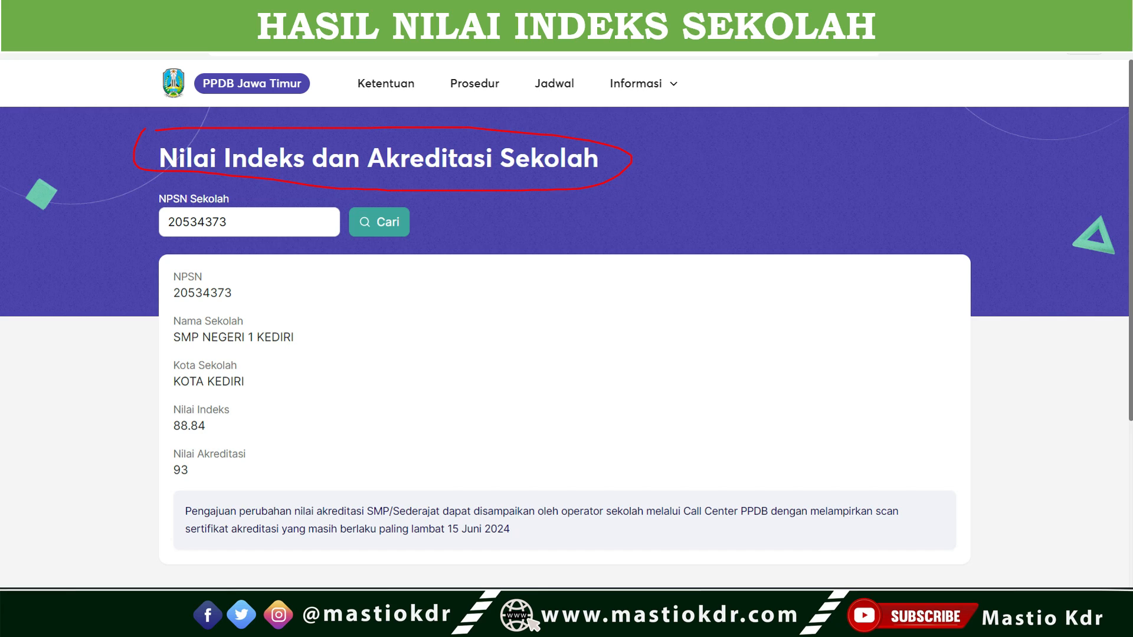
- Circle the school name, Nilai Indeks and Nilai Akreditasi entries on the slide with the red pen
mouse_move(169, 348)
left_mouse_down()
mouse_move(344, 345)
mouse_move(171, 305)
left_mouse_up()
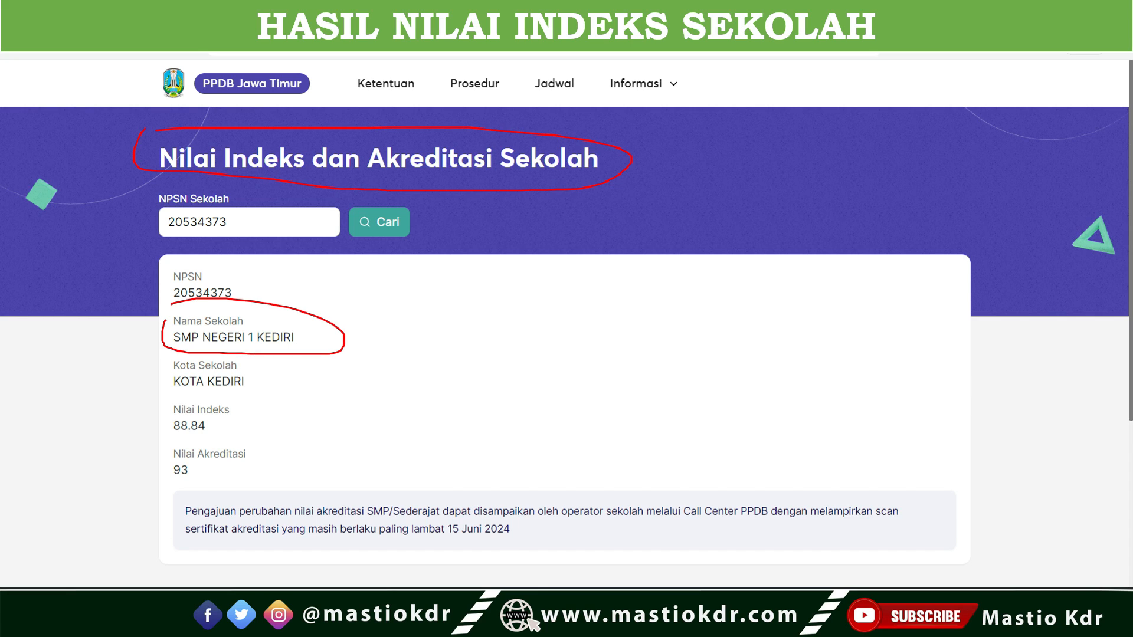
mouse_move(158, 416)
left_mouse_down()
mouse_move(257, 420)
mouse_move(179, 401)
left_mouse_up()
mouse_move(162, 449)
left_mouse_down()
mouse_move(209, 483)
mouse_move(201, 449)
left_mouse_up()
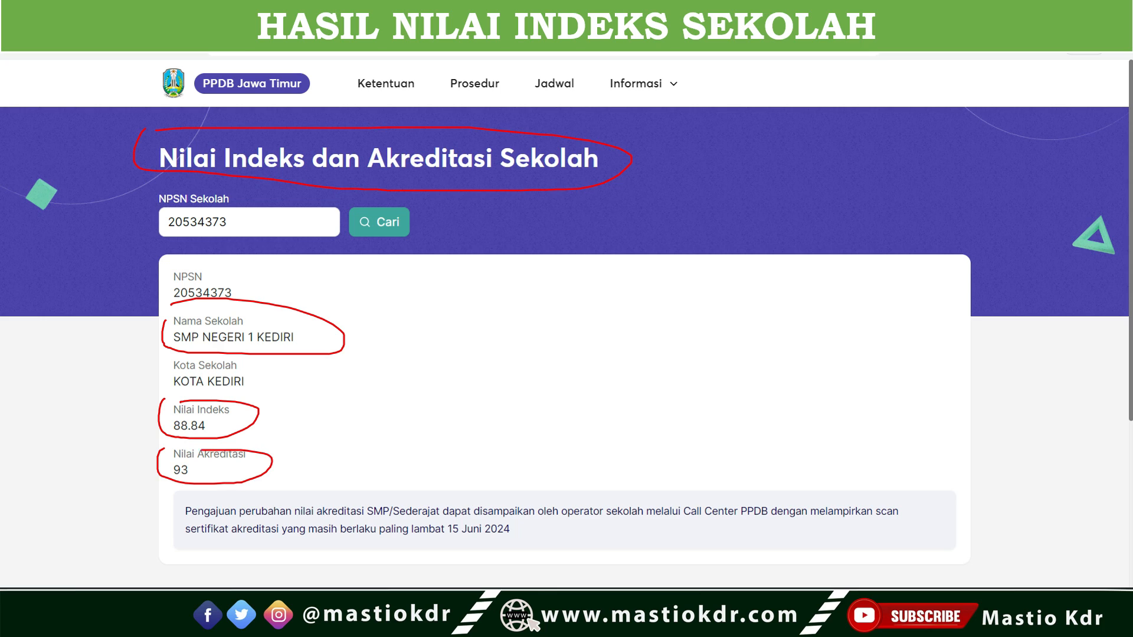
- Handwrite "NA" in red in the blank area of the results card and circle it
left_click_drag(436, 294, 420, 394)
left_click_drag(422, 313, 513, 325)
left_click_drag(543, 384, 576, 369)
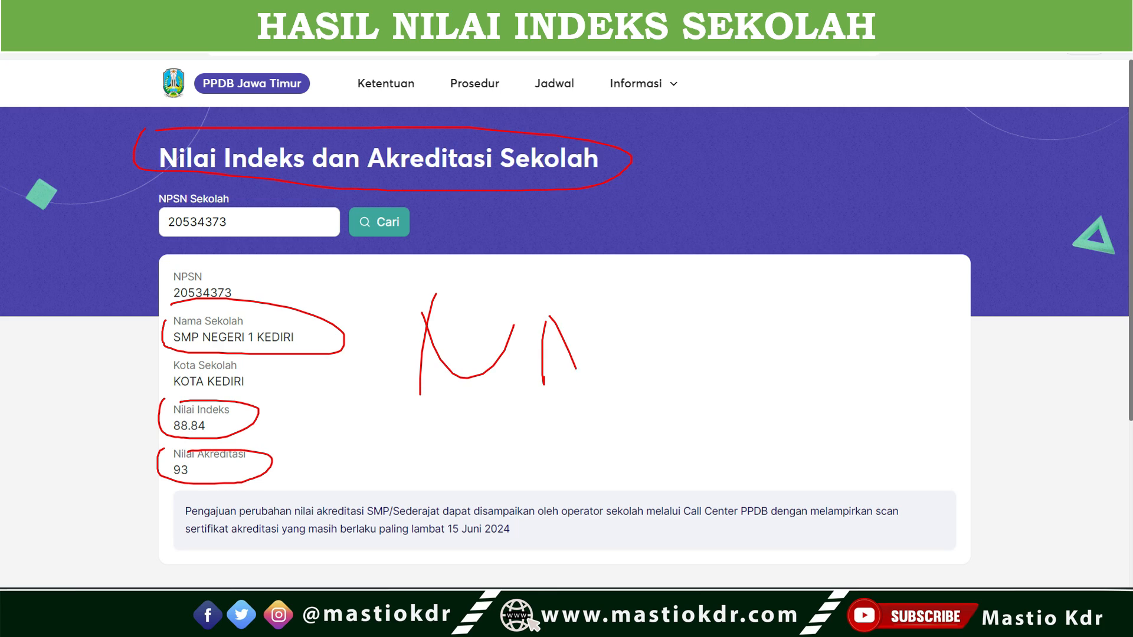
mouse_move(530, 293)
left_mouse_down()
mouse_move(399, 328)
mouse_move(651, 342)
mouse_move(460, 283)
left_mouse_up()
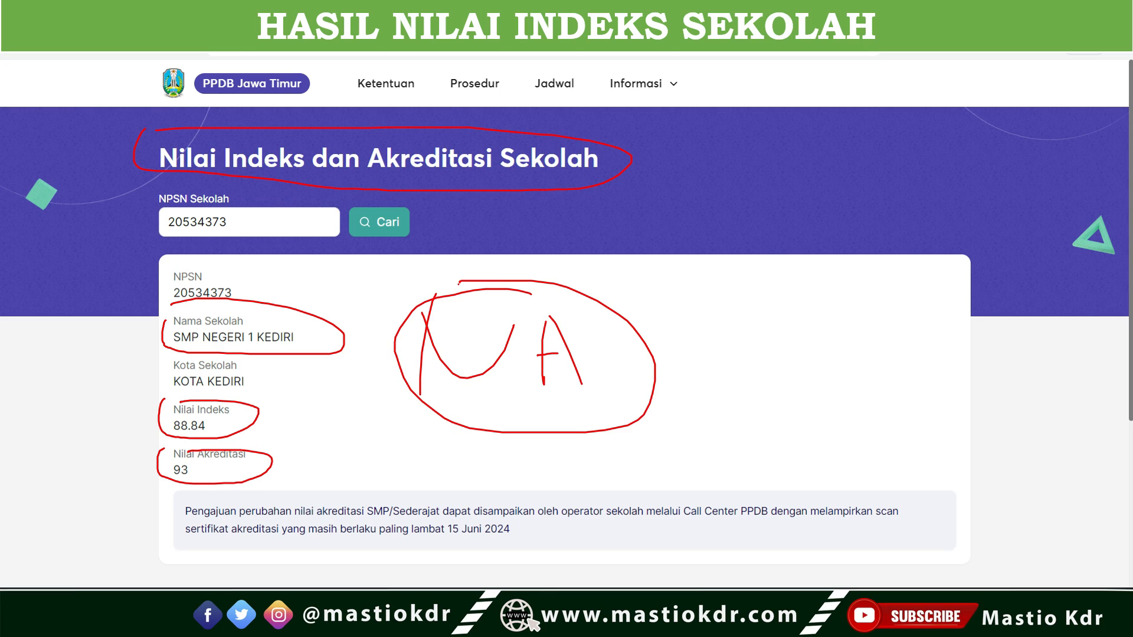
- Handwrite the letters R, I and A in a column beside the circled NA
left_click_drag(676, 307, 677, 363)
mouse_move(673, 300)
left_mouse_down()
mouse_move(694, 302)
mouse_move(720, 348)
left_mouse_up()
left_click_drag(683, 394, 671, 519)
left_click_drag(690, 472, 713, 522)
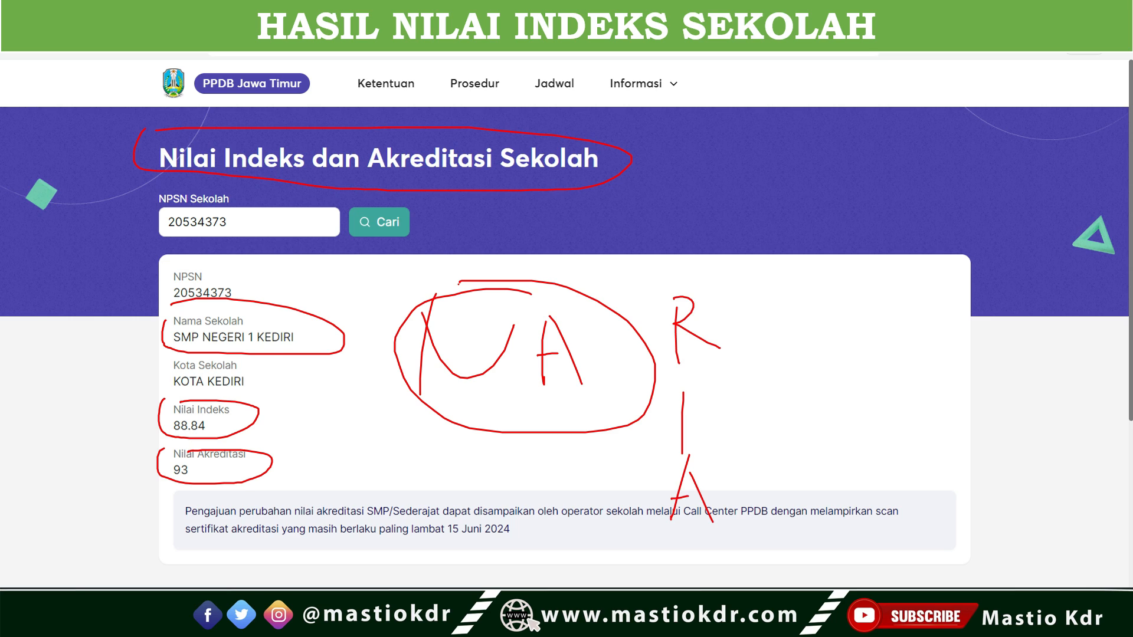
- Draw a brace beside the R, I, A column and handwrite the weights 50, 20 and 30 next to it
left_click_drag(765, 336, 785, 490)
mouse_move(816, 324)
left_mouse_down()
mouse_move(808, 355)
mouse_move(818, 336)
left_mouse_up()
left_click_drag(846, 324, 850, 321)
mouse_move(820, 370)
left_mouse_down()
mouse_move(832, 394)
mouse_move(840, 376)
left_mouse_up()
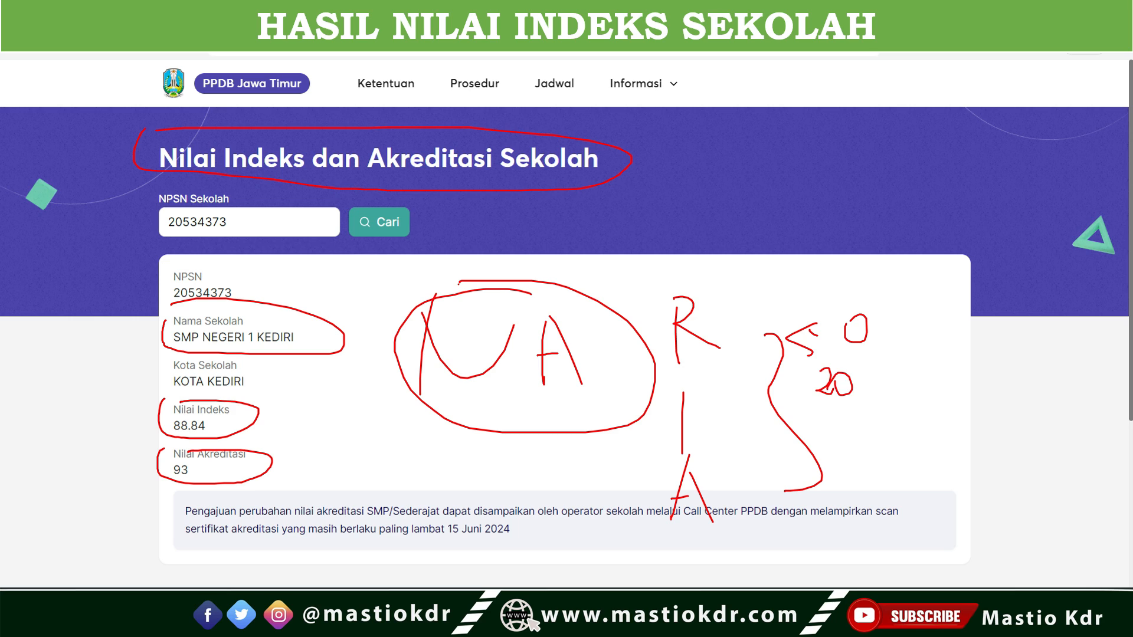
left_click_drag(842, 449, 846, 476)
left_click_drag(858, 462, 866, 462)
left_click_drag(656, 470, 707, 460)
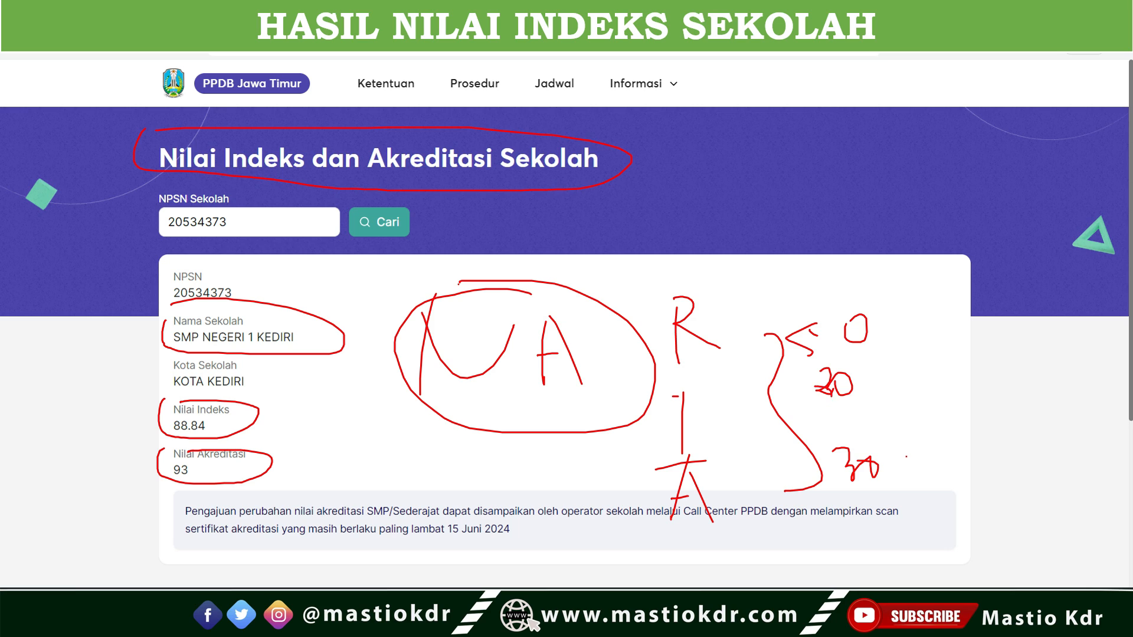
mouse_move(856, 468)
left_mouse_down()
mouse_move(842, 494)
mouse_move(877, 494)
left_mouse_up()
left_click_drag(918, 323, 939, 521)
left_click_drag(1026, 378, 1005, 452)
left_click_drag(1019, 423, 1064, 423)
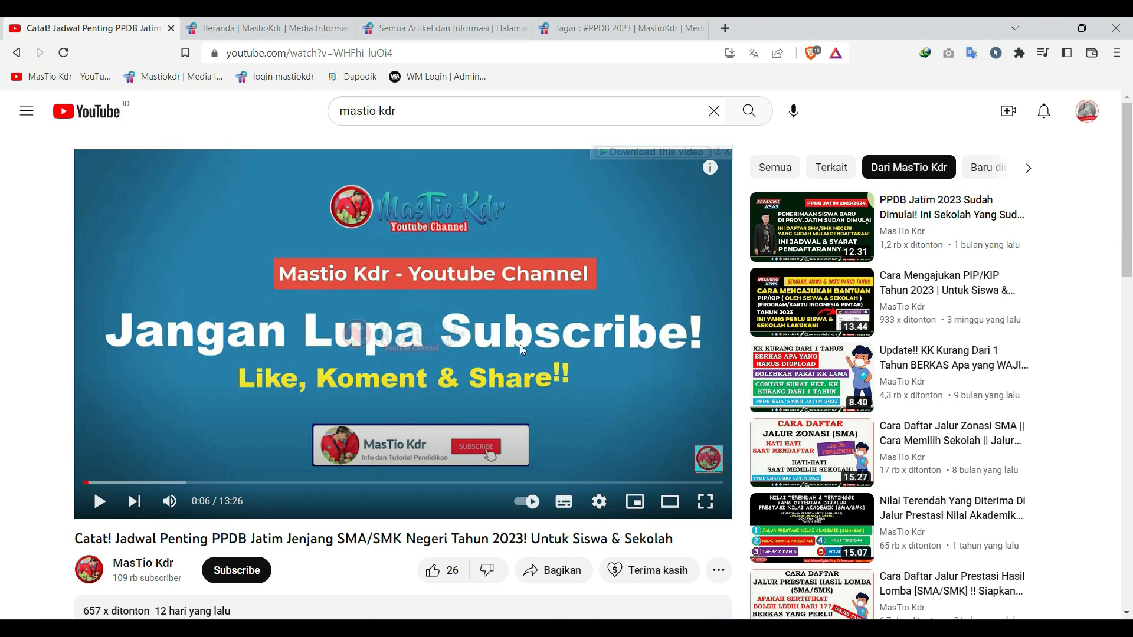
- Like the YouTube video, subscribe to its channel and turn on all notifications
left_click(433, 571)
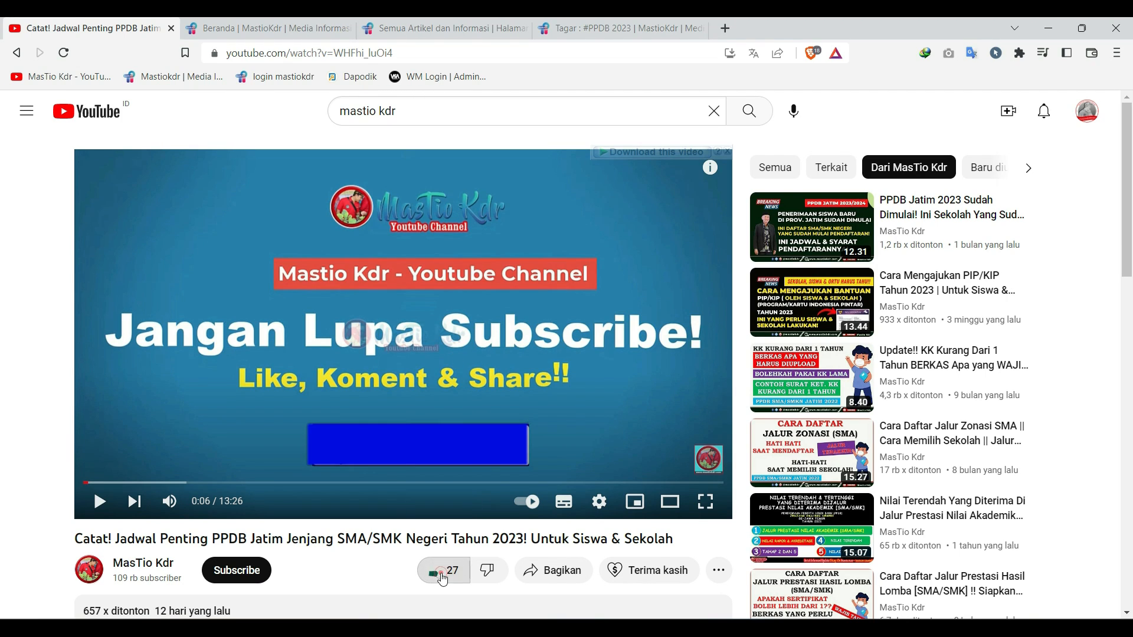
left_click(266, 573)
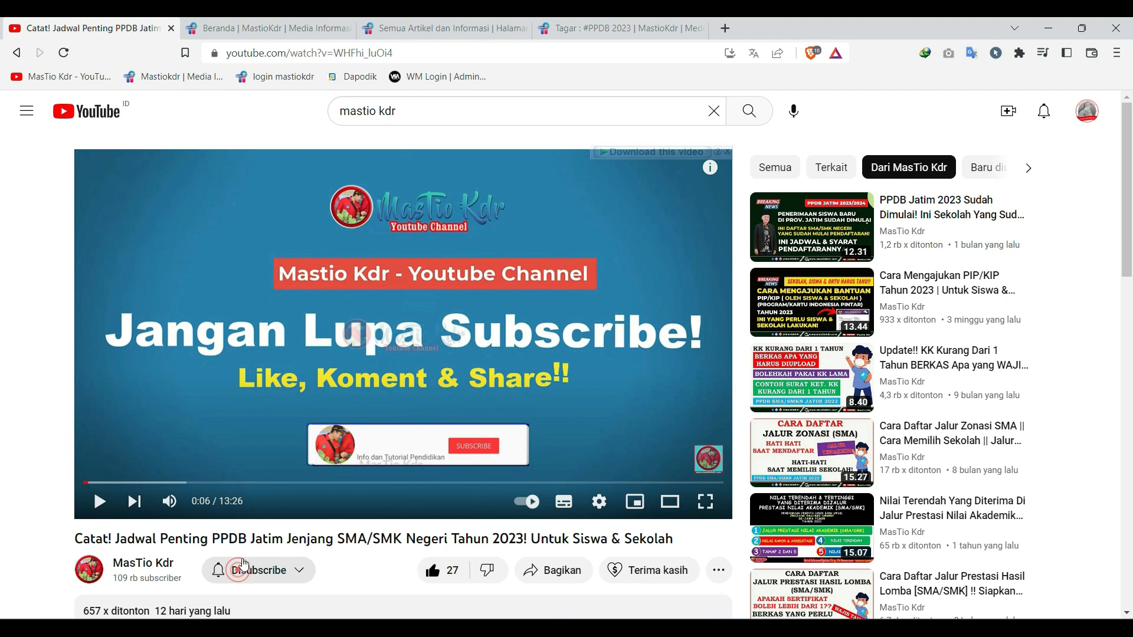
left_click(298, 571)
left_click(253, 456)
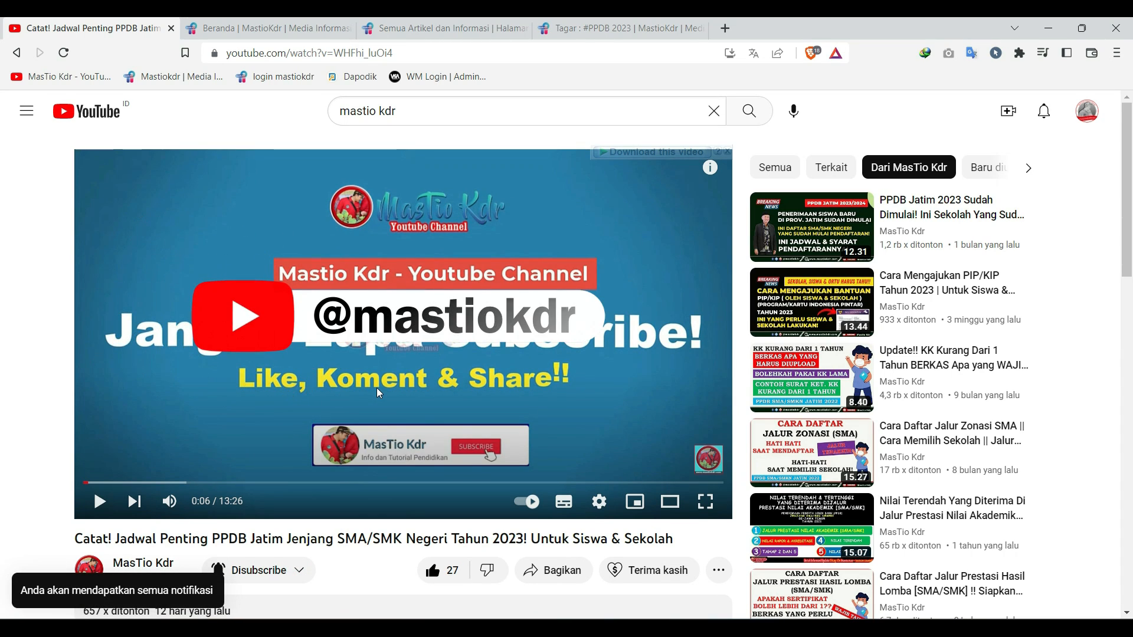
- Look through the mastiokdr.com home page, including its latest articles and category list
left_click(255, 24)
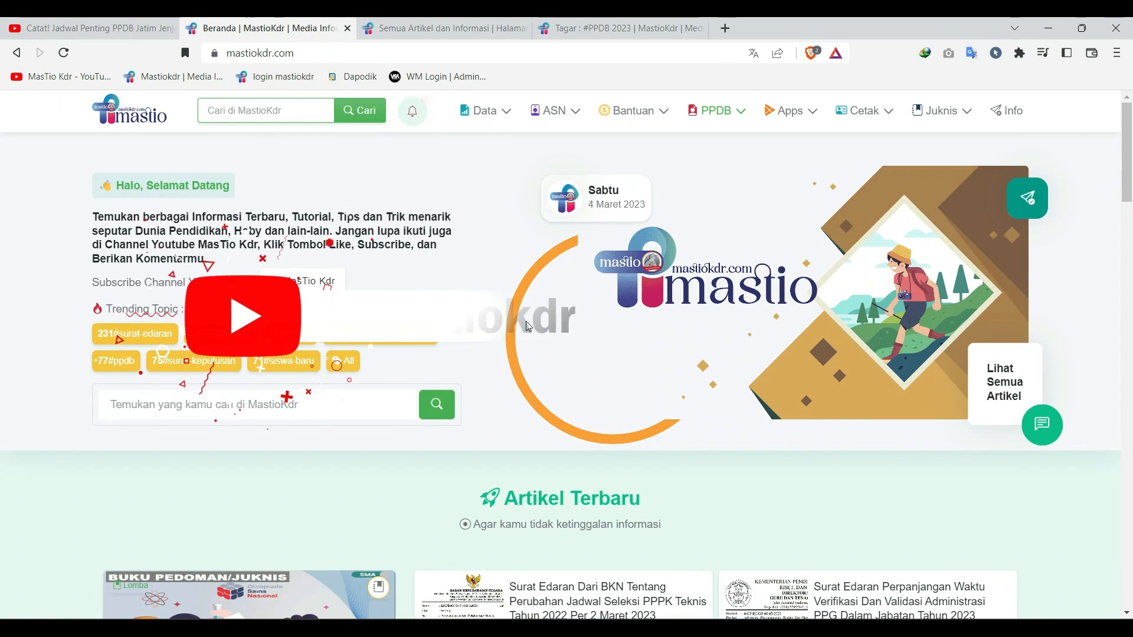
left_click(308, 51)
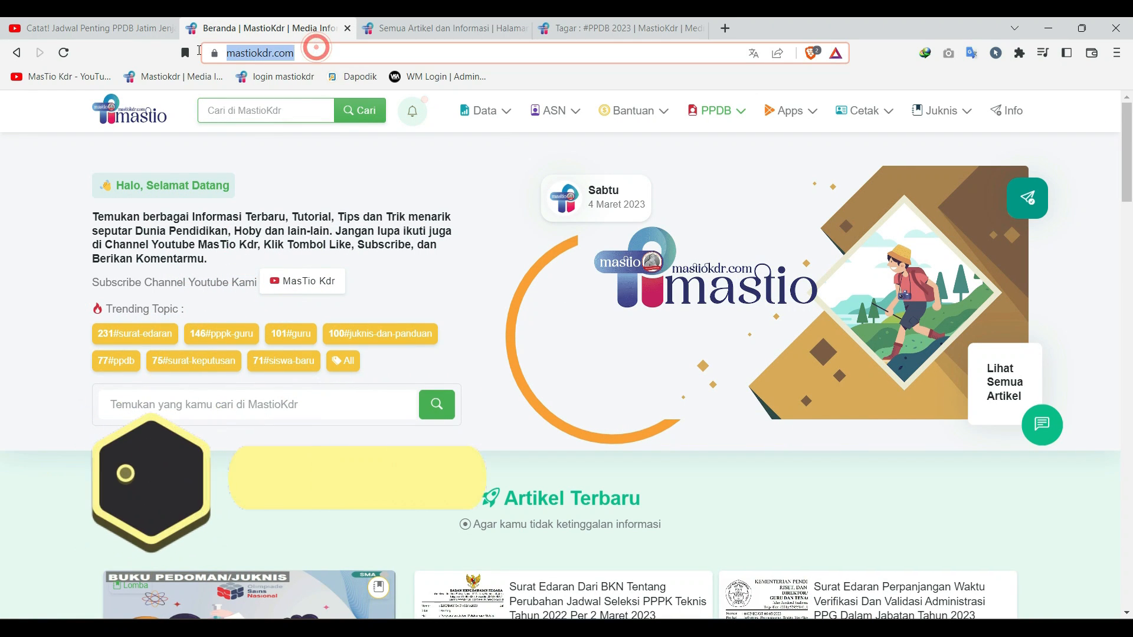
left_click(436, 270)
scroll(580, 403, "down", 15)
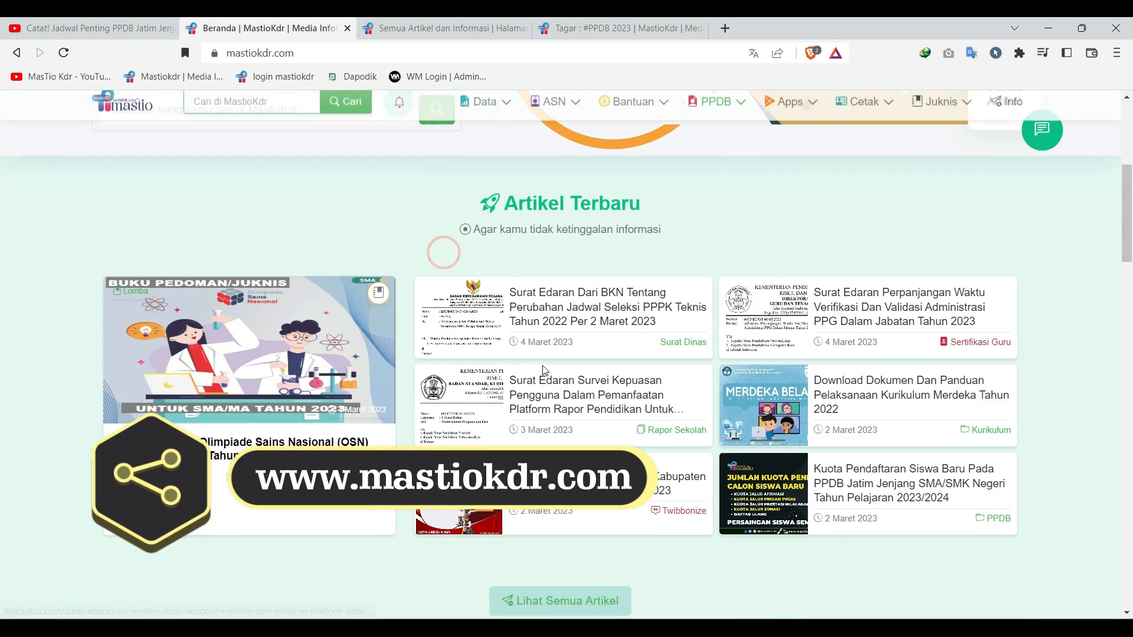
scroll(580, 403, "down", 20)
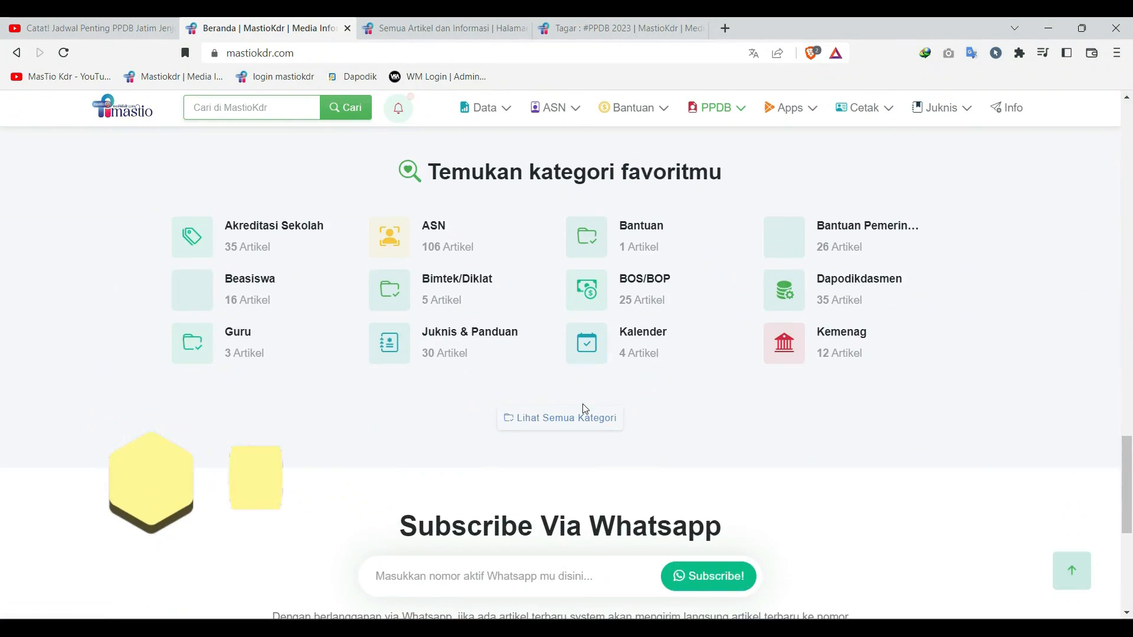
scroll(493, 188, "up", 7)
scroll(492, 187, "up", 5)
- View the site's all-articles page and the PPDB 2023 tag page, and return to the home page
left_click(448, 28)
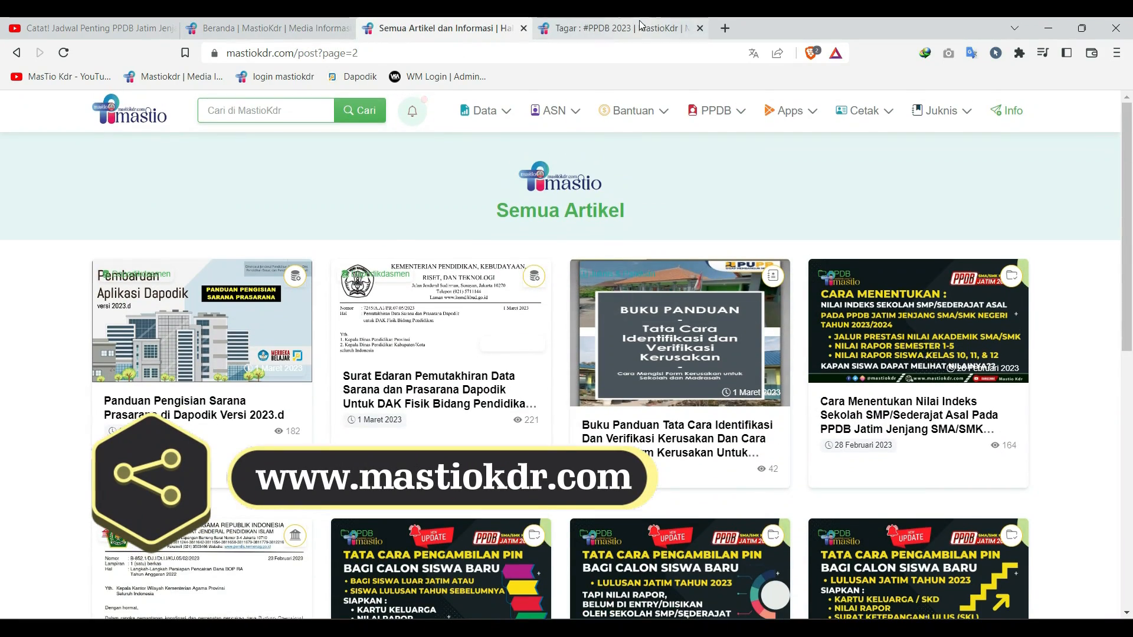
left_click(642, 25)
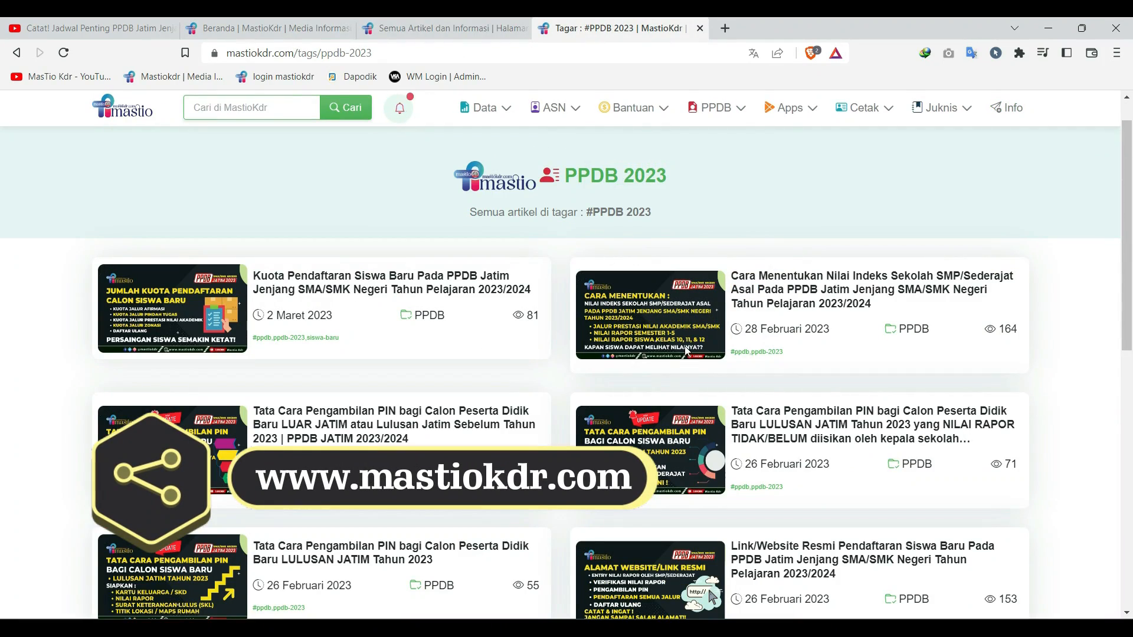
scroll(687, 383, "down", 4)
scroll(688, 362, "up", 6)
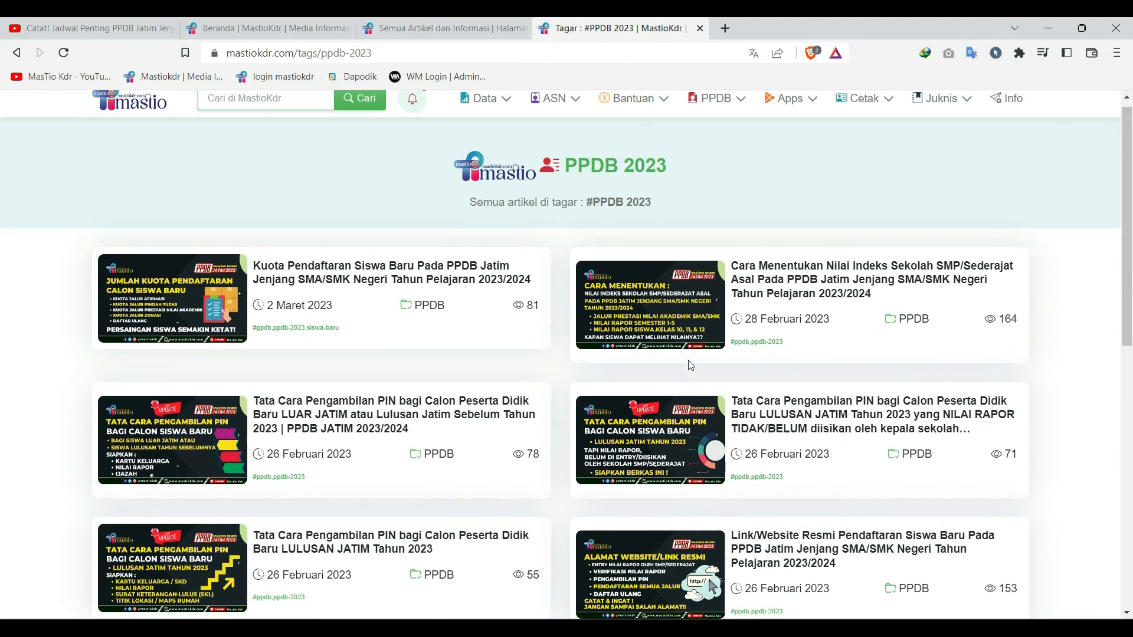
left_click(392, 27)
left_click(279, 29)
scroll(671, 349, "down", 6)
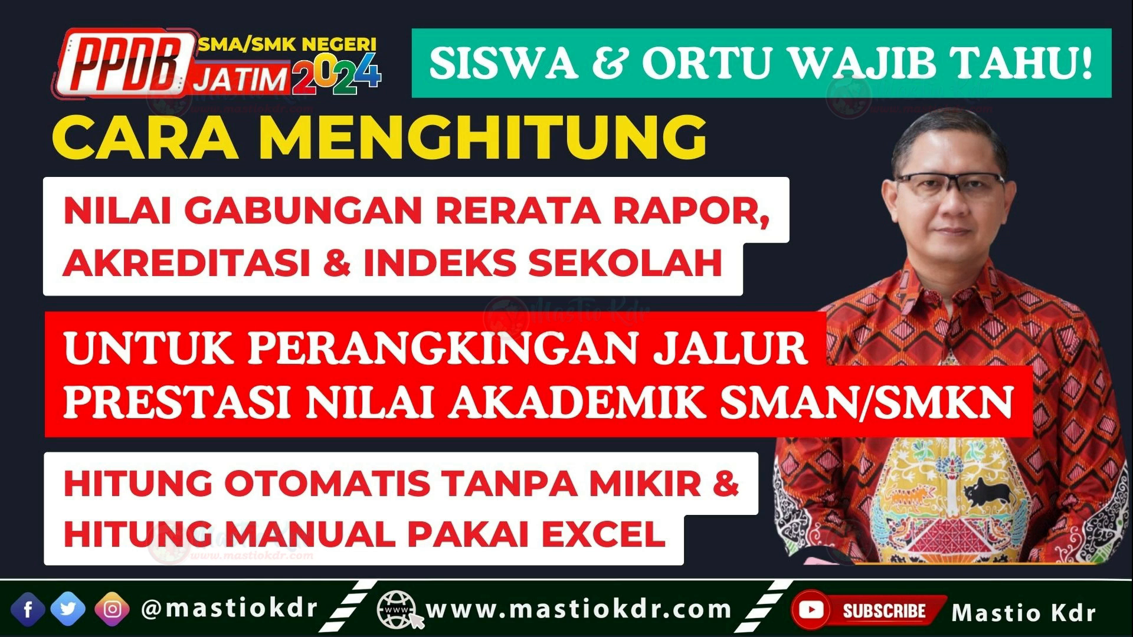
- Switch to the PPDB Jatim provisions page in Chrome and highlight the seven subjects used for Prestasi Nilai Akademik
key("alt+Tab")
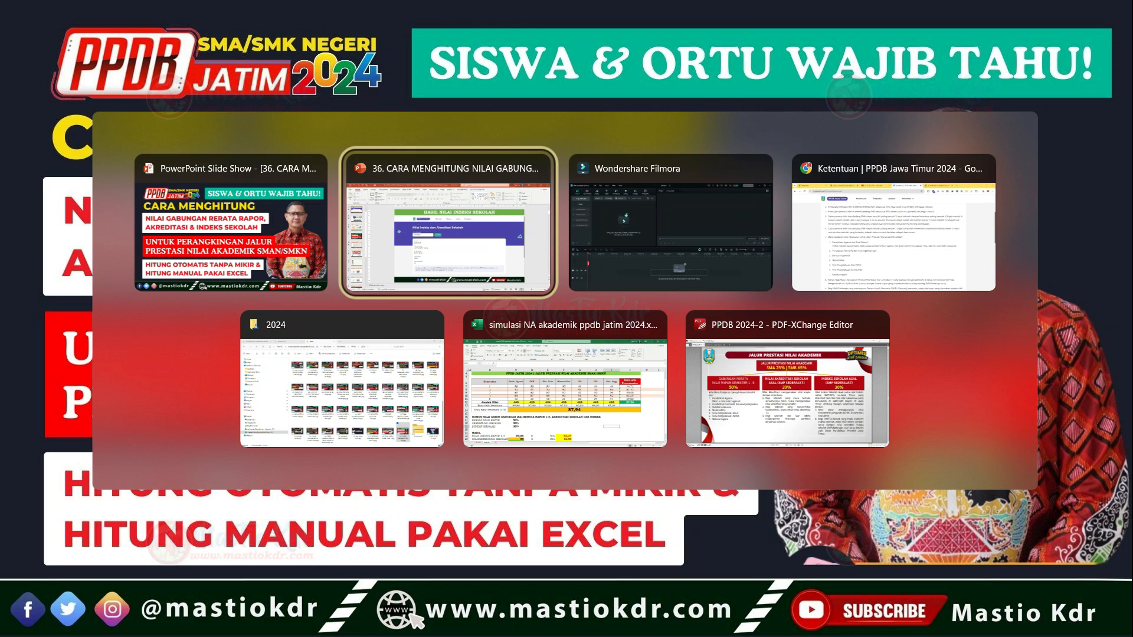
key("alt+Tab")
key("alt+Tab")
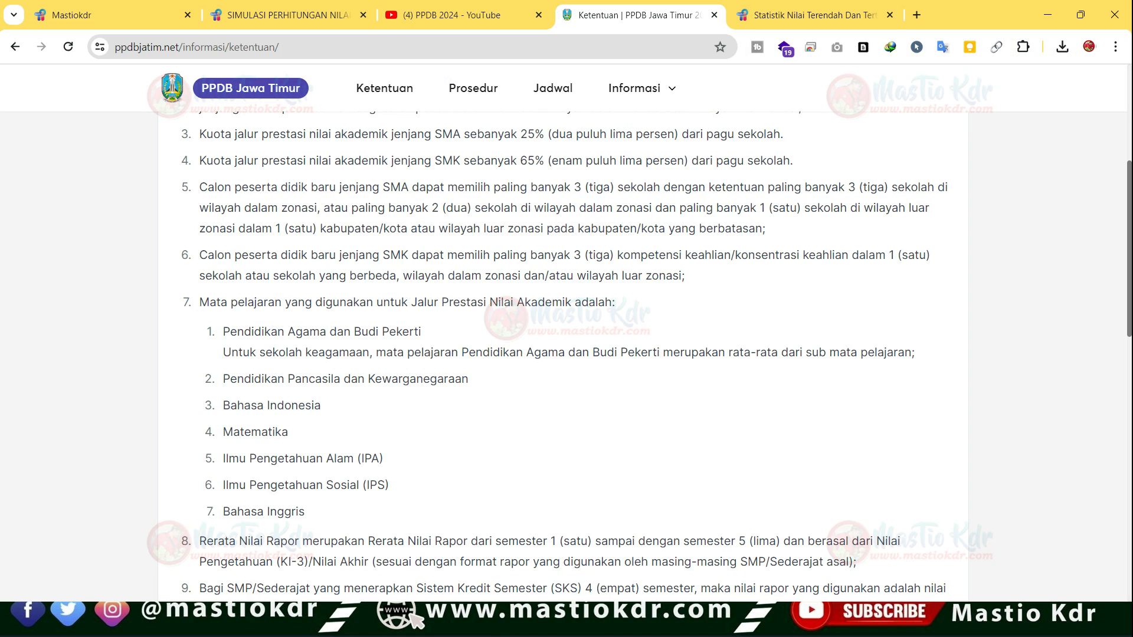
scroll(564, 354, "up", 5)
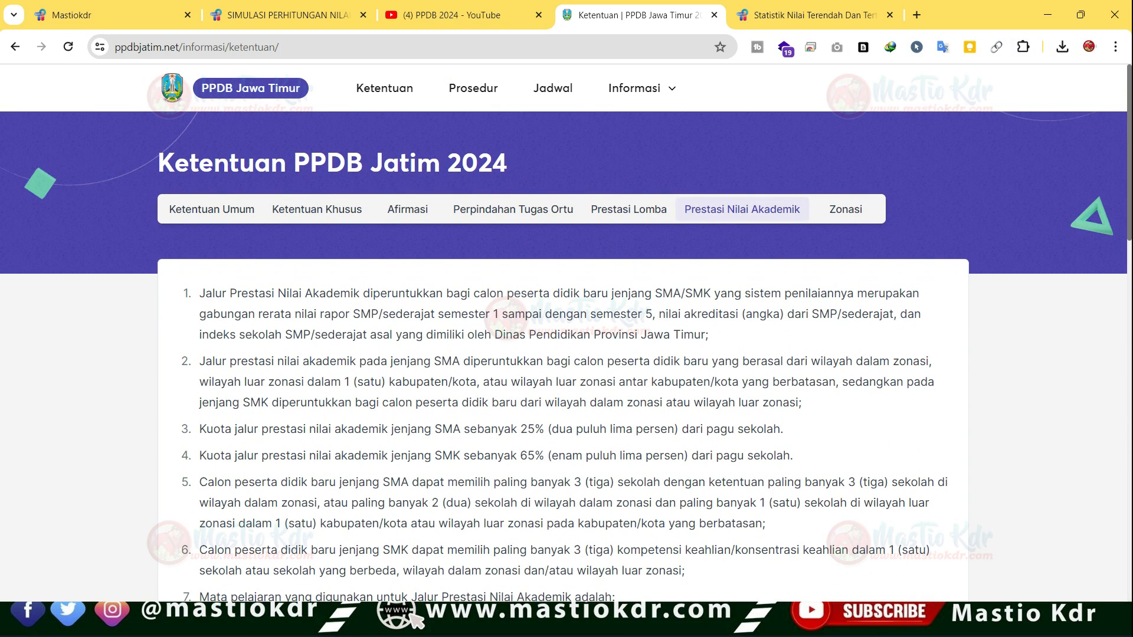
scroll(563, 354, "down", 1)
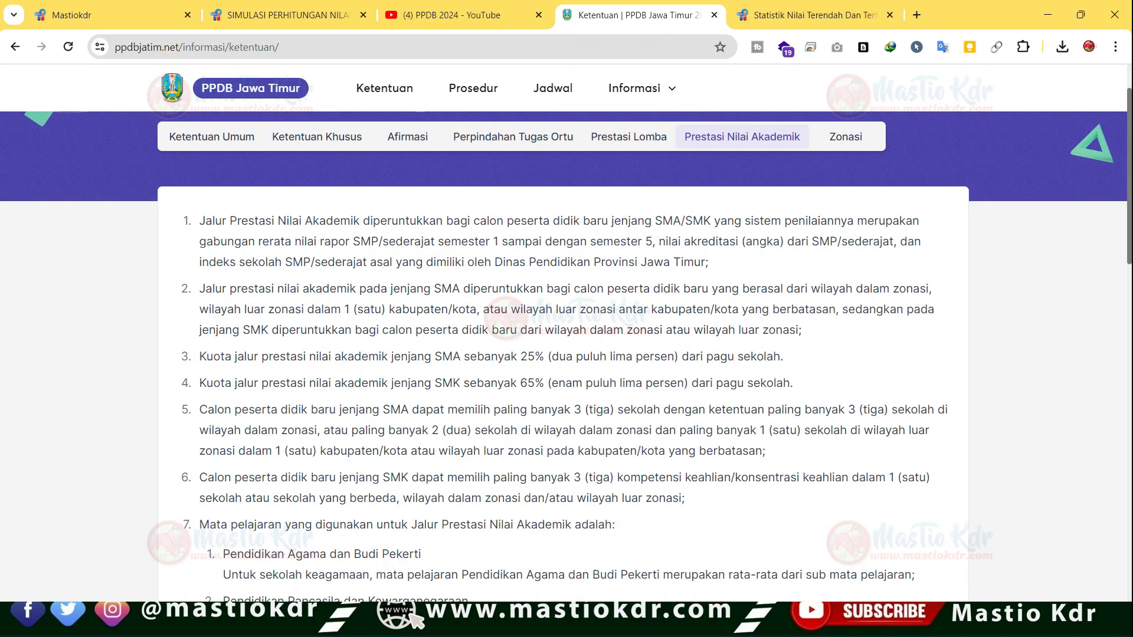
scroll(564, 354, "down", 5)
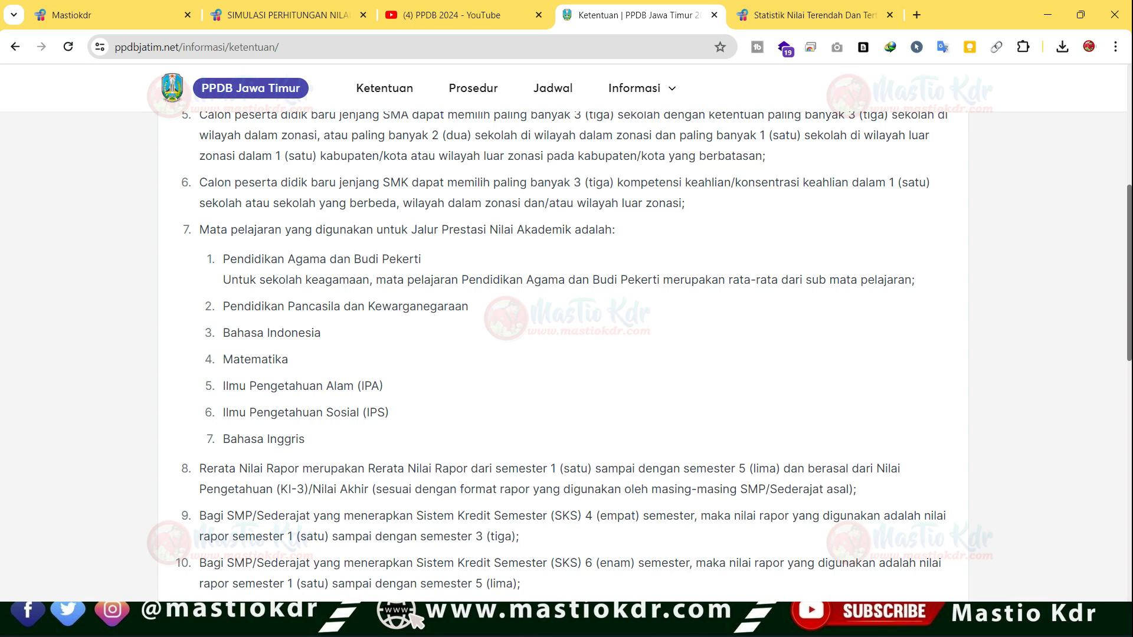
left_click_drag(223, 259, 305, 439)
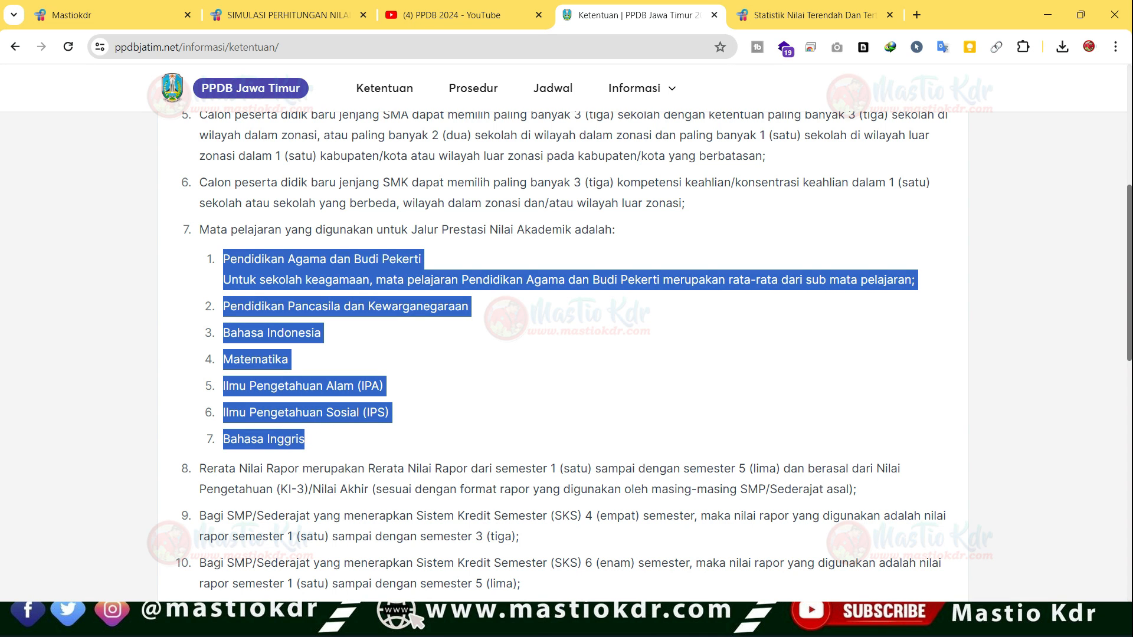
- Highlight the semester ranges in points 8 to 10 on the report average and the SKS schools
scroll(564, 354, "down", 1)
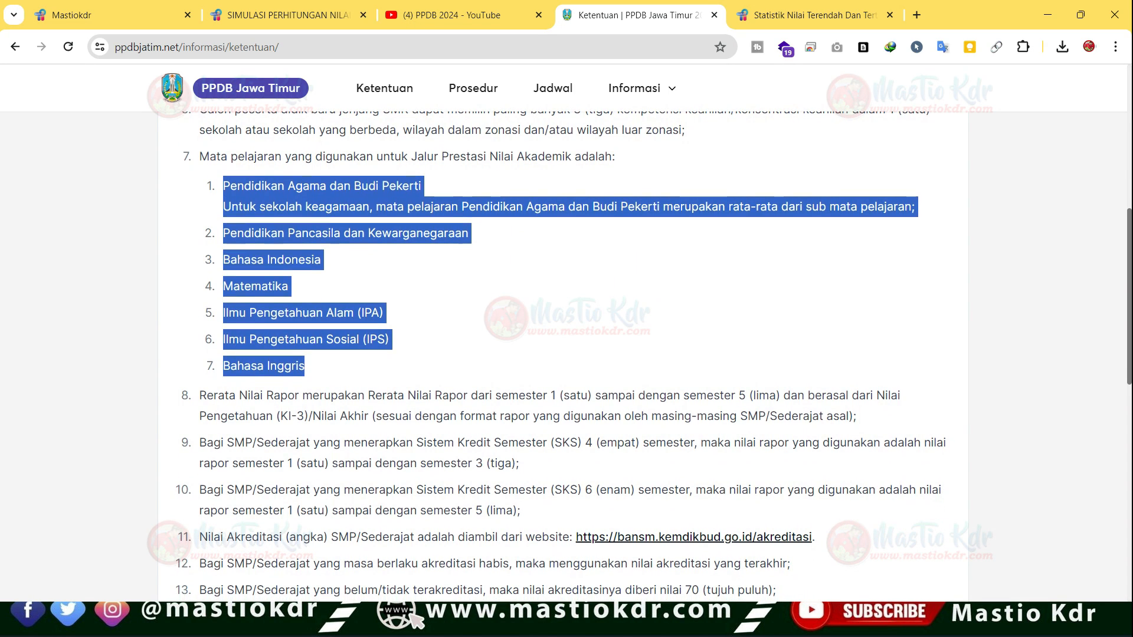
left_click_drag(534, 396, 660, 395)
left_click_drag(749, 395, 777, 395)
scroll(708, 413, "down", 1)
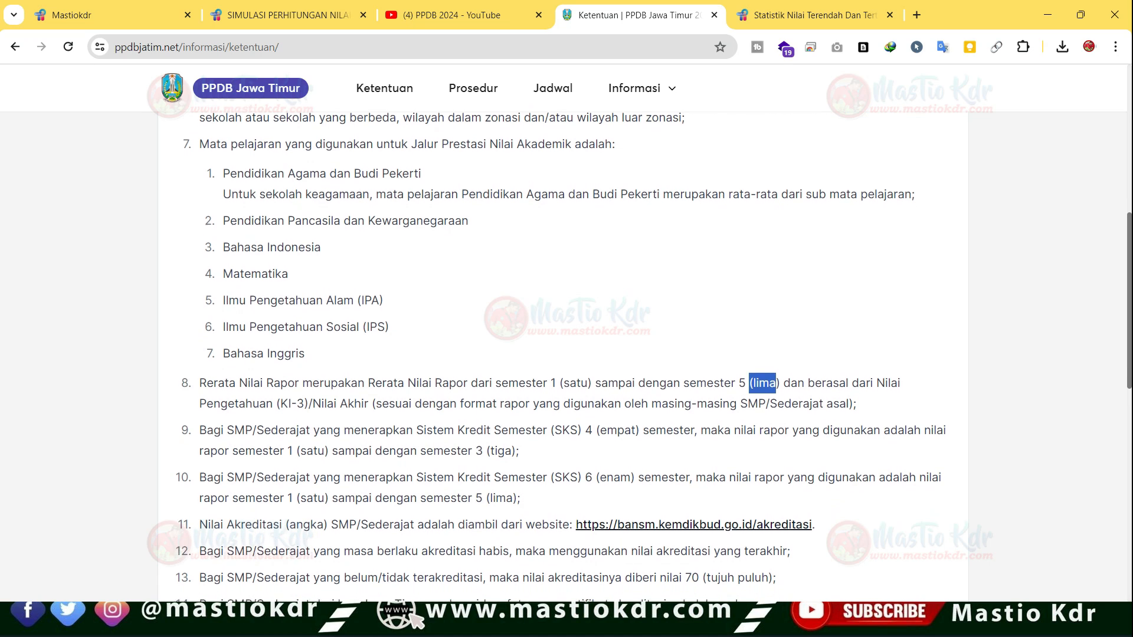
left_click_drag(570, 430, 645, 429)
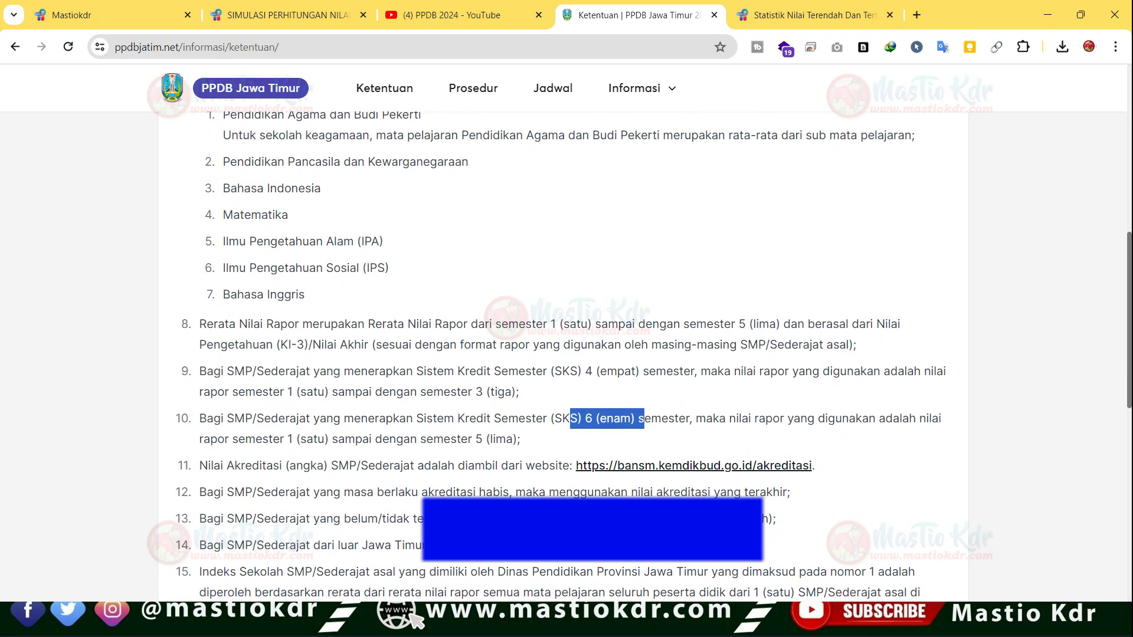
left_click_drag(562, 371, 639, 370)
left_click_drag(285, 391, 519, 392)
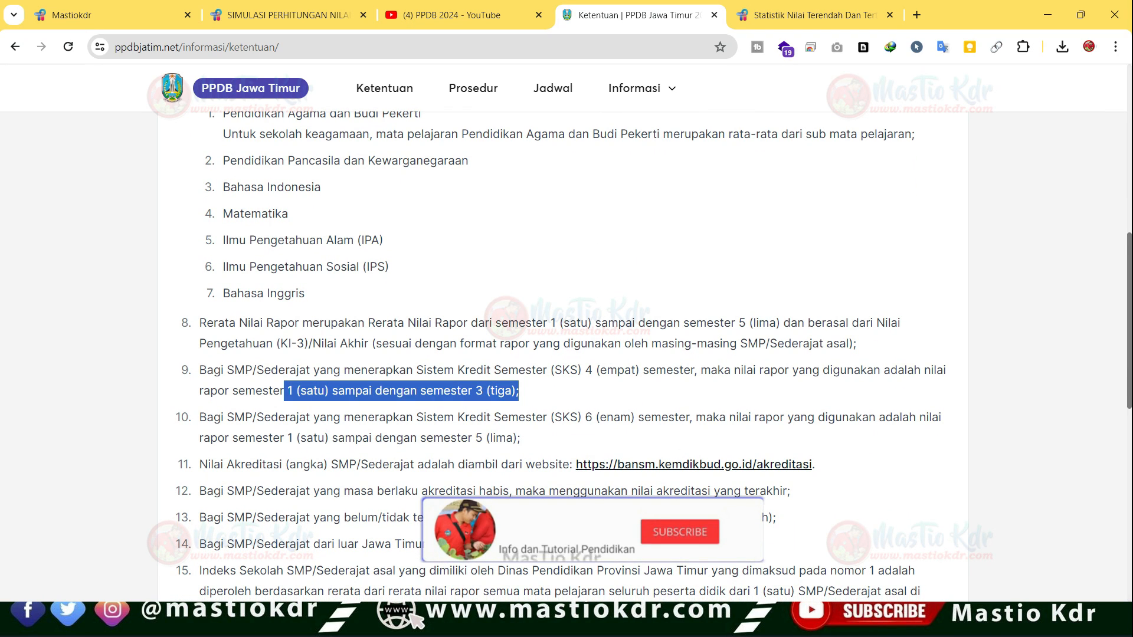
- Find point 18 on the Nilai Akhir formula and highlight the Rerata Nilai Rapor weight of 50%
scroll(654, 356, "down", 2)
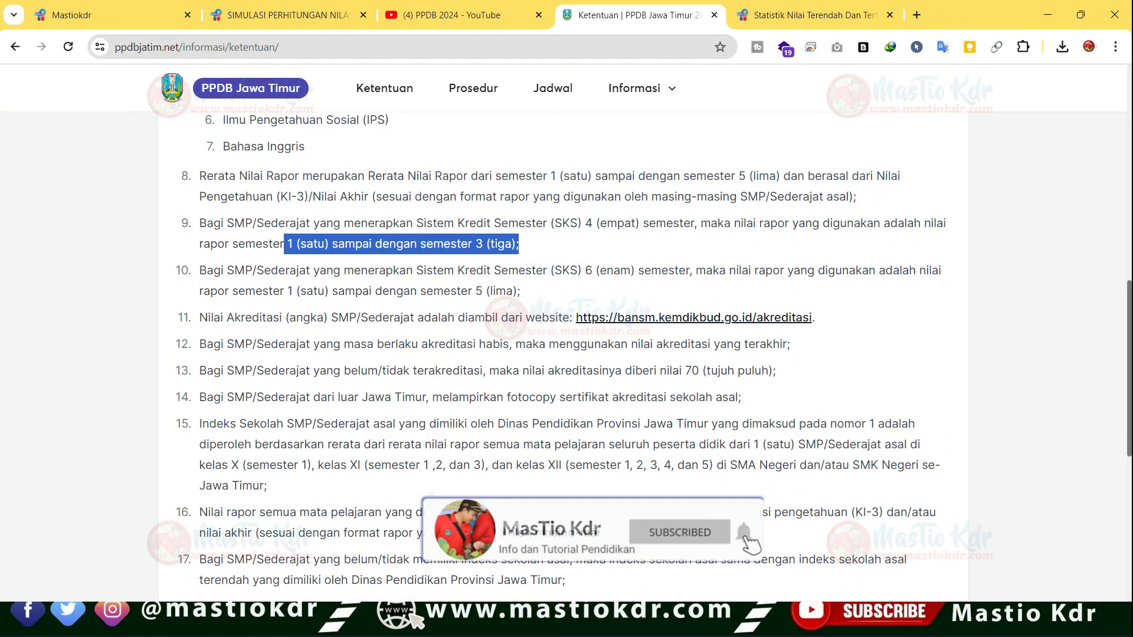
scroll(654, 356, "down", 3)
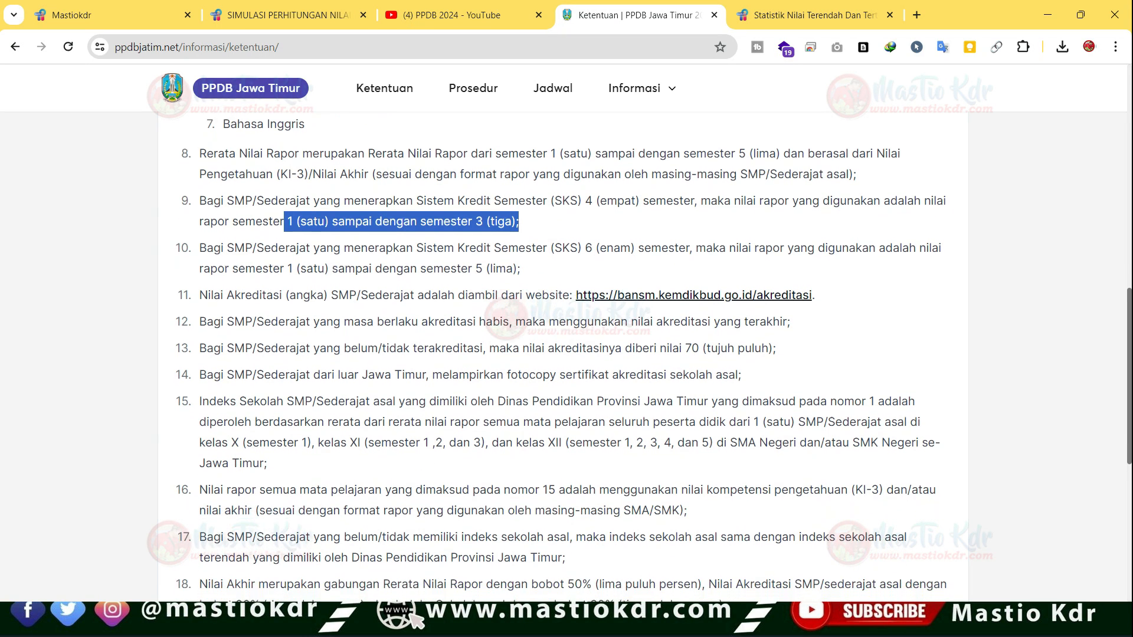
scroll(654, 356, "down", 1)
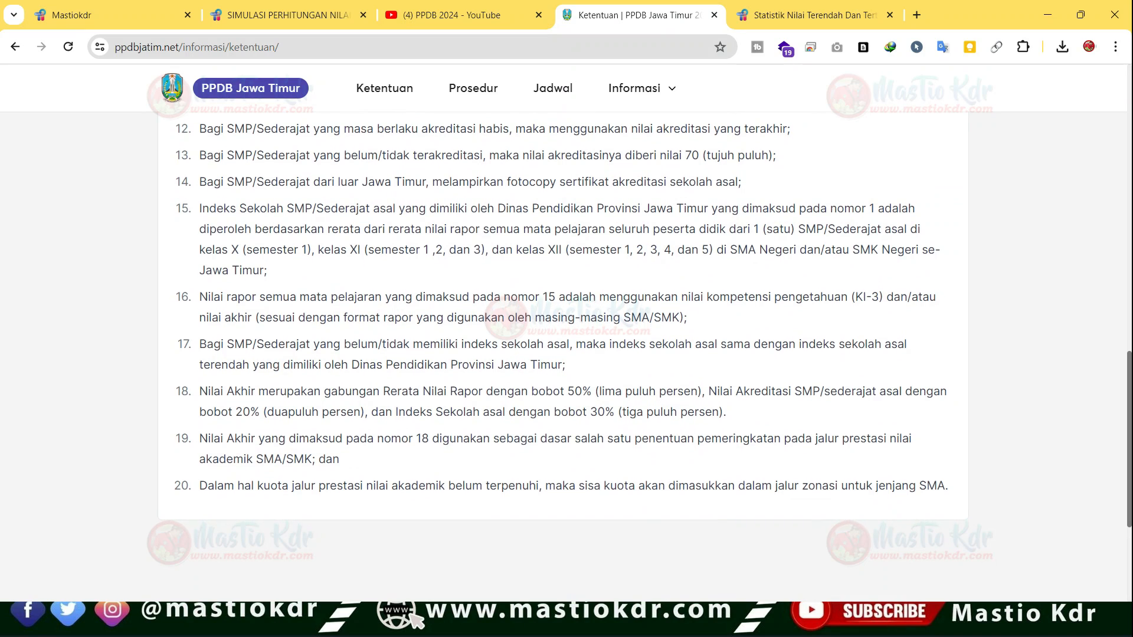
left_click_drag(199, 386, 595, 386)
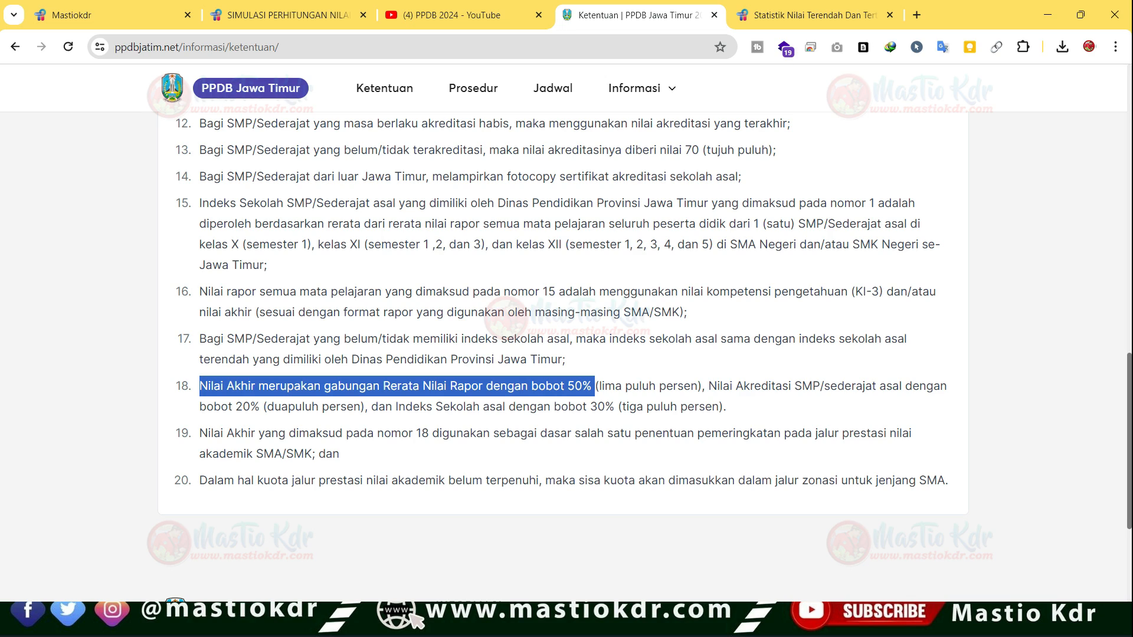
left_click(594, 386)
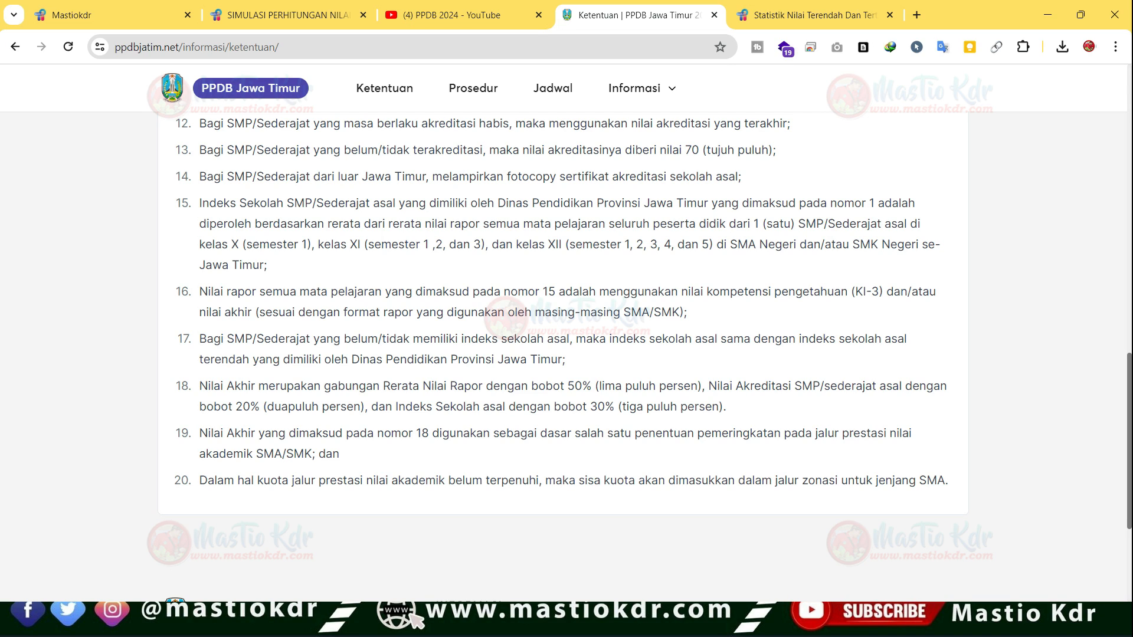
left_click_drag(383, 386, 582, 387)
left_click(508, 386)
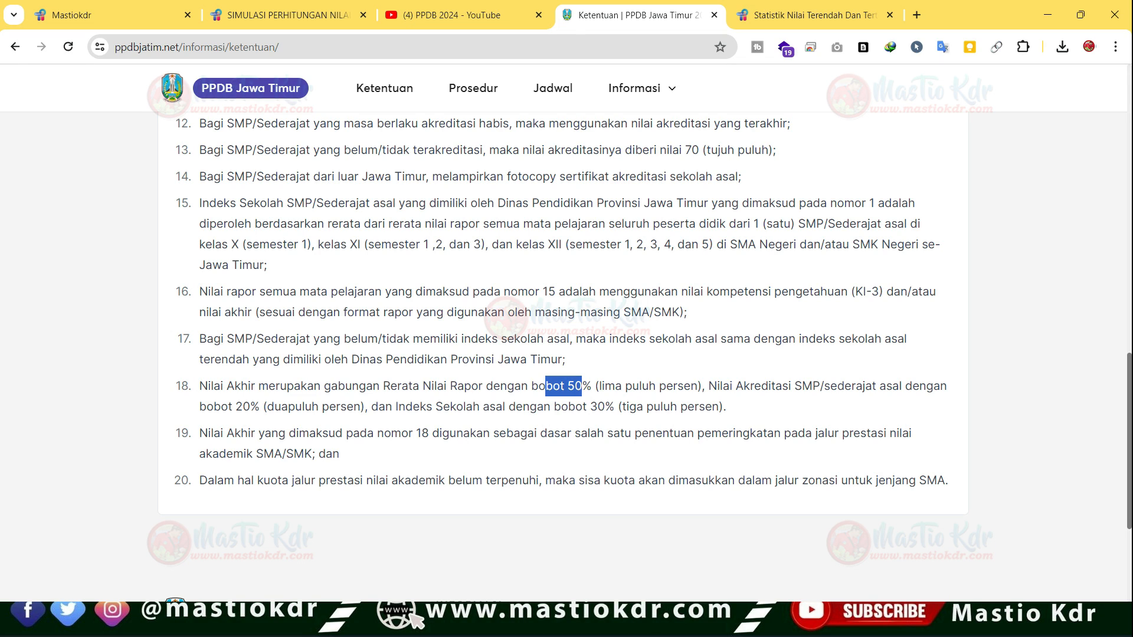
- Highlight the weights in point 18: 50% for Rerata Nilai Rapor, 20% for Nilai Akreditasi and 30% for Indeks Sekolah
left_click(582, 387)
left_click_drag(564, 386, 601, 386)
left_click(616, 387)
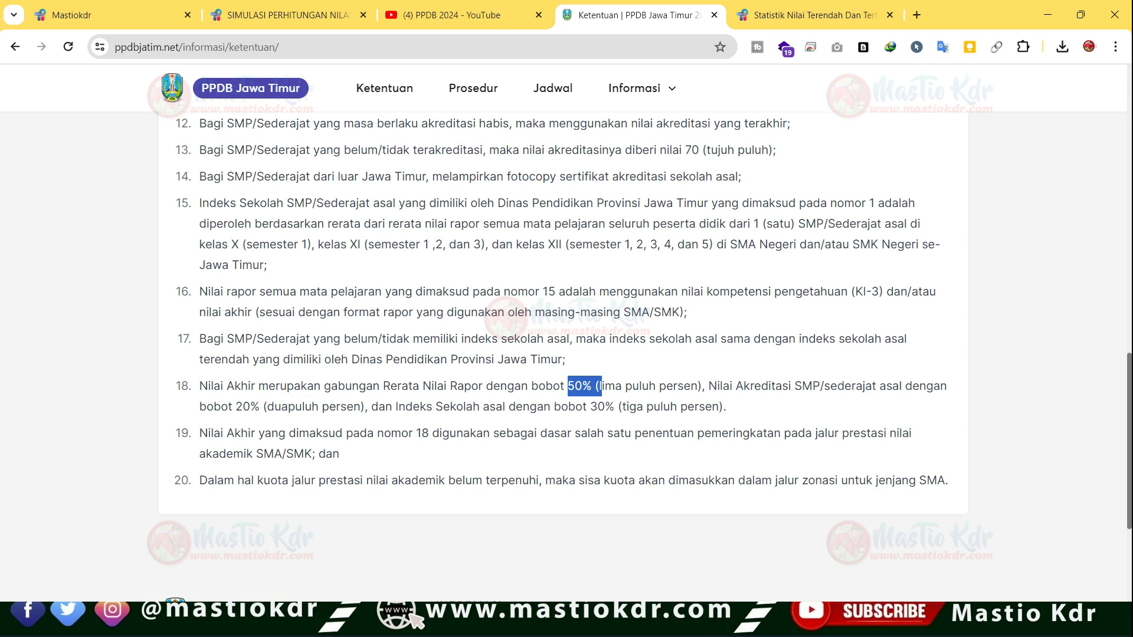
left_click(602, 387)
left_click_drag(717, 387, 935, 387)
left_click(935, 387)
left_click_drag(235, 407, 264, 407)
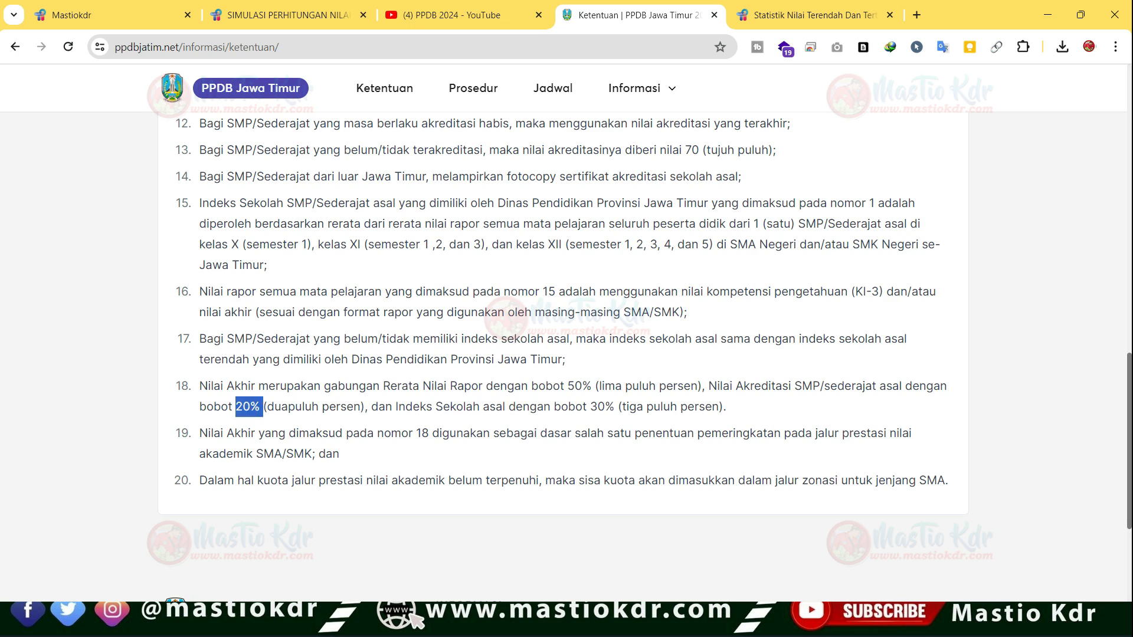
left_click(263, 407)
left_click_drag(412, 407, 676, 408)
left_click(614, 408)
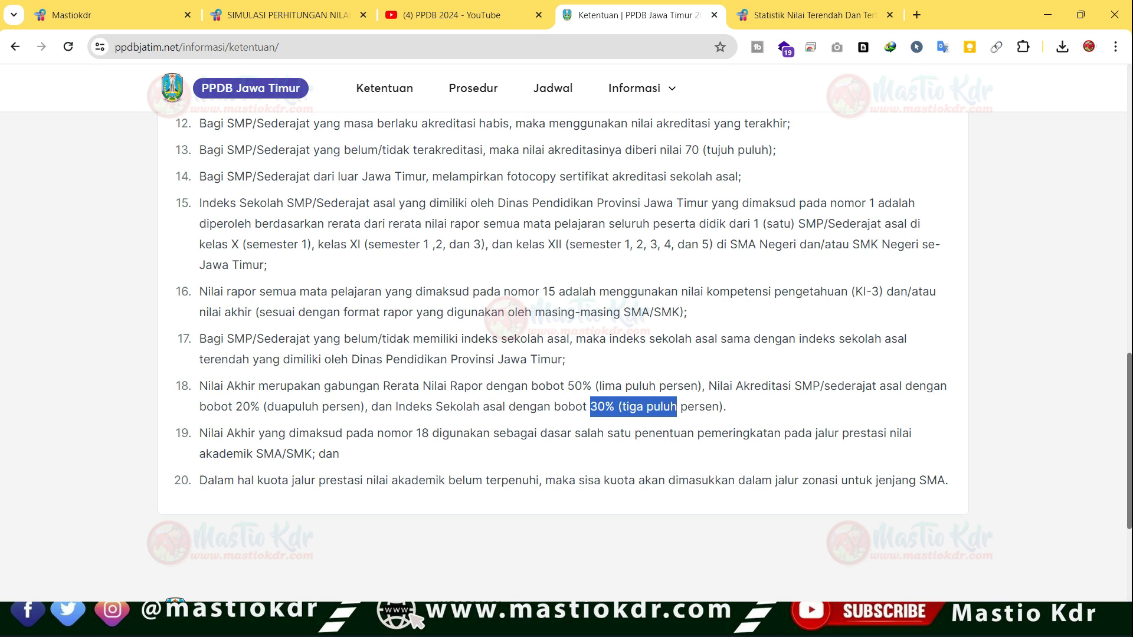
- Highlight point 19 on using Nilai Akhir as a basis for ranking in the jalur prestasi nilai akademik SMA/SMK
triple_click(677, 434)
left_click(677, 433)
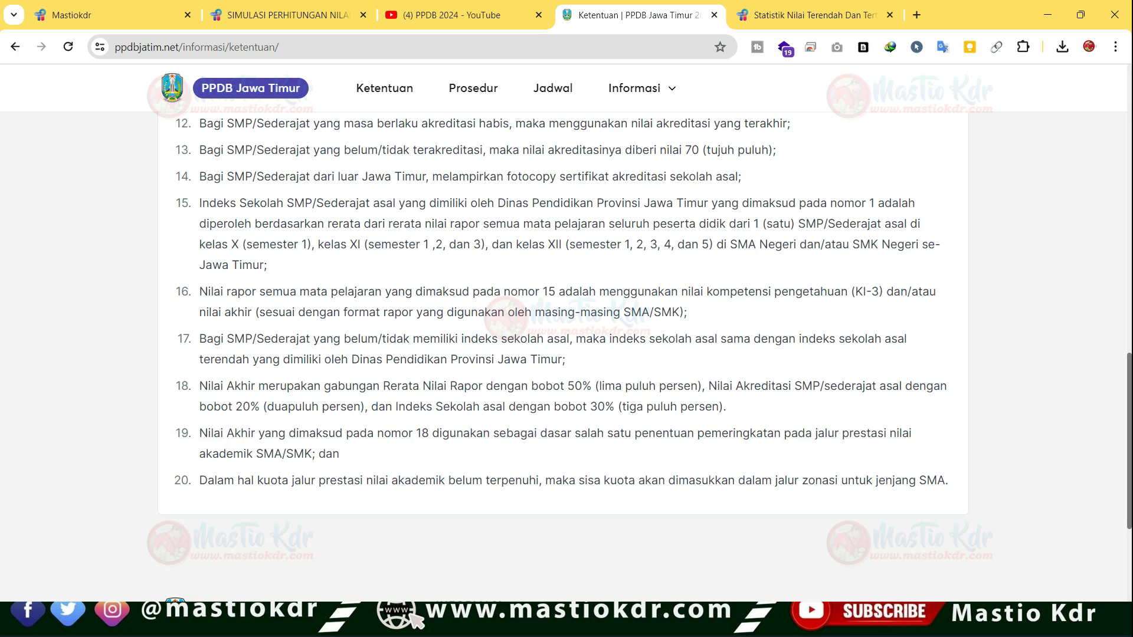
left_click_drag(199, 434, 911, 434)
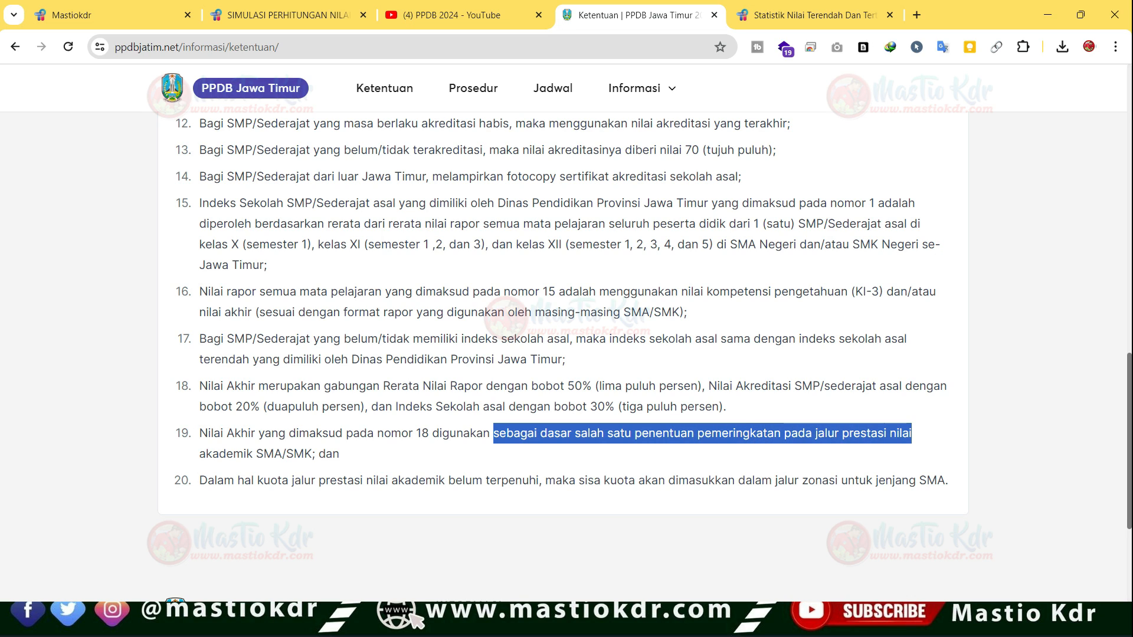
left_click_drag(200, 454, 326, 455)
left_click(283, 454)
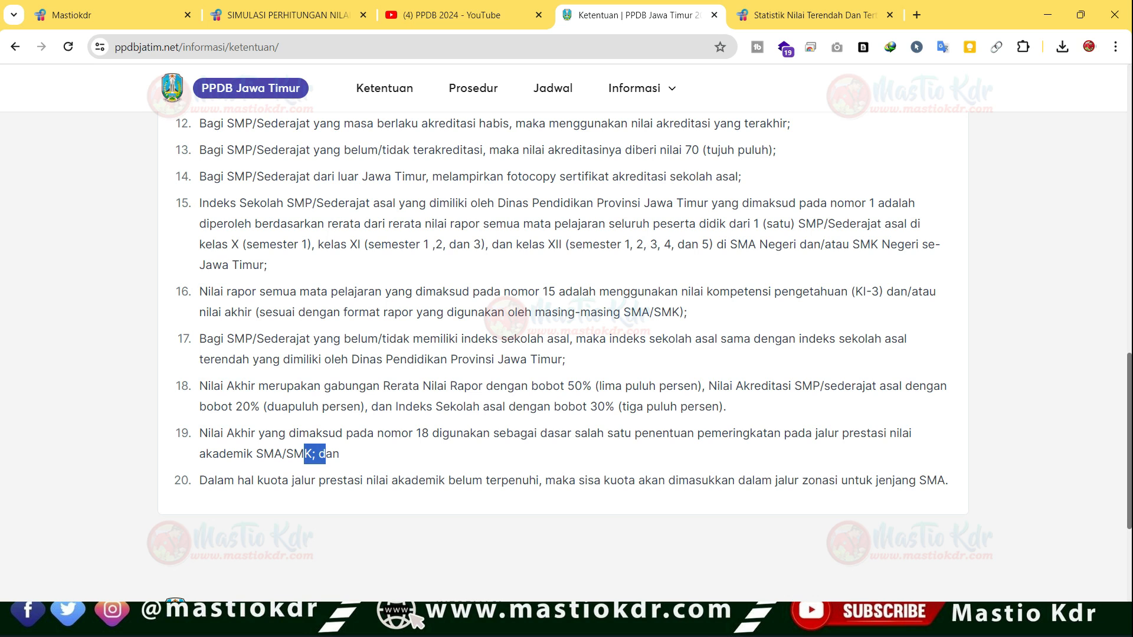
- Return to point 18 and highlight again how Nilai Akhir combines the report average, accreditation and school index
scroll(563, 357, "up", 3)
scroll(564, 357, "down", 3)
left_click_drag(336, 407, 724, 407)
scroll(723, 408, "up", 3)
scroll(724, 408, "down", 3)
left_click_drag(220, 386, 666, 386)
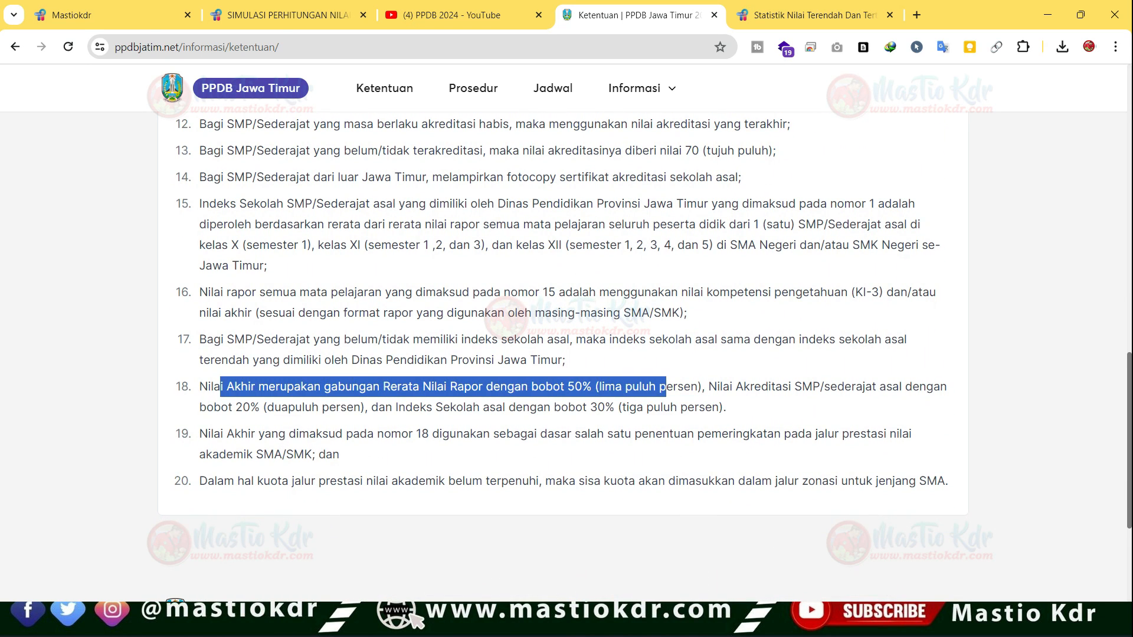
left_click(667, 386)
left_click_drag(287, 407, 562, 407)
left_click(561, 407)
left_click_drag(383, 386, 639, 387)
left_click_drag(393, 408, 506, 387)
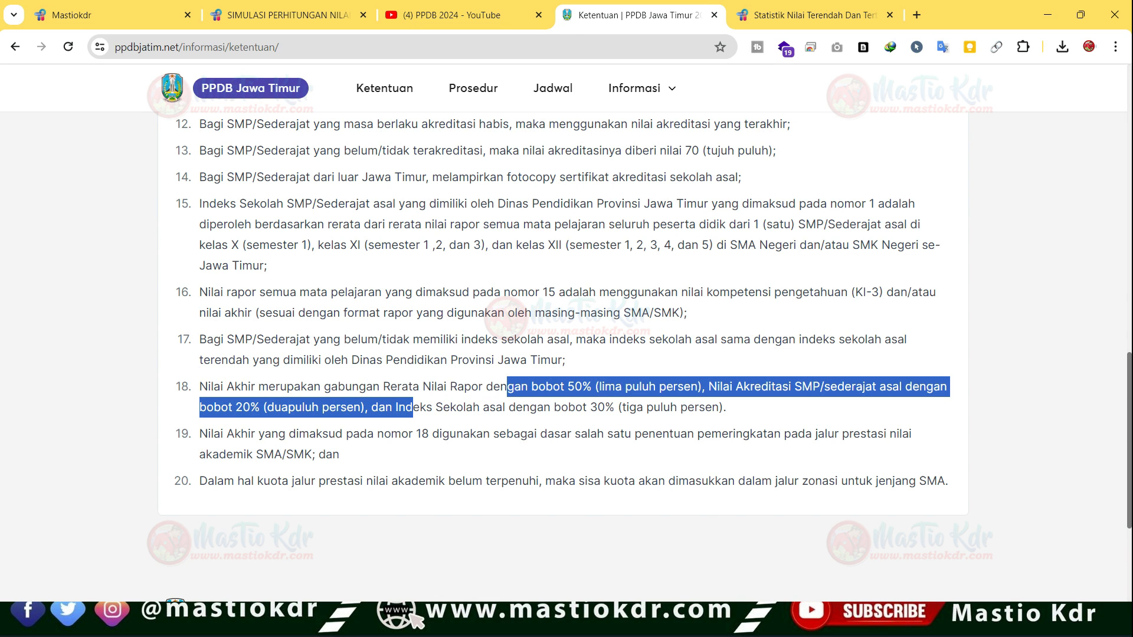
- Open the Nilai Indeks dan Akreditasi Sekolah page of the PPDB Jawa Timur site
scroll(567, 354, "up", 20)
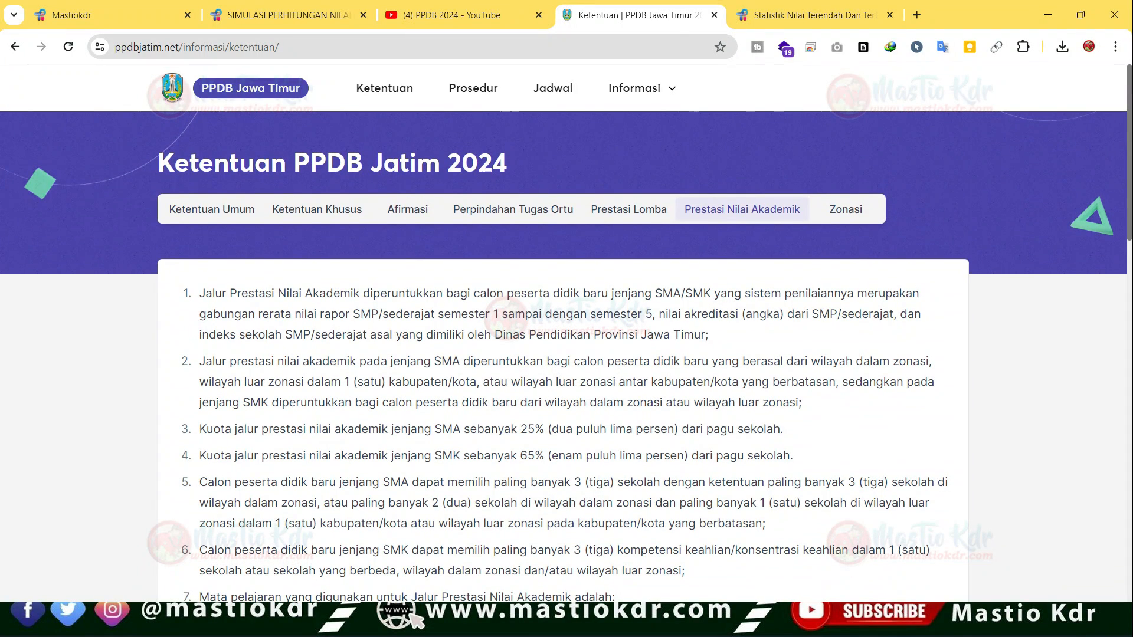
left_click(637, 88)
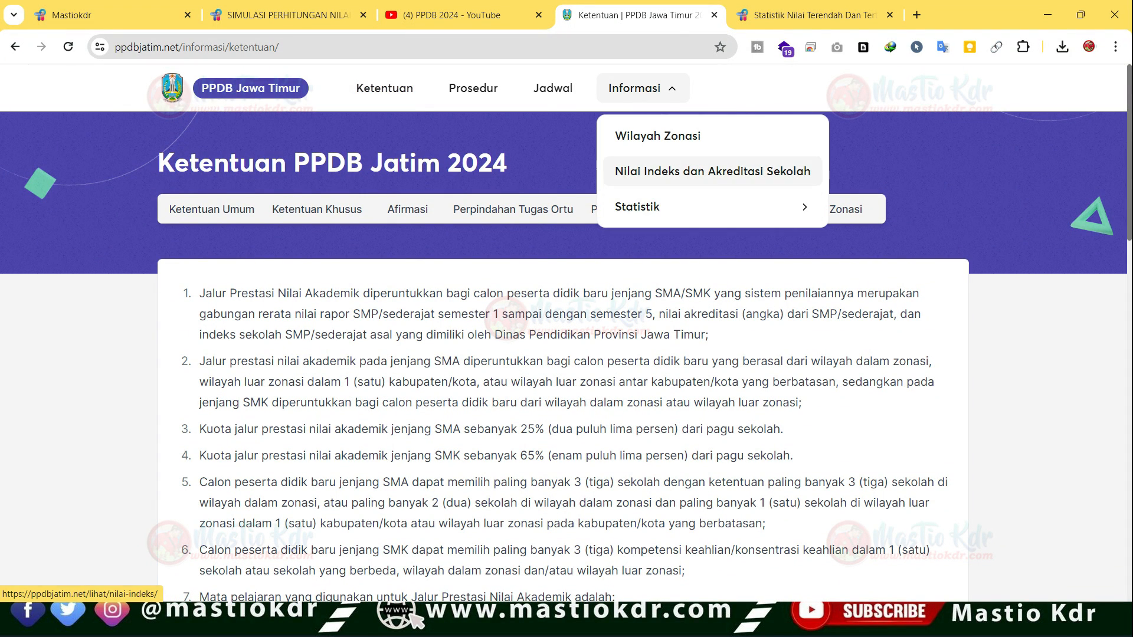
left_click(712, 171)
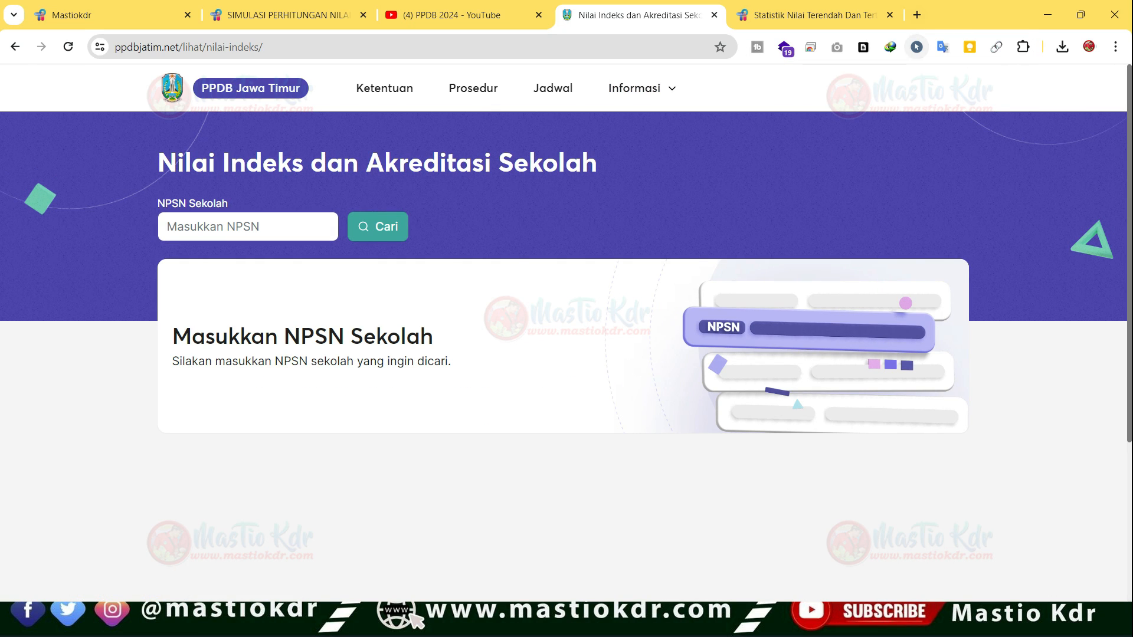
- Search Google in a new tab for "NPSN SMPN 2 KEDIRI"
key("ctrl+t")
type("NPSN")
key("Right")
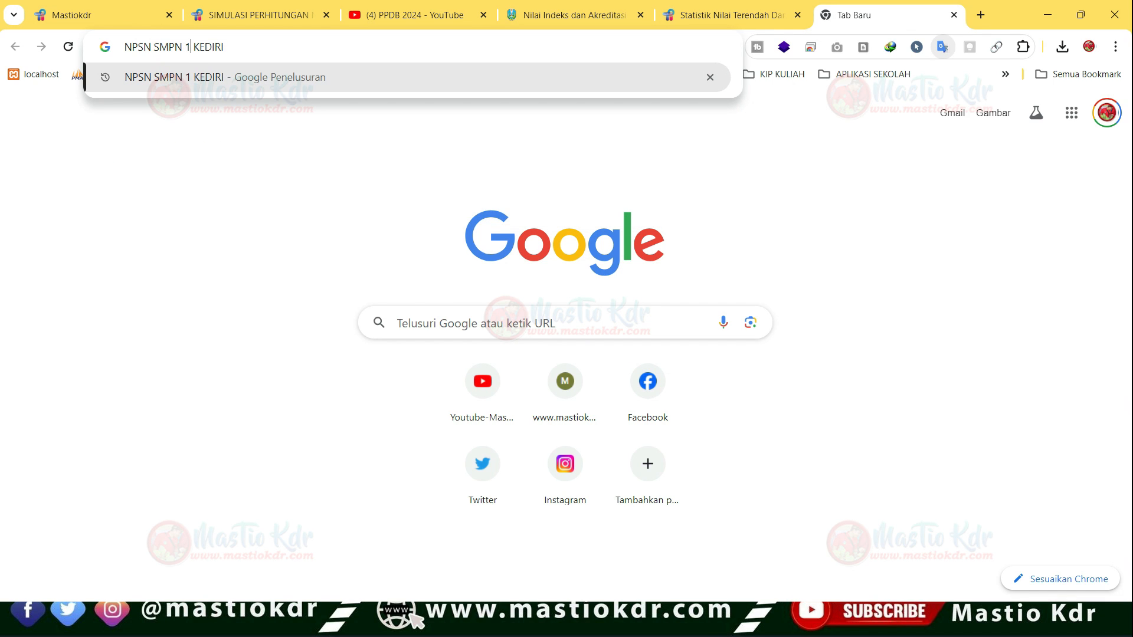
key("BackSpace")
type("2")
key("Return")
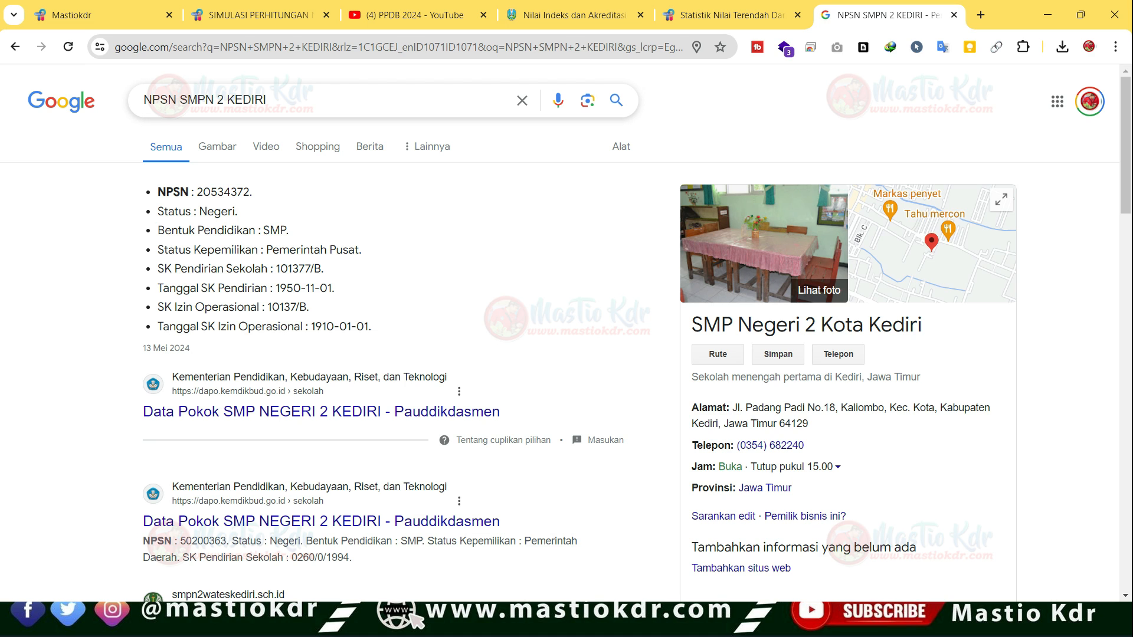
- Copy the school's NPSN from the search result and look it up on the Nilai Indeks dan Akreditasi Sekolah page
double_click(223, 192)
key("ctrl+c")
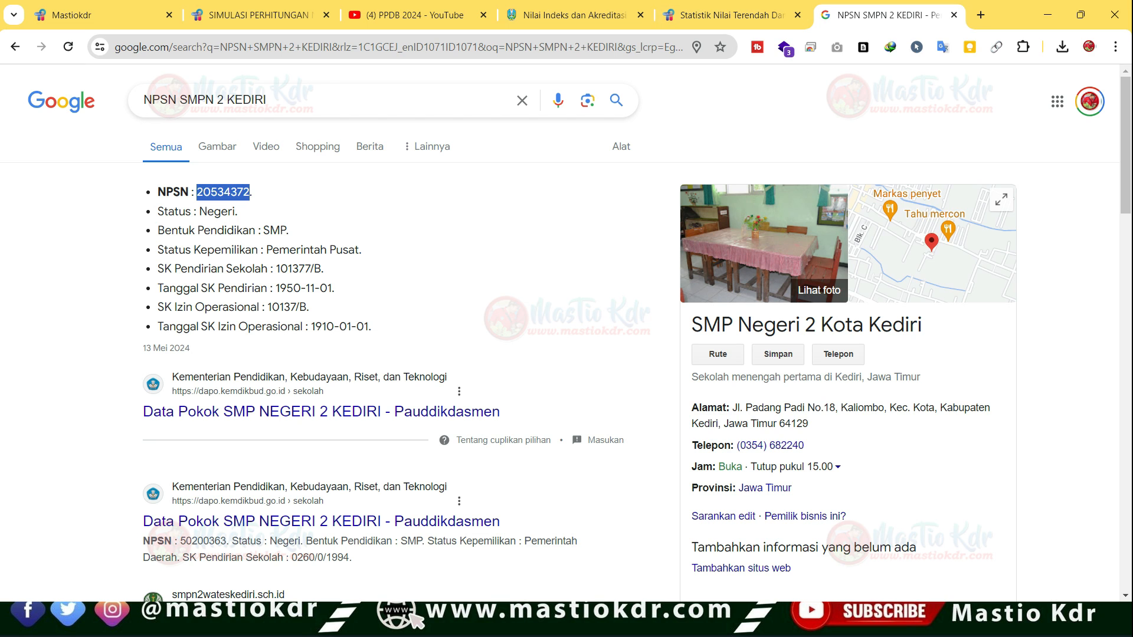
left_click(567, 15)
key("ctrl+v")
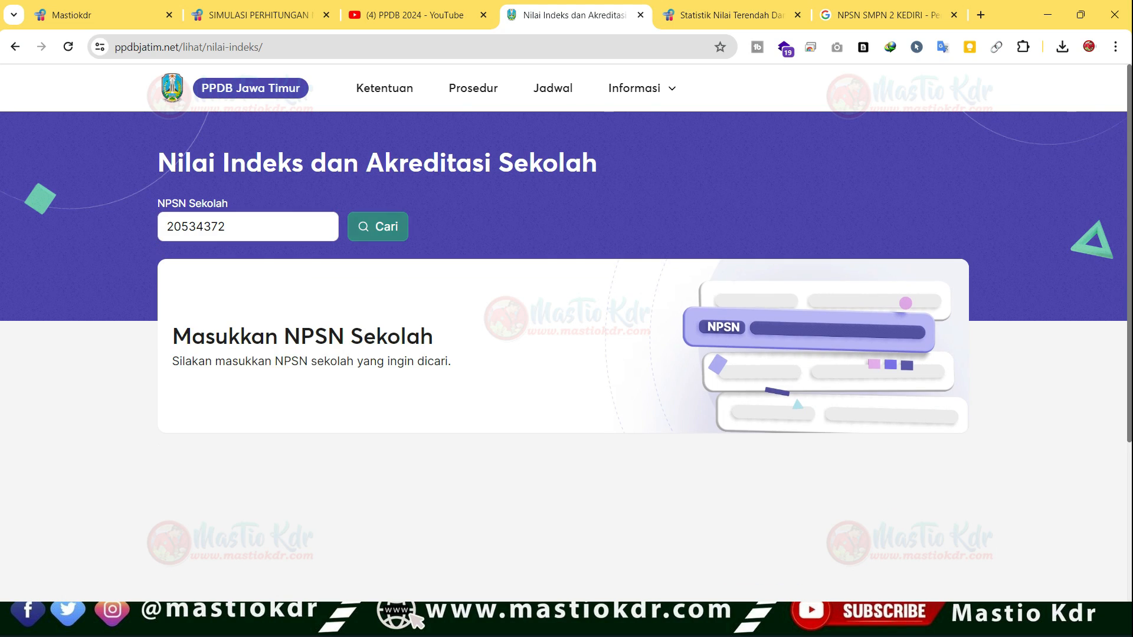
key("Return")
- Highlight the school's name, Nilai Indeks and Nilai Akreditasi in the lookup result
left_click_drag(179, 342, 258, 342)
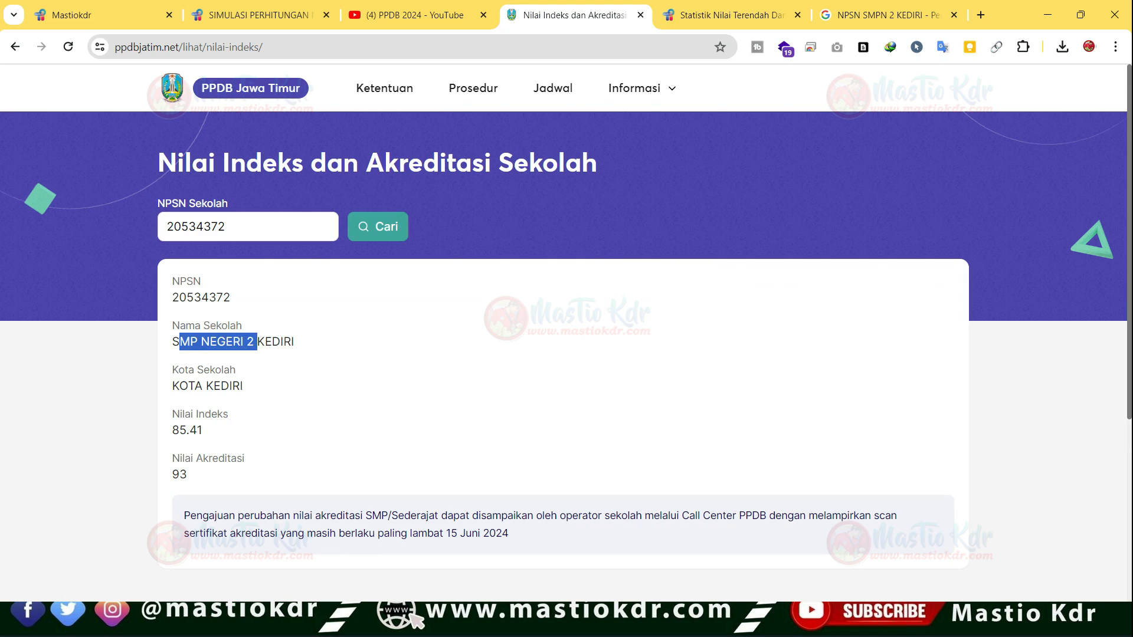
left_click(258, 343)
left_click_drag(179, 430, 245, 459)
left_click(204, 430)
left_click(245, 459)
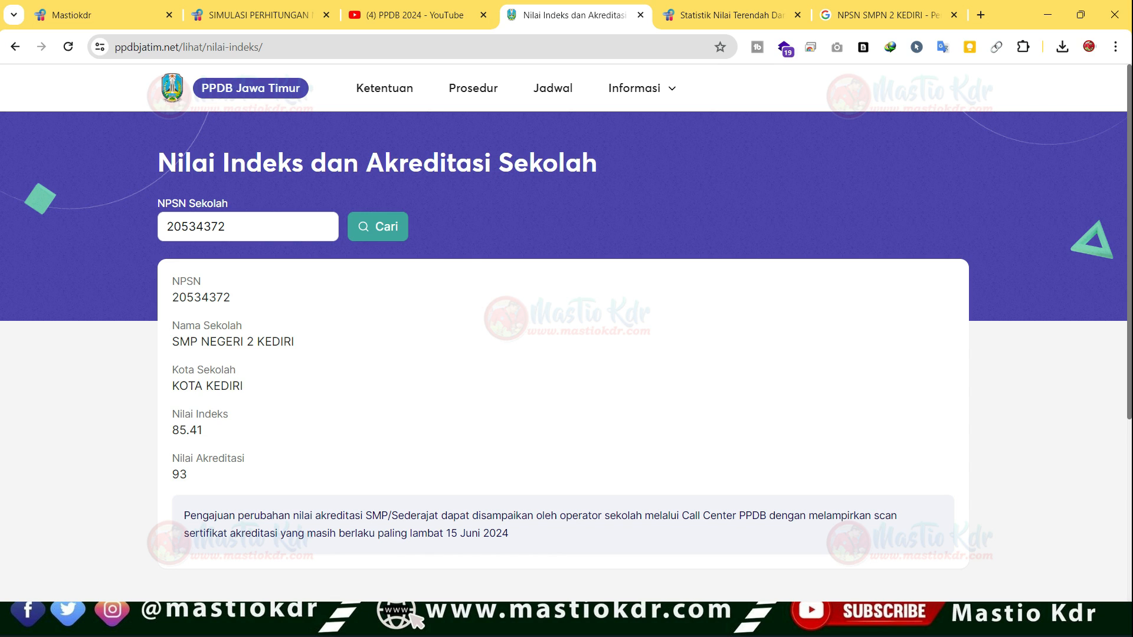
- Switch to the score simulation workbook in Excel and clear all subject scores for semesters 1 to 5 in C7:I11
mouse_move(642, 88)
key("alt+Tab")
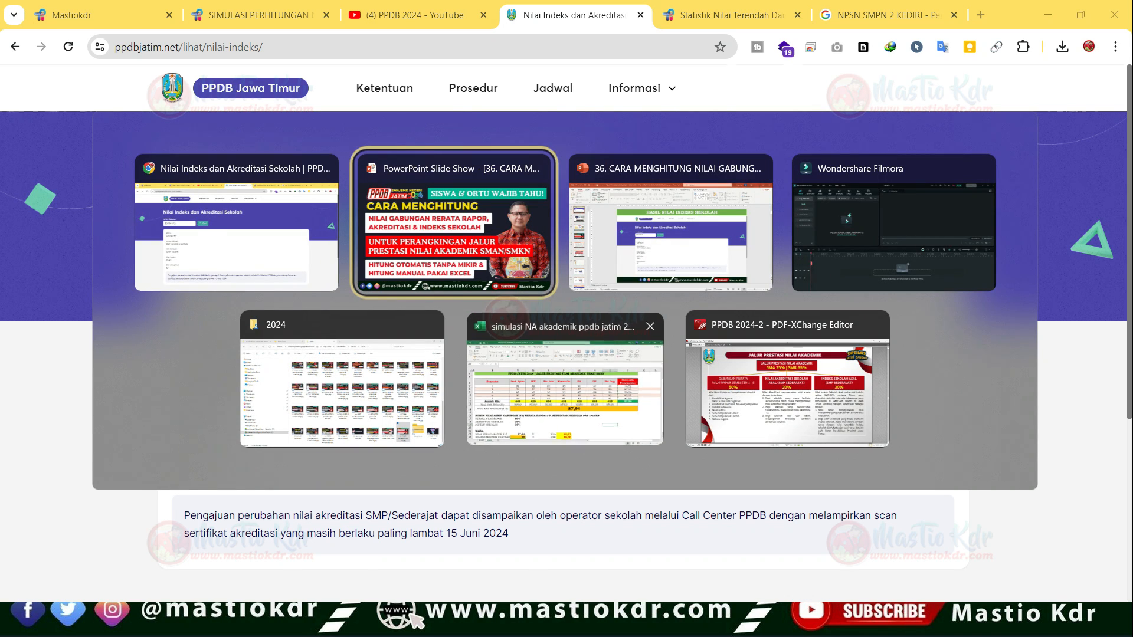
left_click(565, 387)
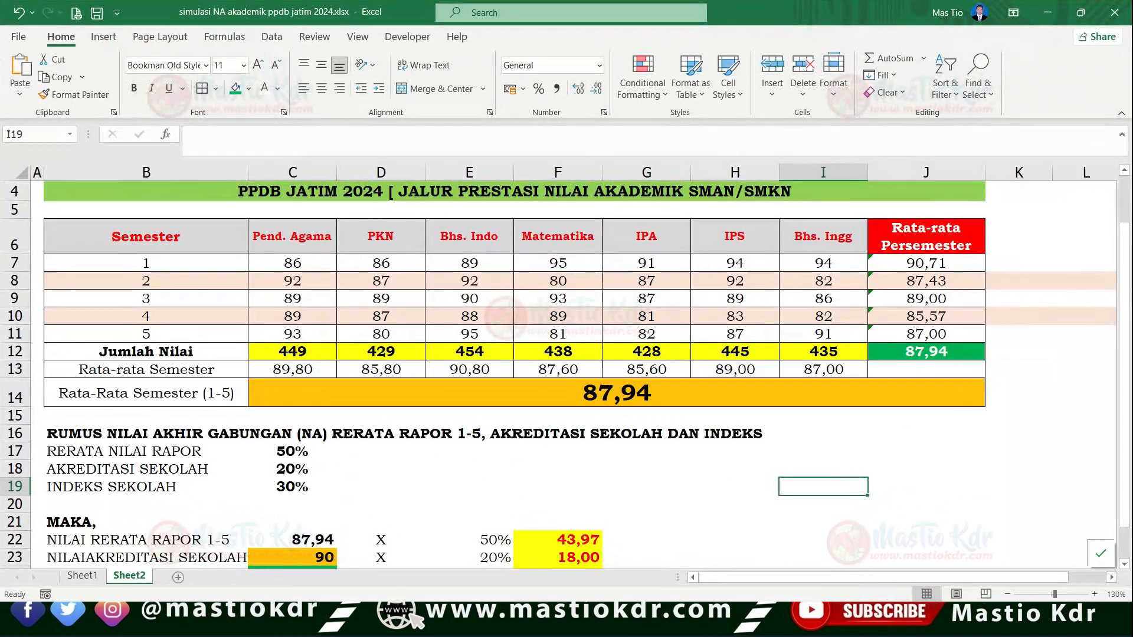
scroll(564, 386, "up", 1)
scroll(565, 387, "down", 1)
scroll(565, 386, "up", 1)
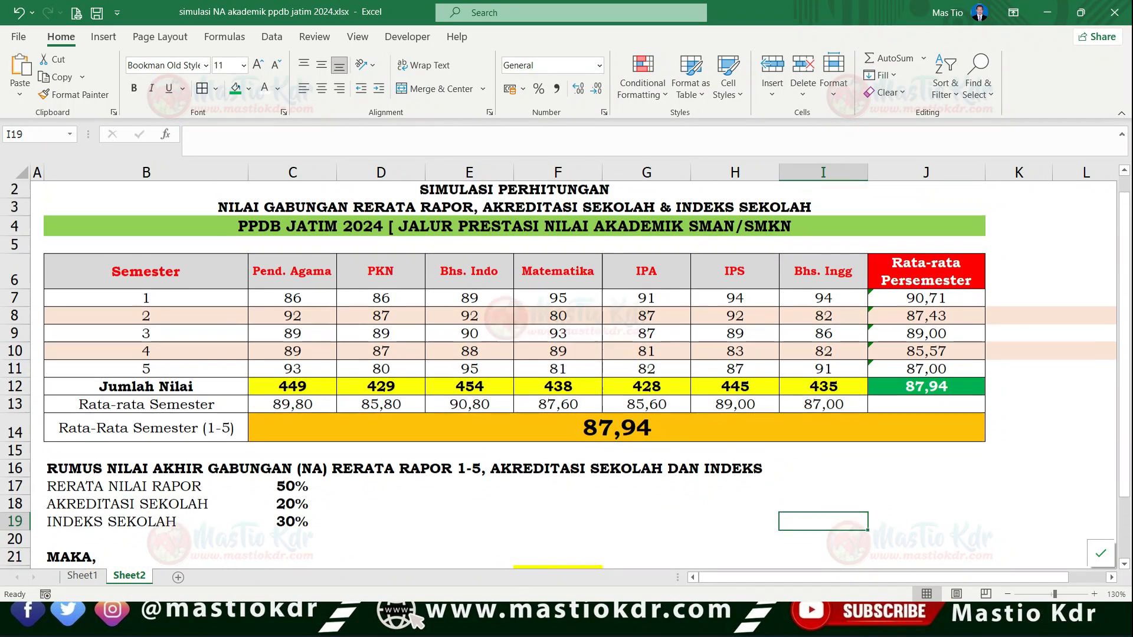
scroll(564, 386, "up", 1)
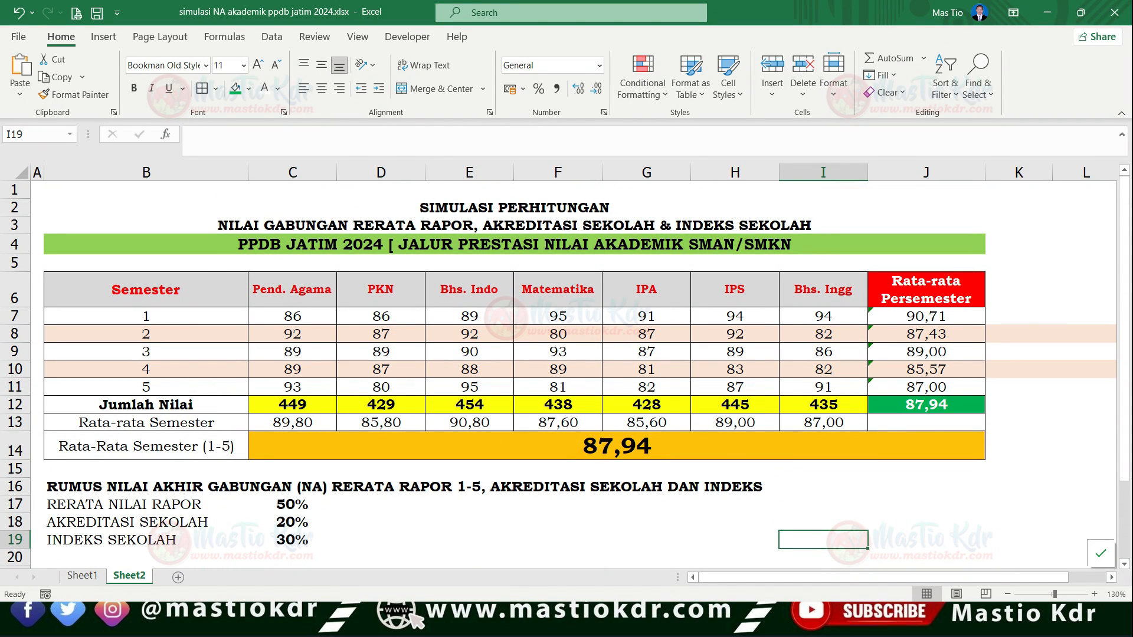
left_click_drag(293, 316, 823, 387)
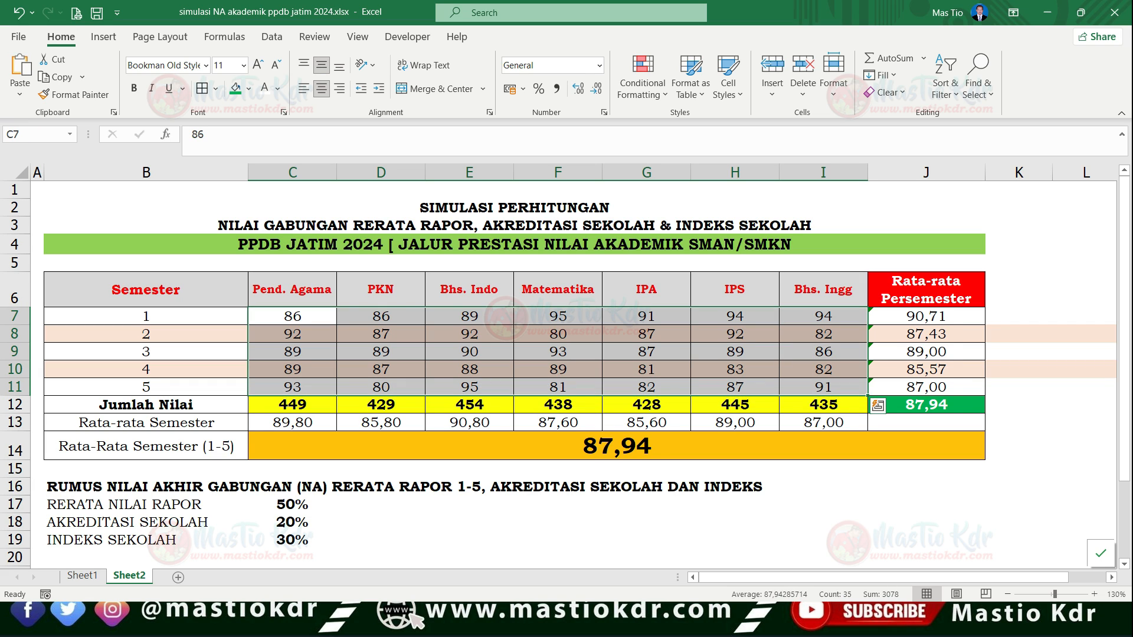
key("Delete")
left_click(381, 334)
left_click_drag(293, 317, 735, 352)
left_click(823, 370)
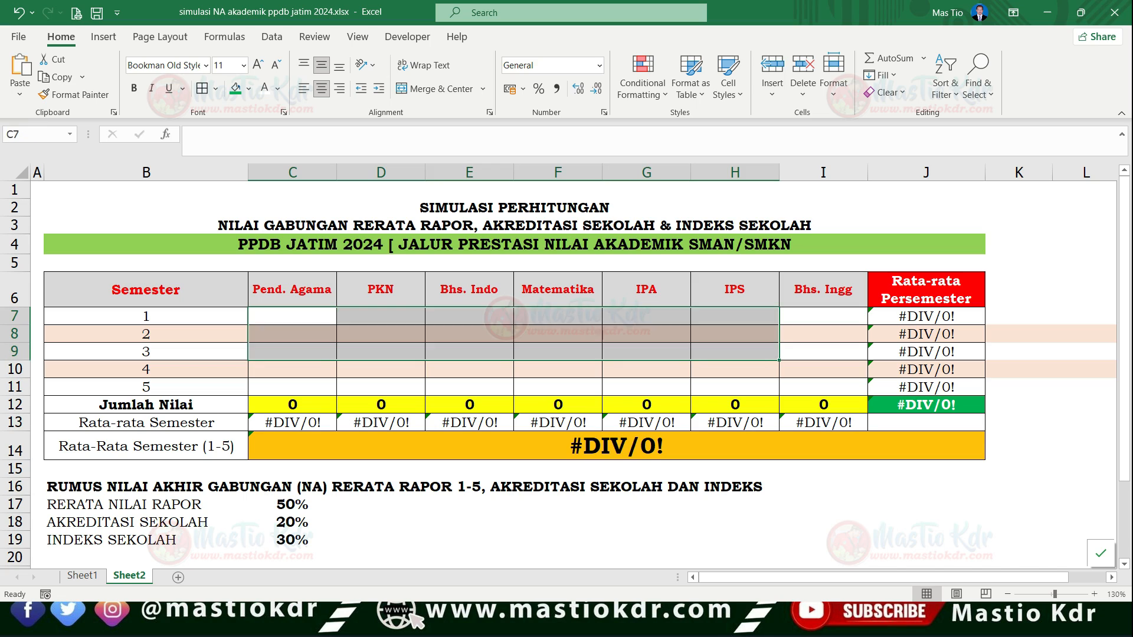
left_click(735, 370)
- Point out the seven subject headings in C6:I6 and the semester numbers 1 to 5 in B7:B11
left_click_drag(293, 289, 824, 289)
left_click(823, 289)
left_click_drag(146, 316, 145, 387)
left_click(146, 316)
left_click(146, 352)
left_click(146, 316)
left_click_drag(145, 317, 146, 387)
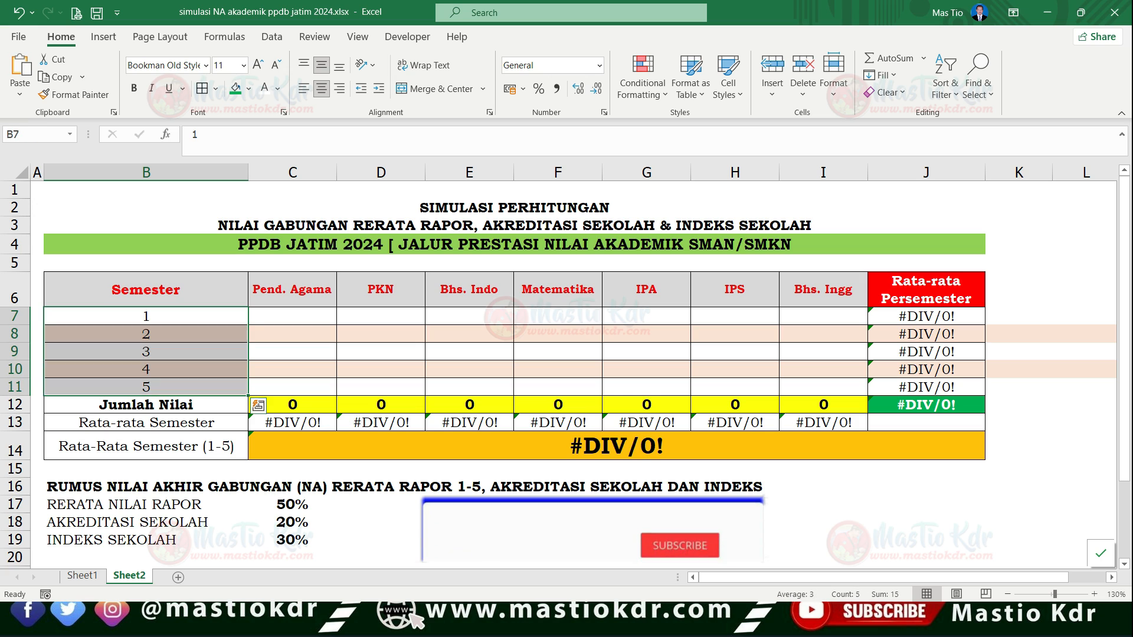
left_click(146, 334)
- Enter the formula =RANDBETWEEN(80;96) in C7 as the semester 1 Pend. Agama score
left_click(293, 316)
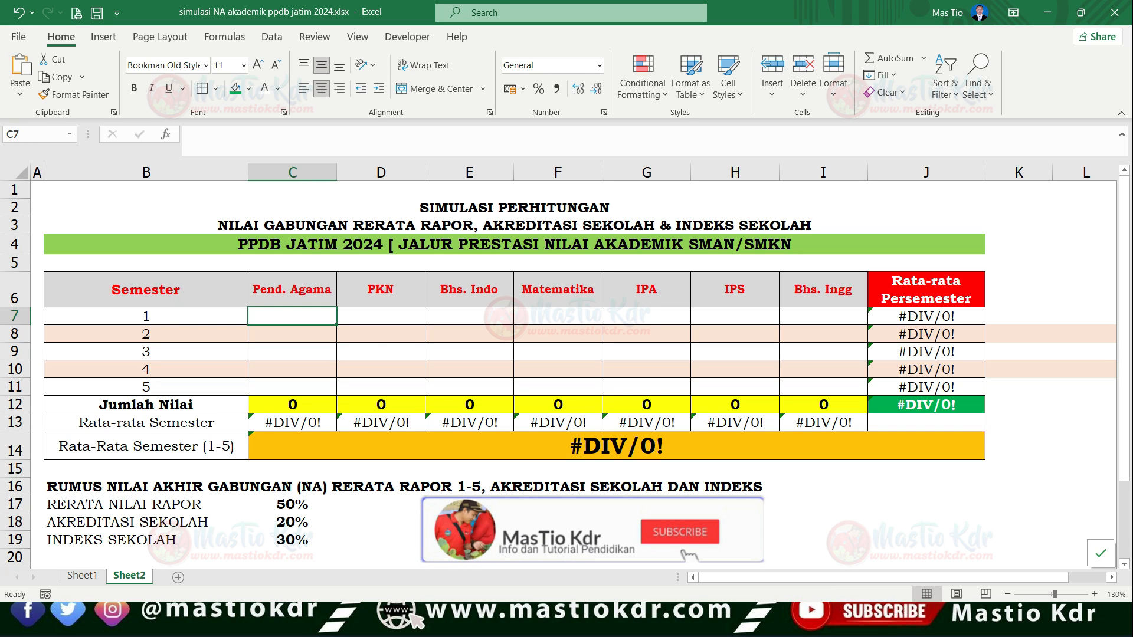
type("=BED")
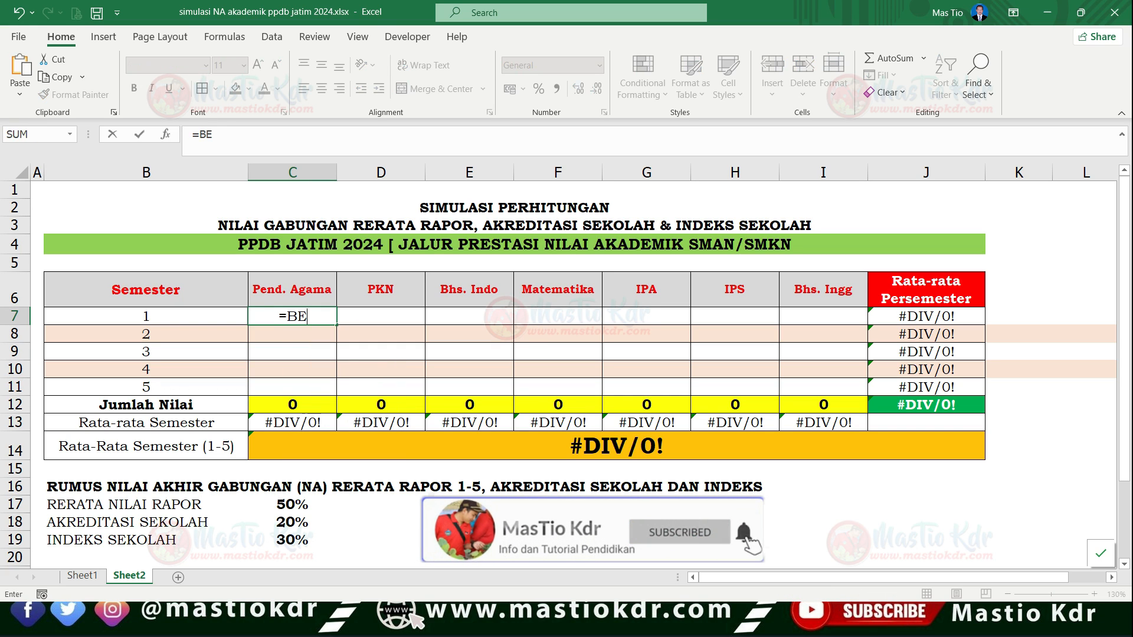
key("BackSpace")
key("BackSpace")
key("BackSpace")
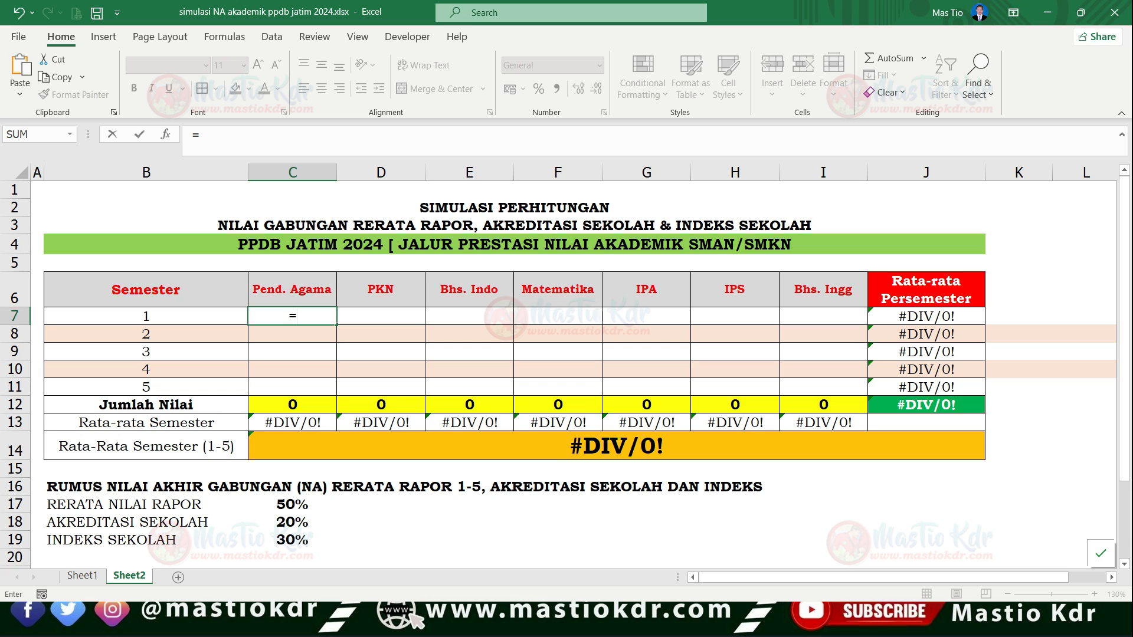
type("RAN")
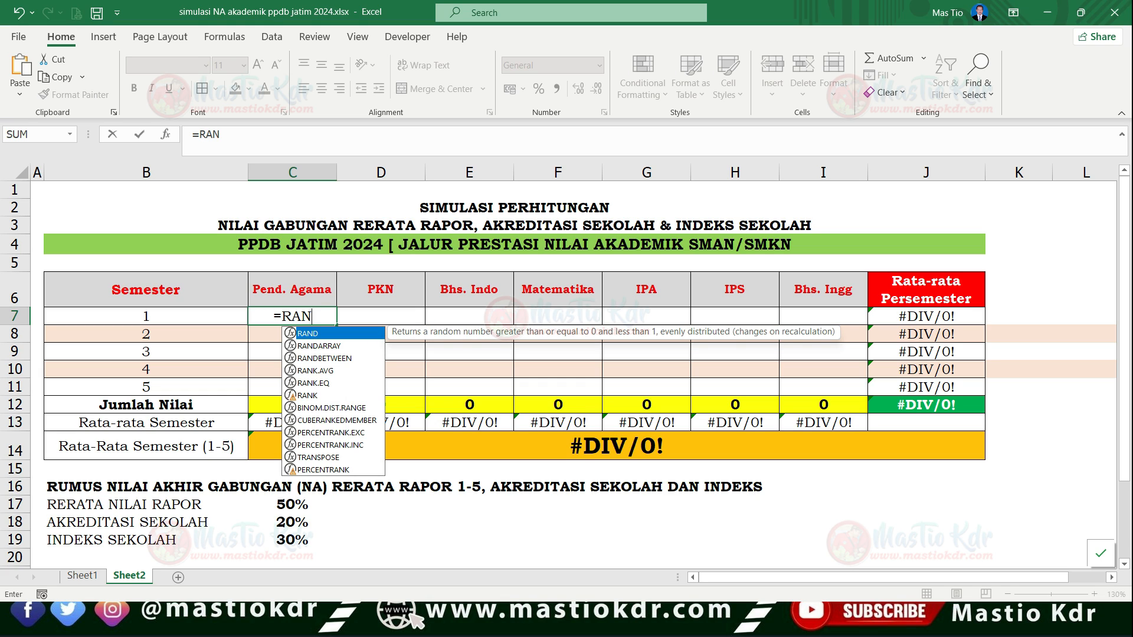
key("Down")
key("Down")
key("Tab")
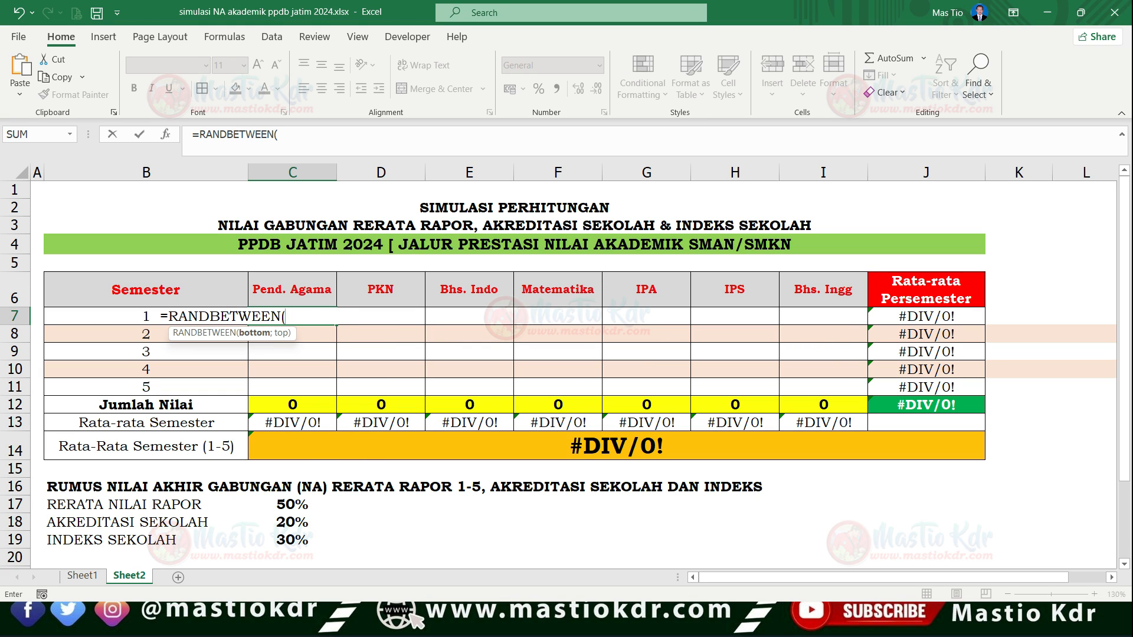
type("80;96")
key("Return")
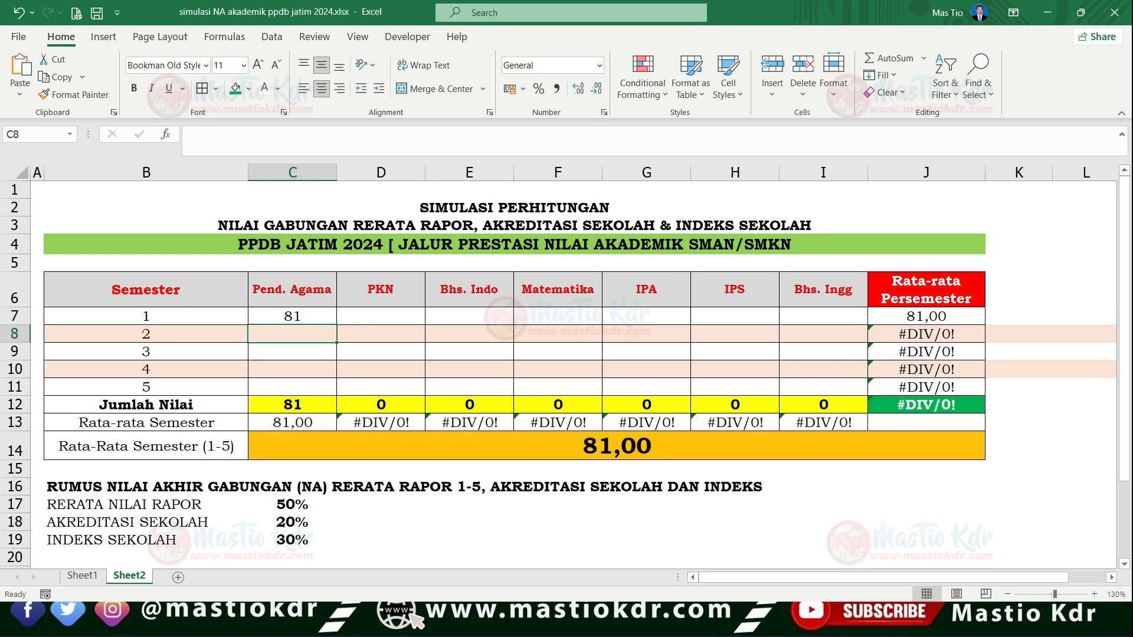
- Fill the random-score formula from C7 across all subjects and semesters through I11
left_click(292, 317)
left_click_drag(336, 325, 861, 389)
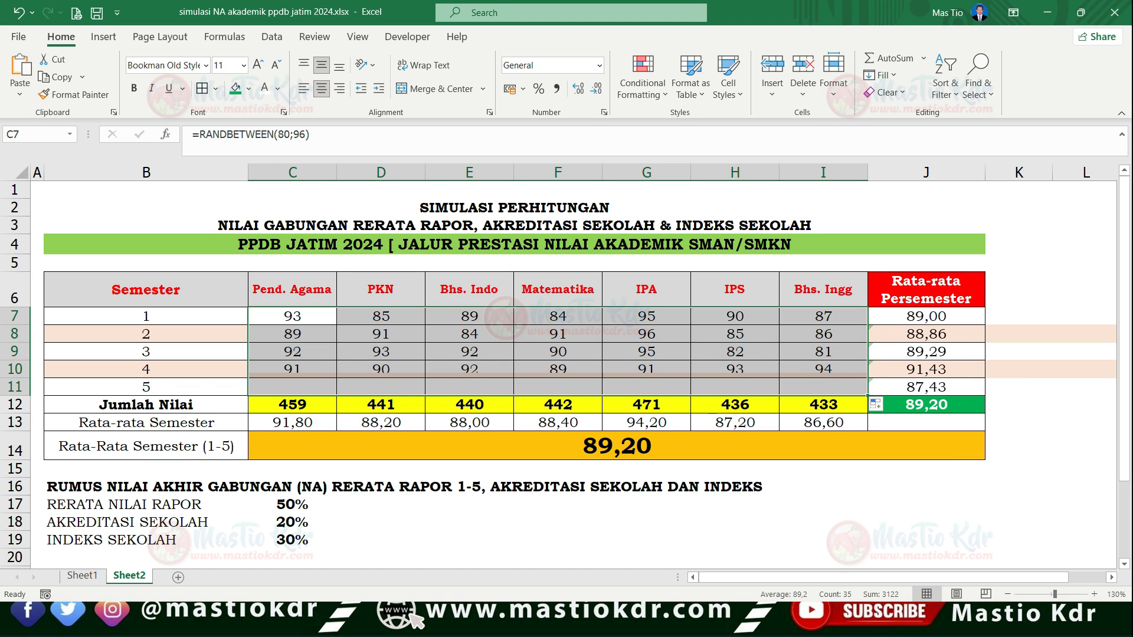
left_click(558, 352)
- Switch to the report card PDF in PDF-XChange Editor and hand-mark the Pengetahuan heading and the Kelompok A subject scores
key("alt+Tab")
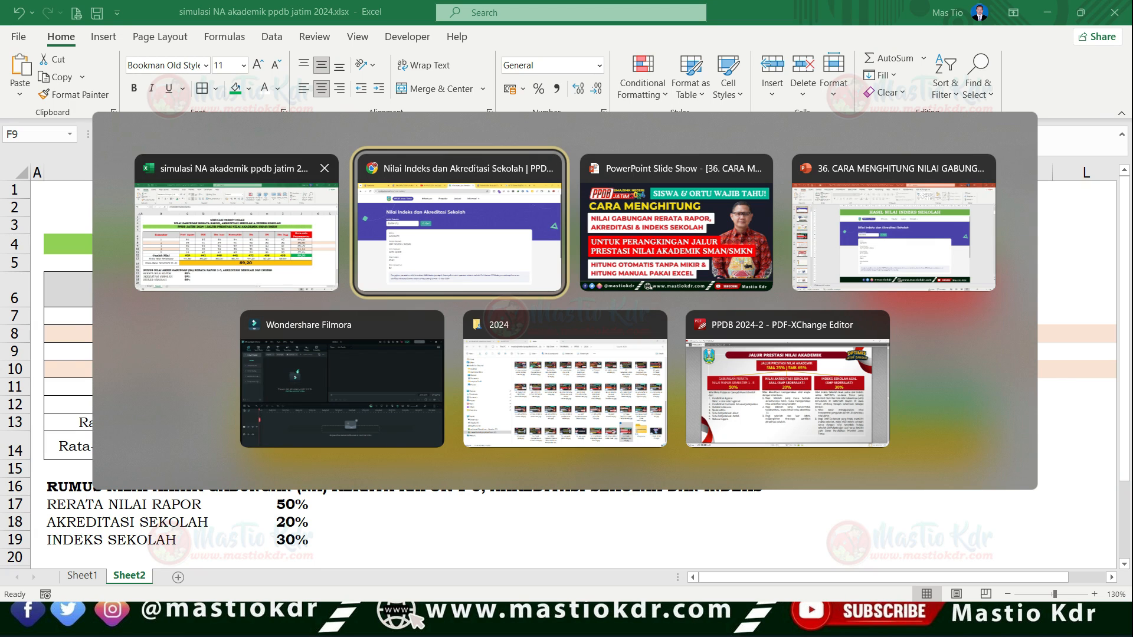
left_click(787, 384)
left_click(162, 32)
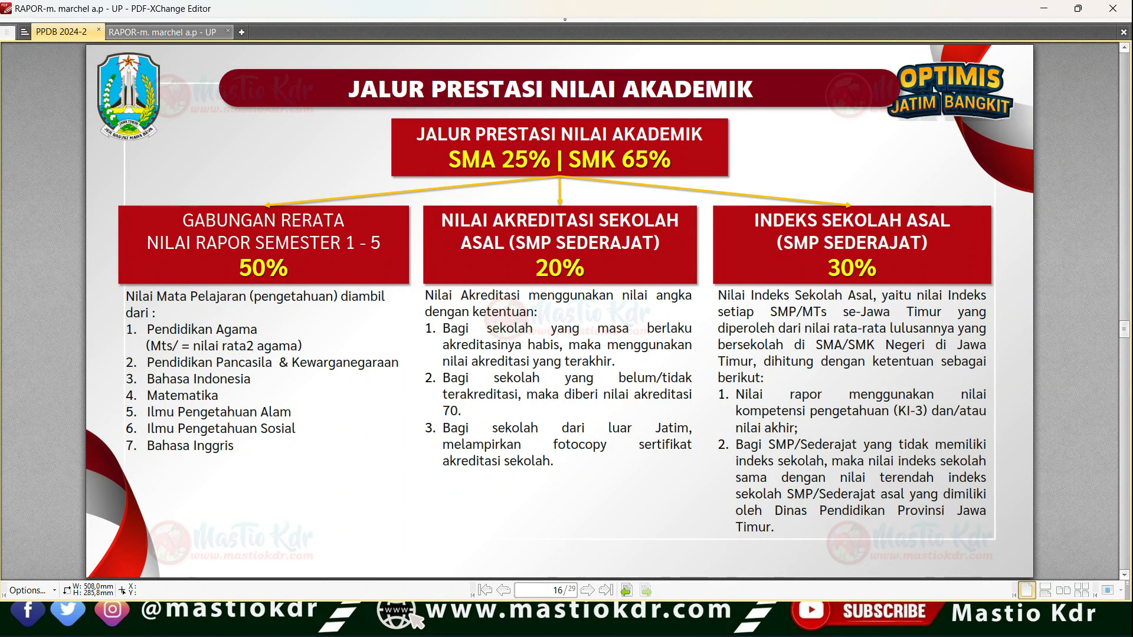
scroll(473, 354, "up", 1)
scroll(474, 341, "down", 2)
mouse_move(396, 225)
left_mouse_down()
mouse_move(416, 271)
mouse_move(383, 217)
left_mouse_up()
mouse_move(603, 137)
left_mouse_down()
mouse_move(757, 140)
mouse_move(588, 125)
left_mouse_up()
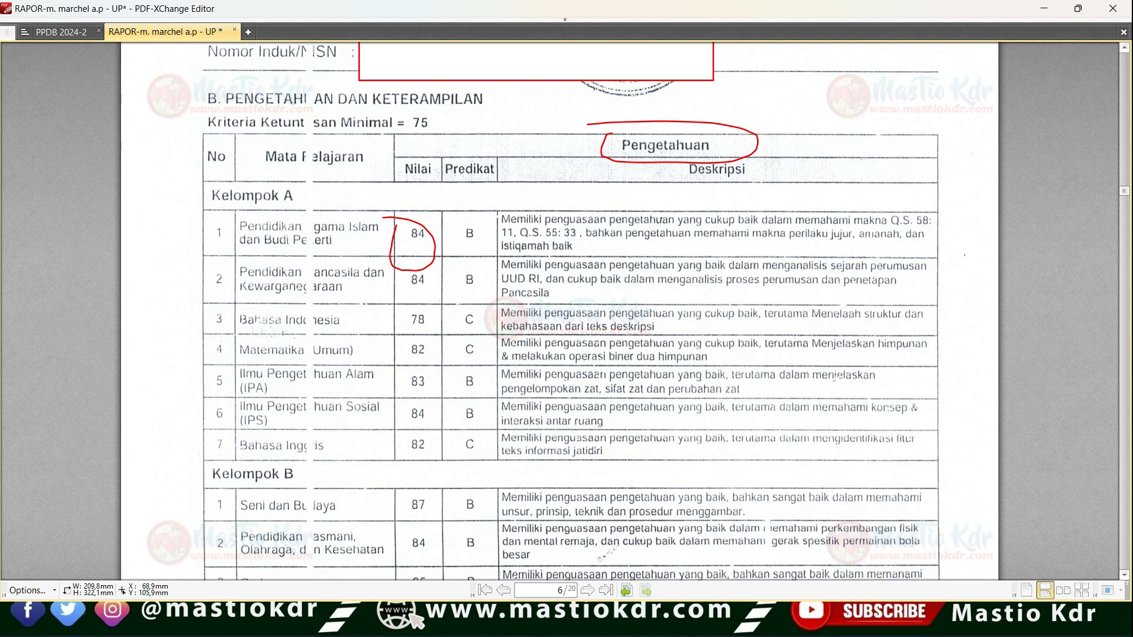
left_click_drag(409, 282, 432, 279)
mouse_move(407, 314)
left_mouse_down()
mouse_move(413, 335)
mouse_move(447, 320)
left_mouse_up()
mouse_move(419, 348)
left_mouse_down()
mouse_move(433, 392)
mouse_move(426, 436)
left_mouse_up()
- Switch back to the Excel simulation workbook and replace the random-score formulas in C7:I11 with their fixed values
key("alt+Tab")
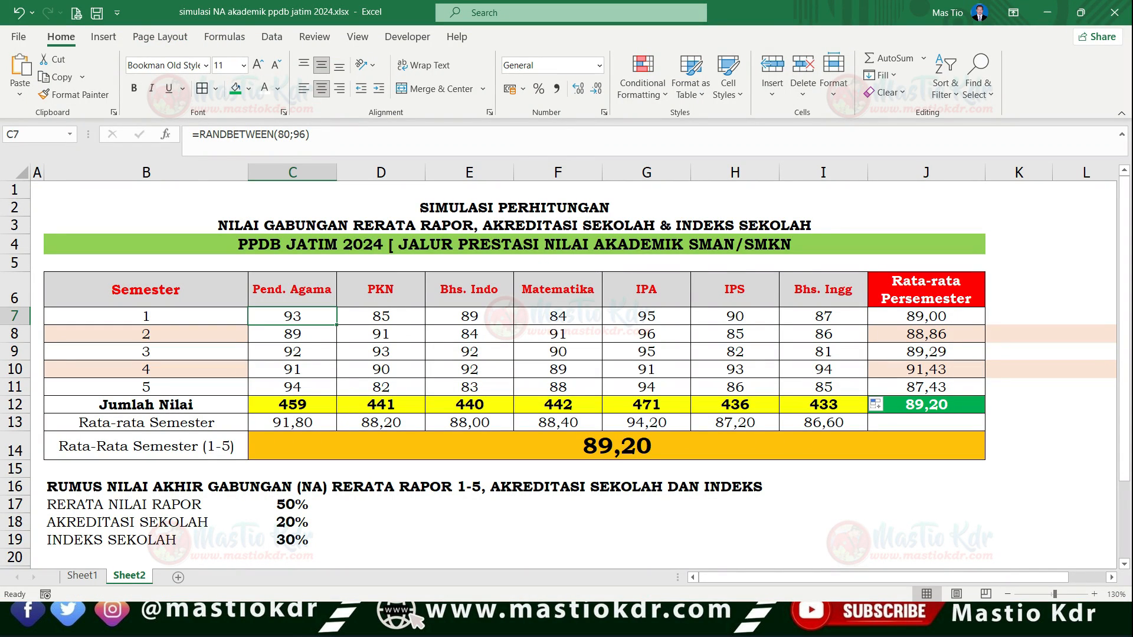
left_click_drag(293, 317, 823, 387)
key("ctrl+c")
left_click(293, 317)
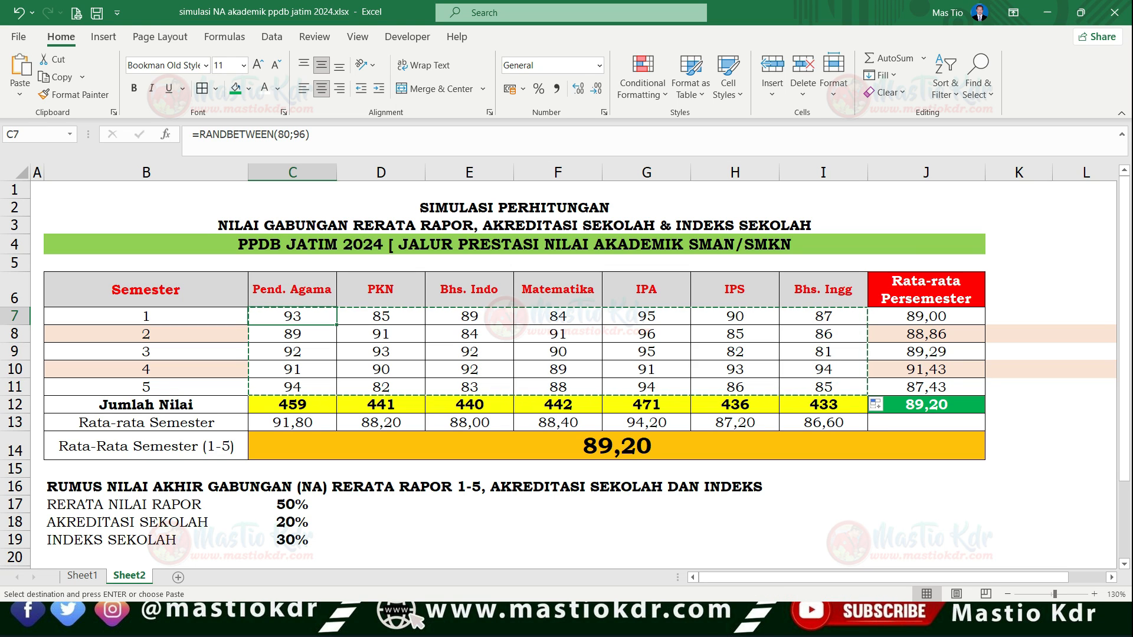
key("ctrl+alt+v")
left_click(697, 313)
left_click(839, 473)
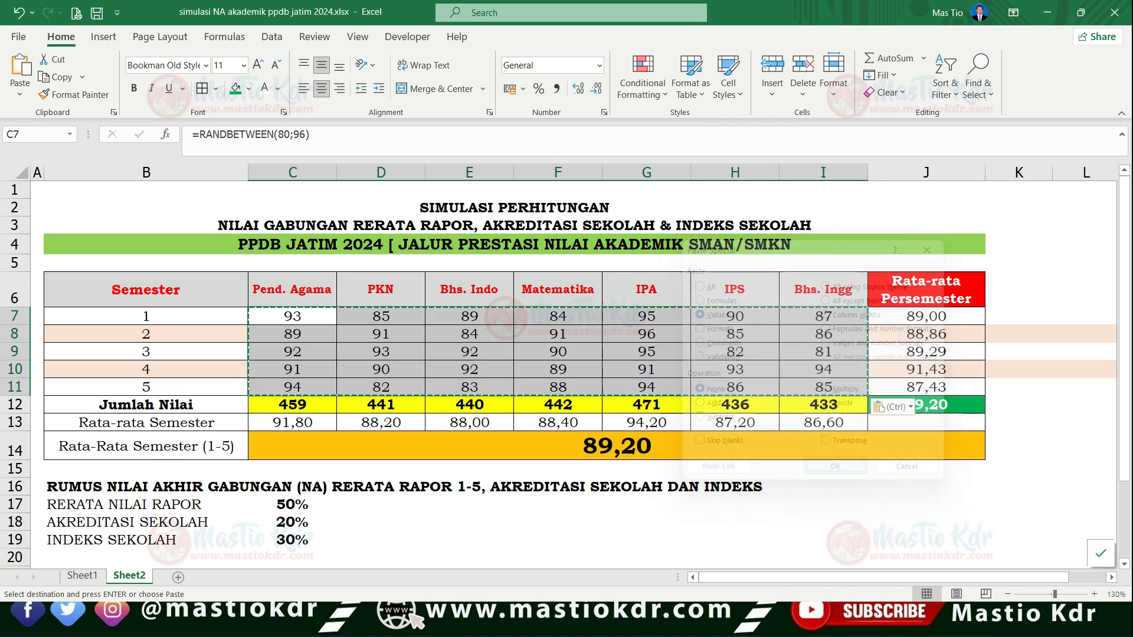
left_click(824, 522)
- Point out the subject scores in C7:I11 and inspect the semester 1 average formula in J7
left_click_drag(292, 316, 823, 387)
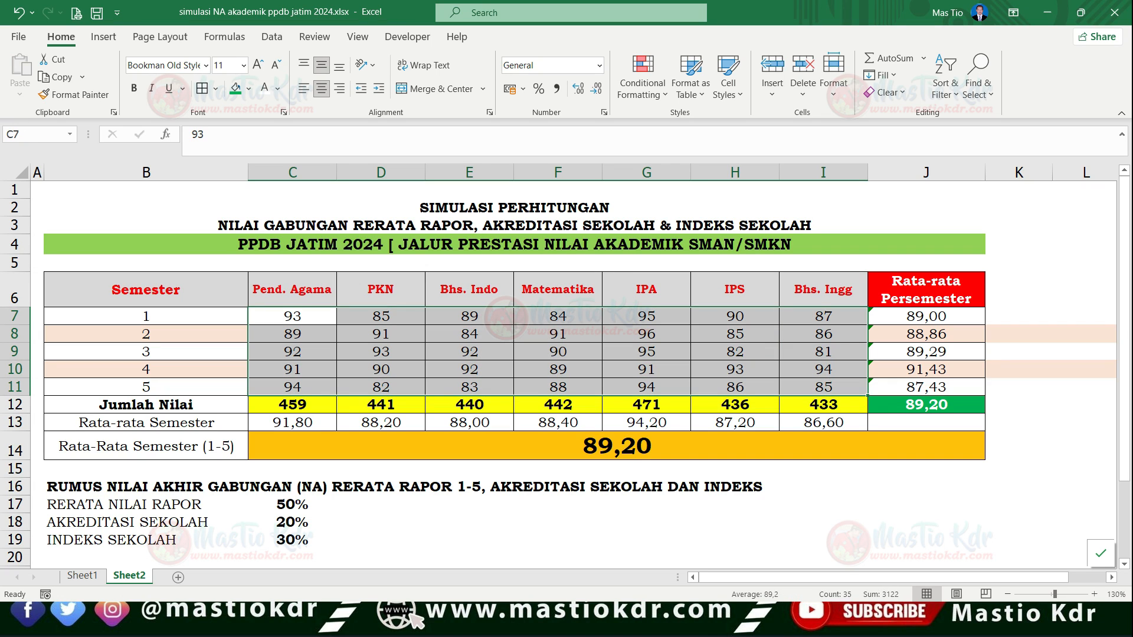
left_click_drag(293, 317, 823, 402)
left_click(823, 334)
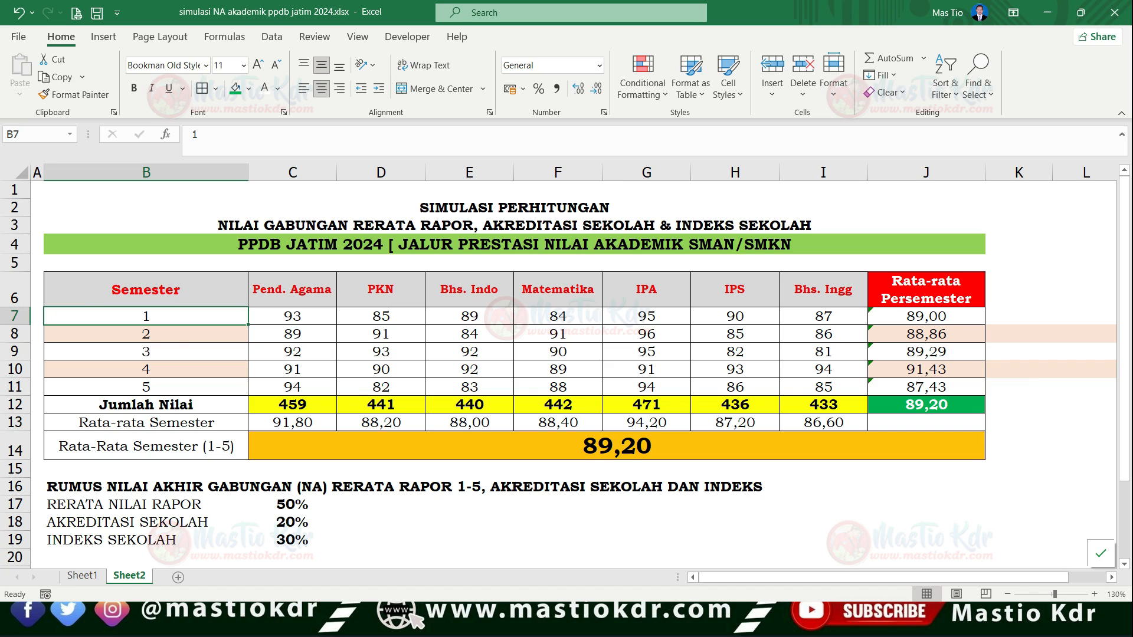
left_click(15, 316)
left_click(925, 317)
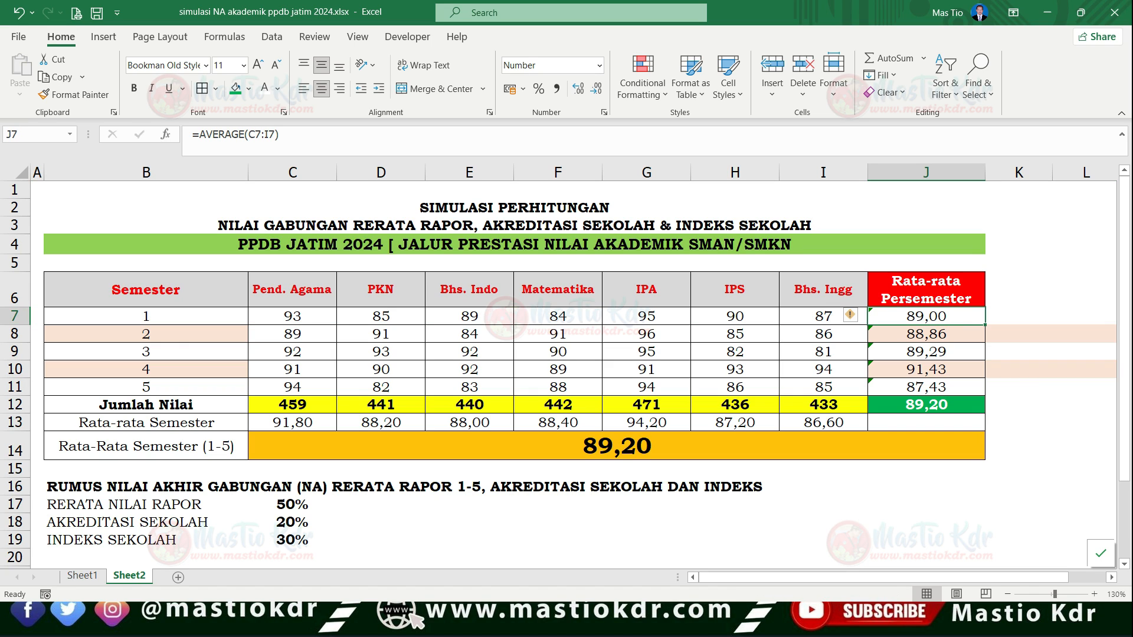
key("F2")
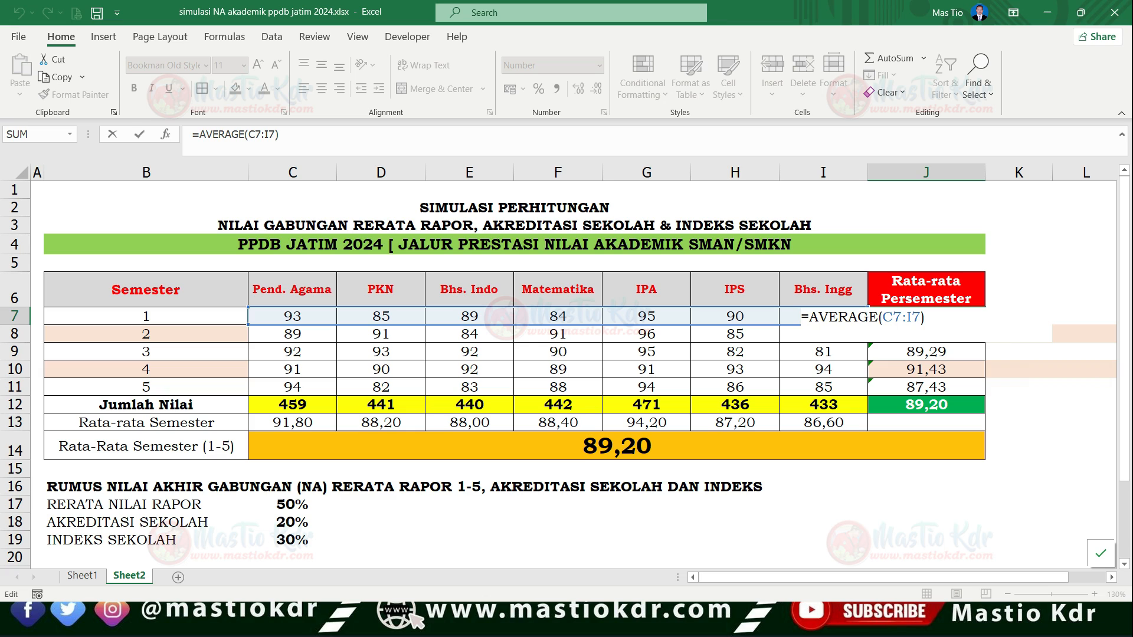
key("ctrl+Return")
- Start a formula in K7 that adds the seven semester 1 scores, =C7+D7+E7+F7+G7+H7+I7
left_click(1018, 317)
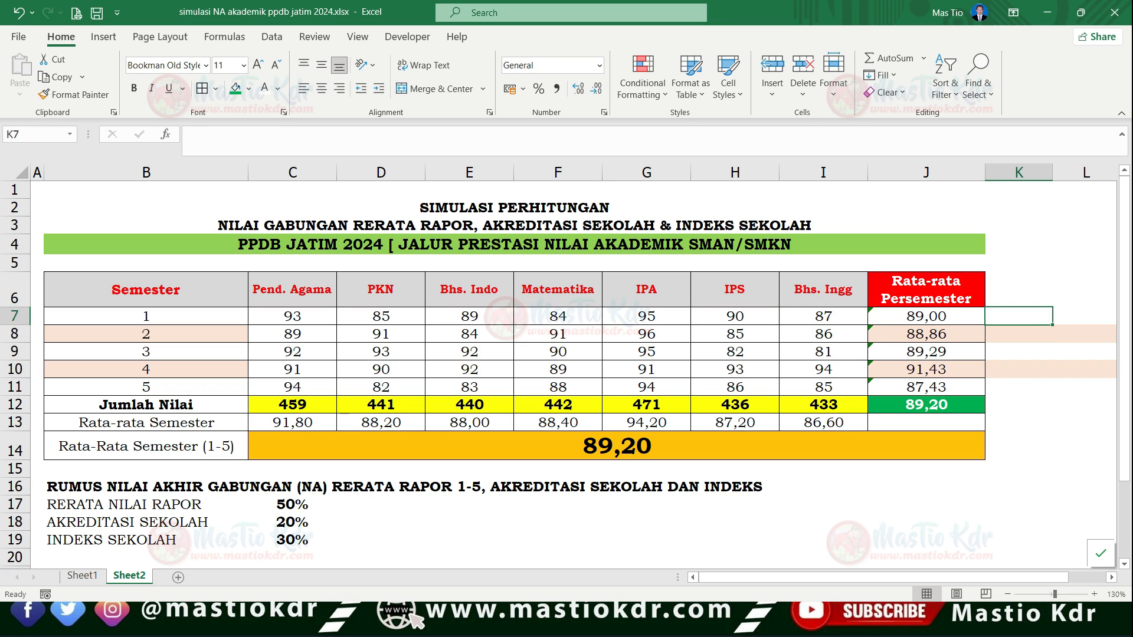
left_click(1018, 351)
double_click(1019, 316)
type("=")
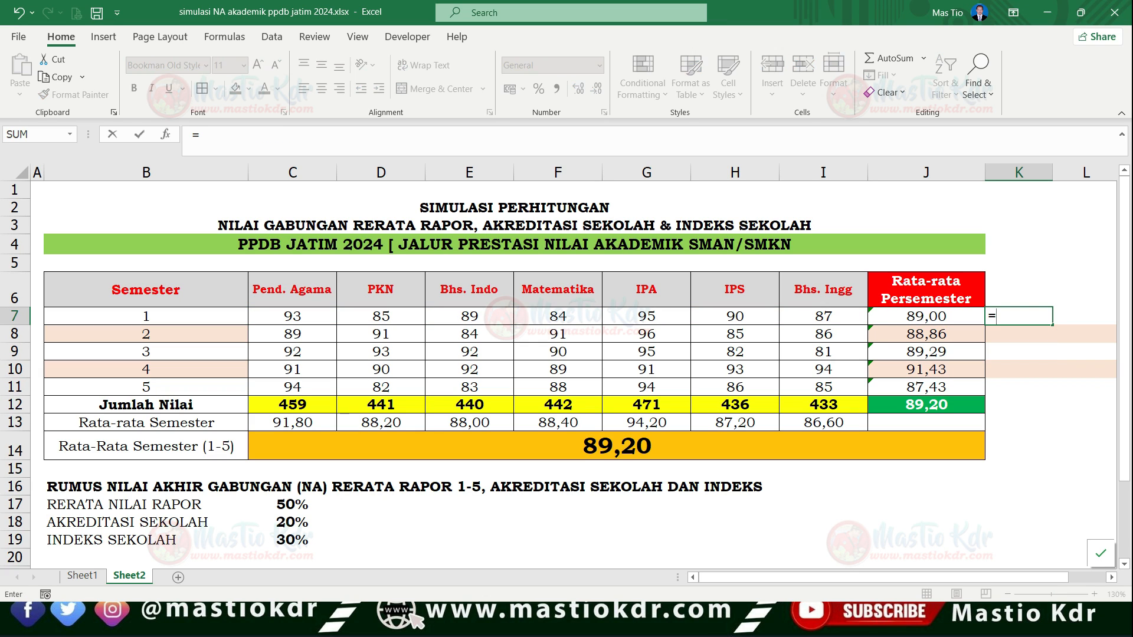
left_click(293, 316)
type("+")
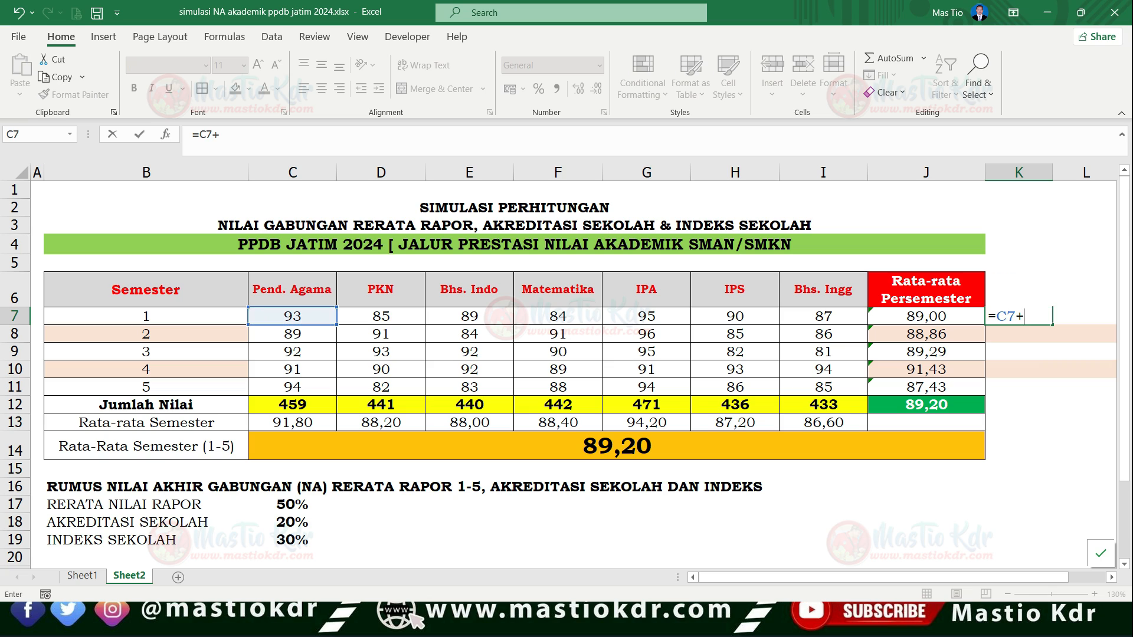
left_click(381, 316)
type("+")
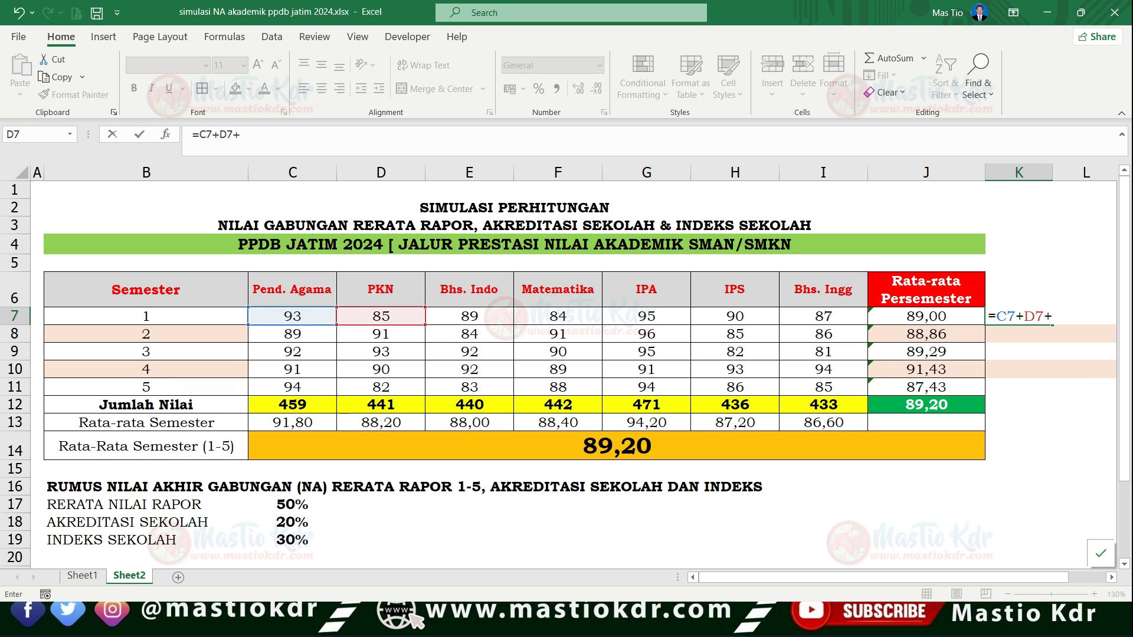
left_click(470, 316)
type("+")
left_click(559, 316)
type("+")
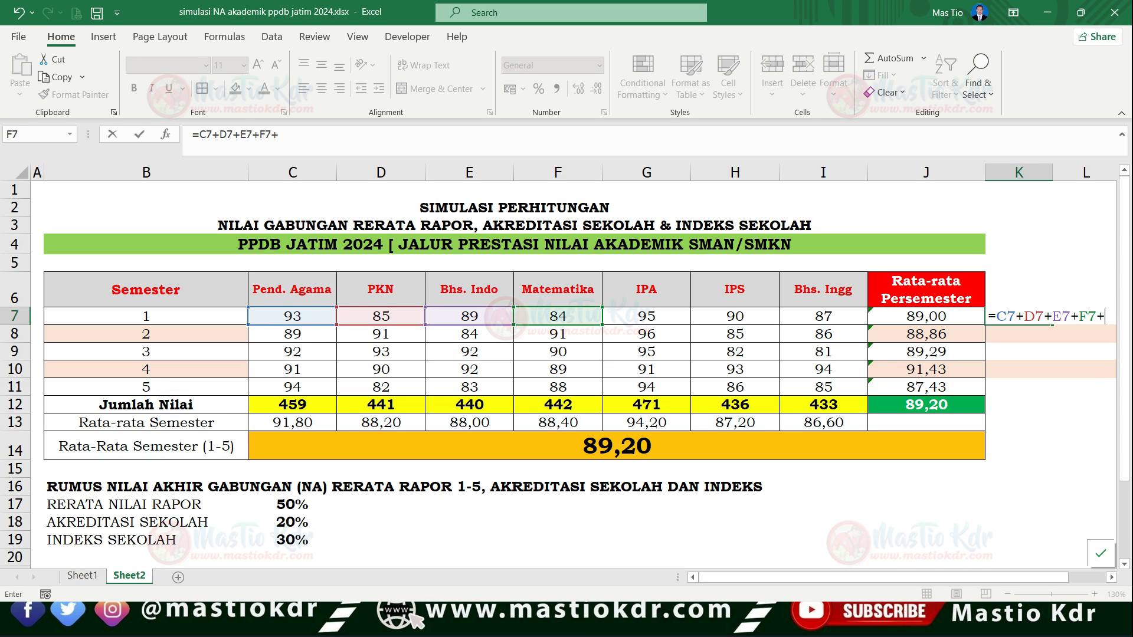
left_click(646, 316)
type("+")
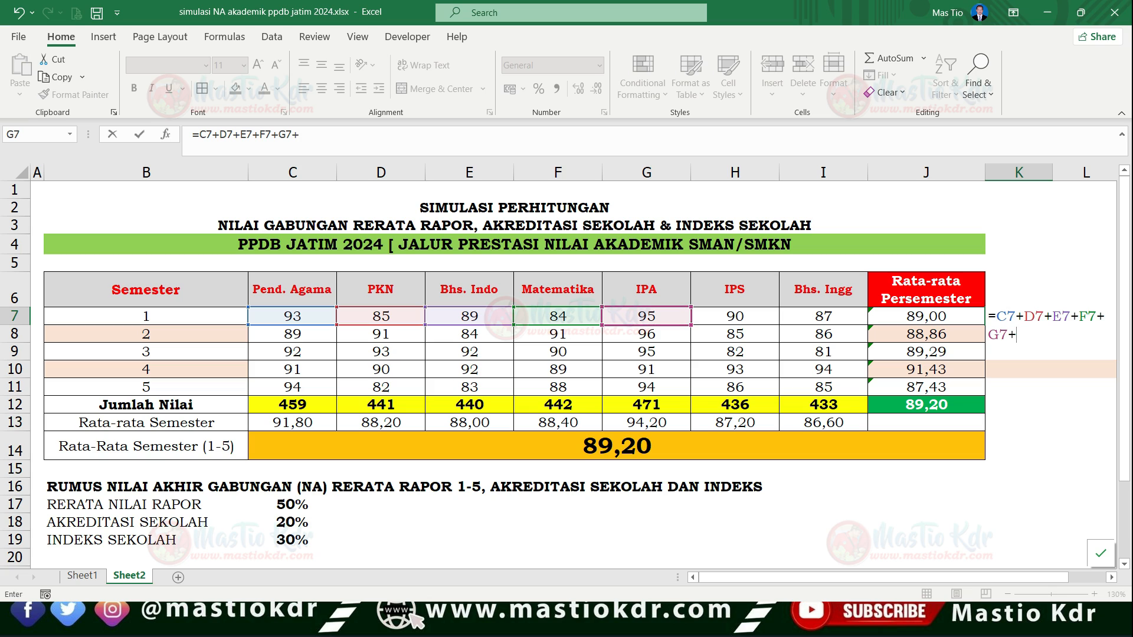
left_click(735, 317)
type("+")
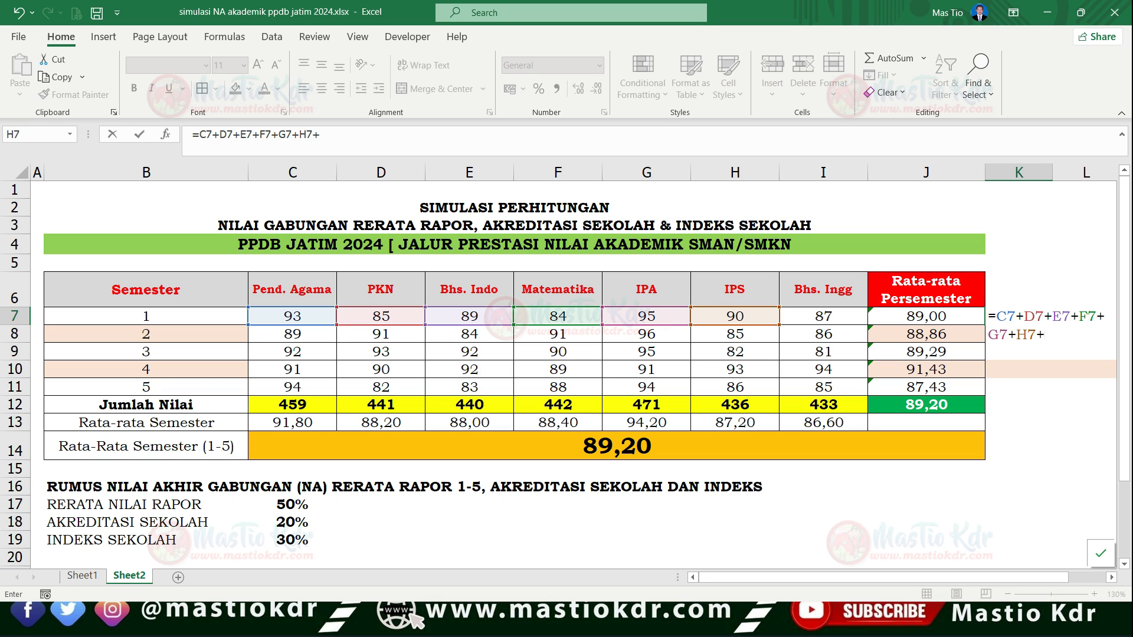
left_click(824, 316)
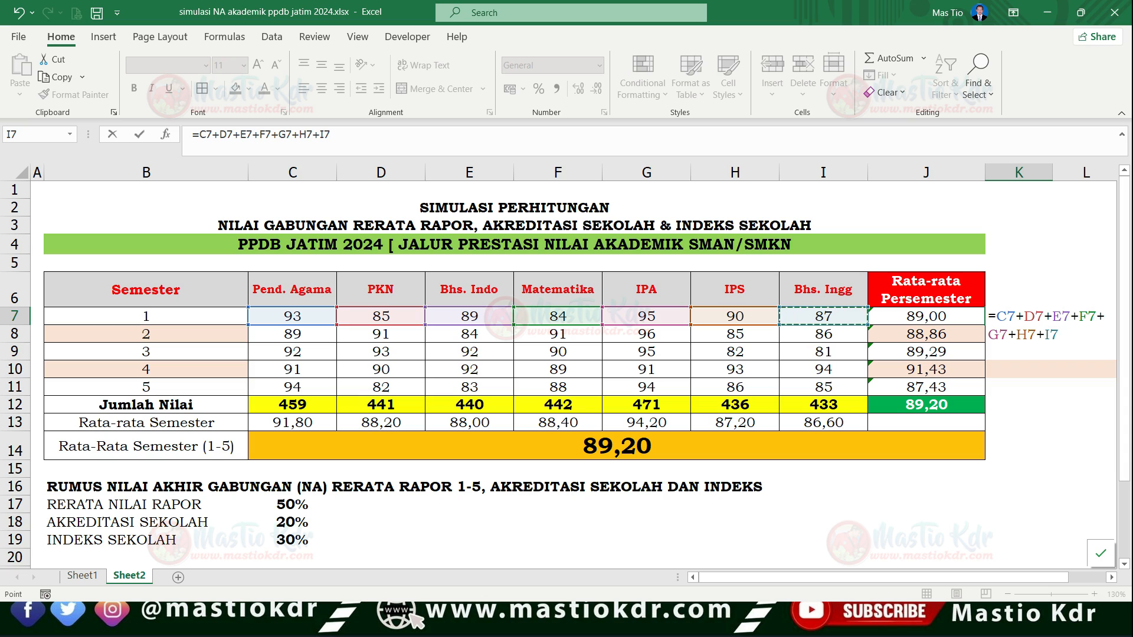
- Enclose the K7 sum in parentheses and divide it by 7, completing =(C7+D7+E7+F7+G7+H7+I7)/7
left_click(996, 317)
type("(")
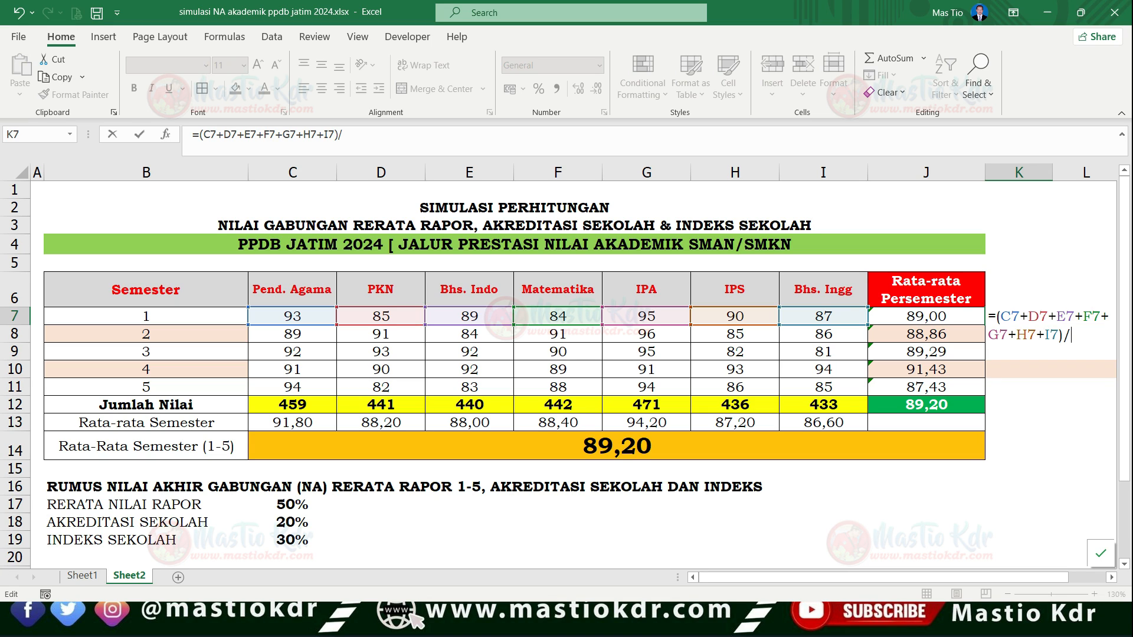
key("Return")
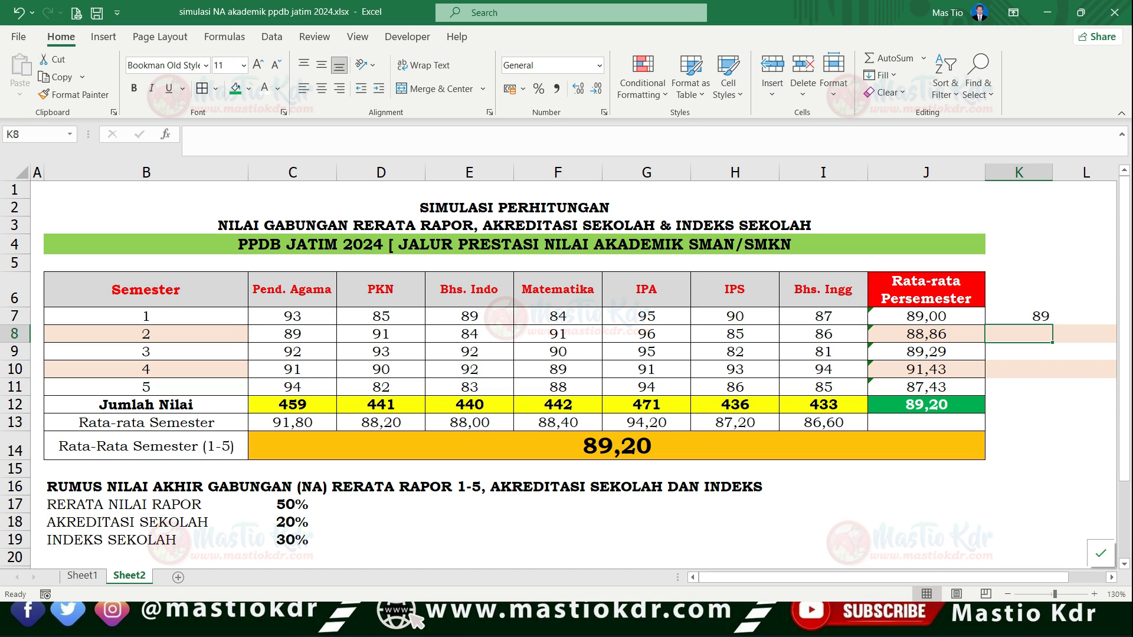
- Format the manually calculated average in K7 with two decimal places
left_click(1018, 316)
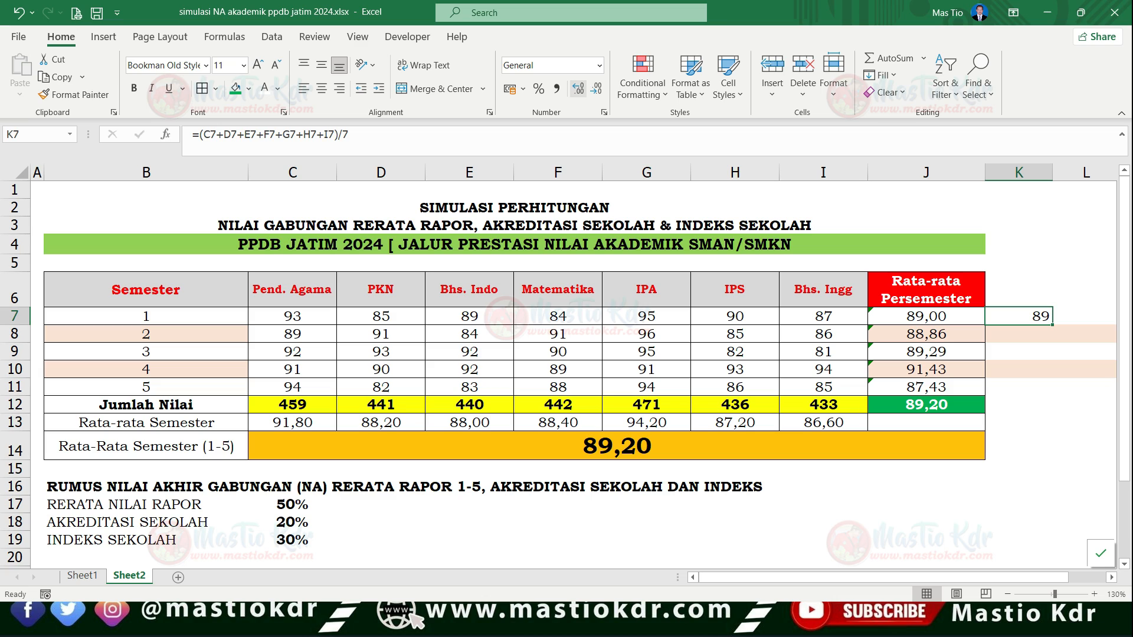
left_click(578, 89)
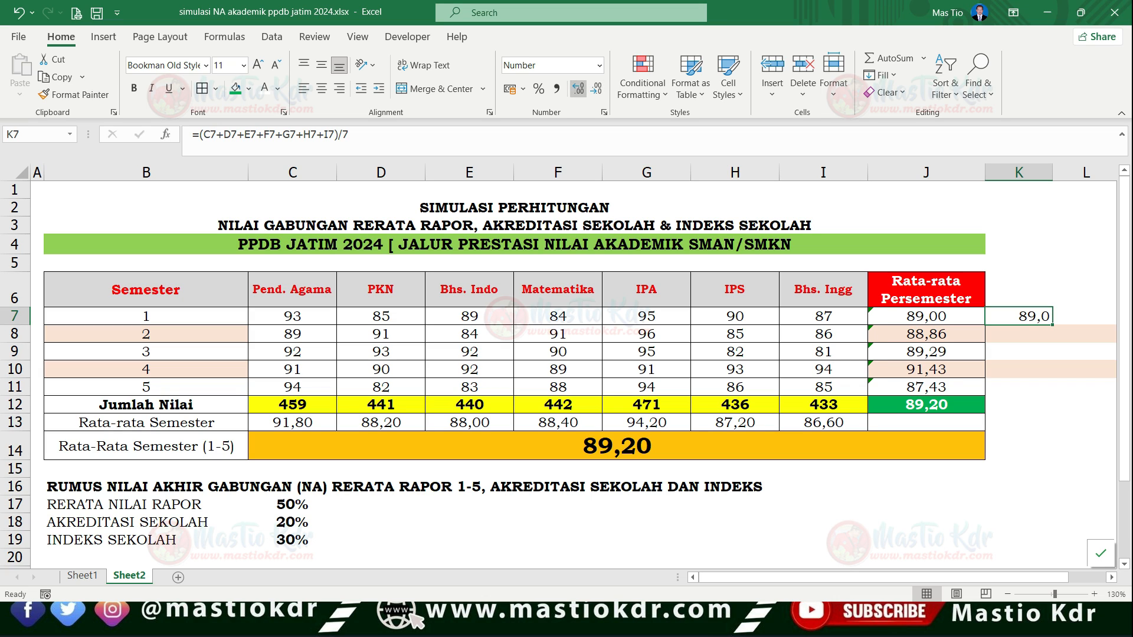
left_click(578, 89)
- Re-enter the semester 1 average in J7 with the formula =AVERAGE(C7:I7)
left_click(927, 317)
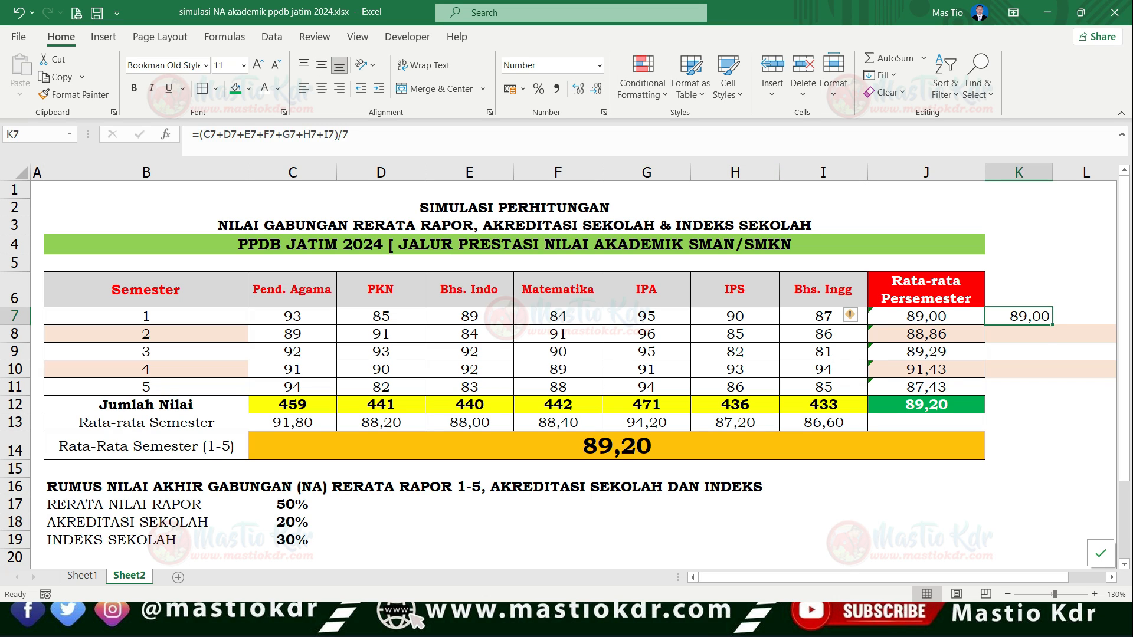
key("F2")
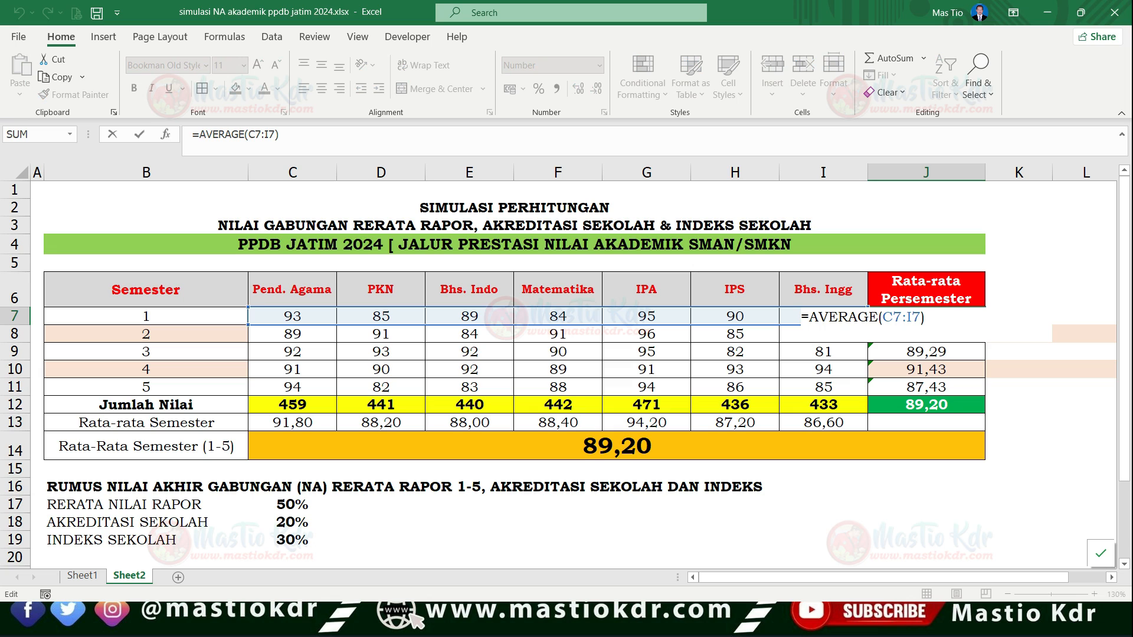
key("Return")
key("Return")
key("Up")
key("Up")
key("F2")
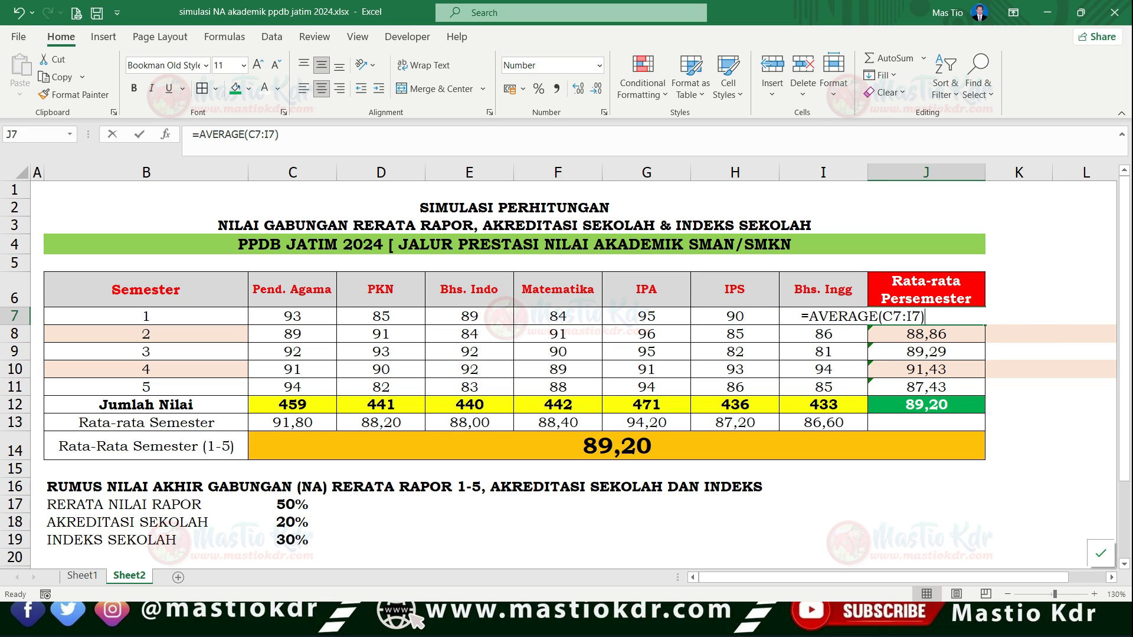
type("=AVERA")
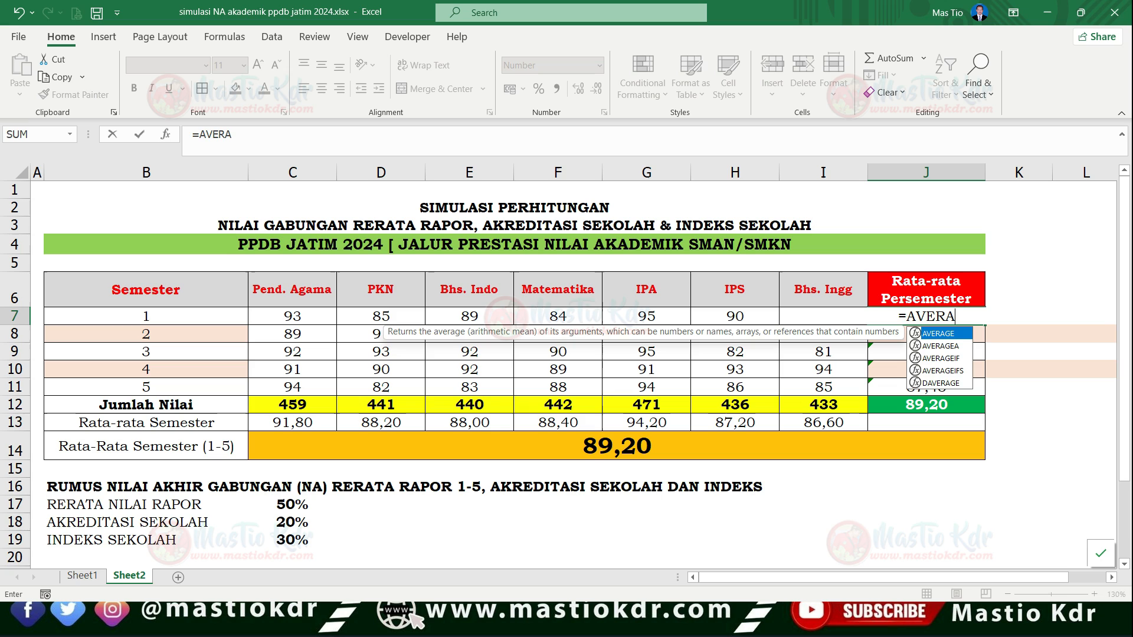
key("Tab")
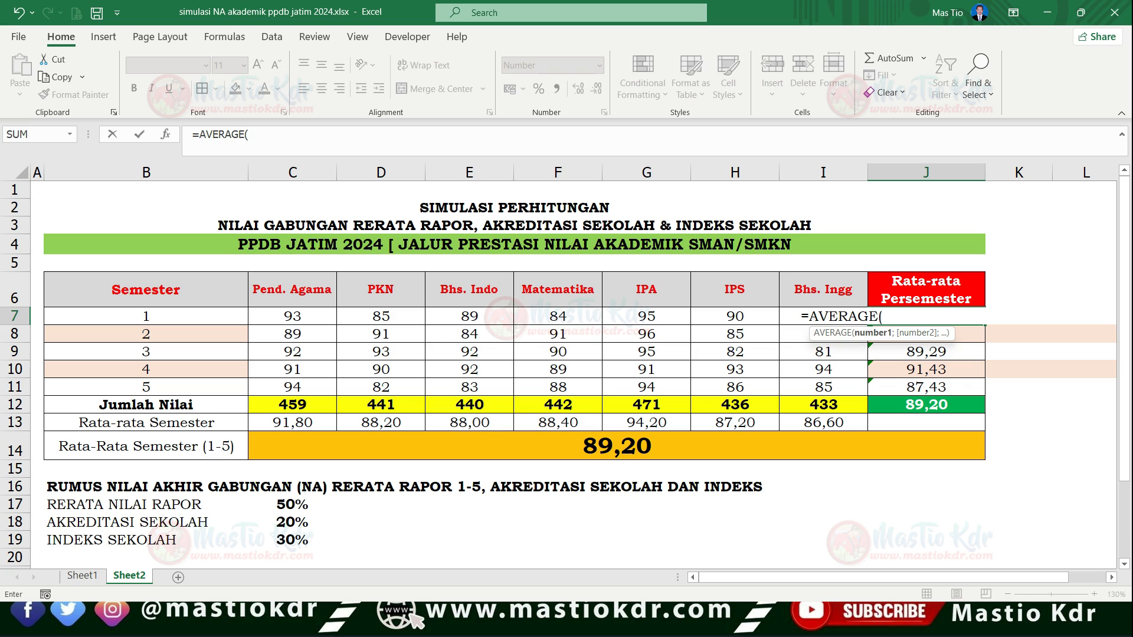
left_click_drag(292, 316, 823, 316)
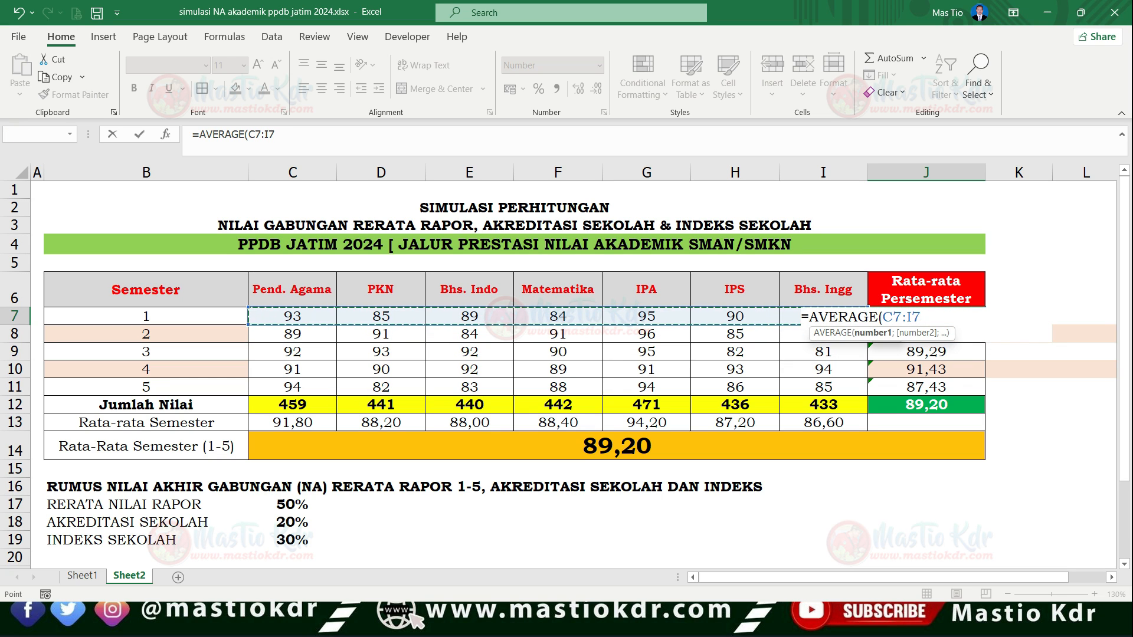
key("Return")
key("Up")
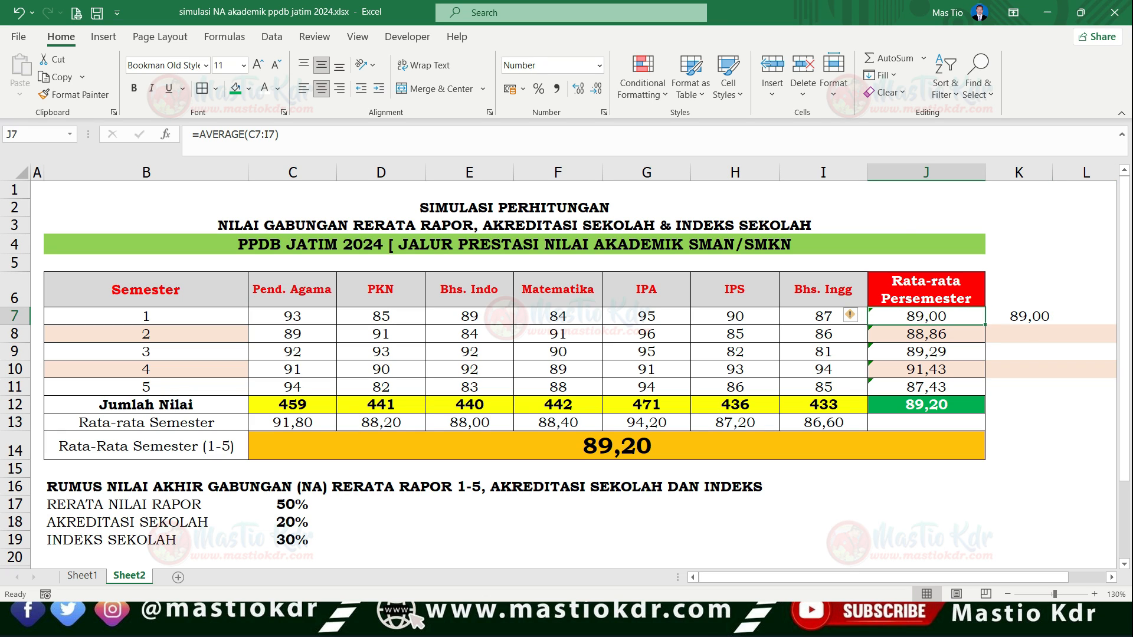
- Point out the semester 1 row, its average in J7 and the full score range C7:I11
left_click(15, 317)
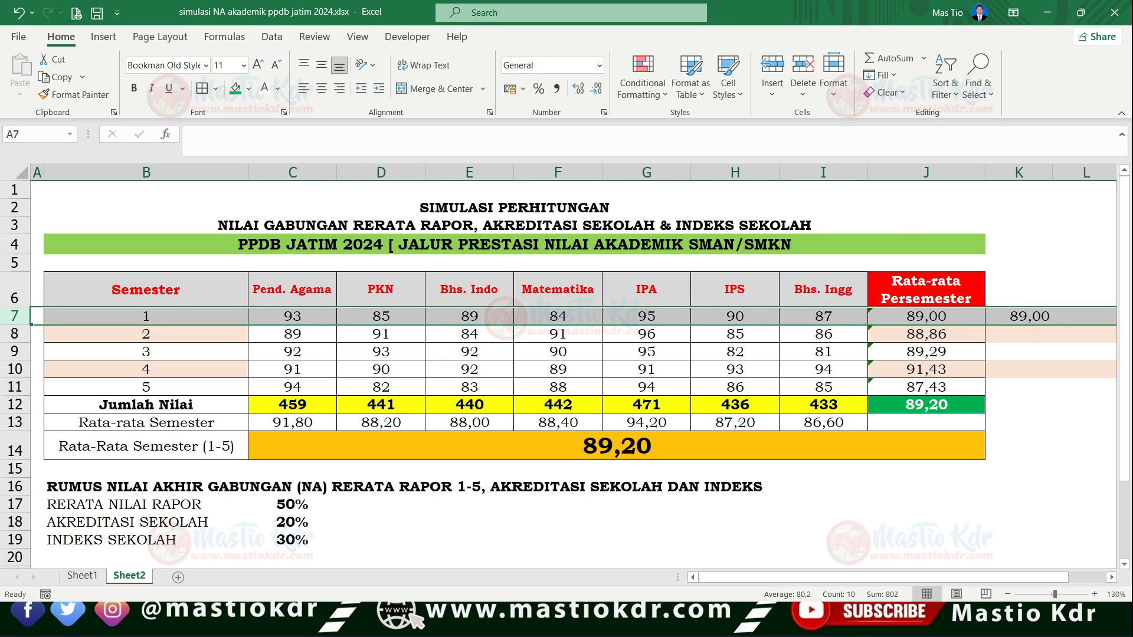
left_click(926, 316)
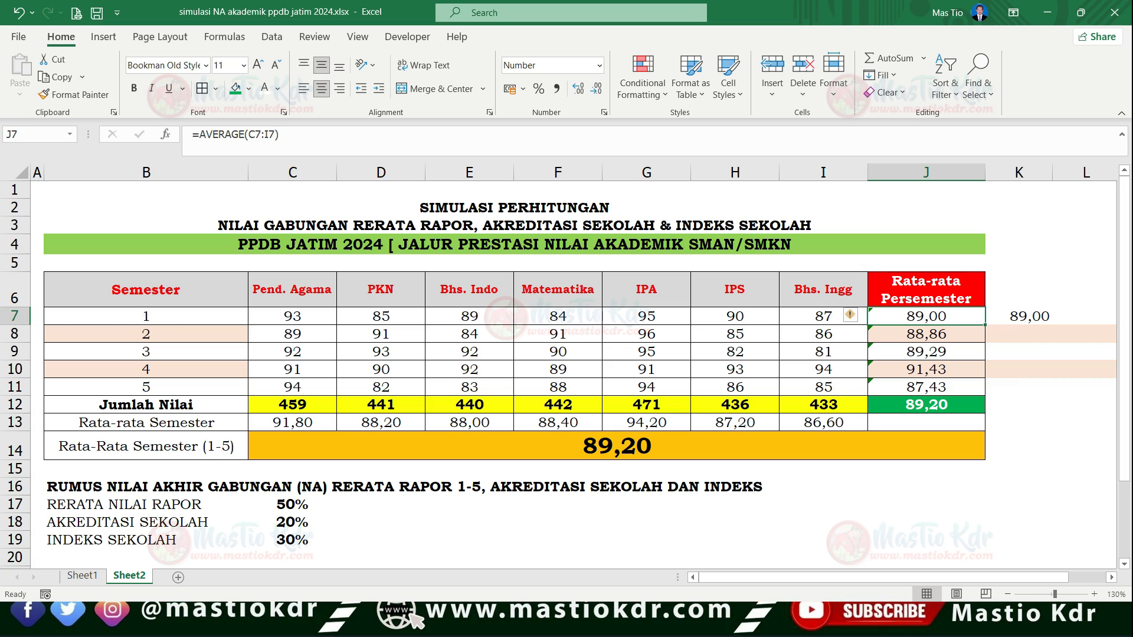
left_click_drag(292, 317, 823, 334)
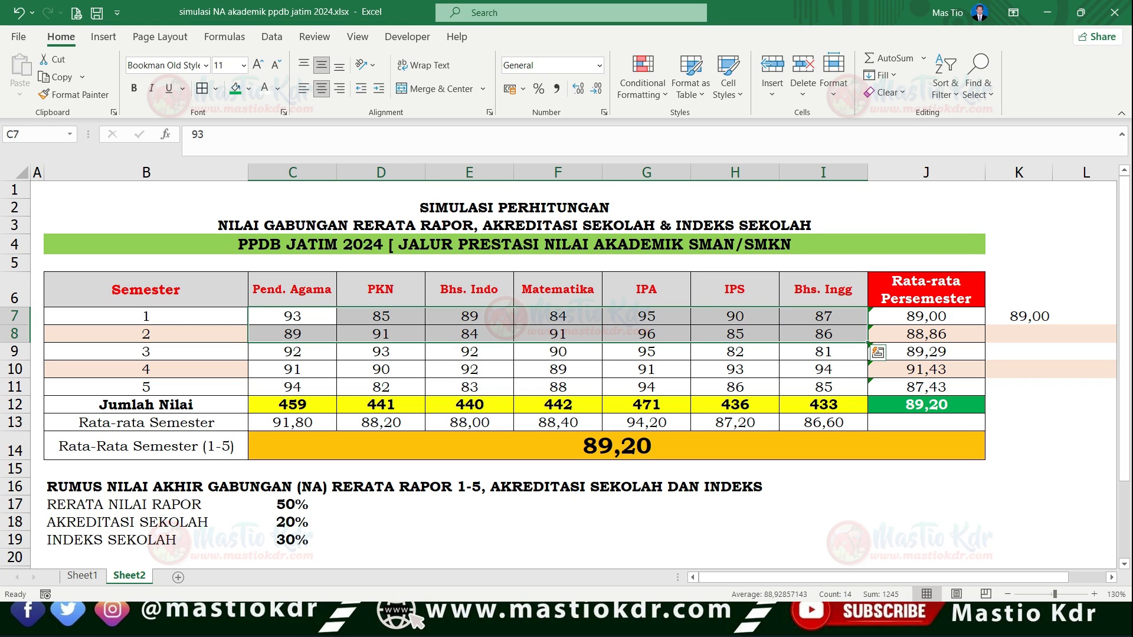
left_click(823, 316)
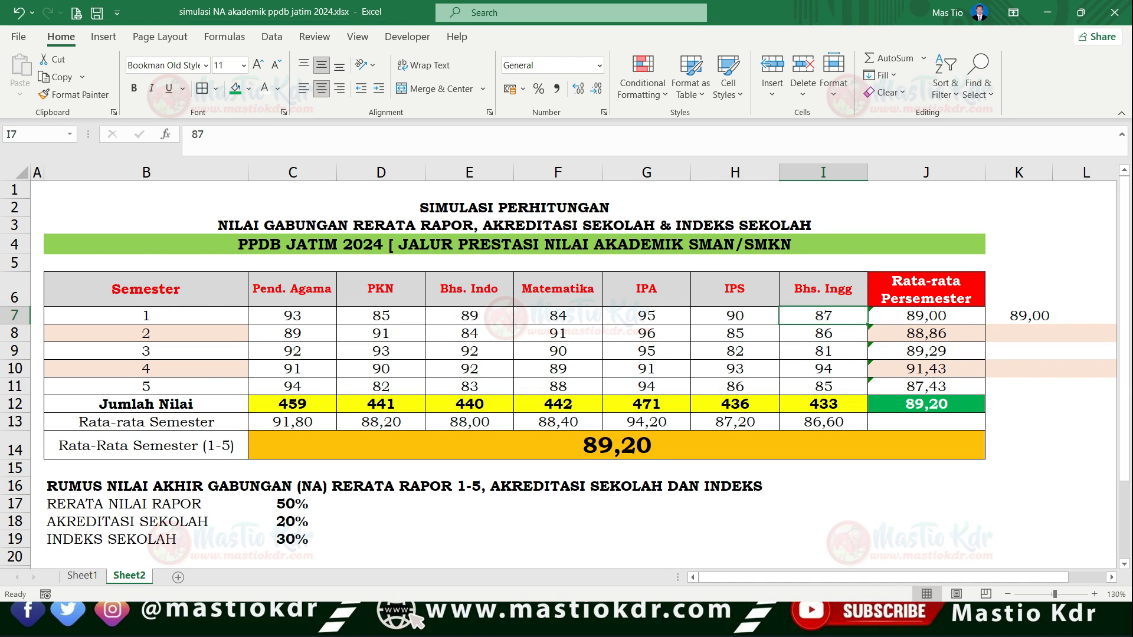
left_click(15, 316)
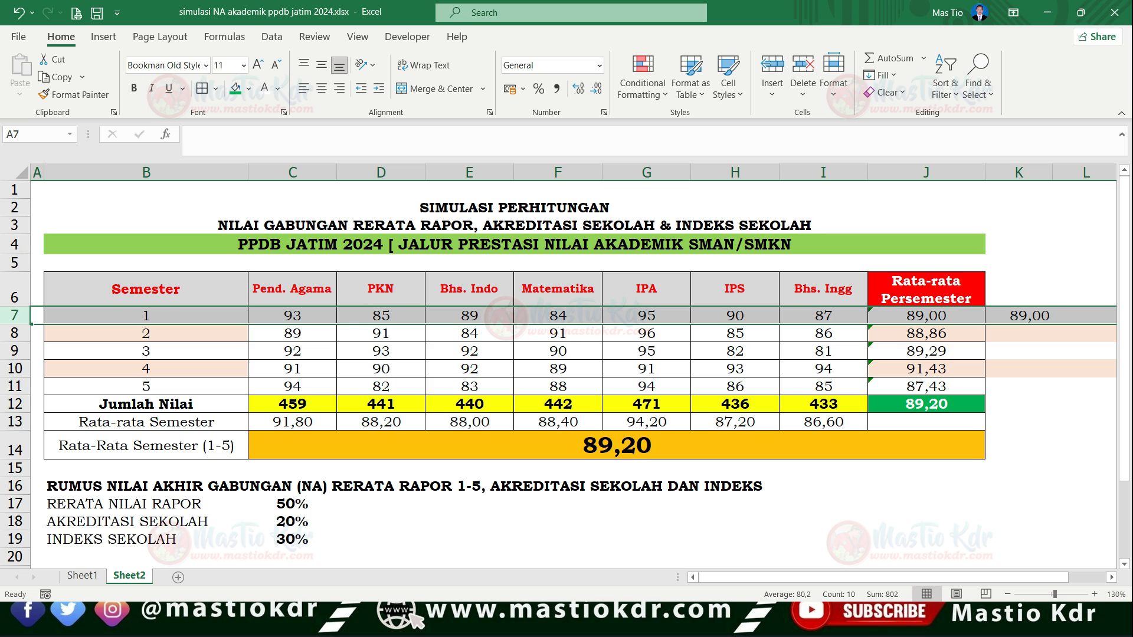
left_click(292, 316)
left_click_drag(292, 316, 823, 387)
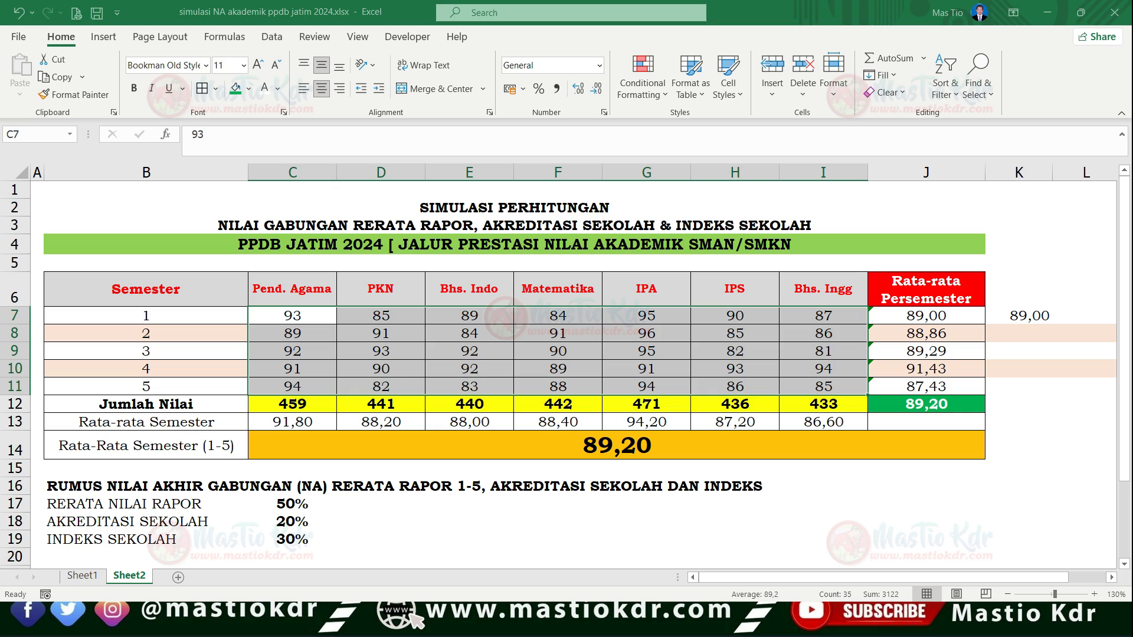
- Switch to Chrome and look through the Ketentuan page on ppdbjatim.net for the final score rules of the academic achievement path
key("alt+Tab")
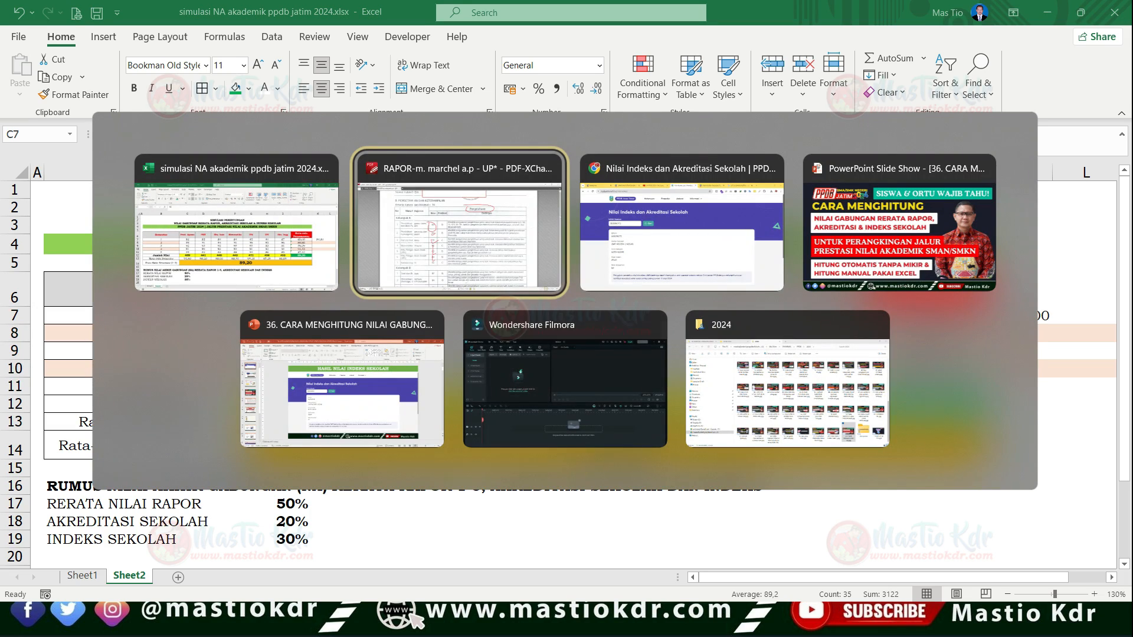
key("alt+Tab")
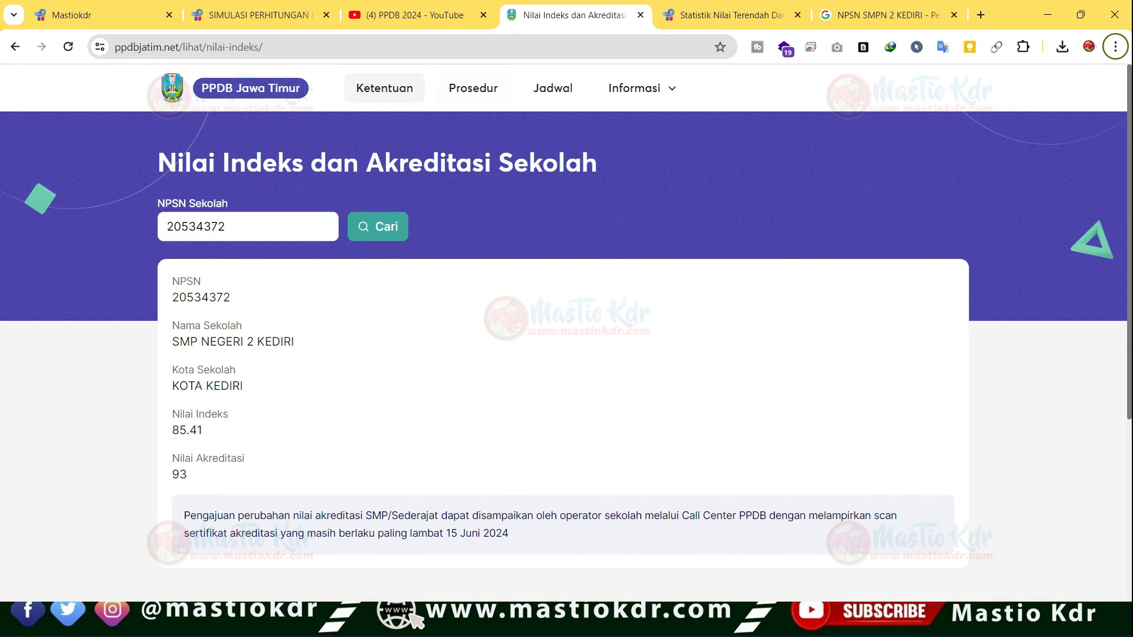
left_click(385, 88)
scroll(564, 354, "down", 15)
scroll(563, 354, "down", 9)
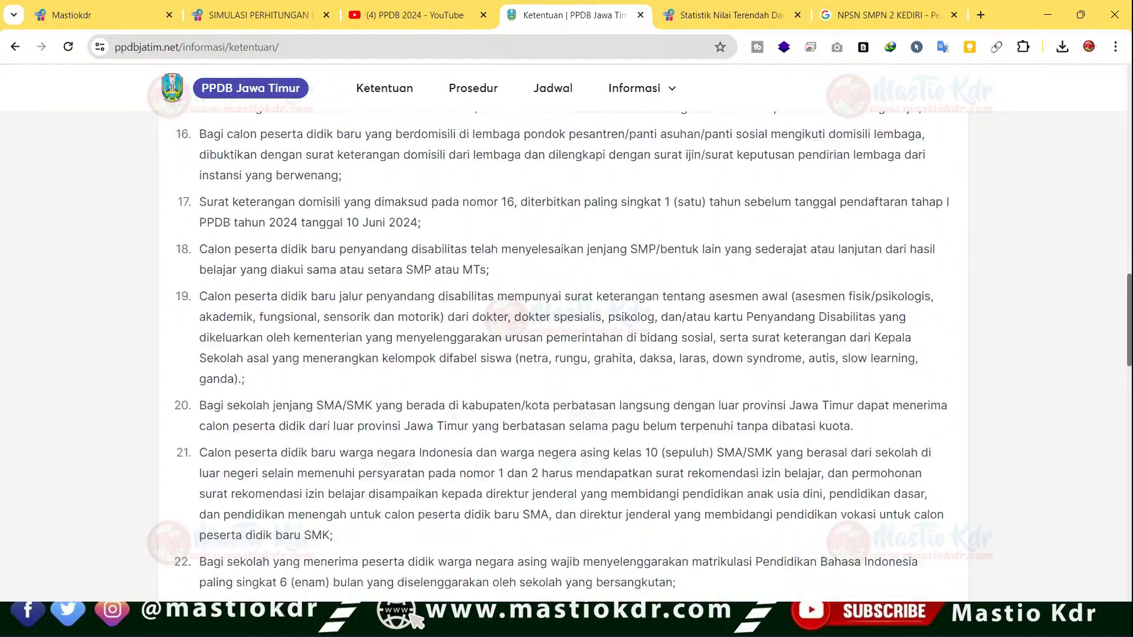
scroll(563, 354, "up", 20)
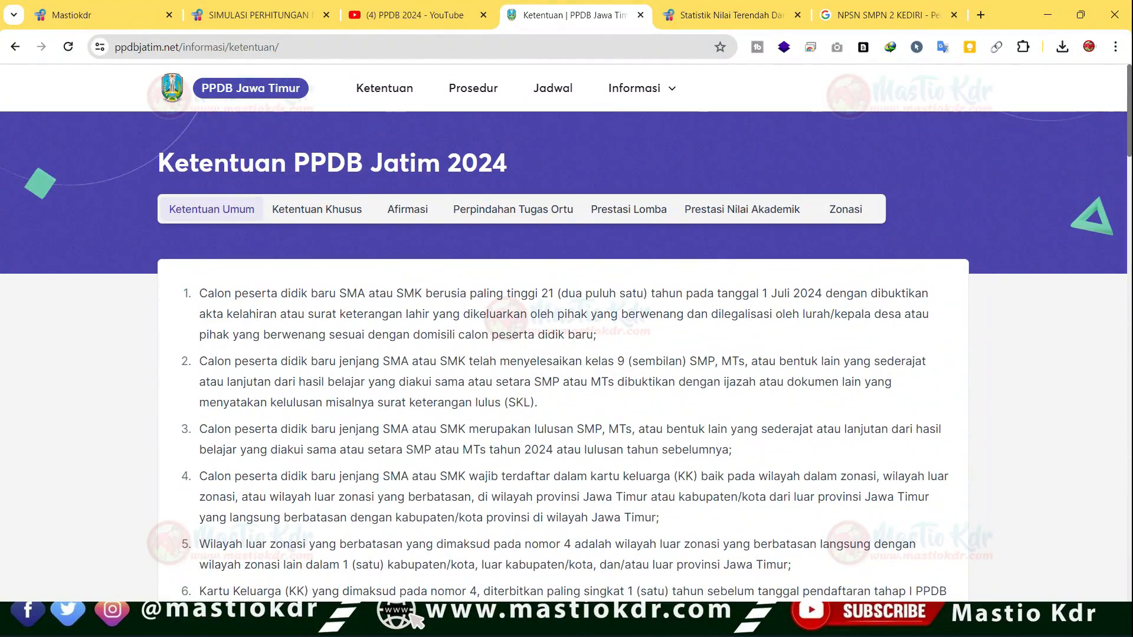
left_click(742, 210)
scroll(564, 355, "down", 15)
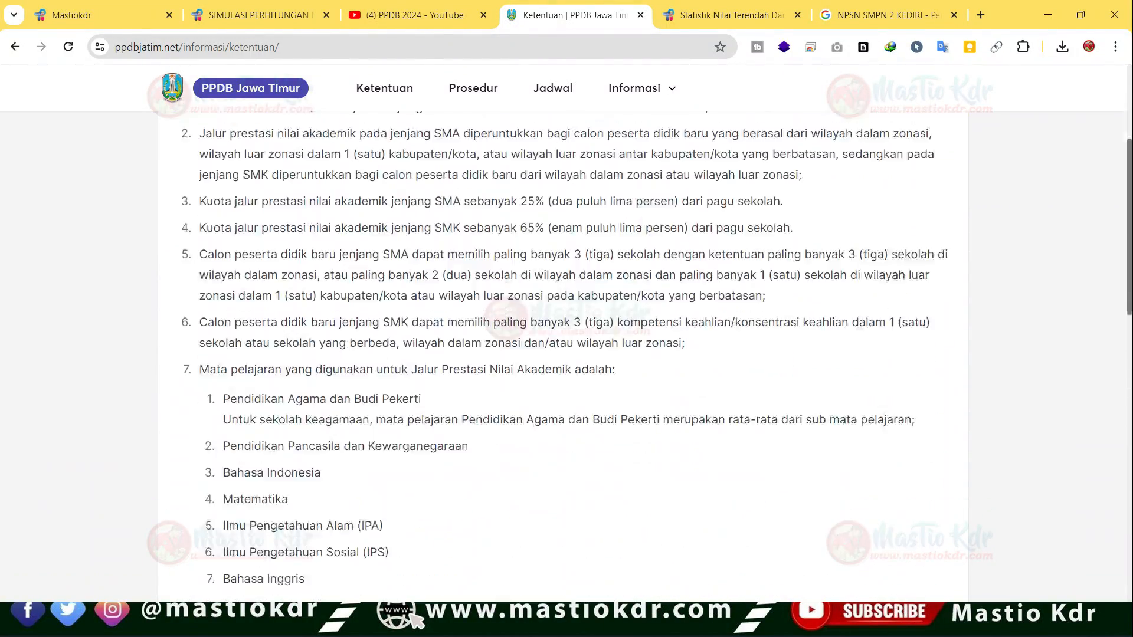
scroll(564, 354, "up", 3)
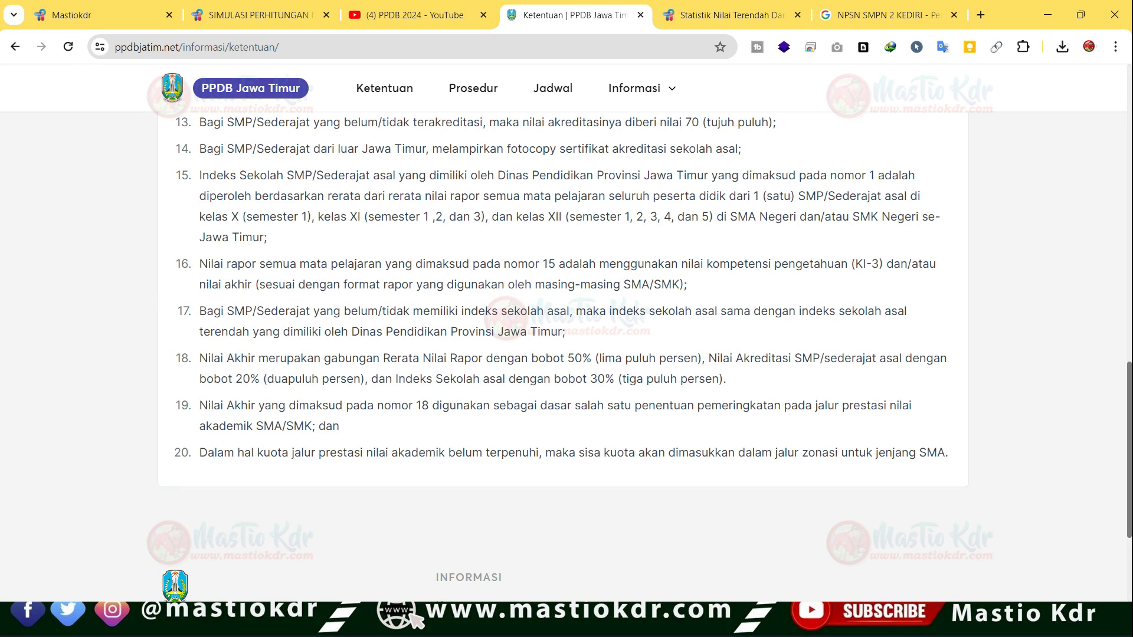
- Point out the report average clause of rule 18, which defines how the Nilai Akhir is weighted
left_click_drag(200, 358, 464, 358)
left_click(360, 359)
left_click(464, 358)
- Switch back to the Excel workbook and walk through the semester 1 scores to the per-semester average column
key("alt+Tab")
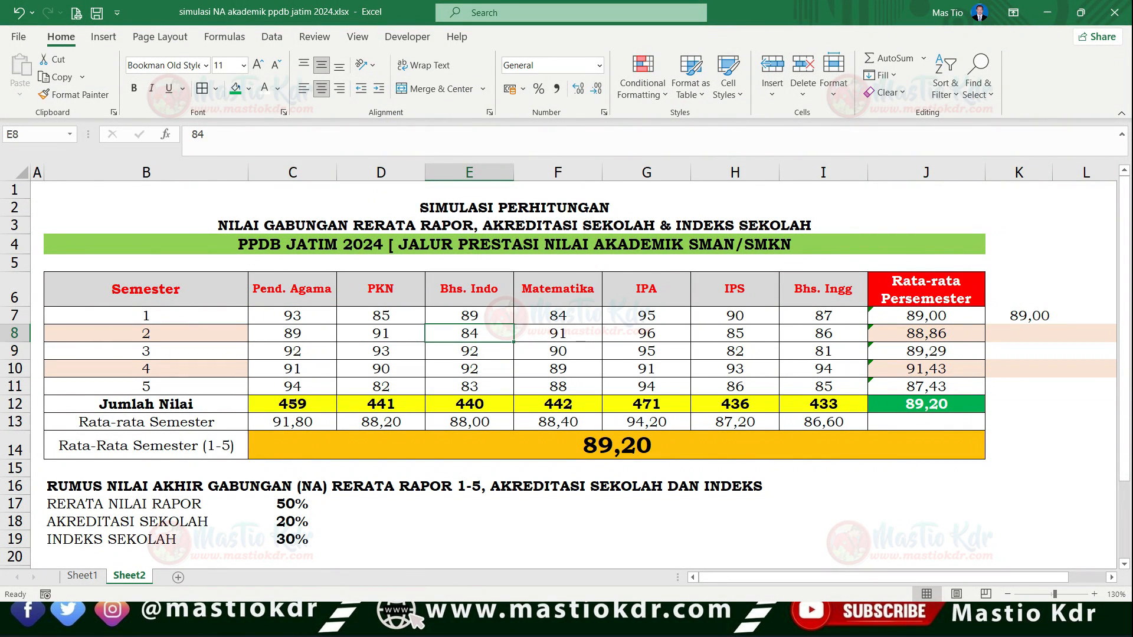
key("Left")
key("Left")
key("Up")
key("Right")
key("Right")
key("Right")
key("Right")
key("Right")
key("Right")
key("Right")
key("Down")
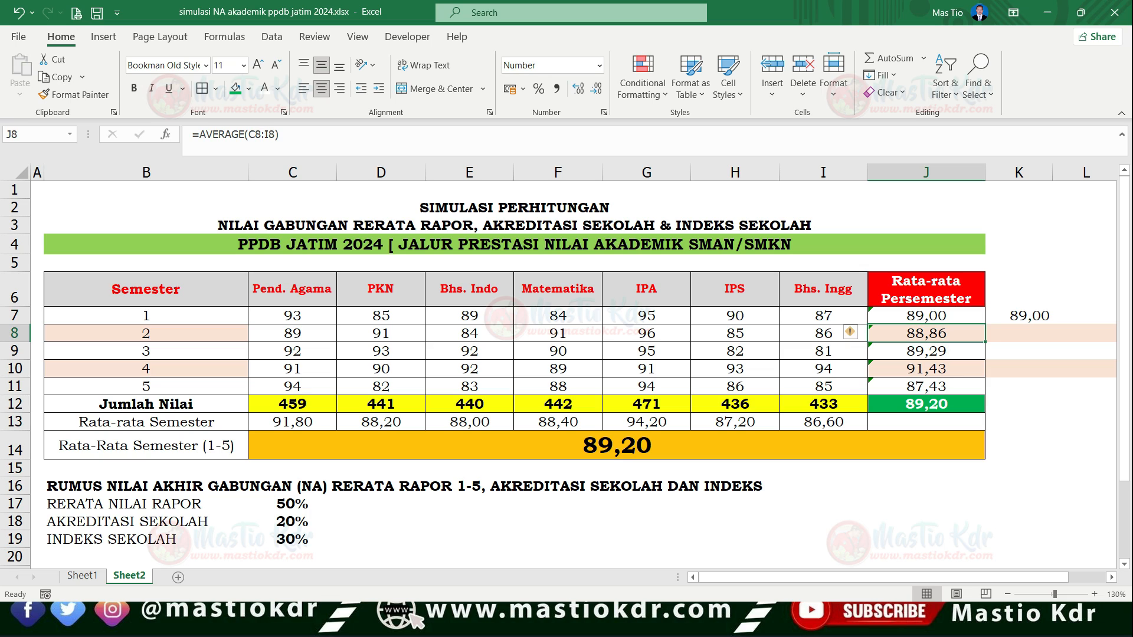
- Review the semester averages in J7:J11 and inspect the formula in J12 that averages them
key("Down")
key("Down")
key("Down")
key("Down")
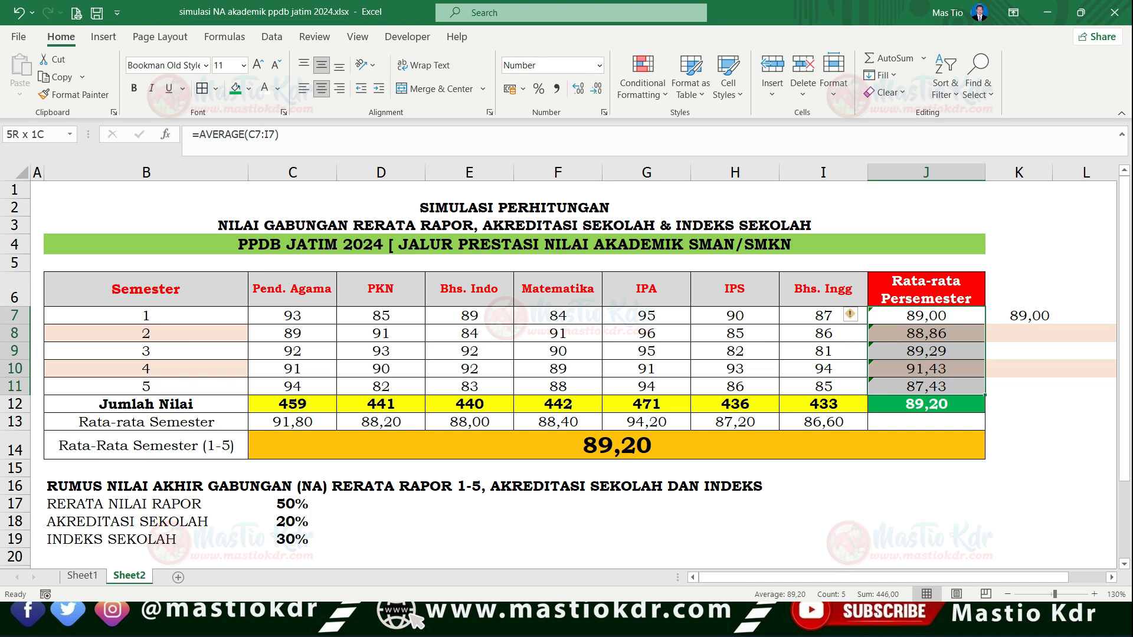
key("F2")
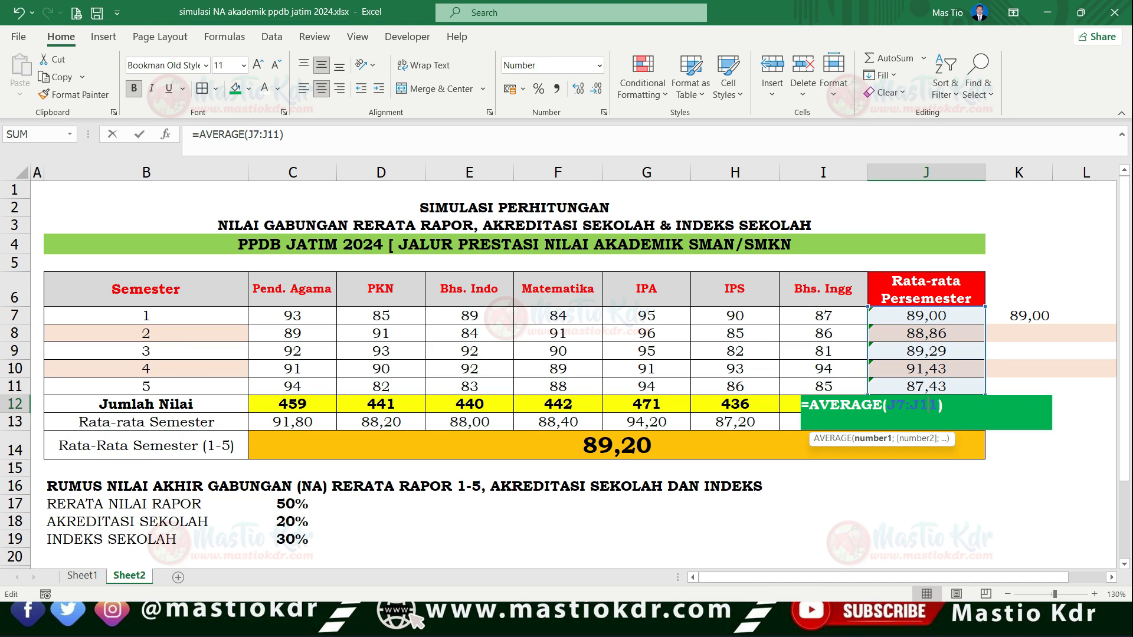
key("Return")
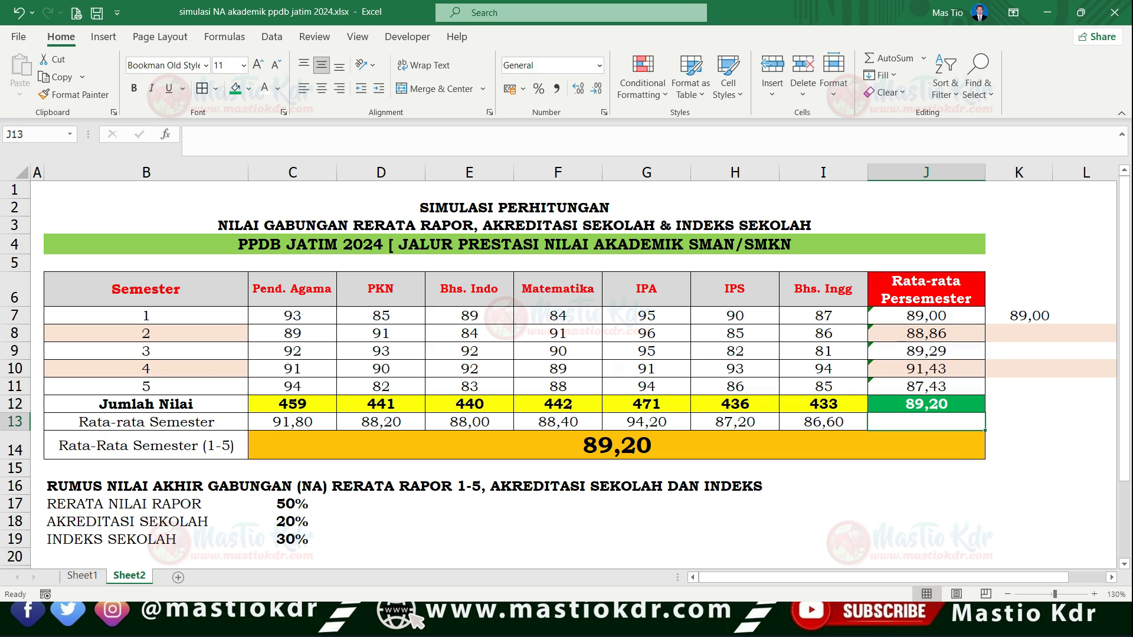
- Start a manual formula in K12 that adds the five semester averages J7, J8, J9, J10 and J11
double_click(1019, 404)
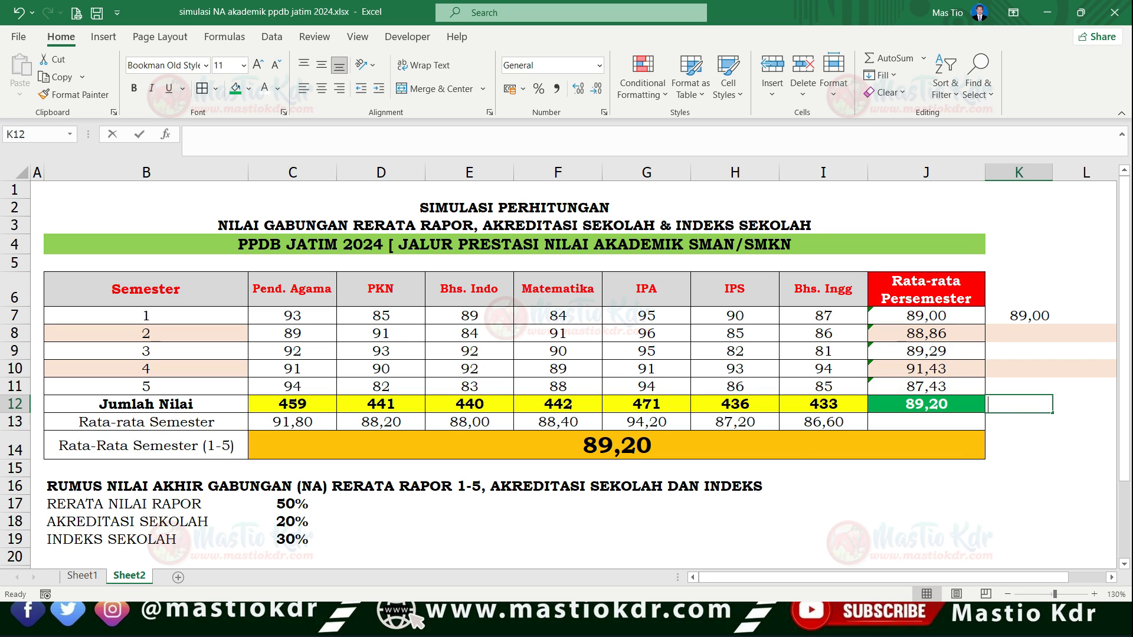
type("=")
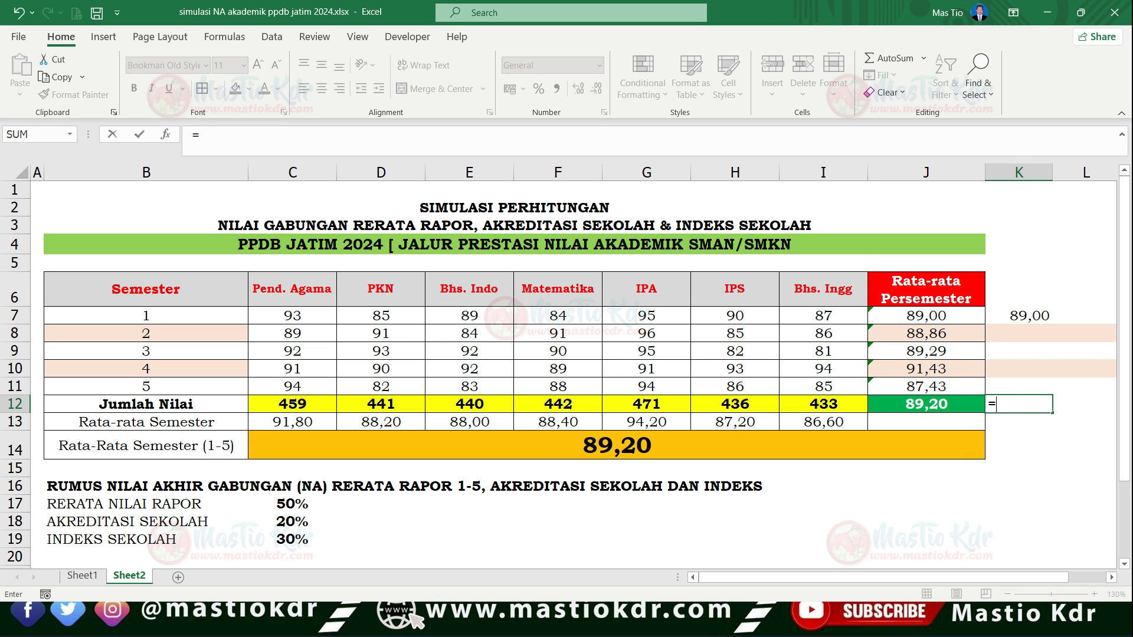
left_click(926, 316)
type("+")
left_click(926, 333)
type("+")
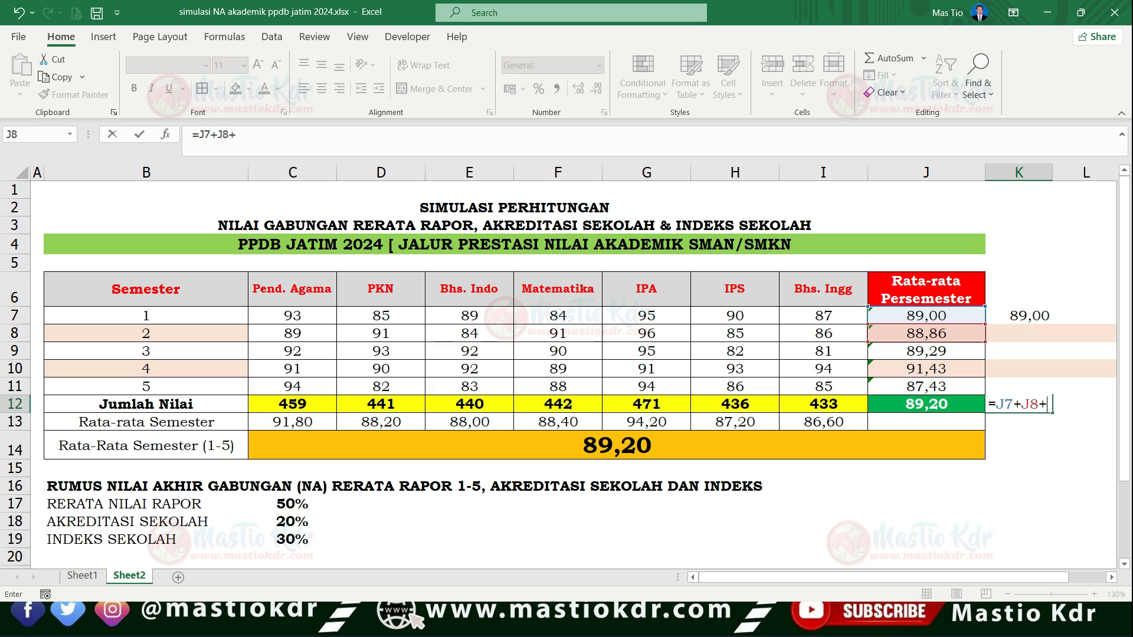
left_click(926, 351)
type("_+")
key("BackSpace")
key("BackSpace")
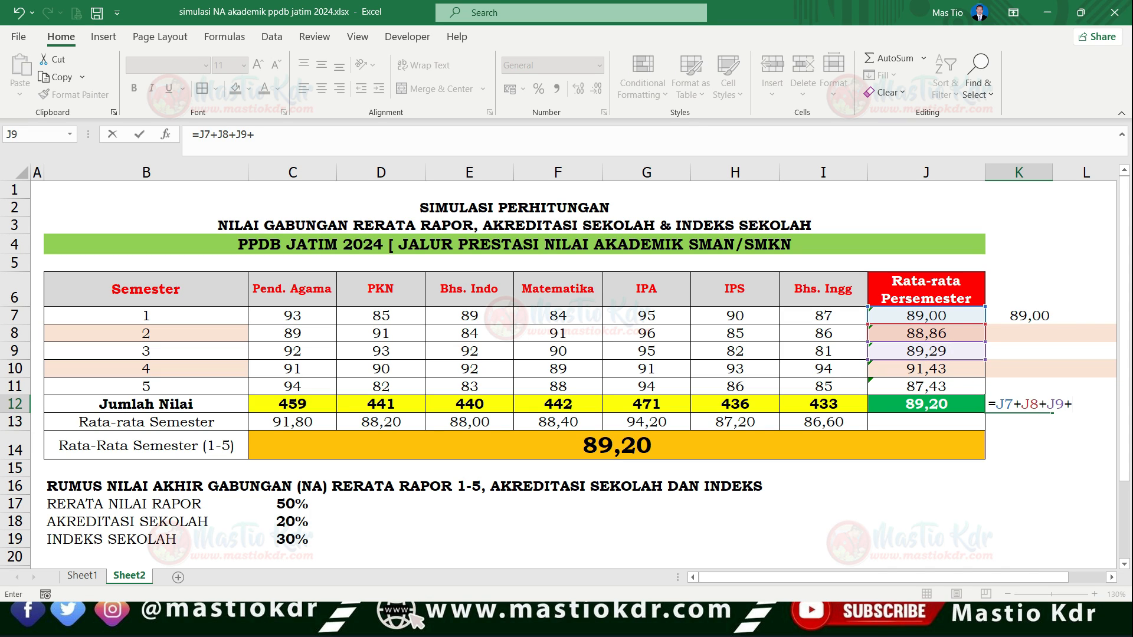
left_click(926, 369)
type("+")
left_click(926, 387)
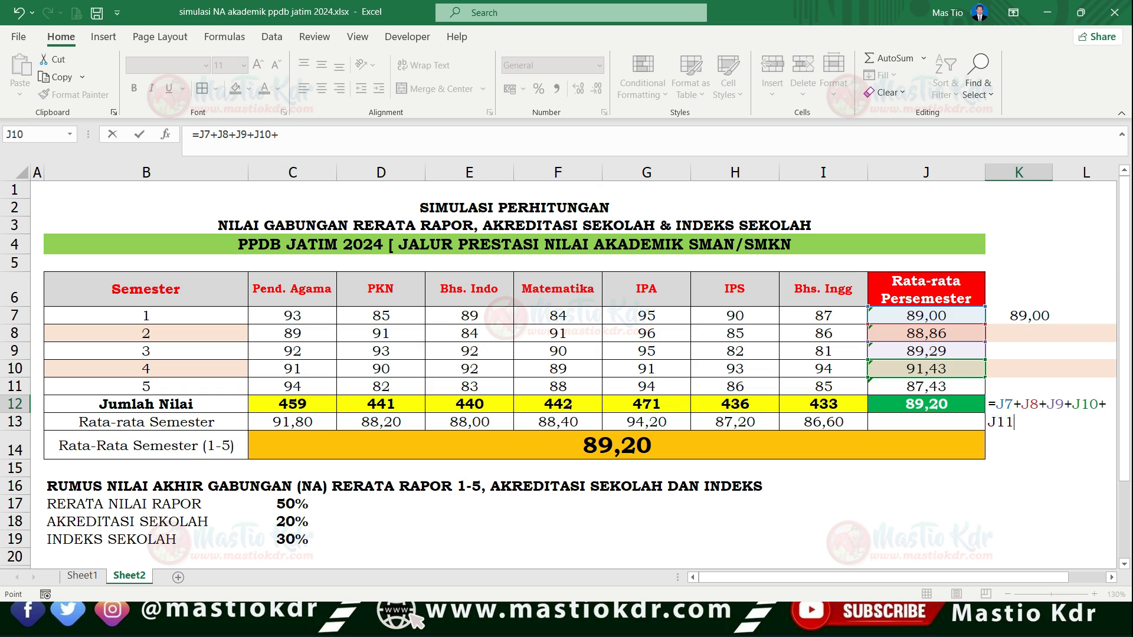
type("+")
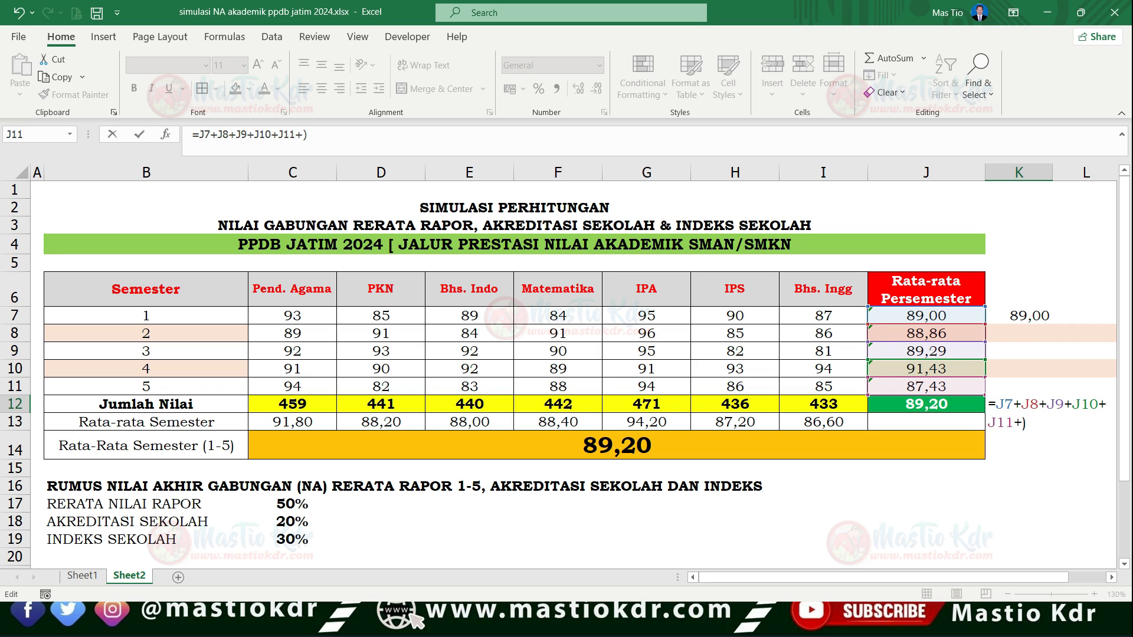
type("(")
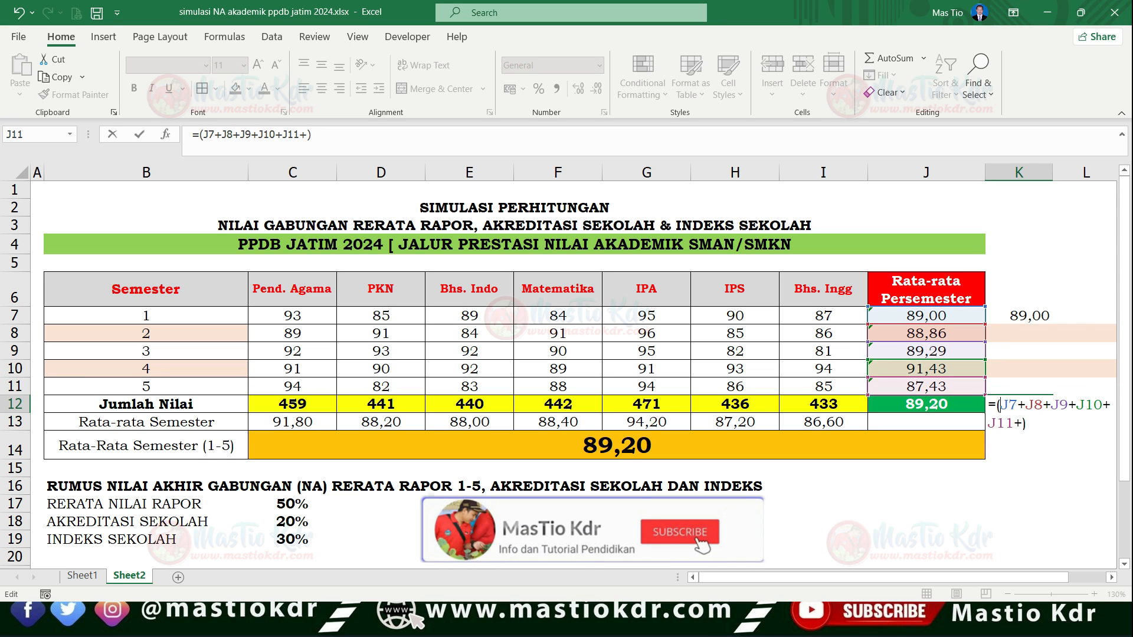
- Enclose the K12 sum in parentheses, divide it by 5 and remove the stray plus sign, completing =(J7+J8+J9+J10+J11)/5
key("End")
type("/5")
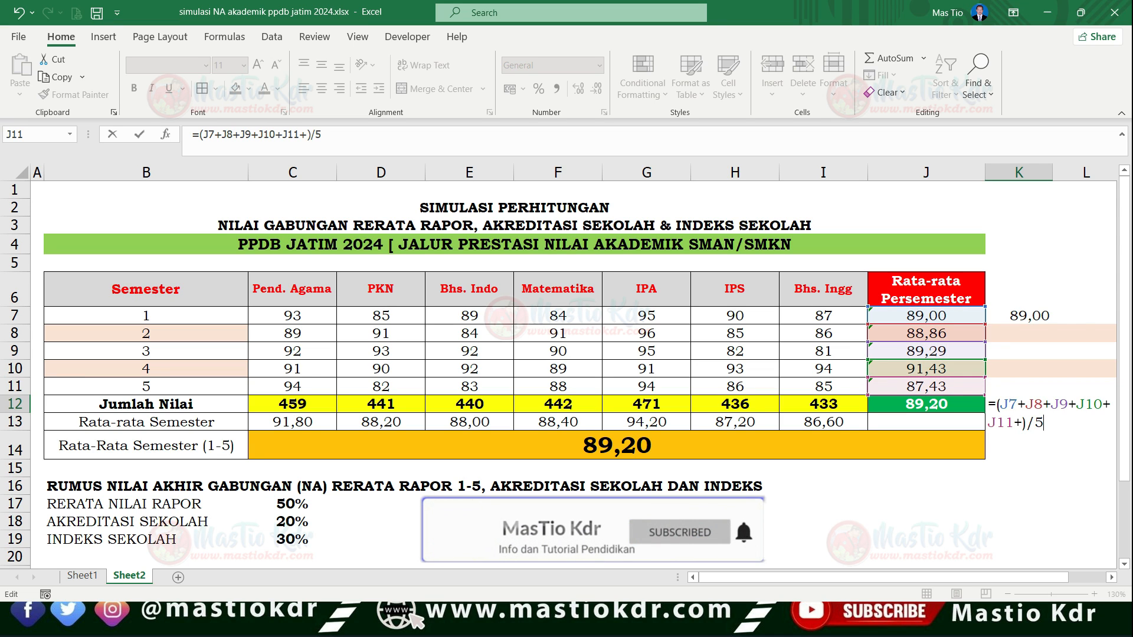
key("Return")
key("Return")
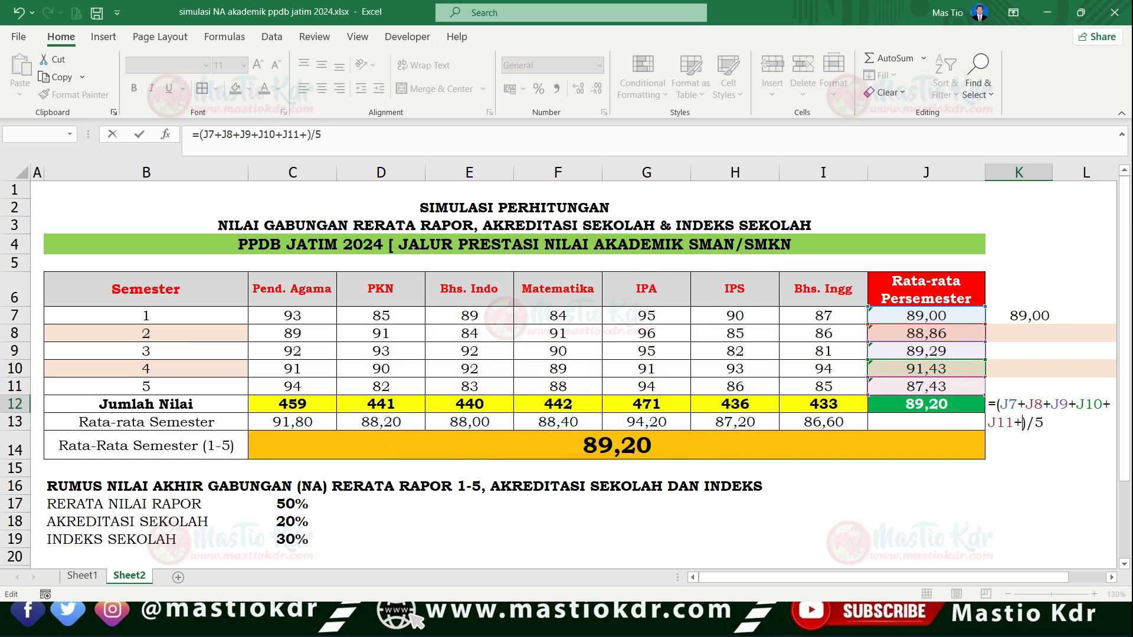
key("Delete")
key("Return")
key("Up")
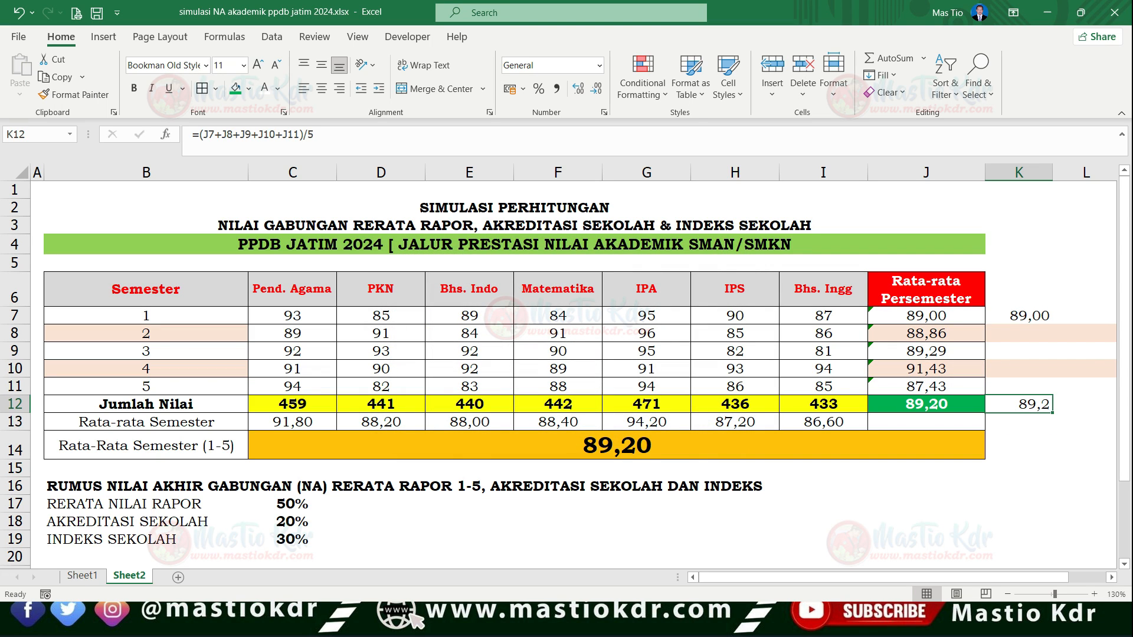
- Format K12 with two decimal places and centre the contents of column K horizontally
left_click(596, 89)
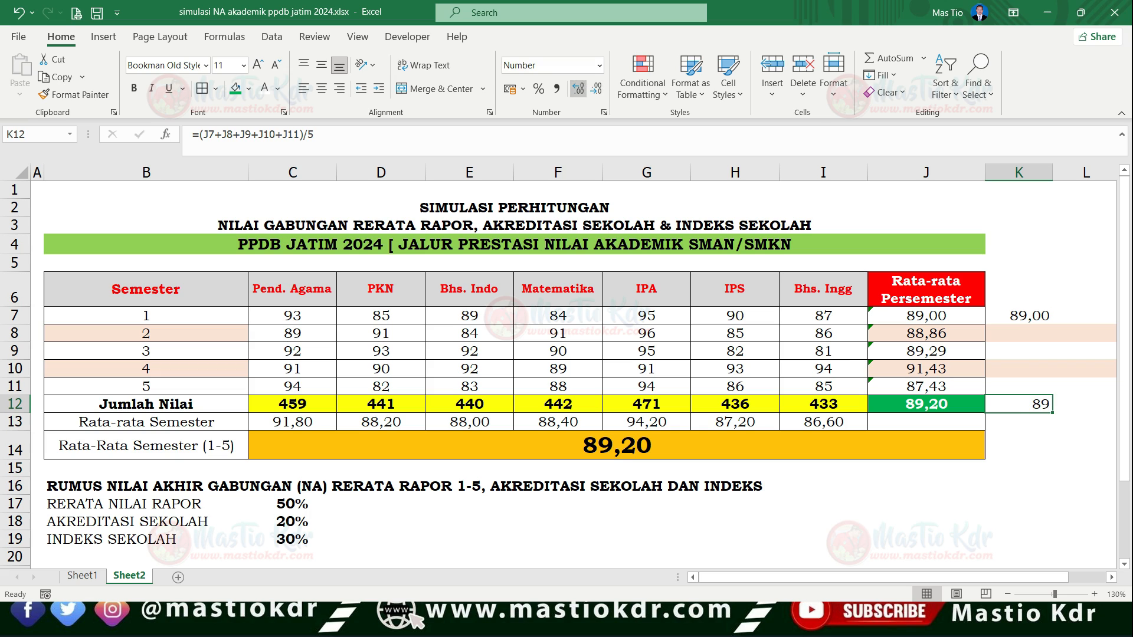
left_click(579, 89)
left_click(579, 89)
left_click(1019, 189)
left_click(1019, 172)
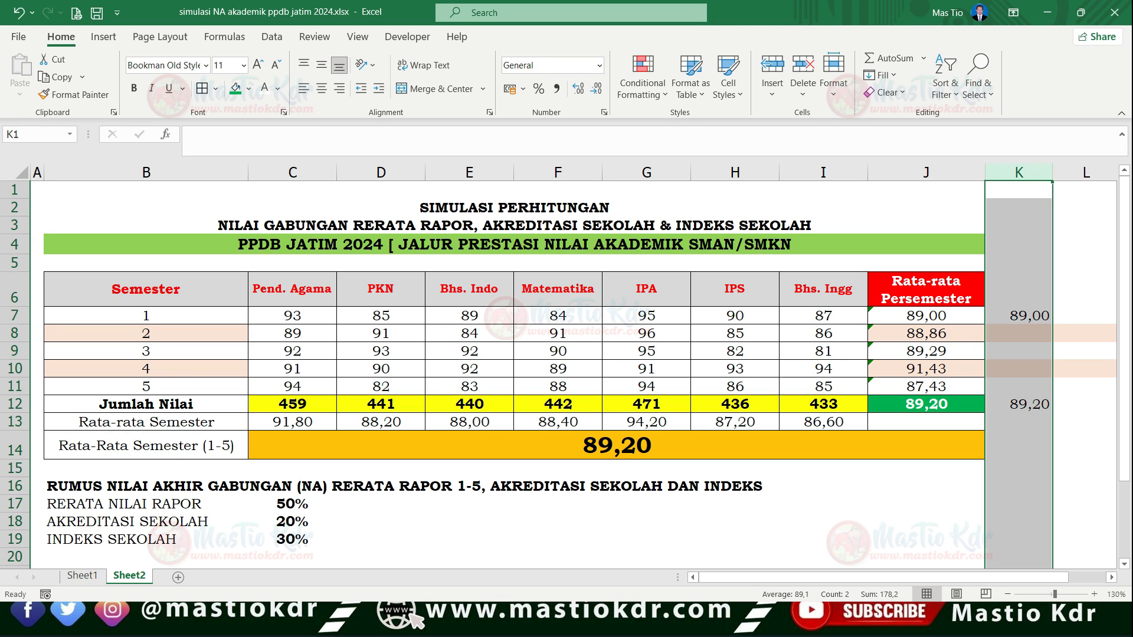
left_click(322, 89)
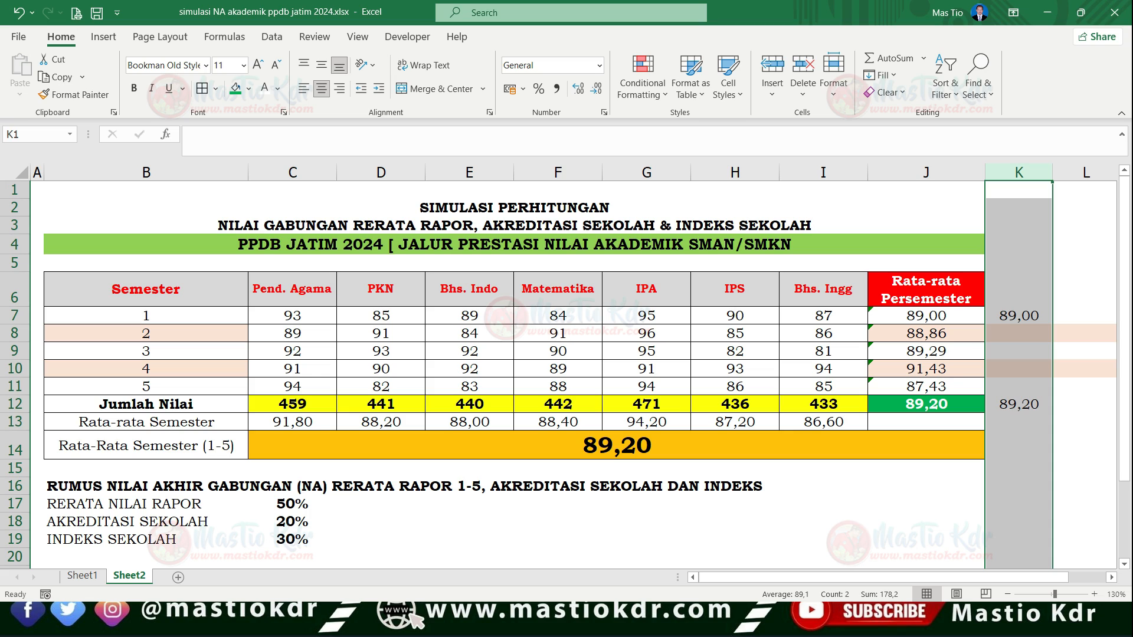
- Compare the AVERAGE result in J12 with the manually calculated average in K12
left_click(617, 445)
left_click(927, 405)
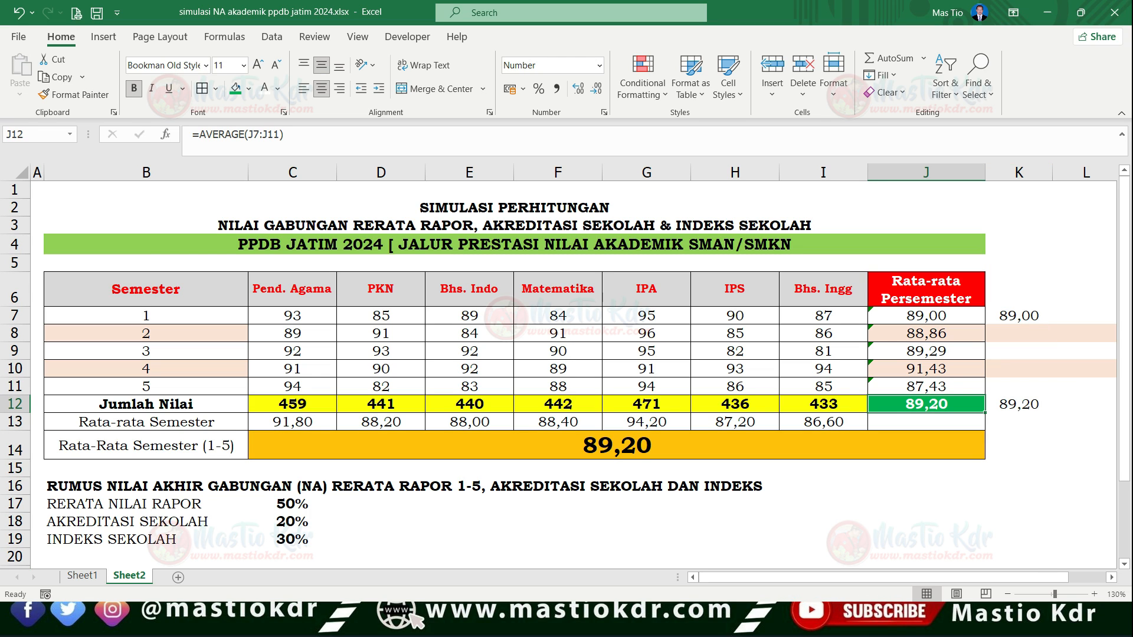
left_click(1019, 404)
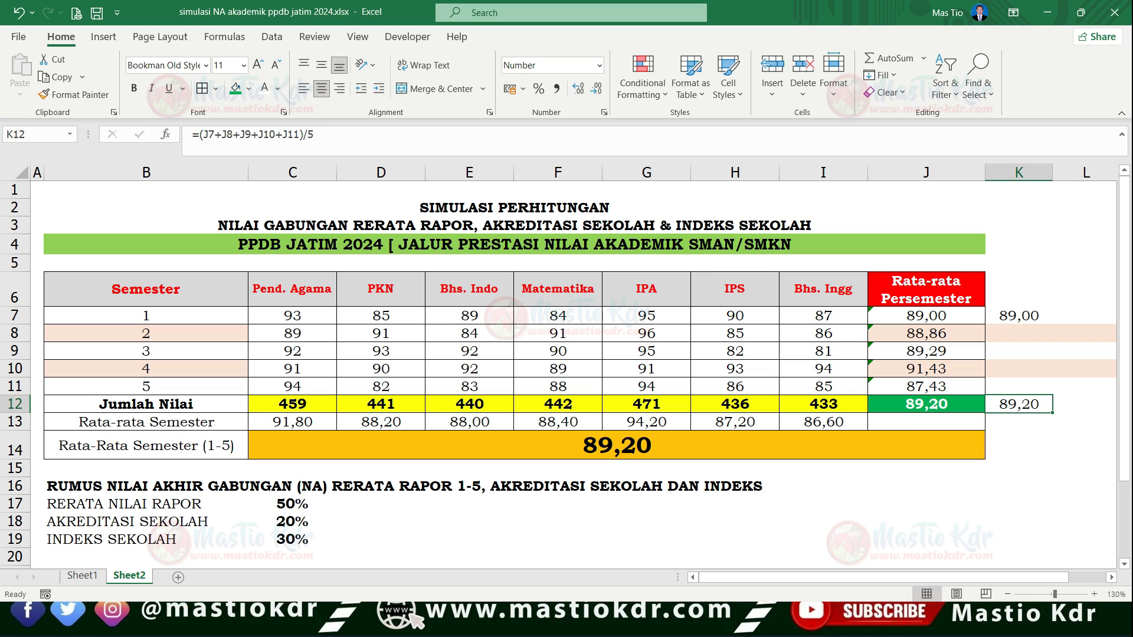
left_click(927, 404)
- Inspect the semester 1-5 average formula in C14 and point out the full score range C7:I11 it covers
left_click(617, 446)
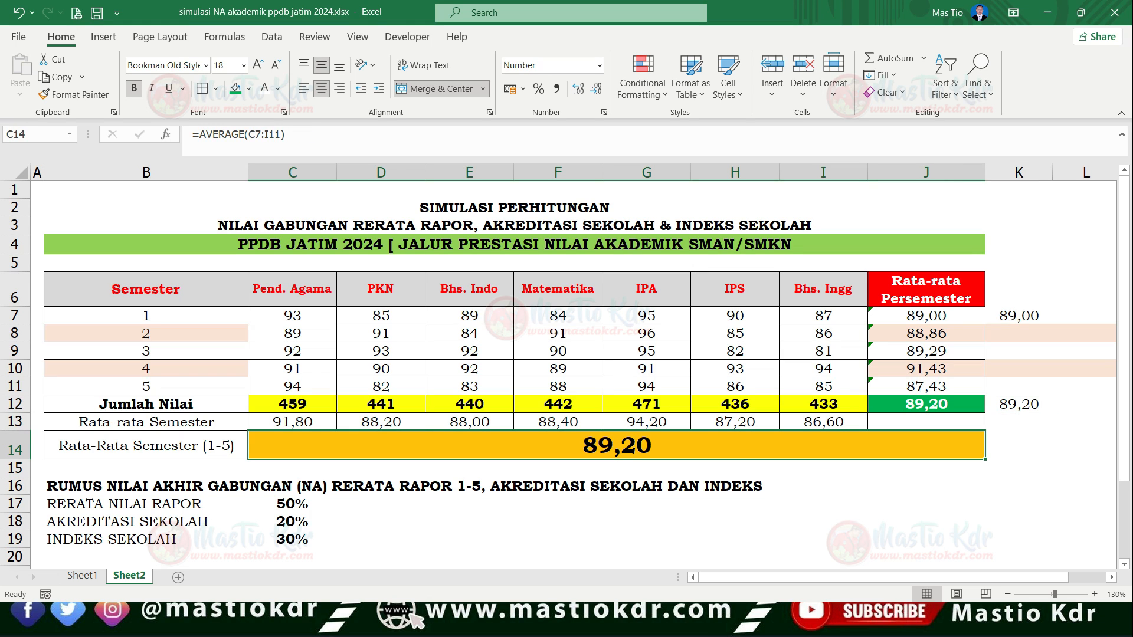
key("F2")
key("Return")
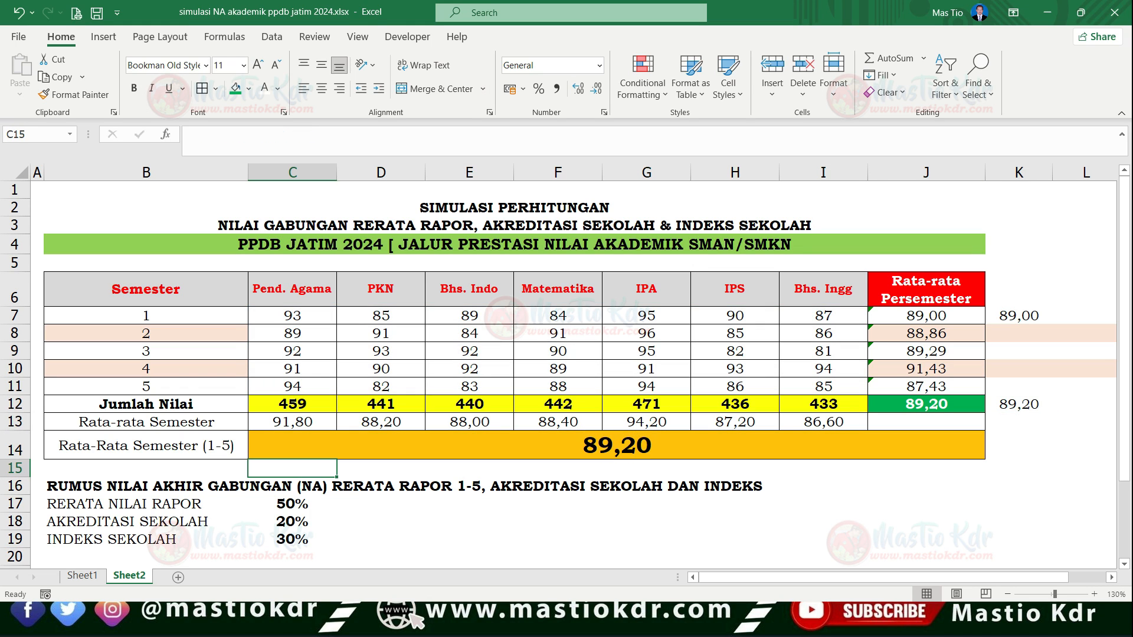
left_click(616, 445)
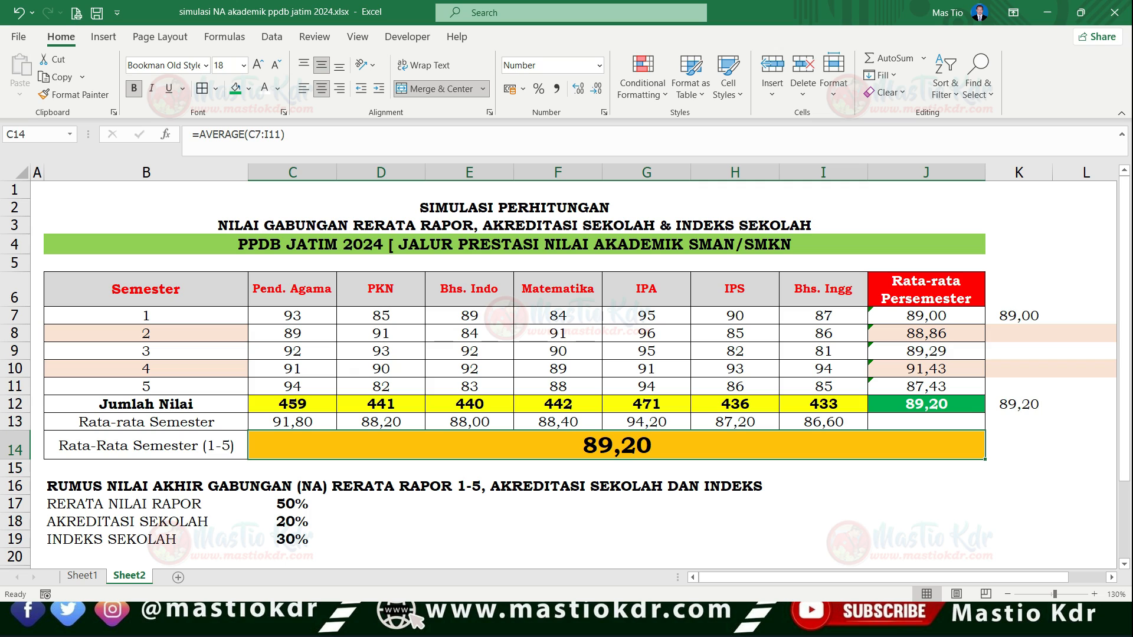
left_click(145, 446)
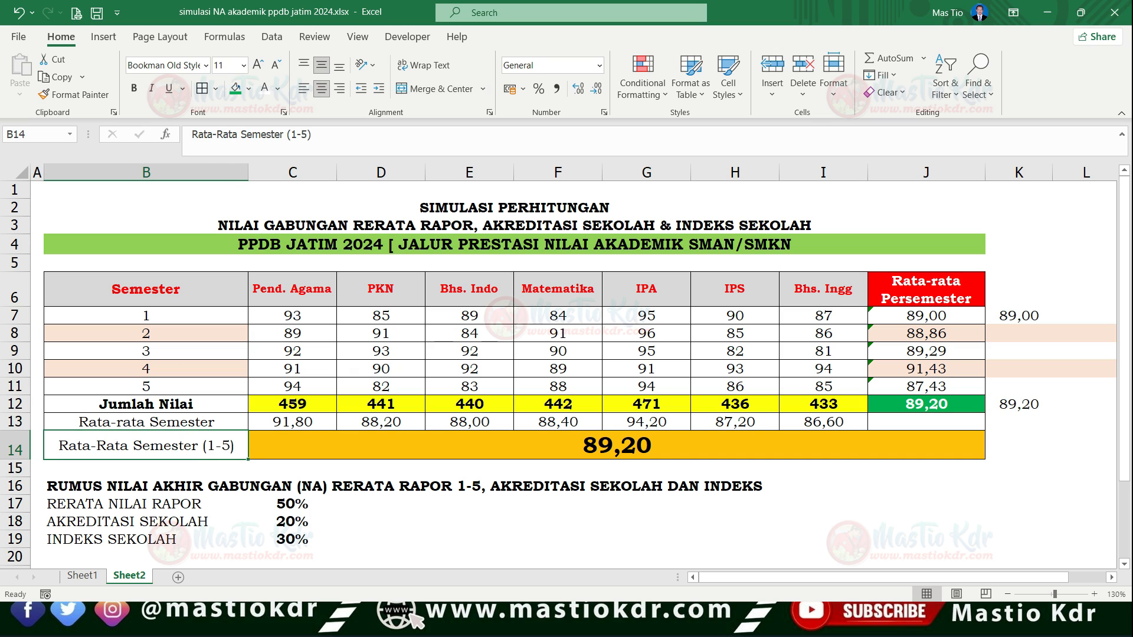
left_click(617, 445)
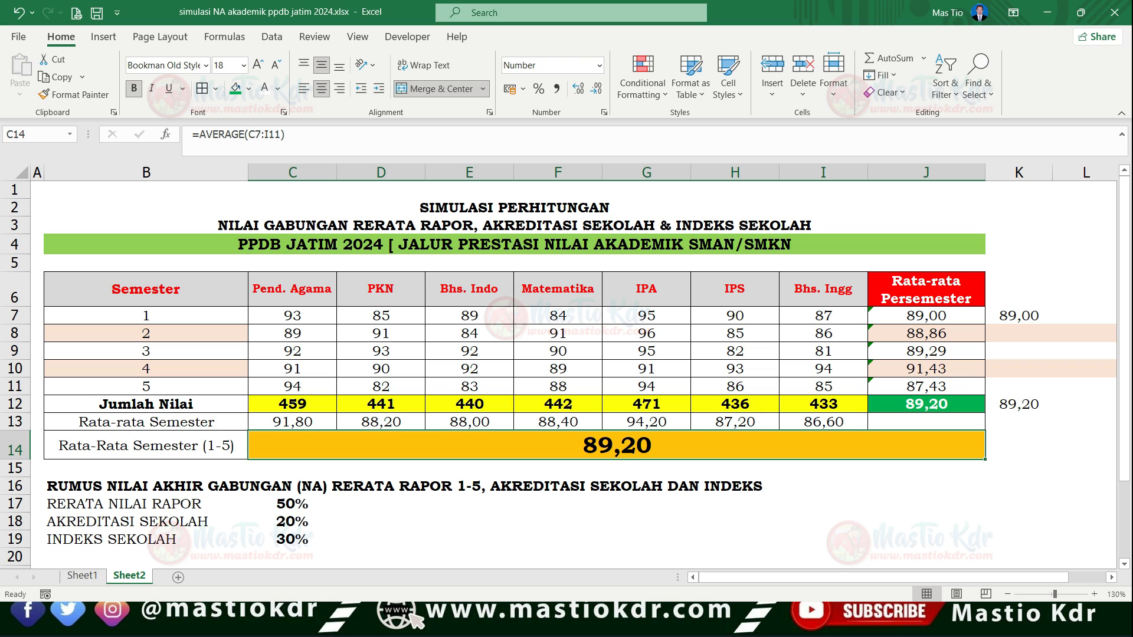
left_click_drag(292, 316, 823, 386)
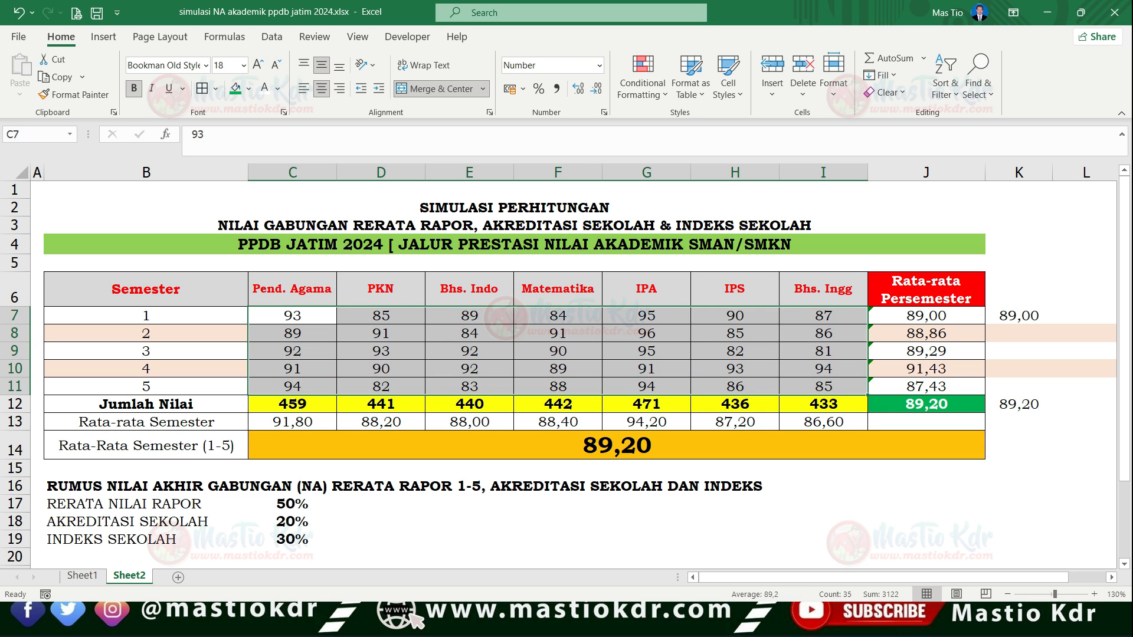
left_click(823, 386)
left_click(292, 316)
left_click_drag(292, 316, 823, 386)
left_click(824, 386)
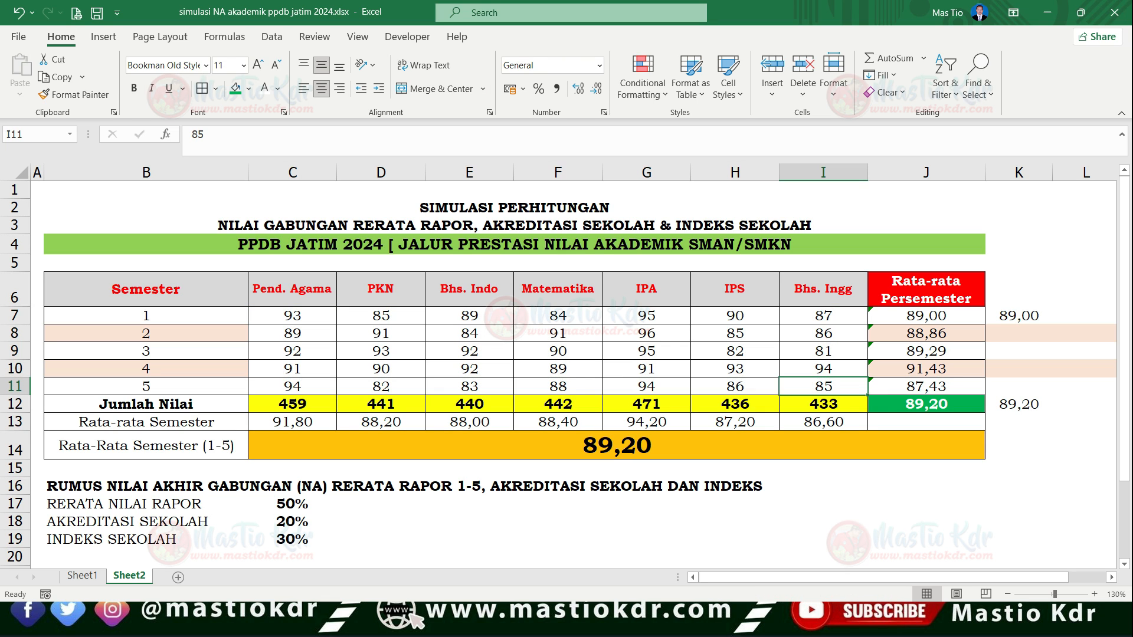
- Point out the semester 1-5 average in C14 and the heading of the combined final score formula in B16
scroll(823, 387, "down", 1)
left_click(616, 392)
scroll(566, 372, "down", 1)
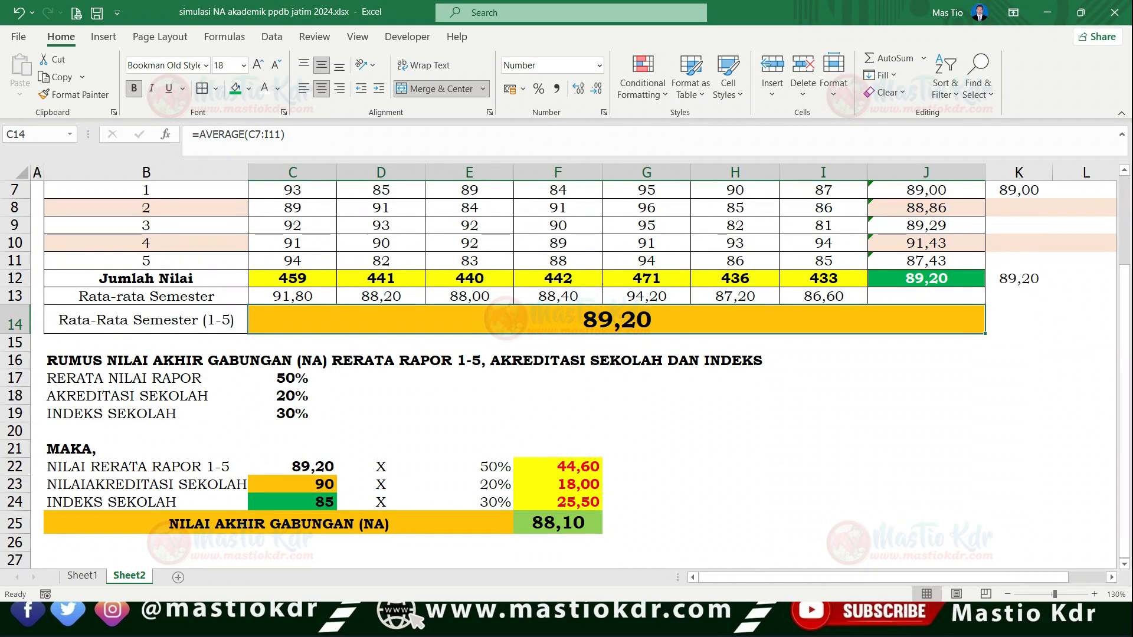
left_click(130, 360)
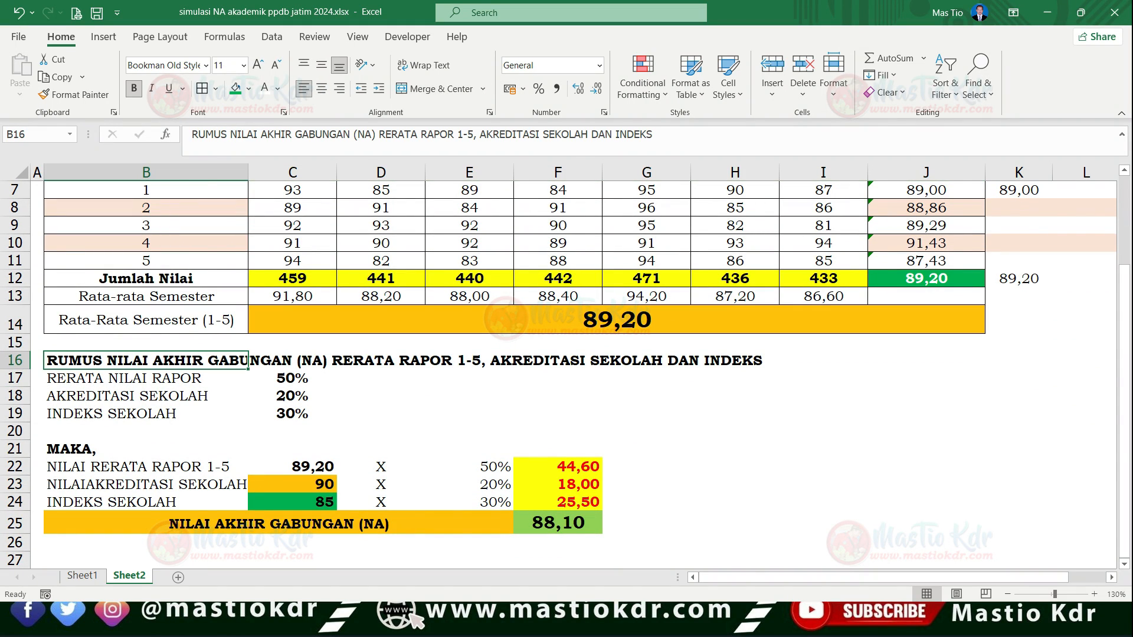
- Point out the report average, school accreditation and school index weights in B17:C19
key("Right")
key("Left")
key("Down")
key("Down")
left_click(292, 378)
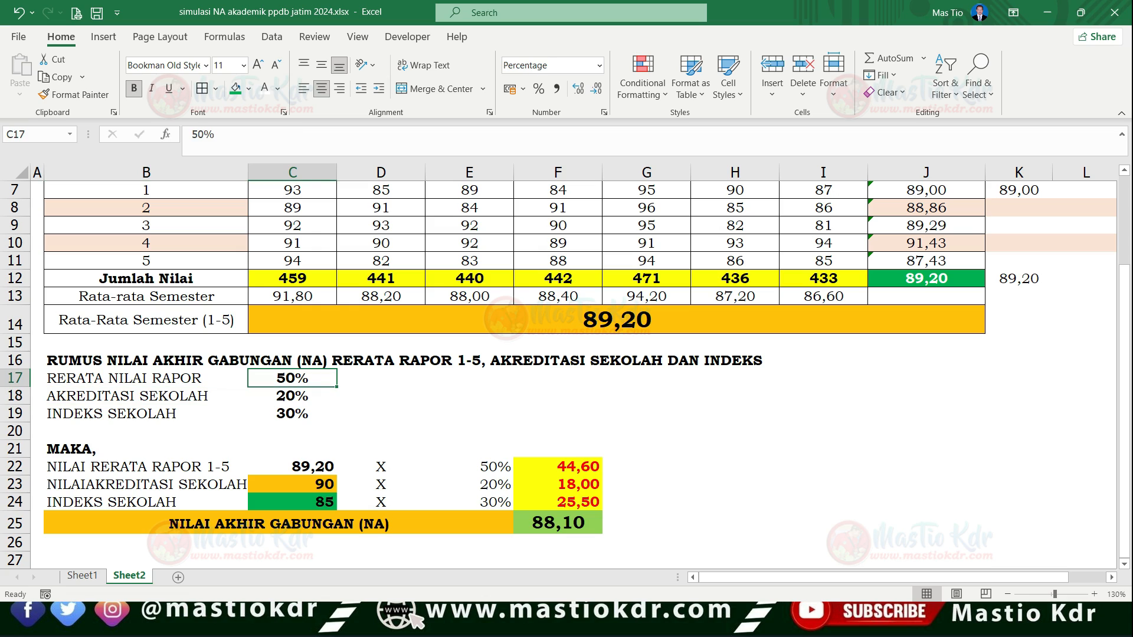
left_click(146, 396)
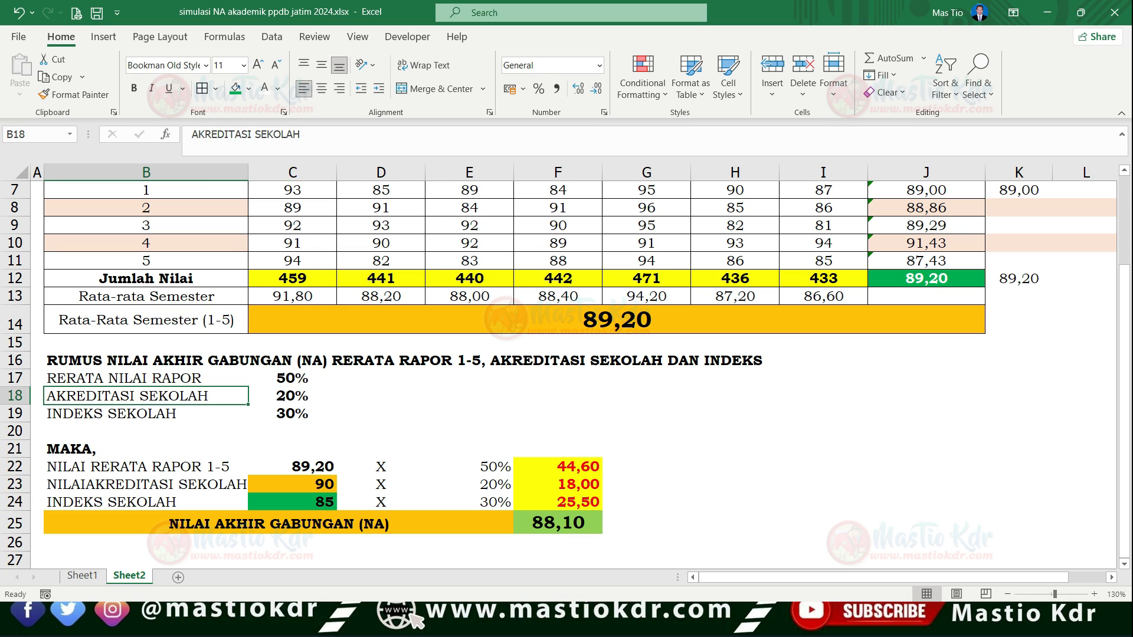
key("Right")
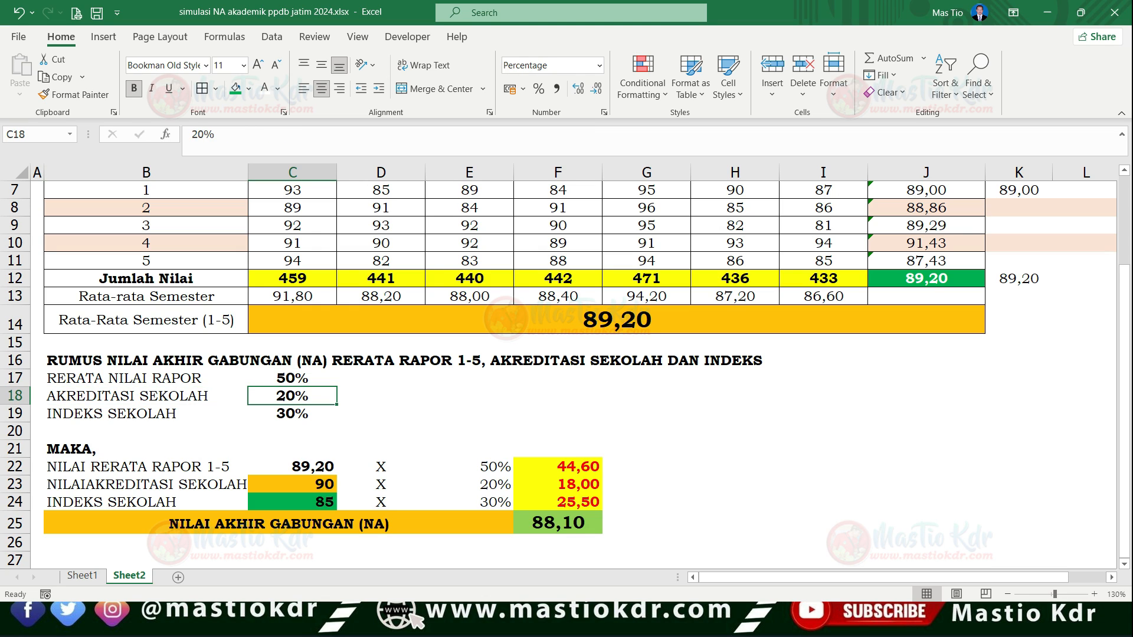
left_click(146, 414)
left_click(292, 413)
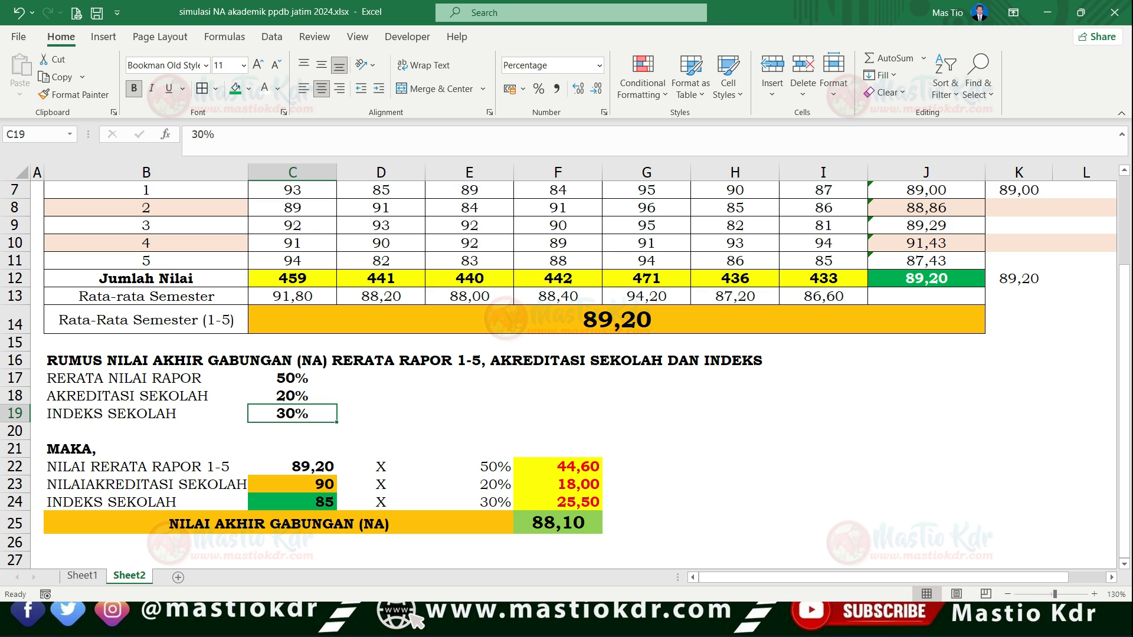
- Switch to the PPDB 2024-2 document in PDF-XChange Editor and circle the report average, accreditation and school index weights on page 16
key("alt+Tab")
key("alt+Tab")
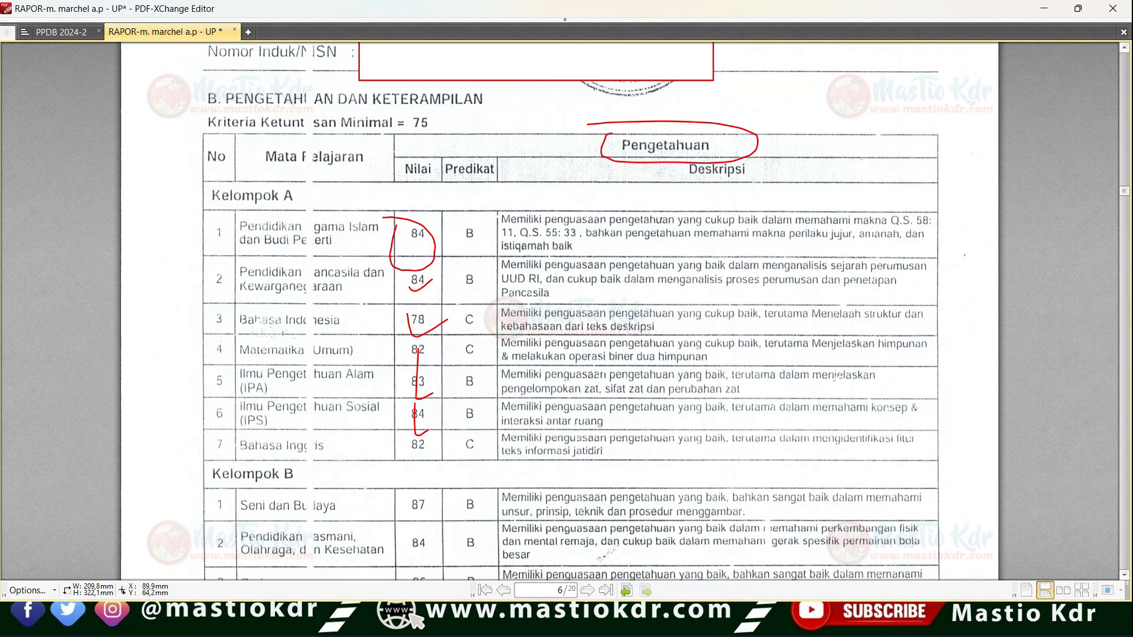
left_click(64, 33)
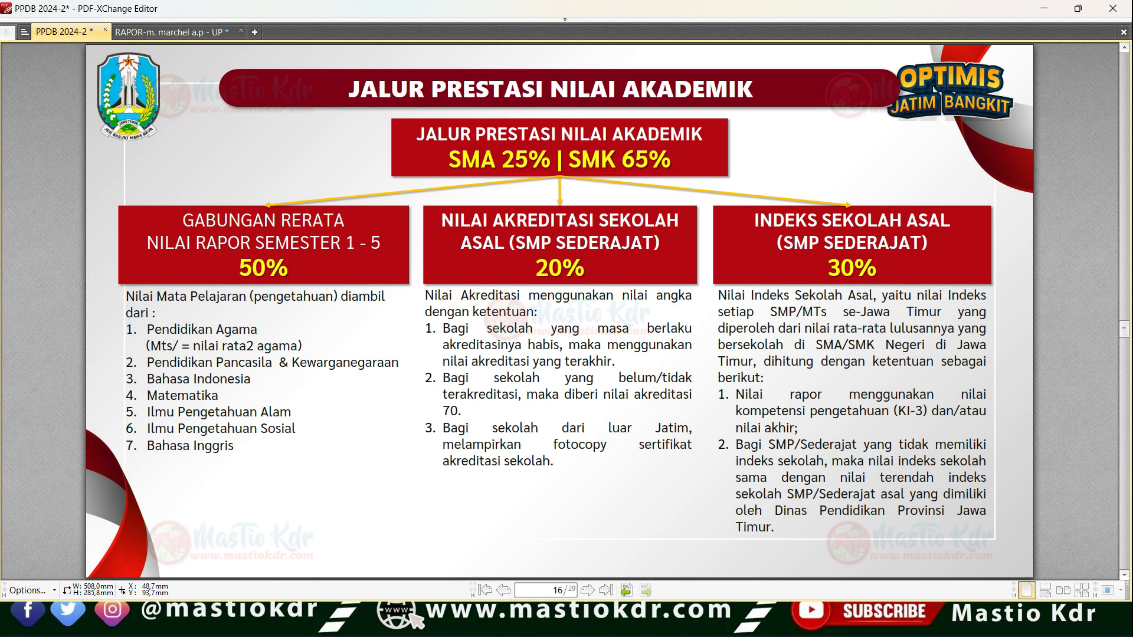
left_click_drag(409, 227, 215, 188)
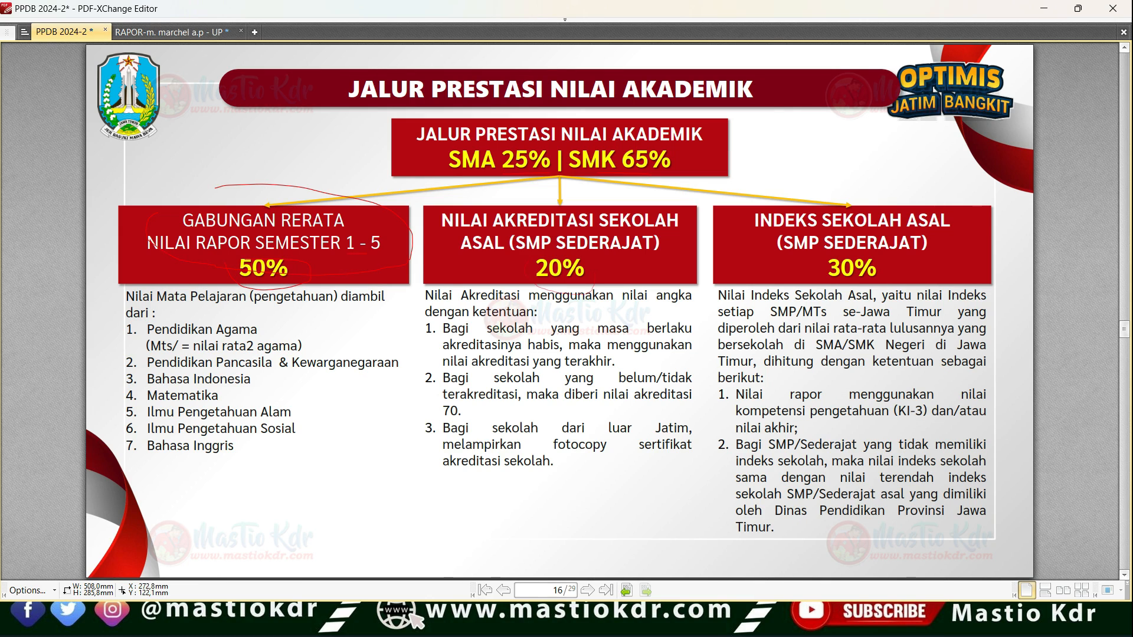
mouse_move(754, 190)
left_mouse_down()
mouse_move(1000, 239)
mouse_move(922, 205)
left_mouse_up()
left_click_drag(808, 278, 880, 287)
- Return to the Excel workbook and compare the weights in C17:C19 with those circled on the PDF slide
key("alt+Tab")
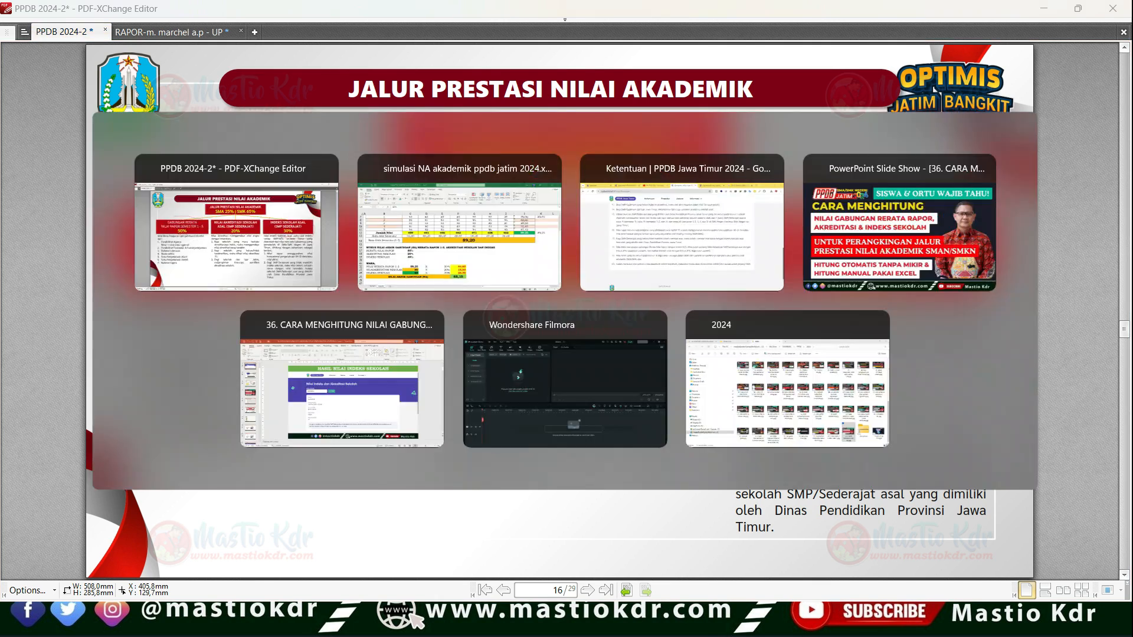
left_click(293, 379)
left_click(292, 396)
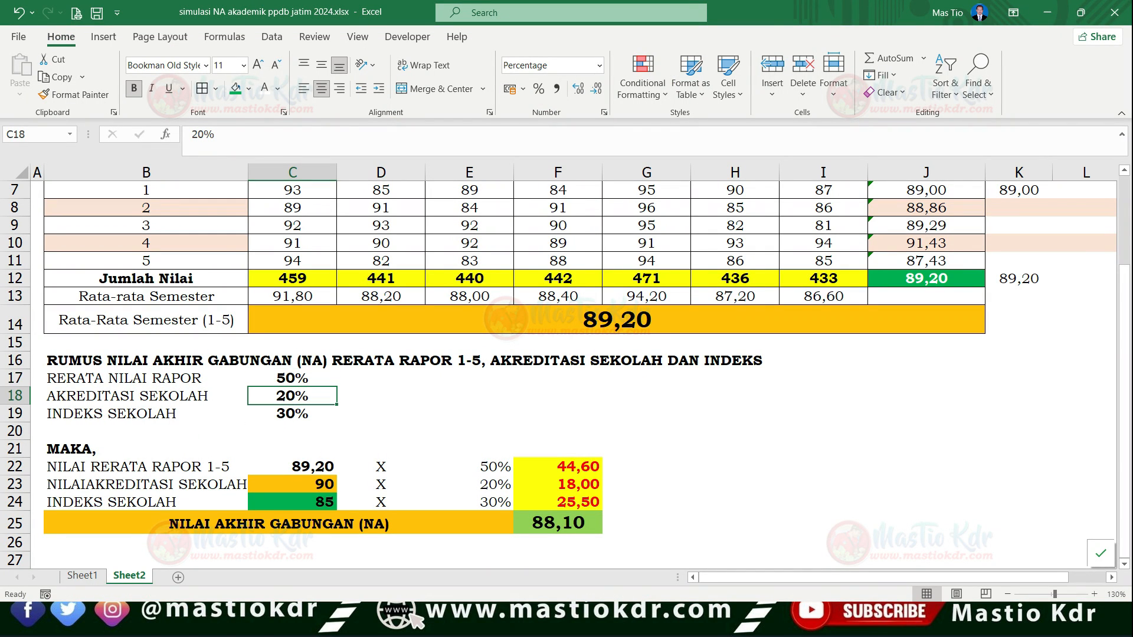
left_click(293, 414)
key("alt+Tab")
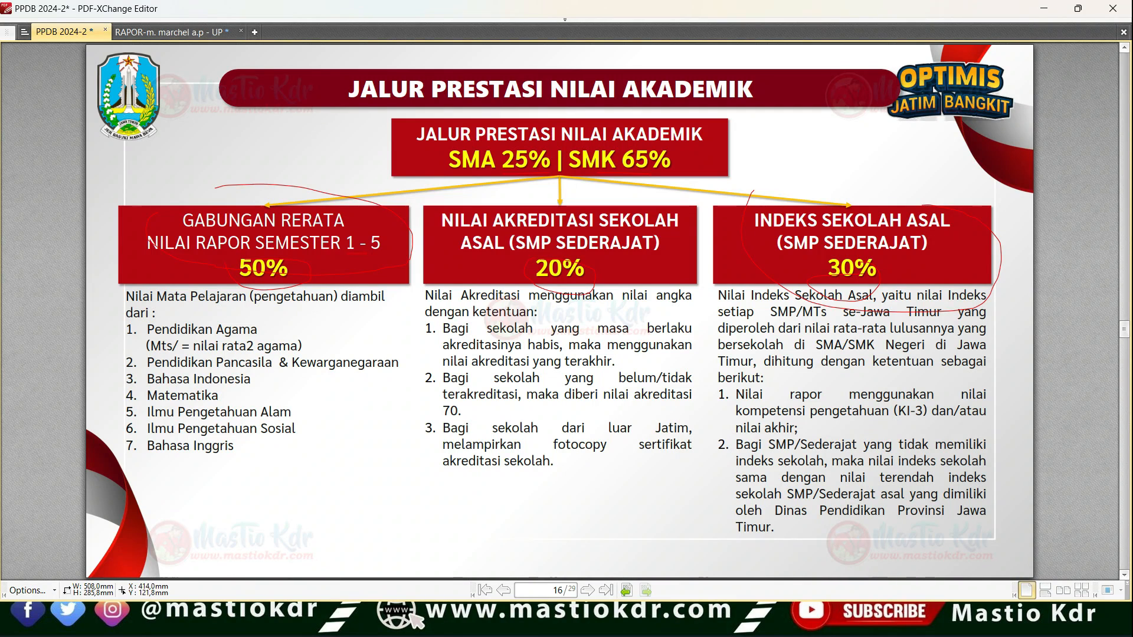
key("alt+Tab")
left_click(293, 378)
left_click(293, 396)
left_click(293, 379)
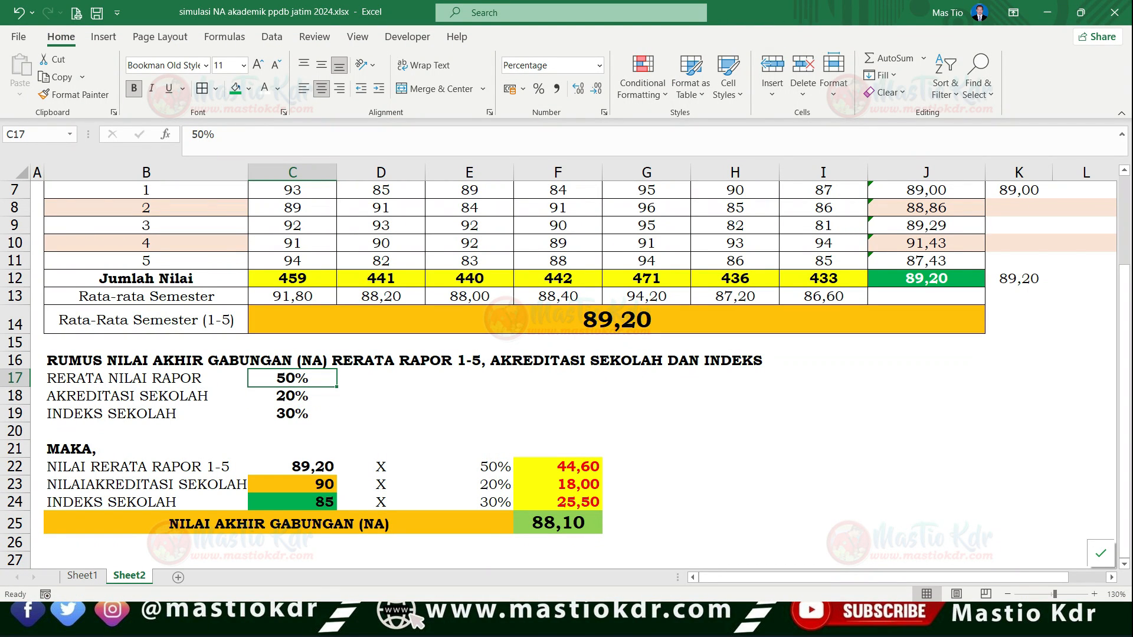
- Point out the semester 1-5 average in C14 and the combined final score formula in F25
left_click(616, 319)
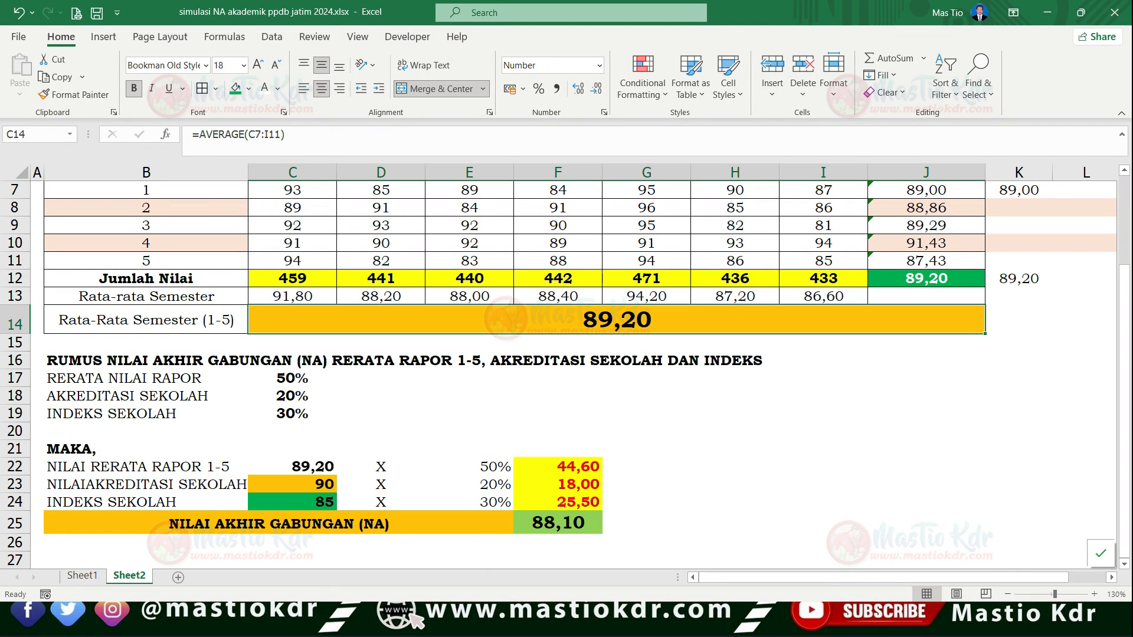
left_click(557, 522)
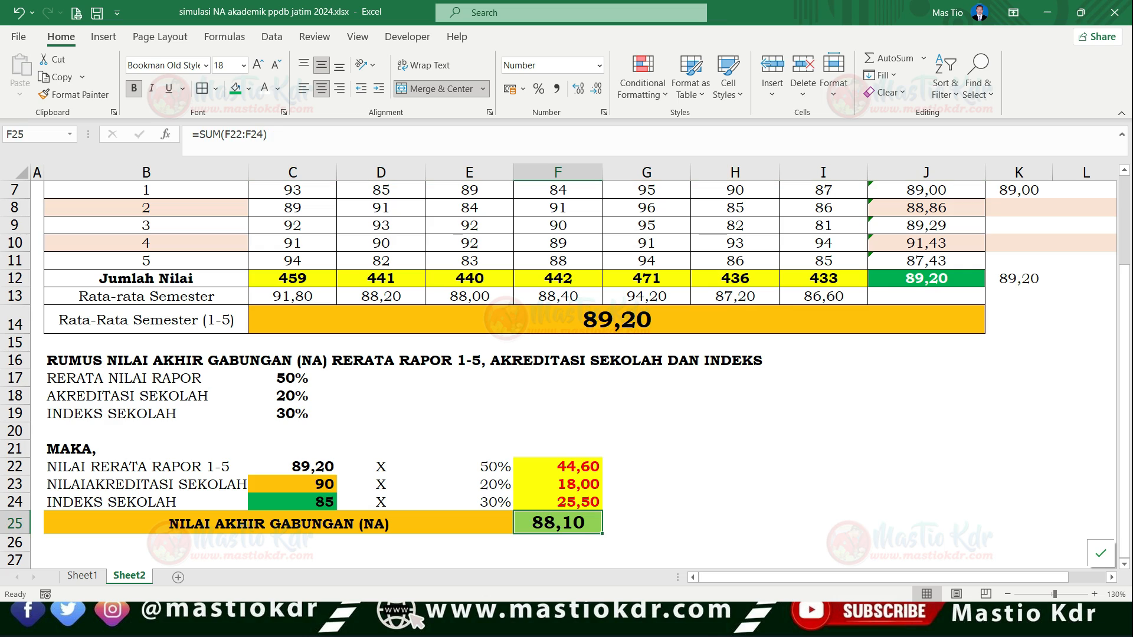
left_click(616, 319)
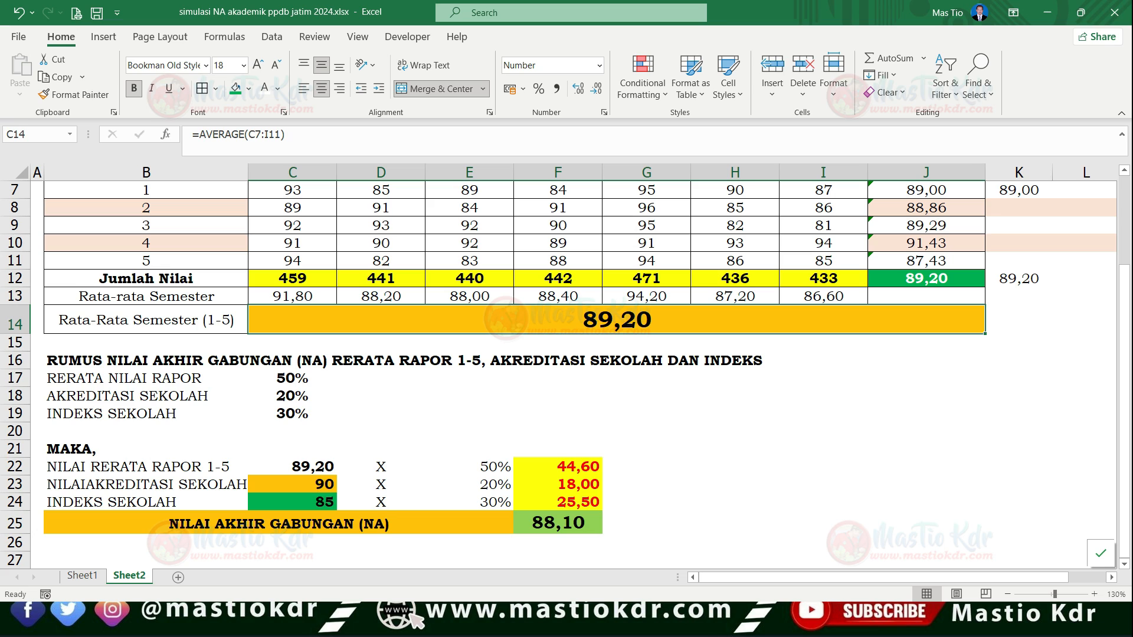
- Calculate half of the semester 1-5 average in K14 with =C14/2 and show it with two decimal places
left_click(1019, 320)
type("=")
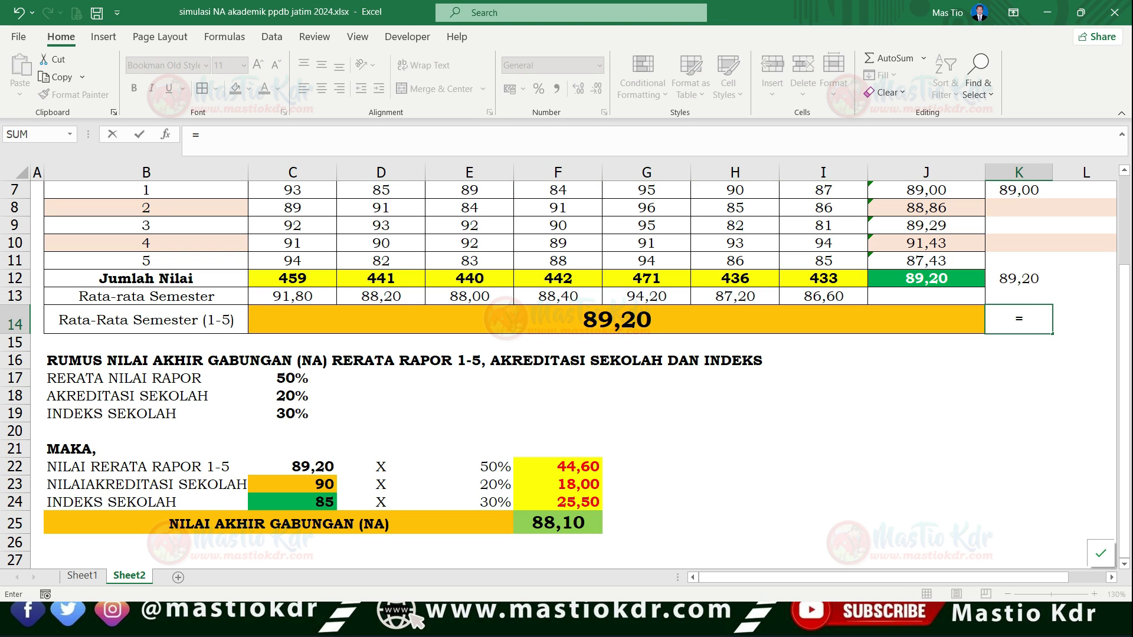
key("Left")
type("/2")
key("Return")
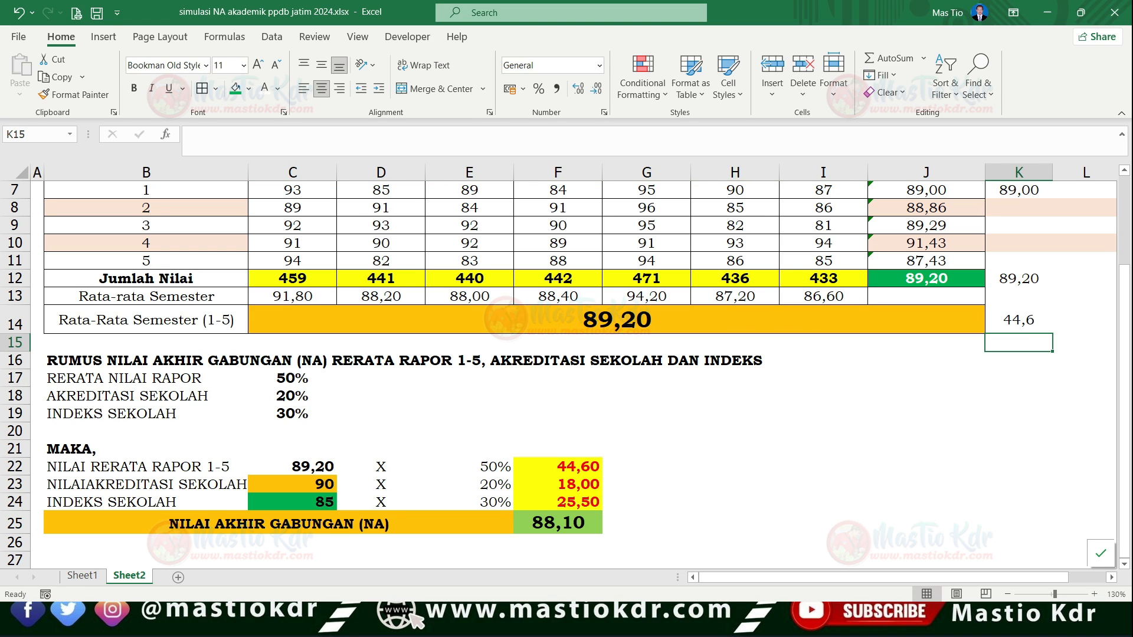
left_click(1020, 319)
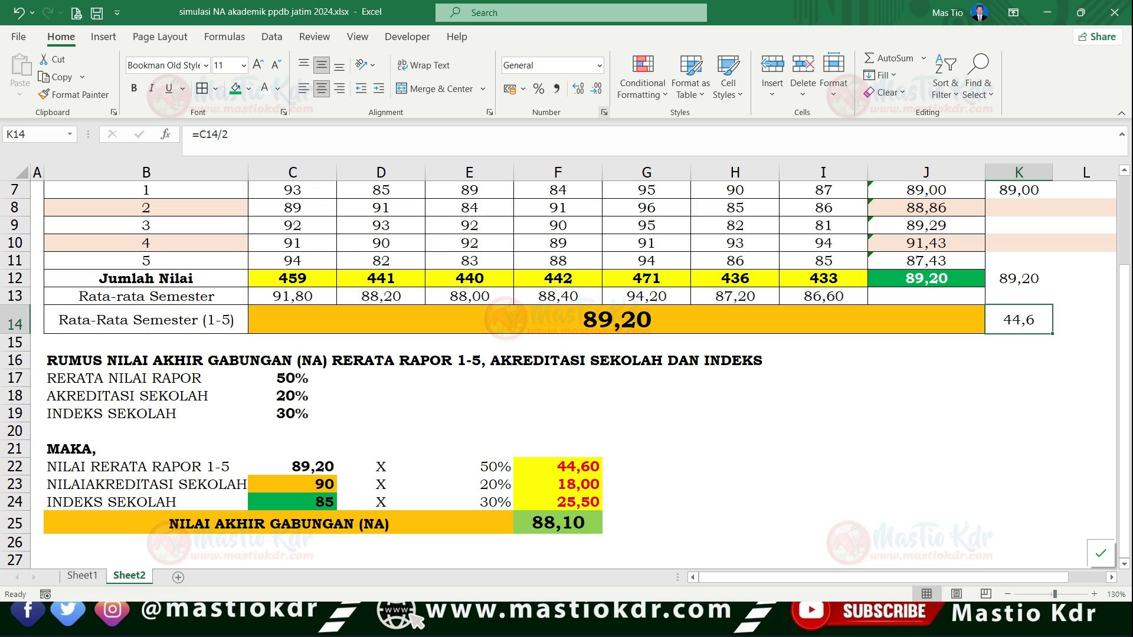
left_click(596, 88)
left_click(578, 89)
left_click(578, 88)
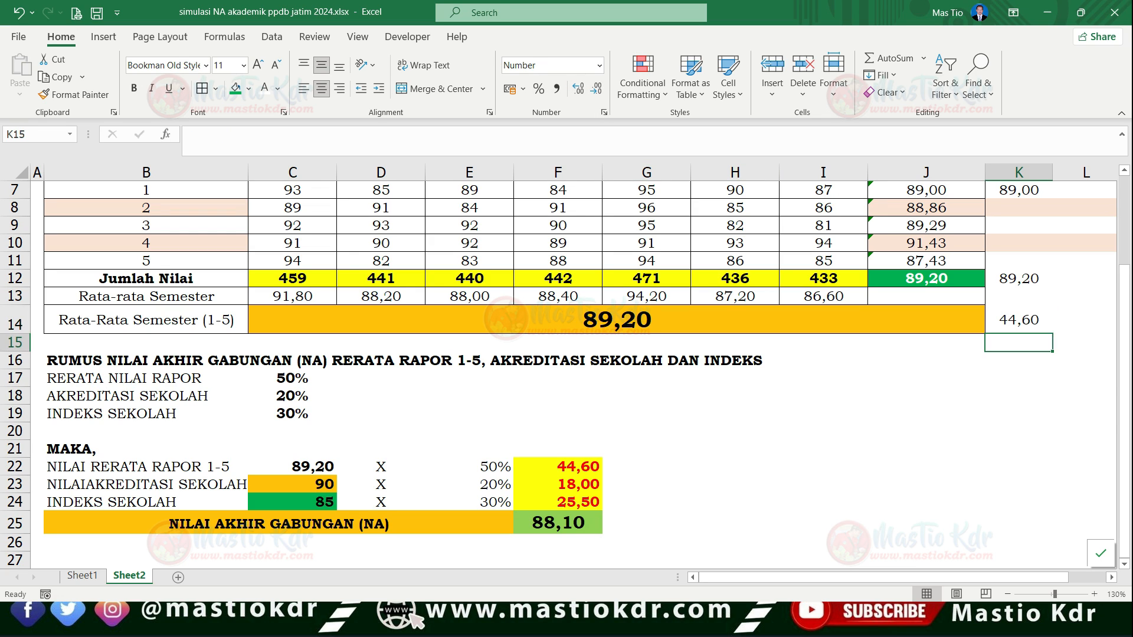
- Inspect the average in C14, the total in F25 and the weighted report score formula in E22:F22
left_click(646, 319)
left_click(646, 360)
left_click(646, 319)
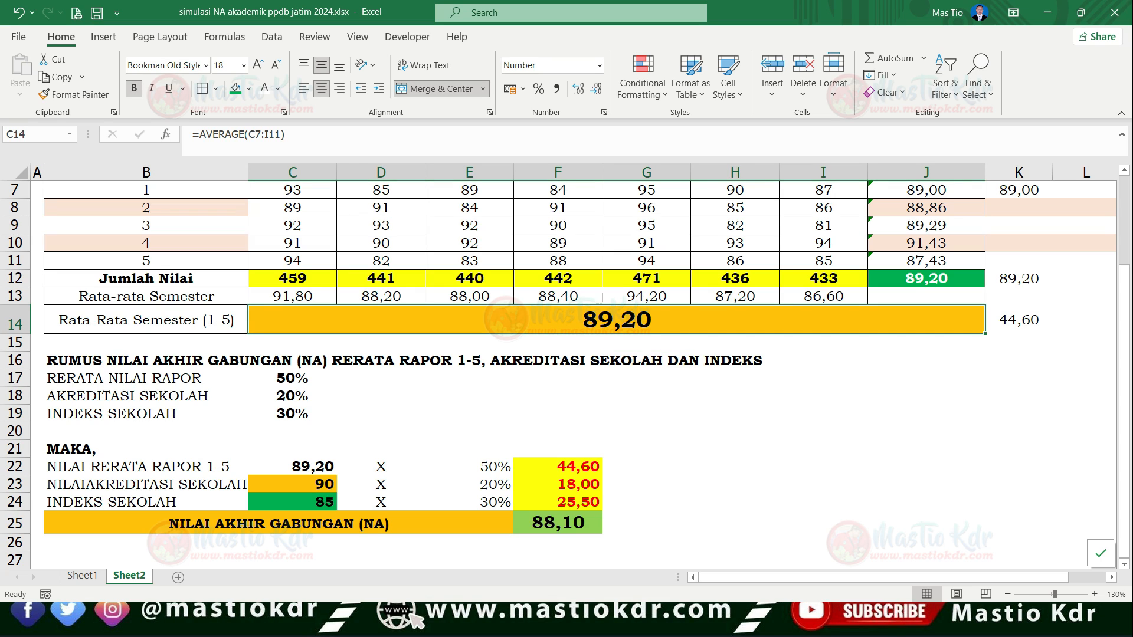
left_click(558, 523)
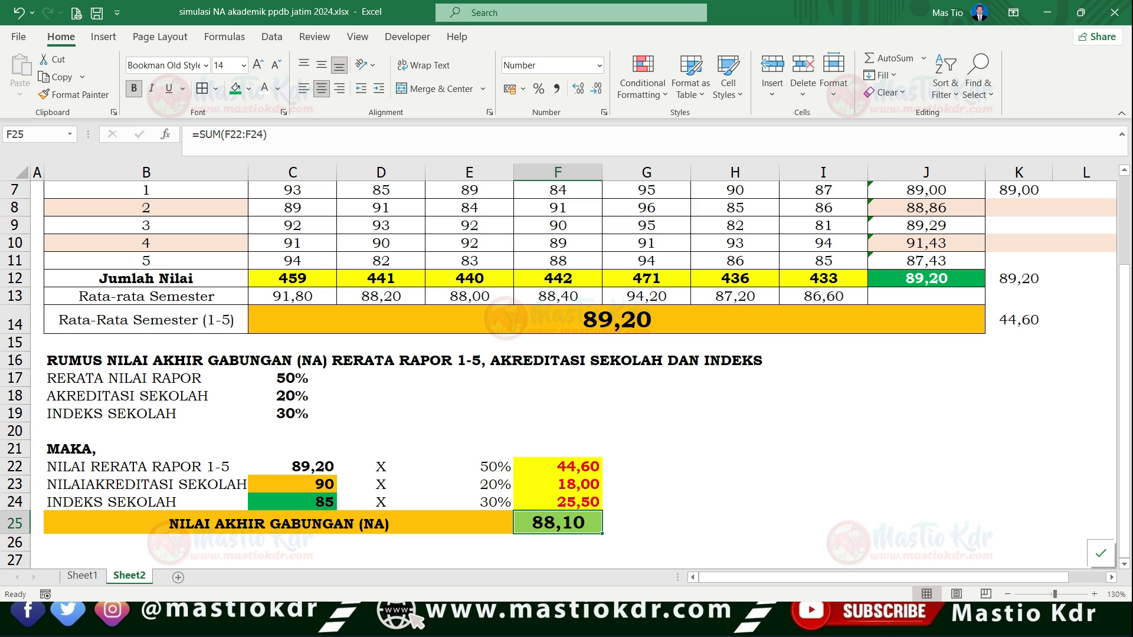
left_click(558, 466)
left_click(469, 467)
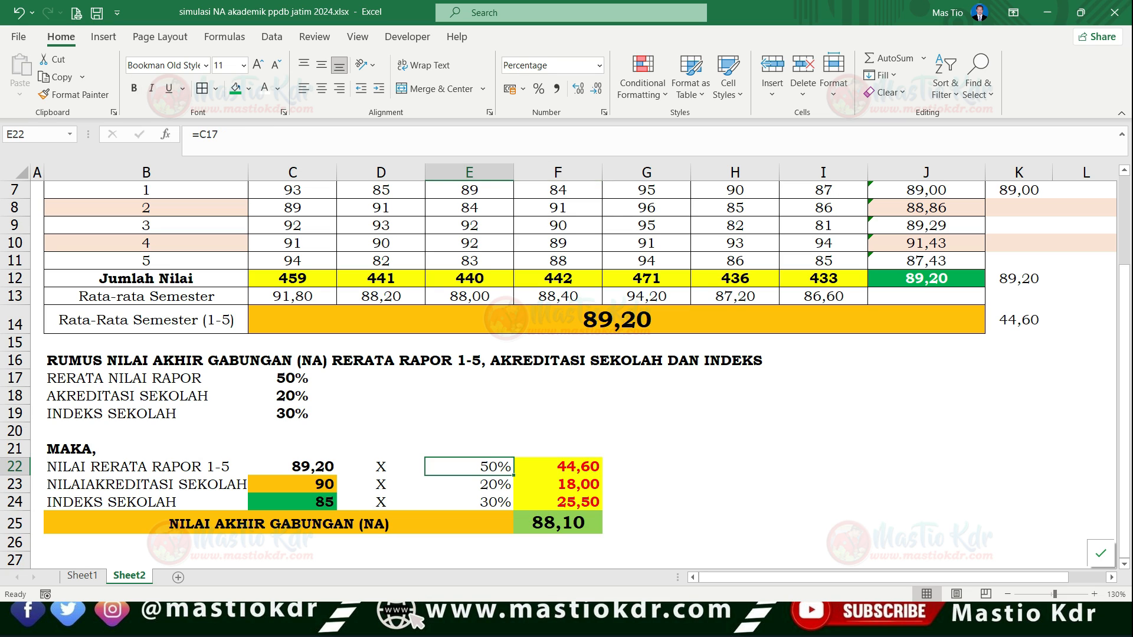
left_click(558, 466)
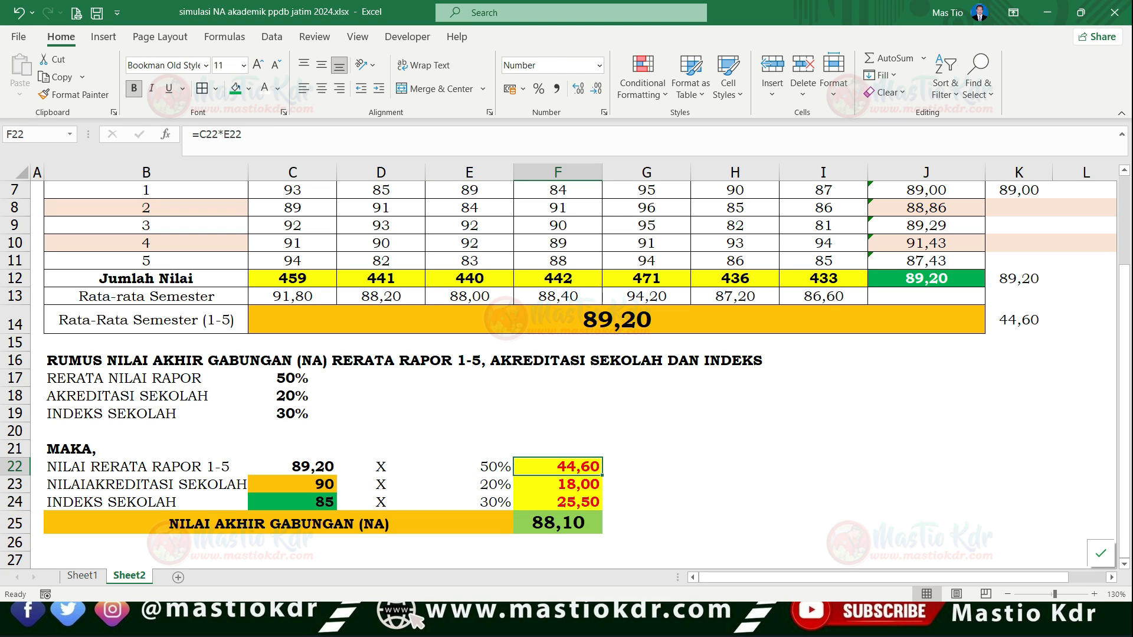
- Point out the final score calculation block B21:F25 and its report average and accreditation labels in column B
left_click_drag(147, 449, 558, 522)
left_click(646, 503)
left_click(146, 449)
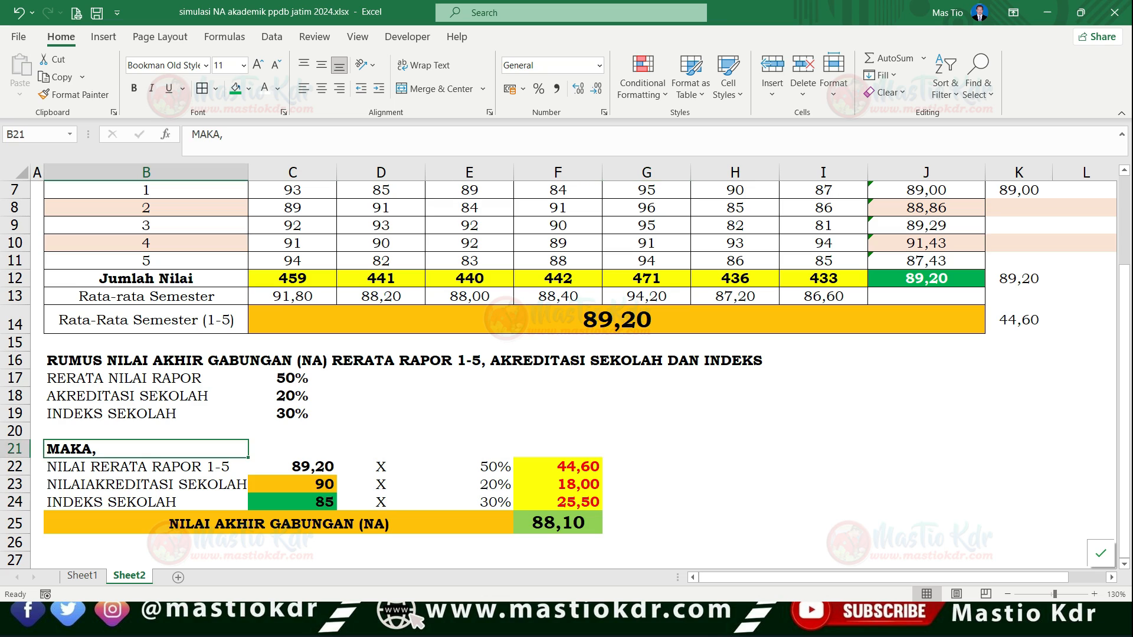
left_click(146, 484)
left_click(147, 466)
left_click(15, 466)
left_click(146, 466)
left_click(146, 485)
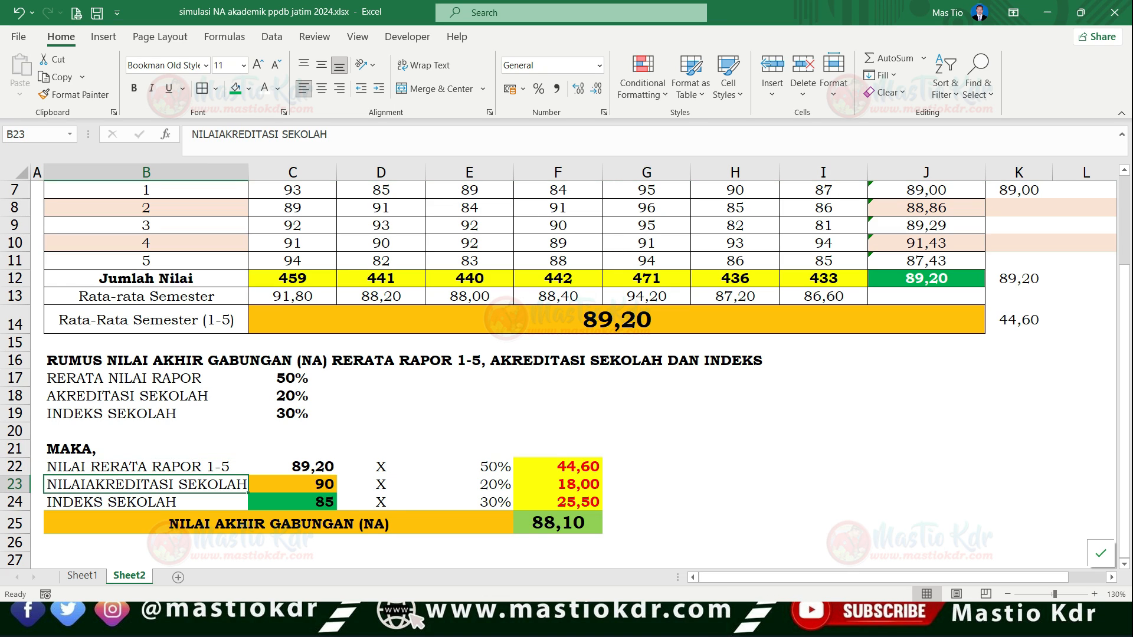
- Compare the report average in C22 with its source value in C14
left_click(146, 466)
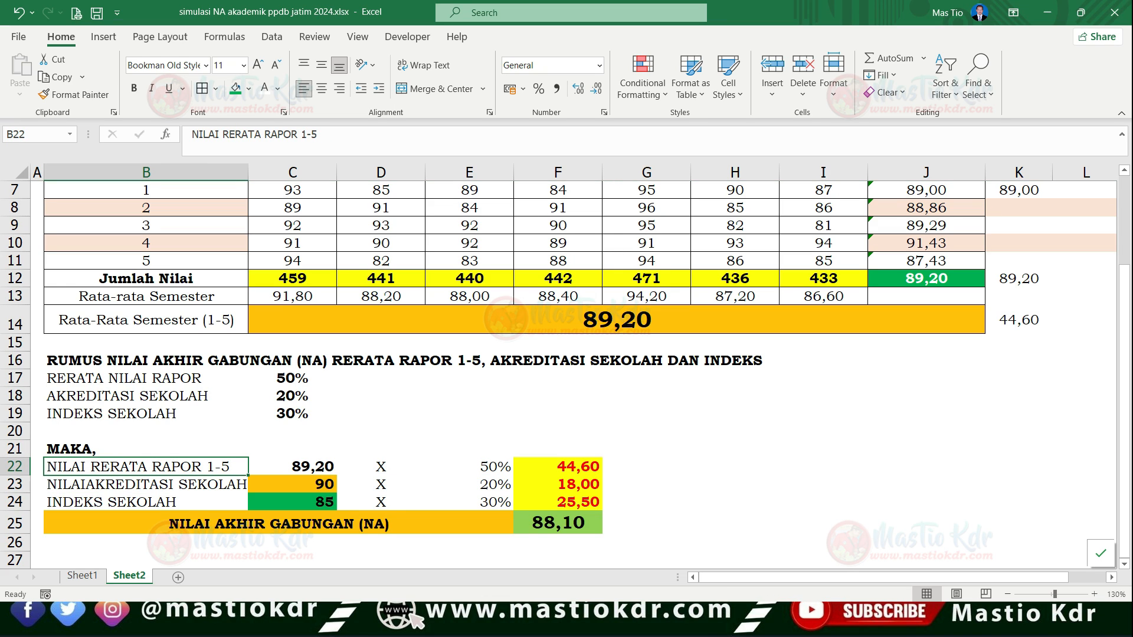
left_click(293, 467)
left_click(617, 319)
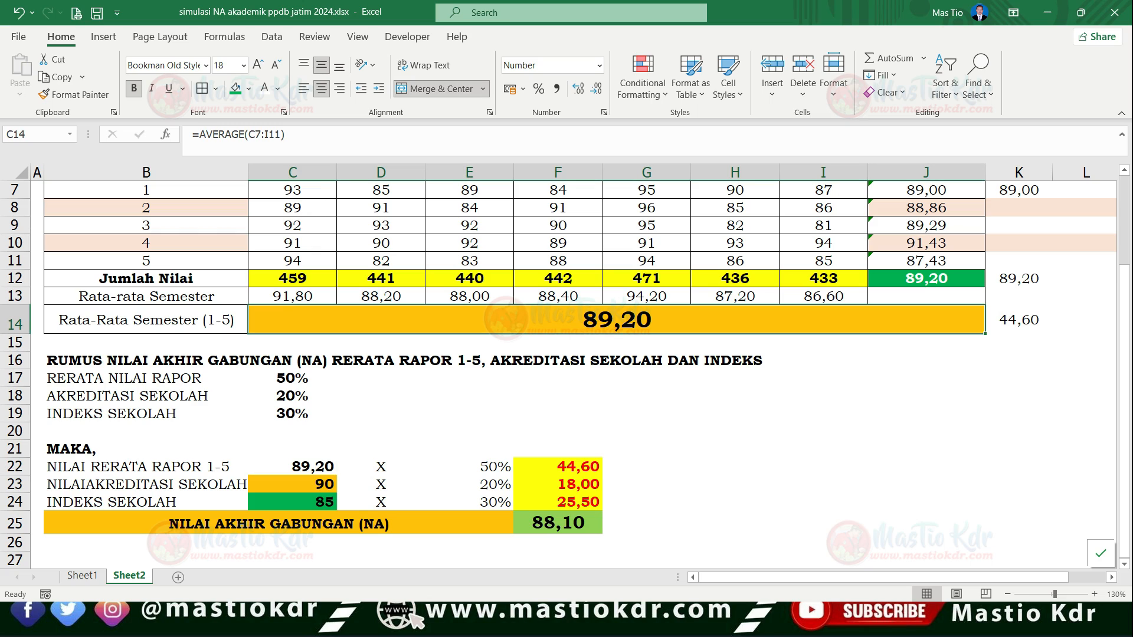
left_click(292, 466)
left_click(381, 467)
- Centre the weights in E22:E24 horizontally and check the report weight in C17 against the PDF slide
left_click_drag(470, 467, 470, 502)
left_click(470, 484)
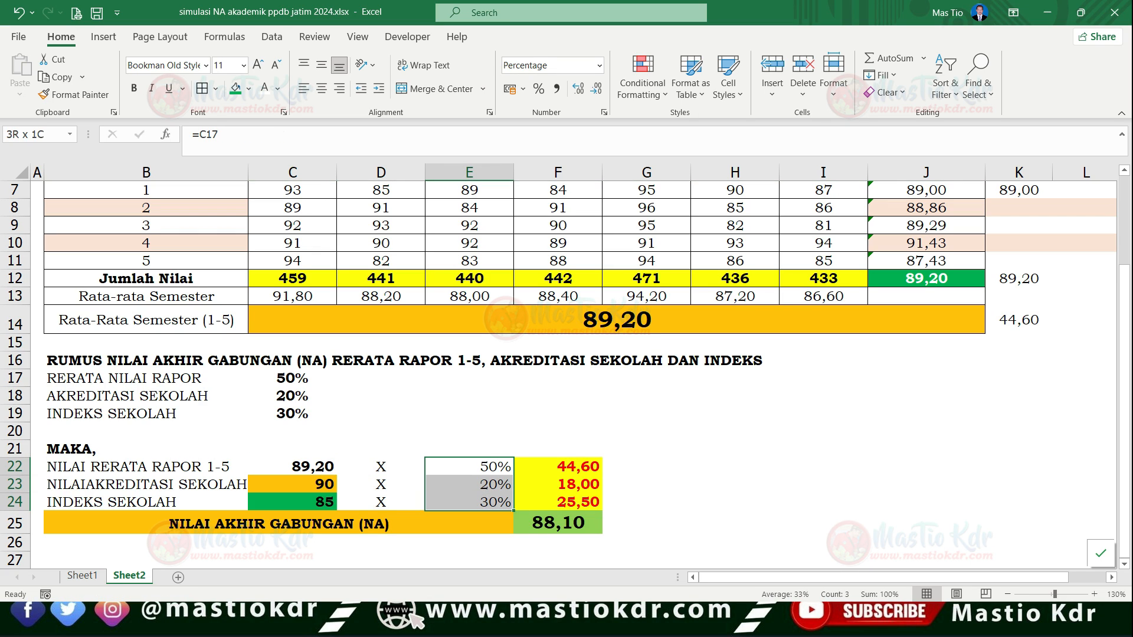
left_click(293, 379)
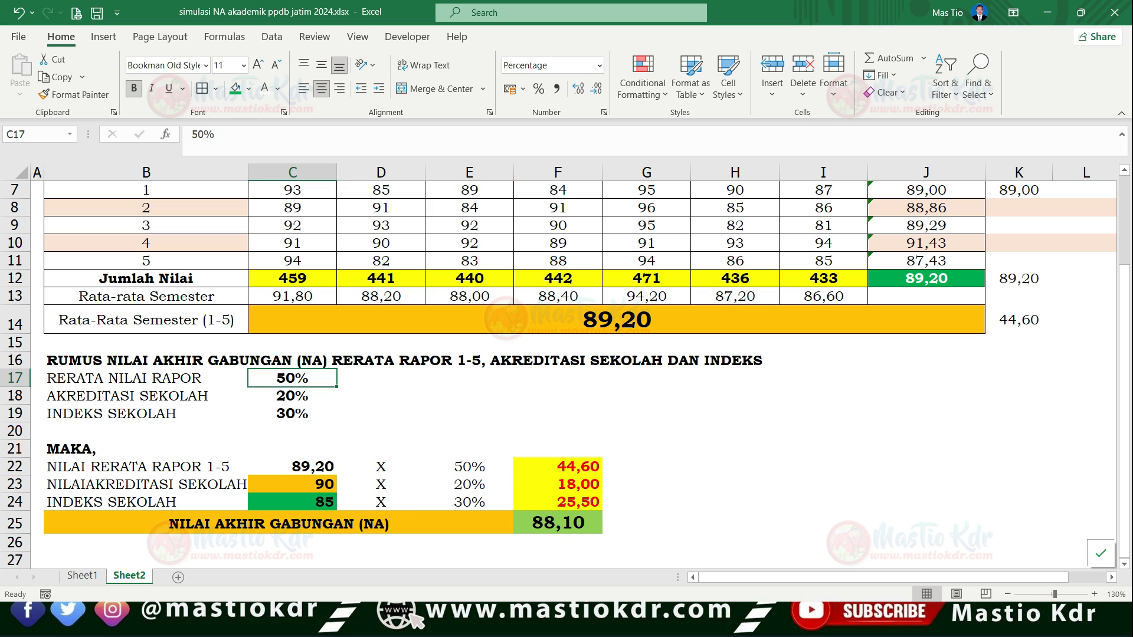
key("alt+Tab")
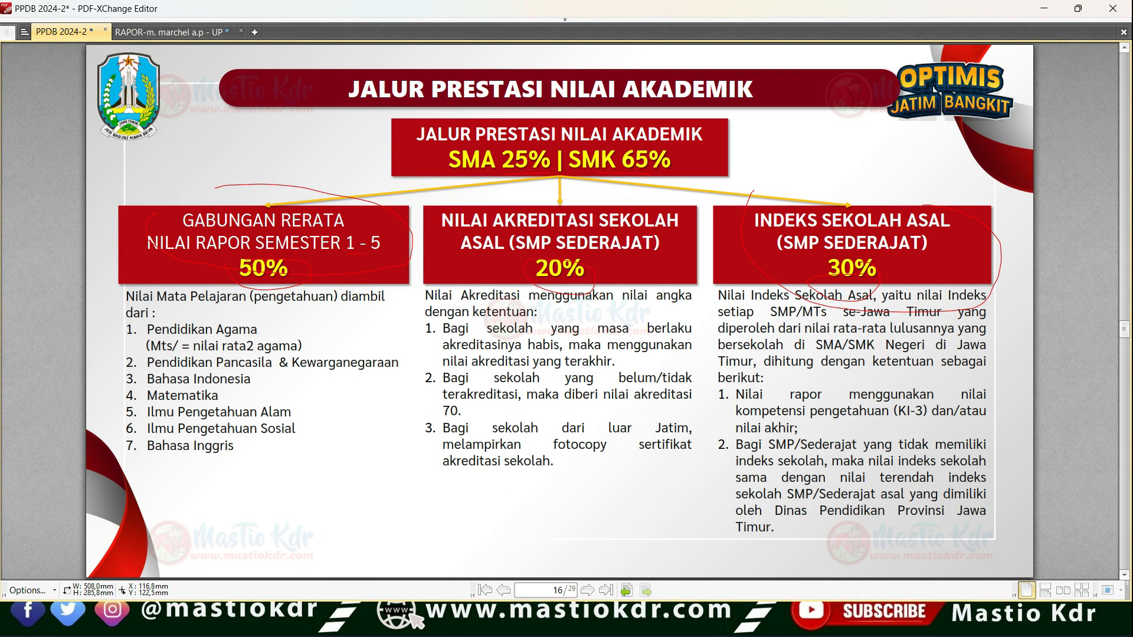
key("alt+Tab")
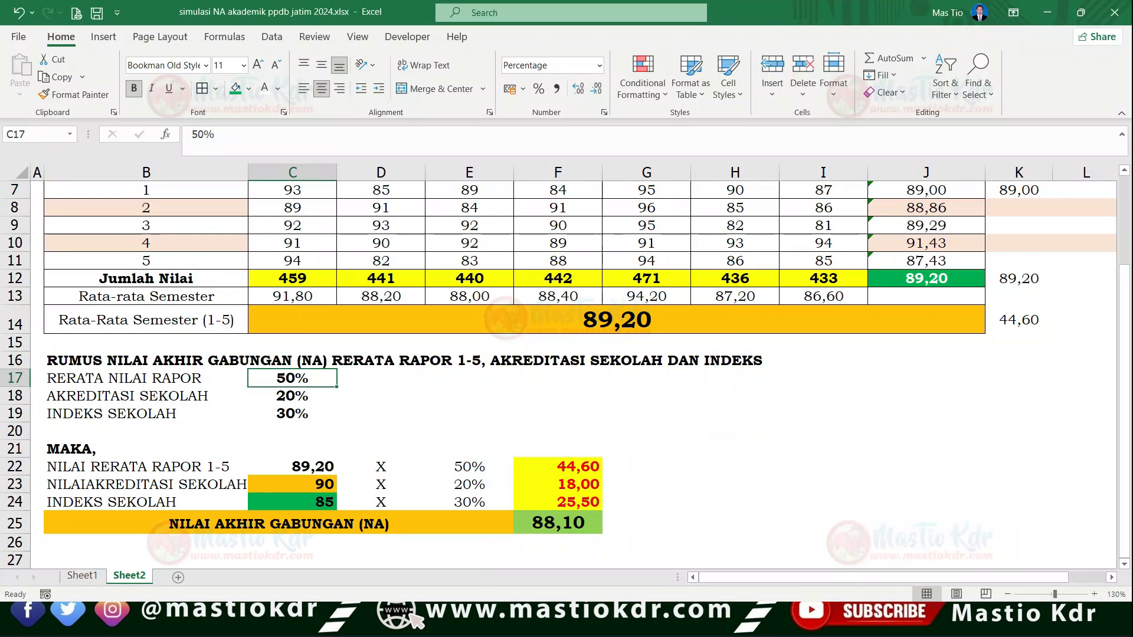
- Correct the label in B23 to "NILAI AKREDITASI SEKOLAH" and widen column B to fit it
left_click(293, 484)
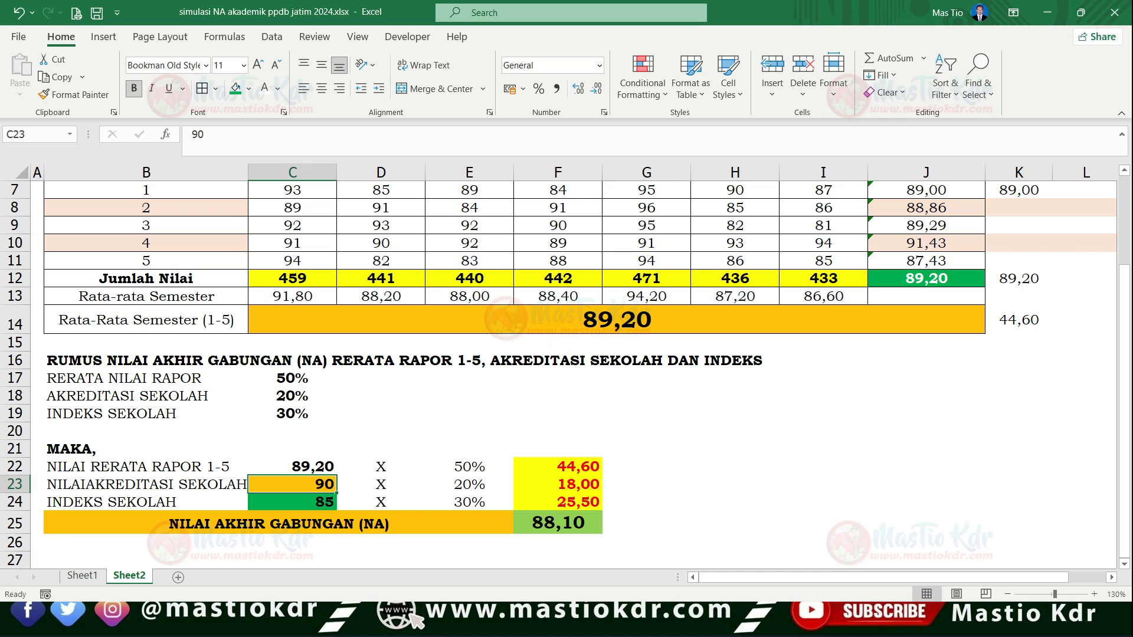
double_click(91, 485)
key("Return")
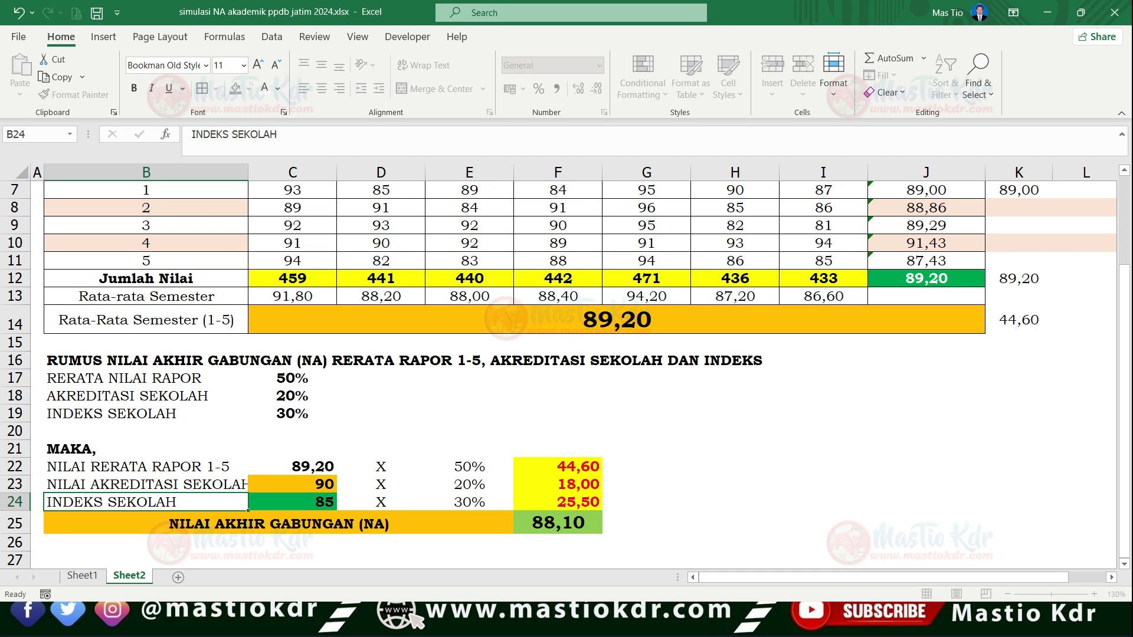
left_click(293, 485)
left_click_drag(248, 172, 261, 172)
- Check the accreditation weight in E23 against the PDF slide and inspect the school index in C24 and report average in C22
left_click(469, 485)
key("alt+Tab")
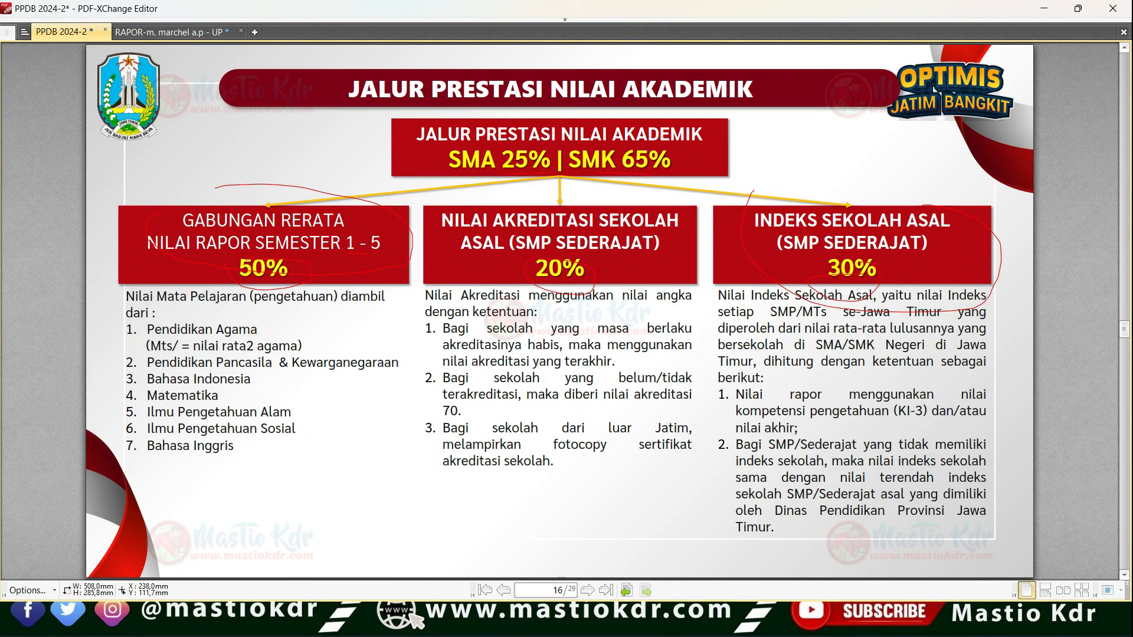
key("alt+Tab")
left_click(305, 502)
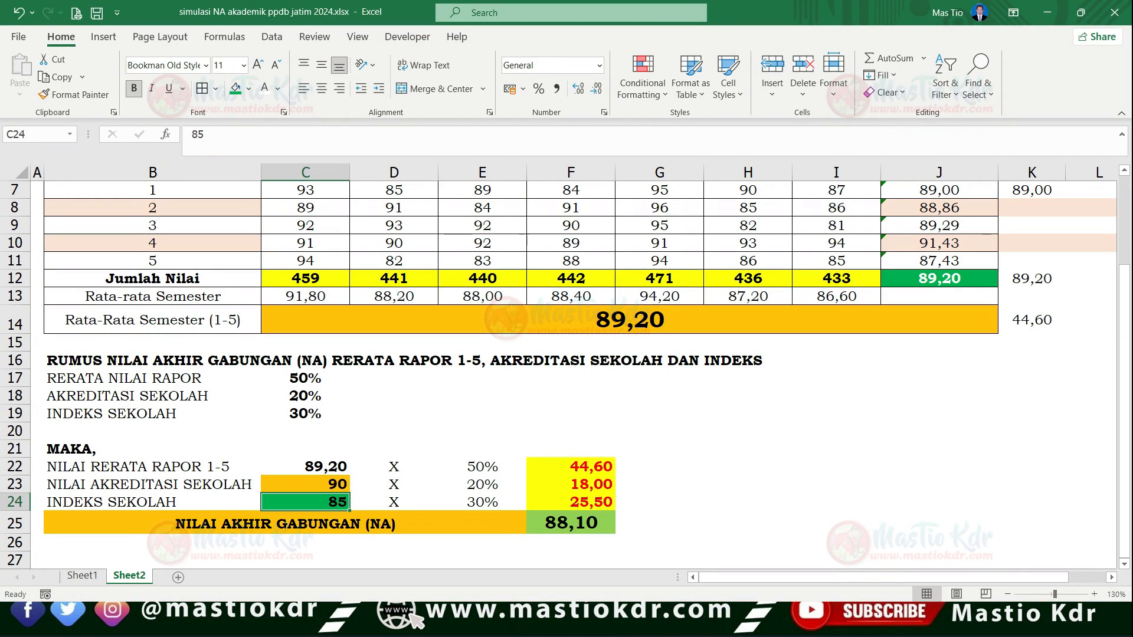
left_click(393, 431)
left_click(305, 467)
key("Left")
key("Right")
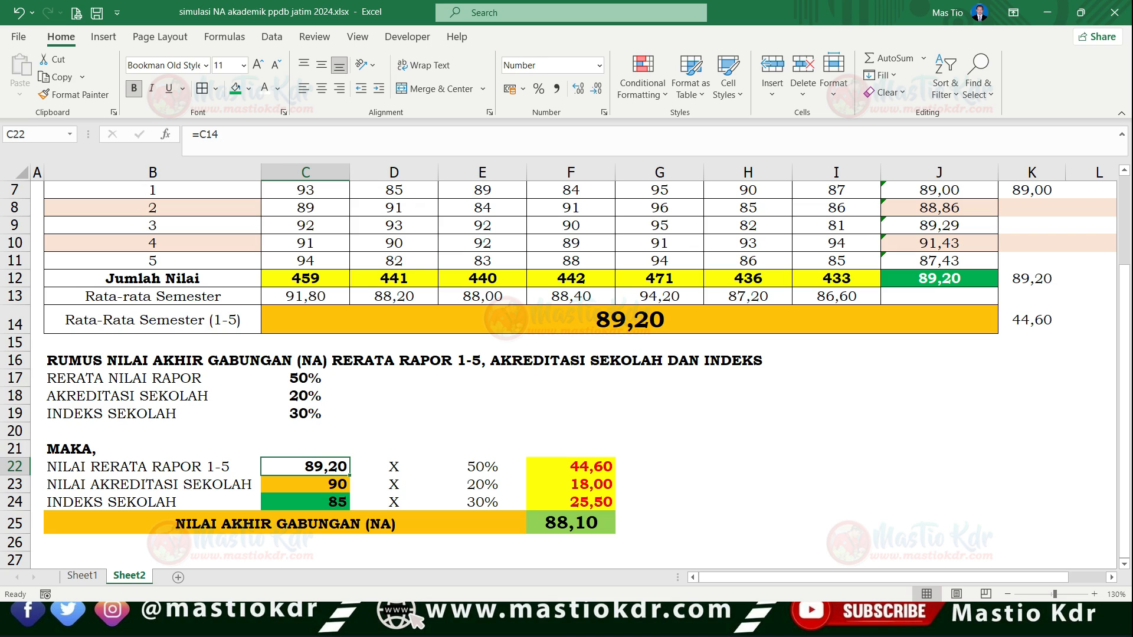
- Review the weighted report score in F22, the final score in F25 and the report average in C22
key("Right")
key("Right")
key("Right")
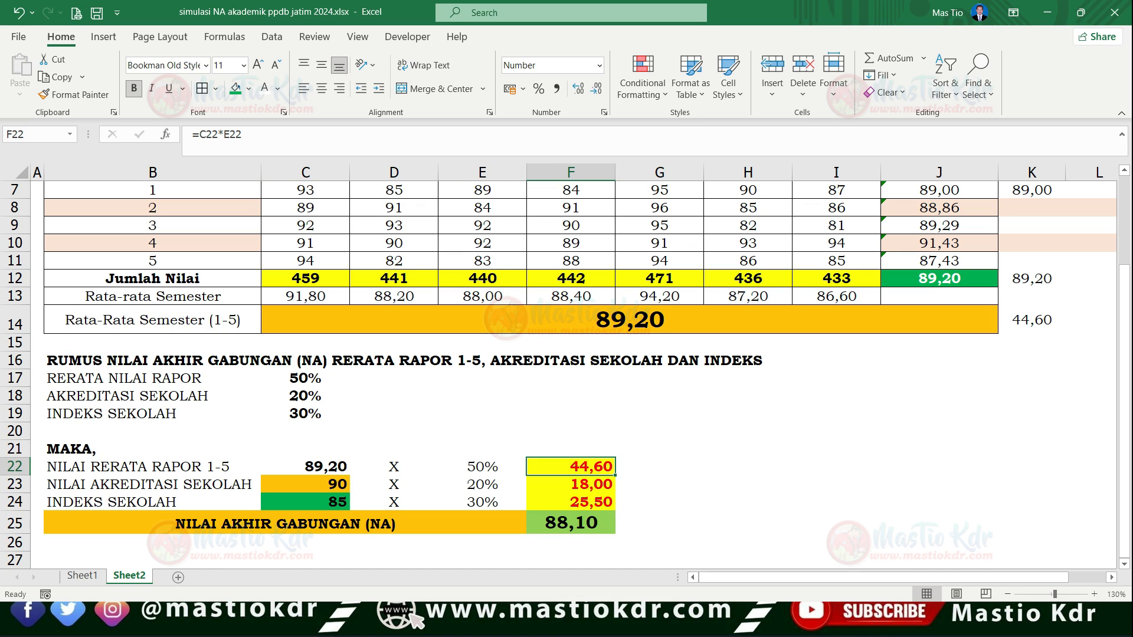
left_click(630, 319)
left_click(571, 523)
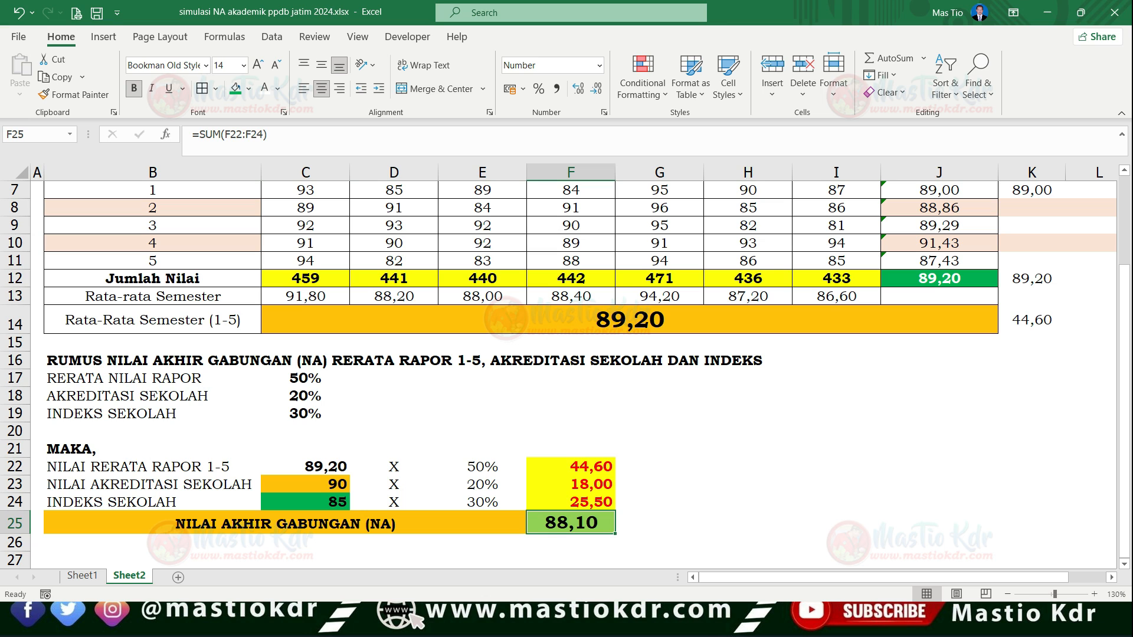
left_click(305, 466)
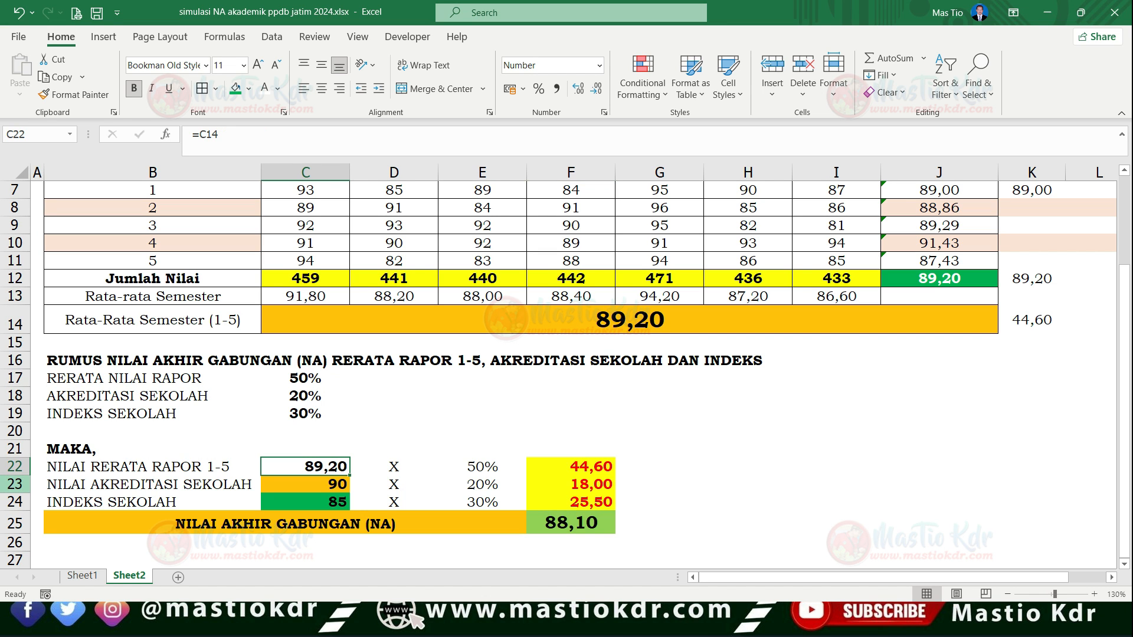
left_click(15, 484)
- Switch to the browser and open the school index and accreditation lookup (Nilai Indeks dan Akreditasi Sekolah) on the PPDB Jawa Timur site
key("alt+Tab")
key("alt+Tab")
key("alt+Tab")
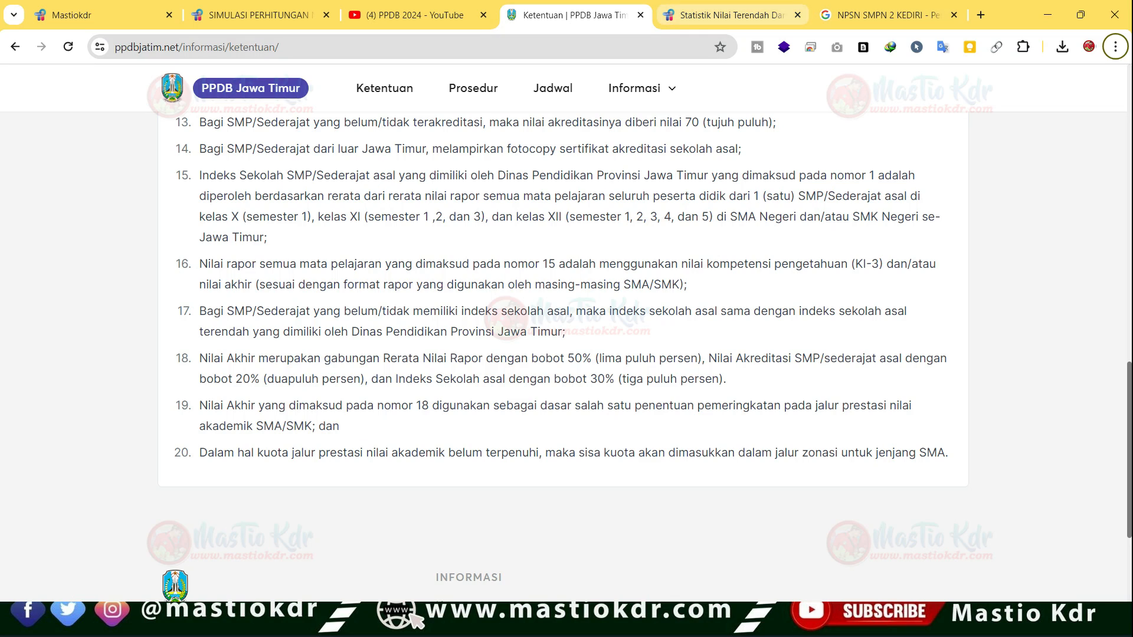
scroll(643, 295, "up", 7)
mouse_move(642, 89)
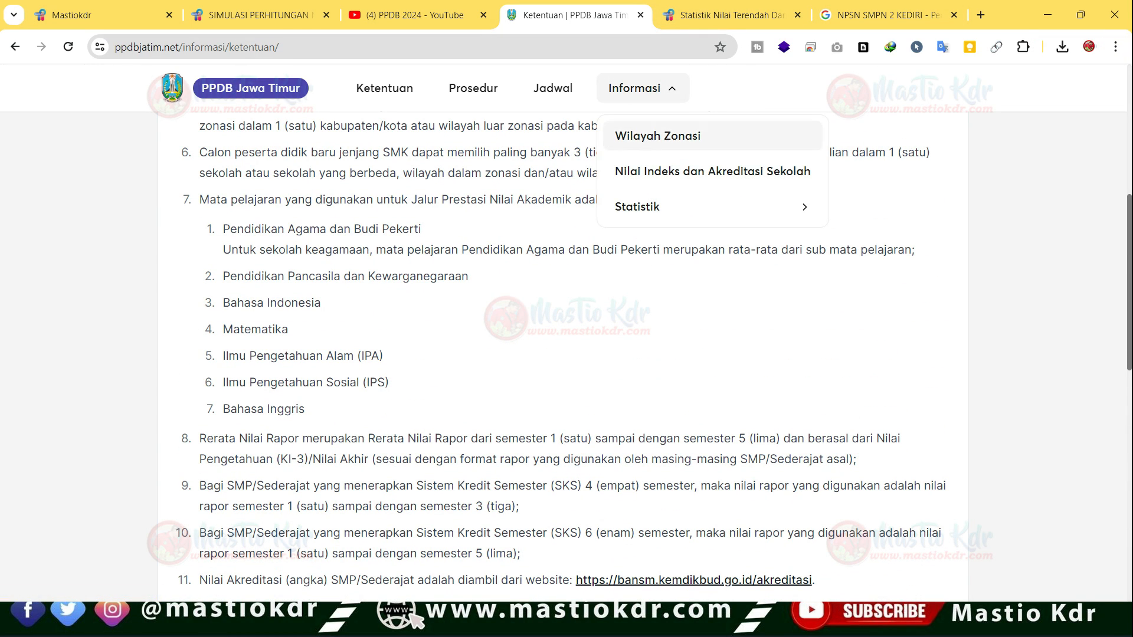
left_click(712, 171)
left_click(248, 226)
- Look up SMPN 2 Kediri's school index and accreditation scores with the NPSN copied from the Google search result
left_click(889, 15)
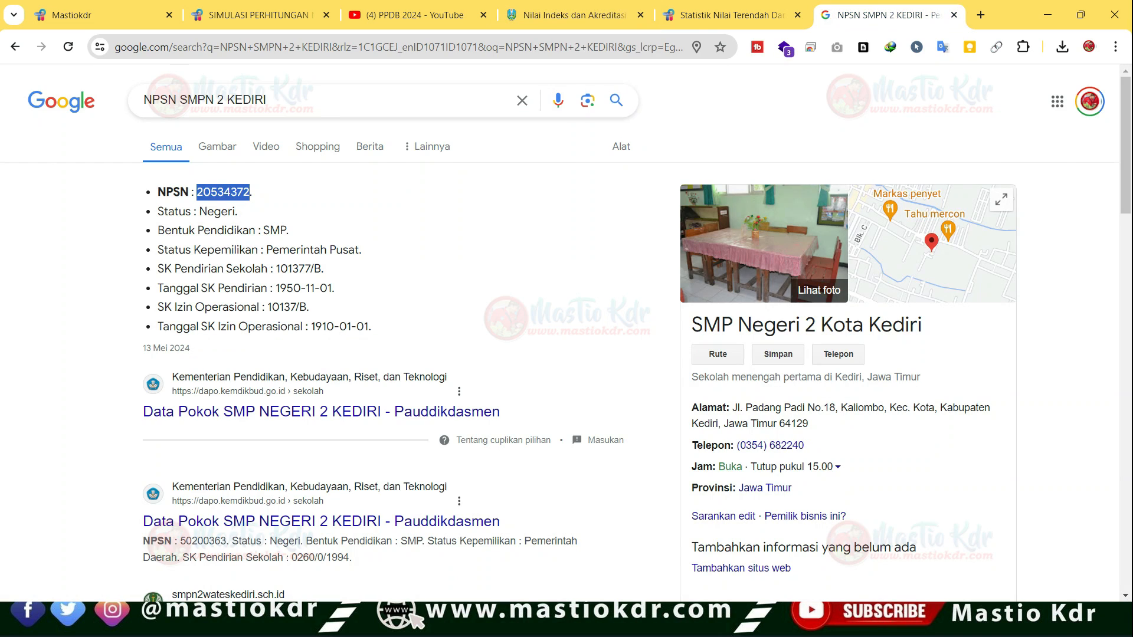
left_click(575, 16)
type("20534372")
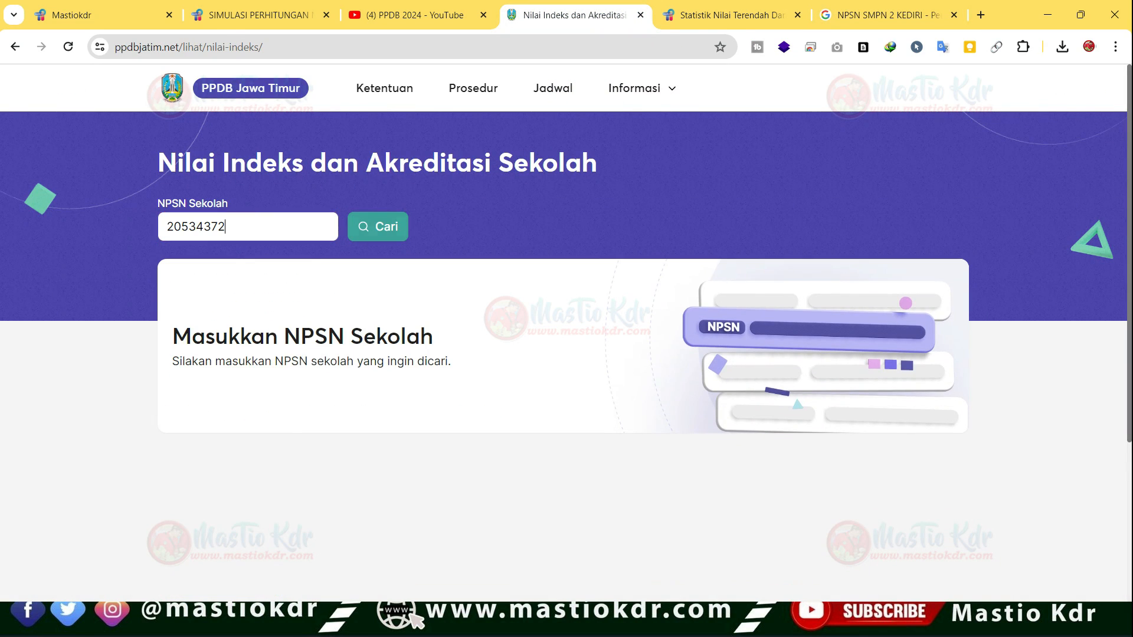
left_click(377, 227)
left_click_drag(171, 431, 204, 431)
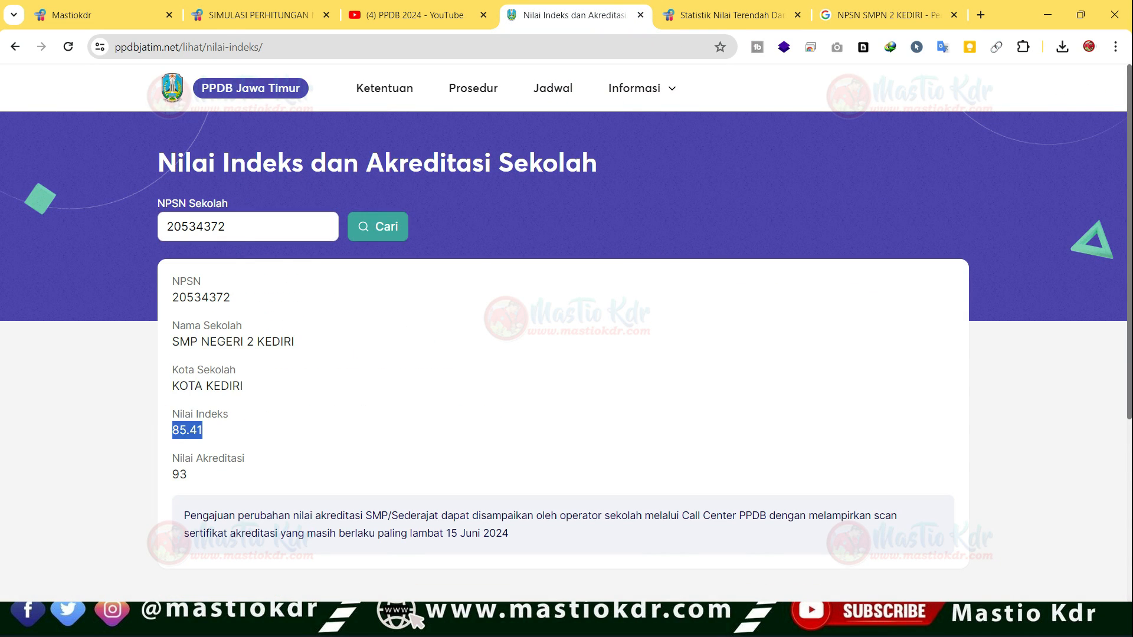
- Switch back to the Excel simulation and set the school index in C24 to 85,41
key("alt+Tab")
key("alt+Tab")
key("Tab")
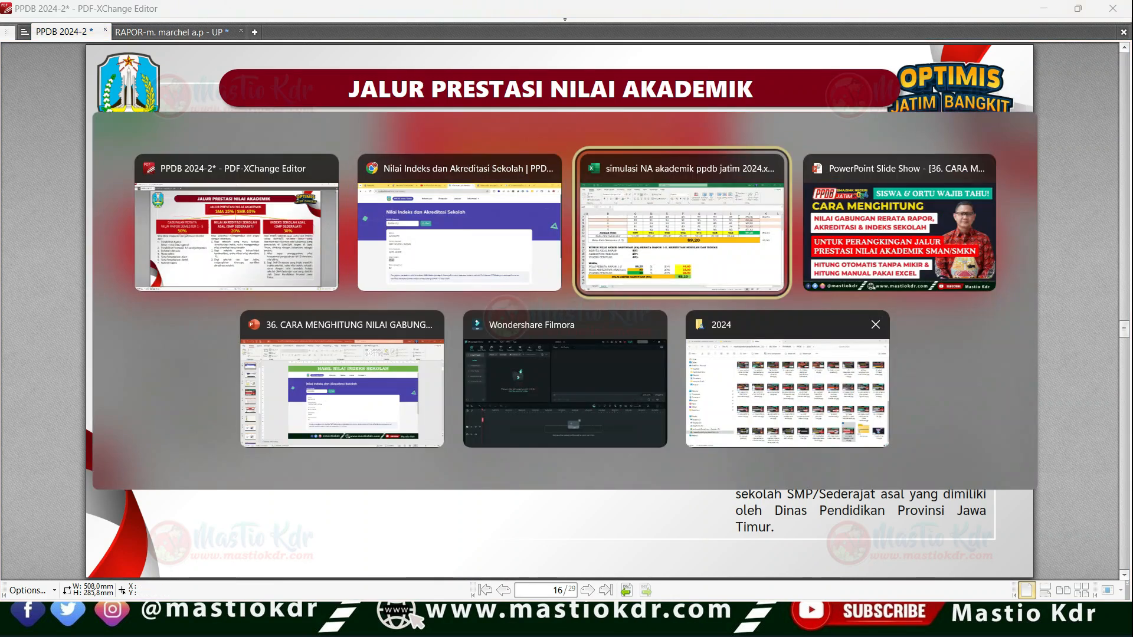
left_click(305, 485)
left_click(305, 503)
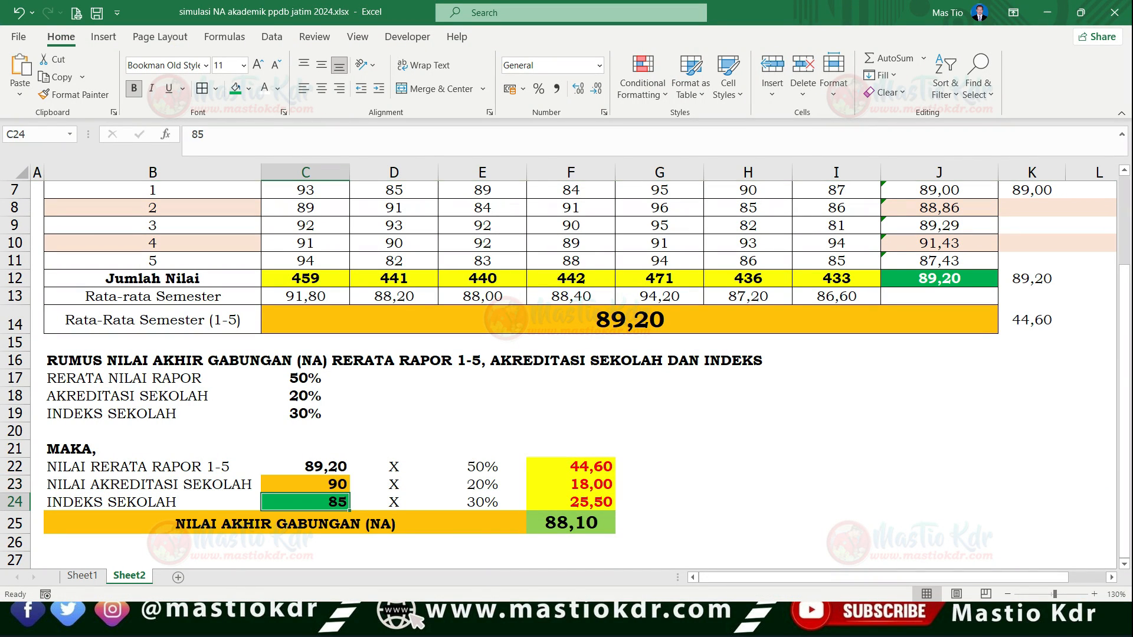
left_click(305, 484)
left_click(305, 502)
type("85")
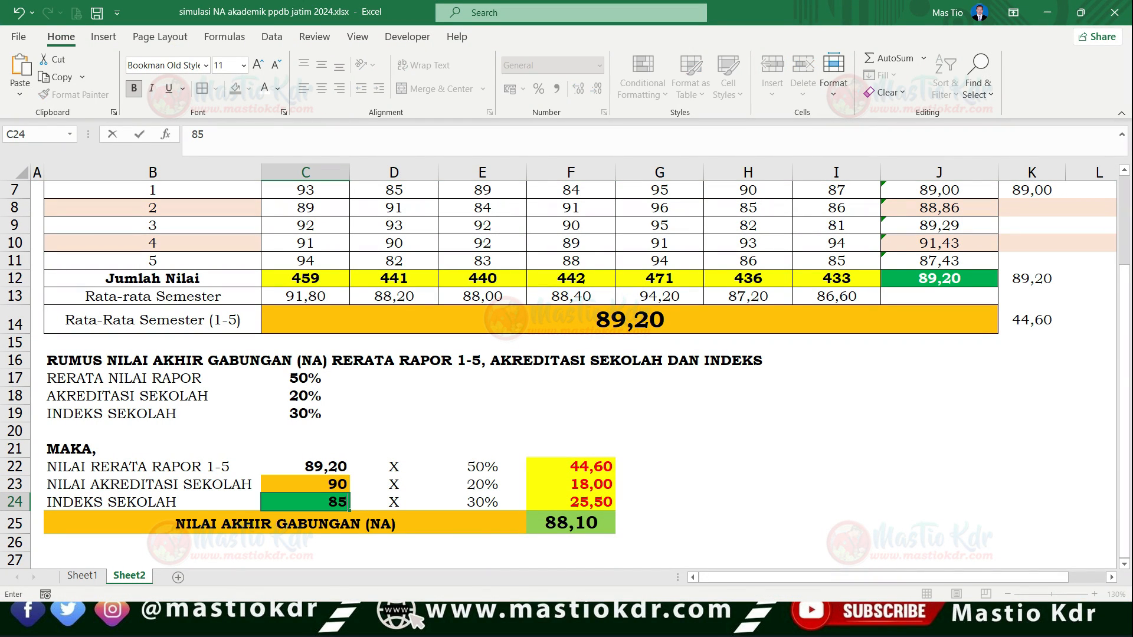
type(",41")
key("Return")
left_click(305, 502)
- Check the school's accreditation score on the PPDB page and set the accreditation score in C23 to 93
left_click(305, 484)
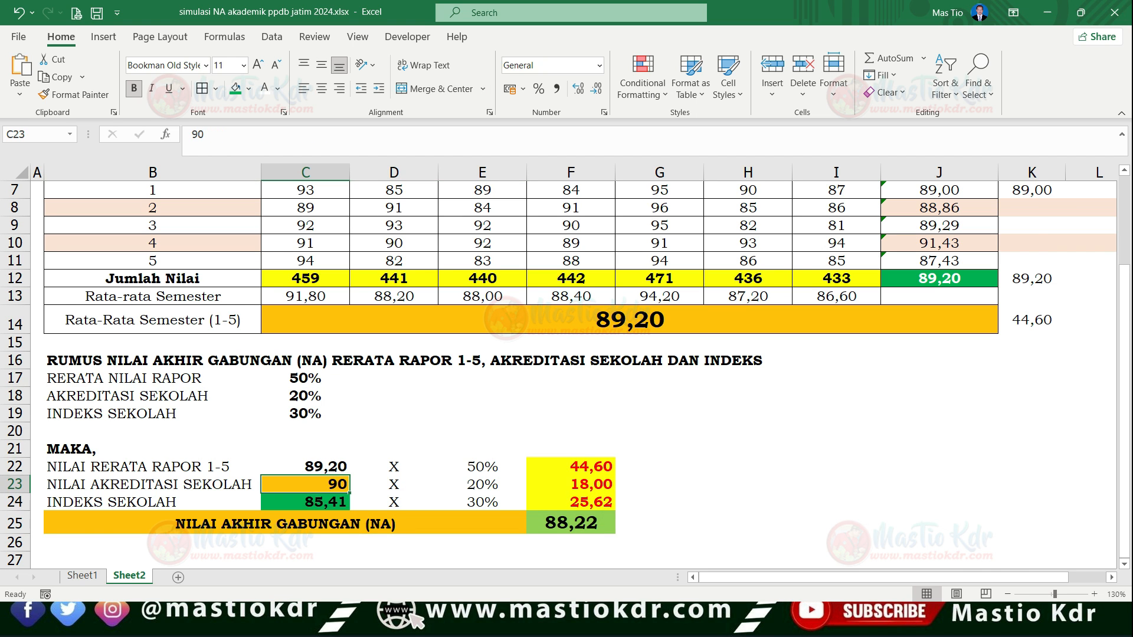
key("alt+Tab")
key("alt+Tab")
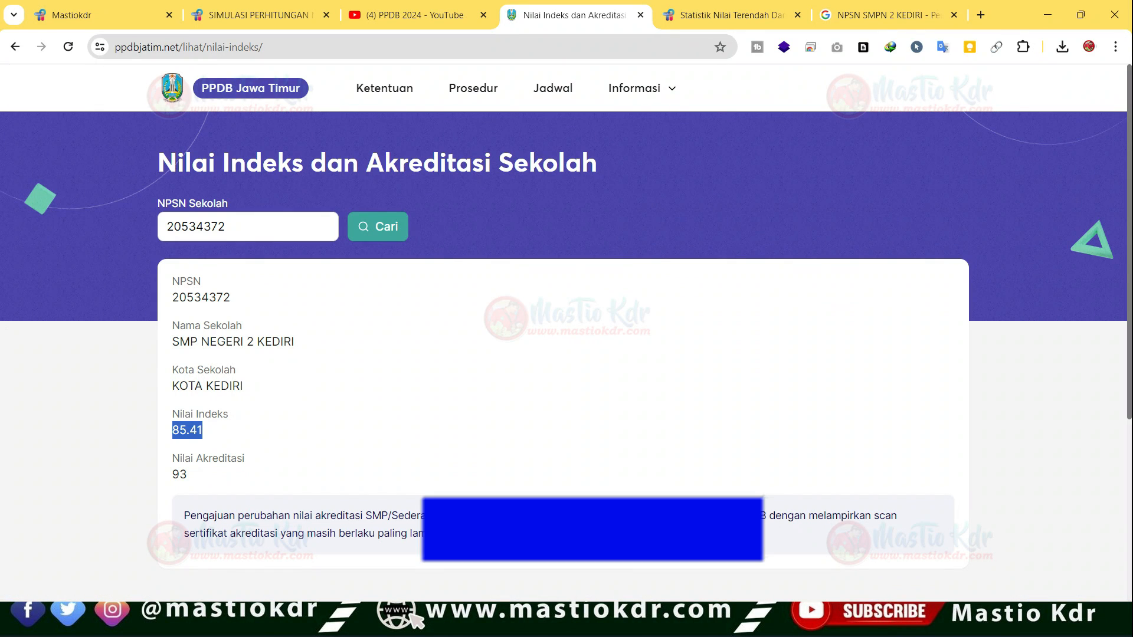
left_click_drag(230, 459, 246, 459)
key("alt+Tab")
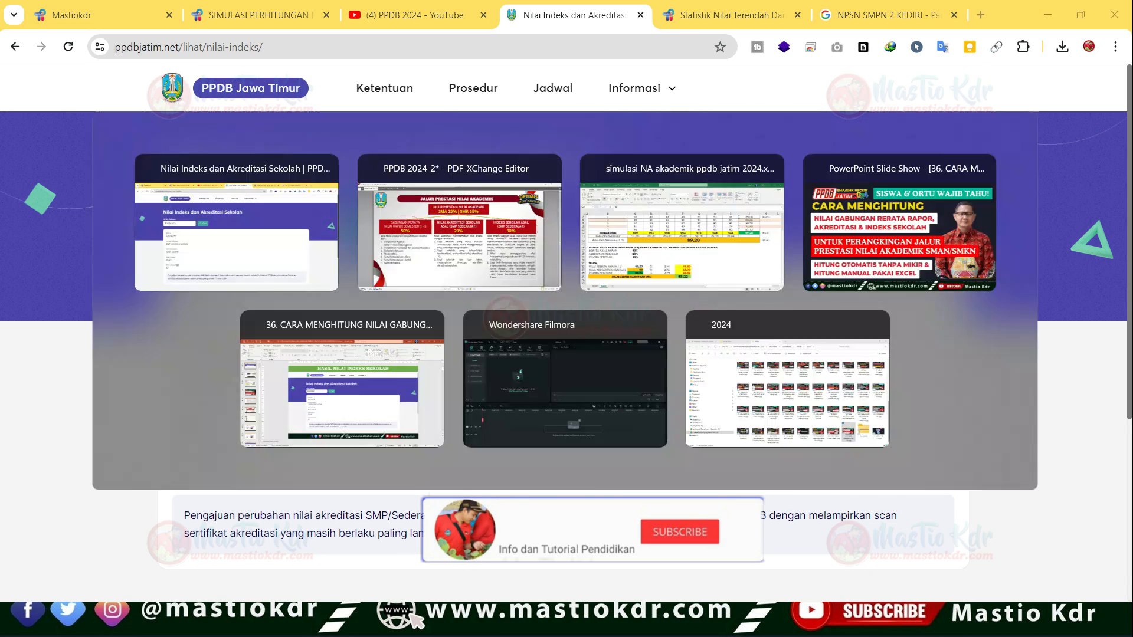
key("alt+Tab")
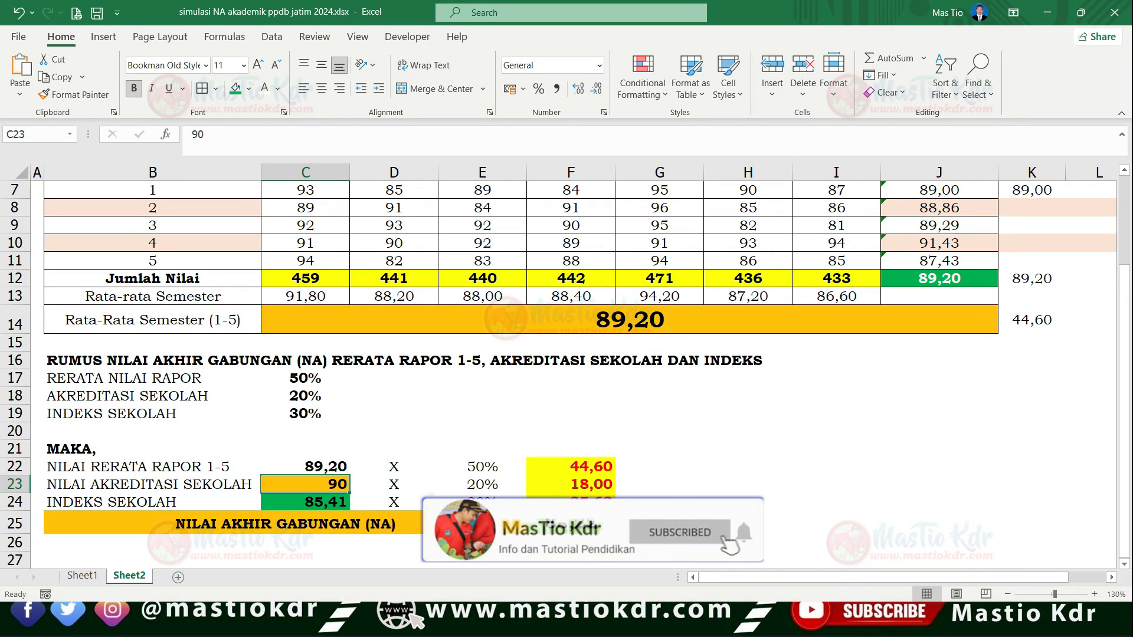
key("BackSpace")
type("3")
key("Return")
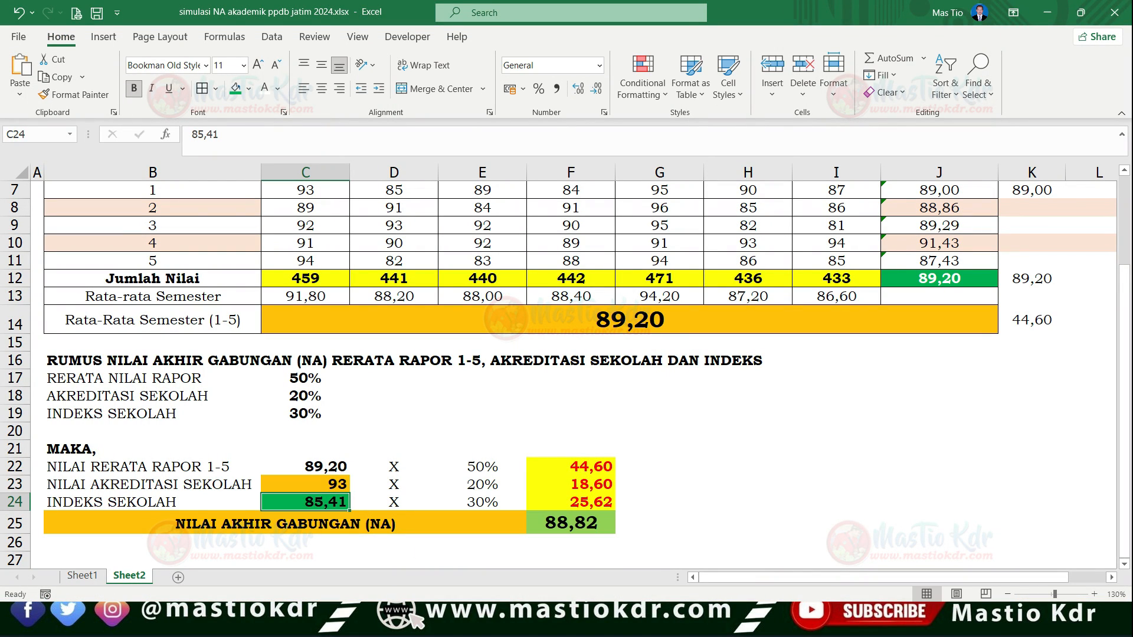
- Review the final score in F25 together with the report average in C14, its weighted score in F22 and the components in C22:C24
left_click(660, 431)
left_click(571, 523)
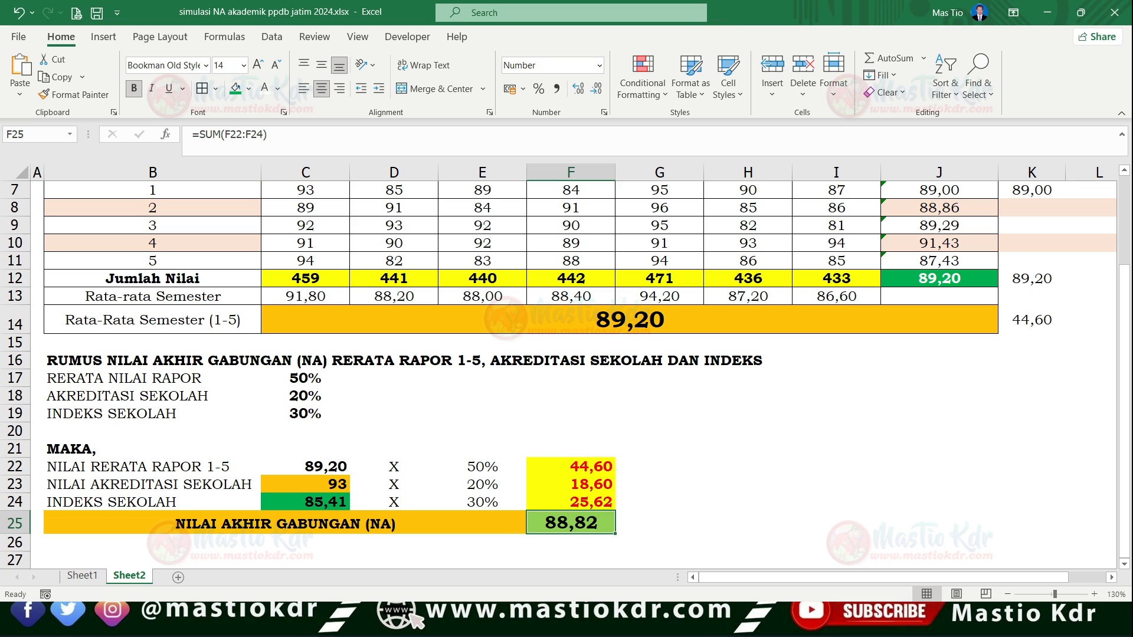
left_click(466, 523)
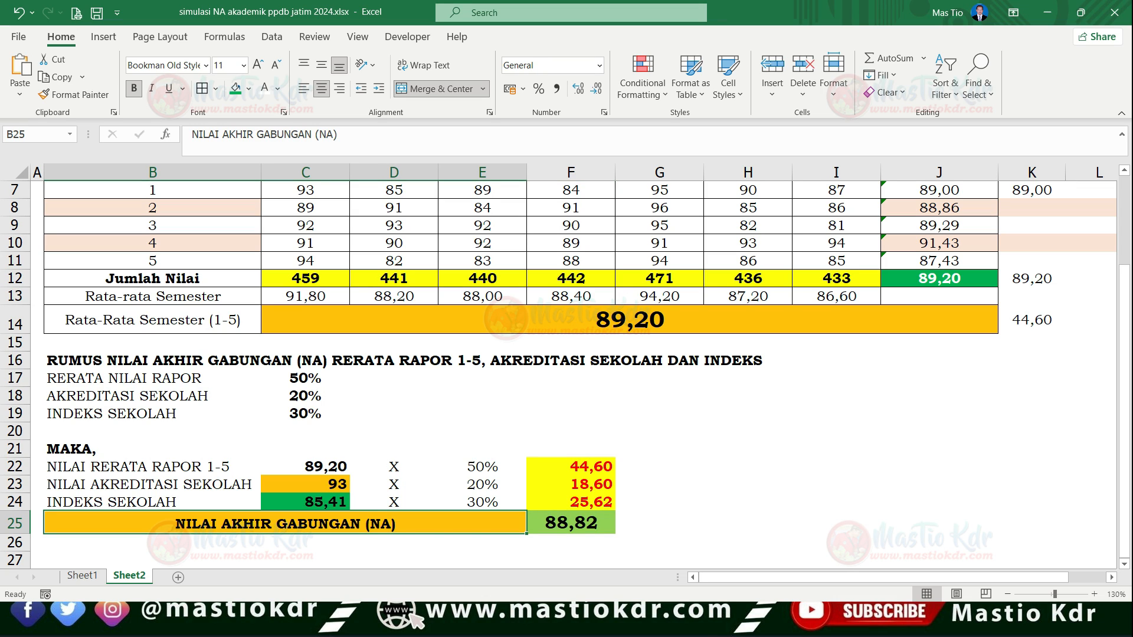
left_click(571, 523)
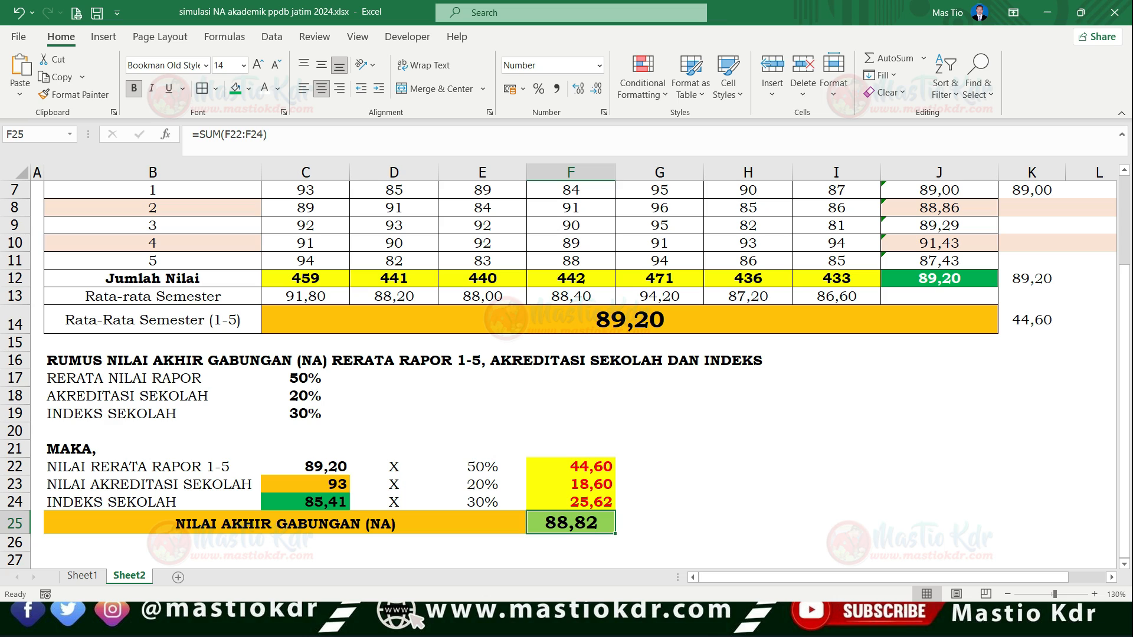
left_click(629, 320)
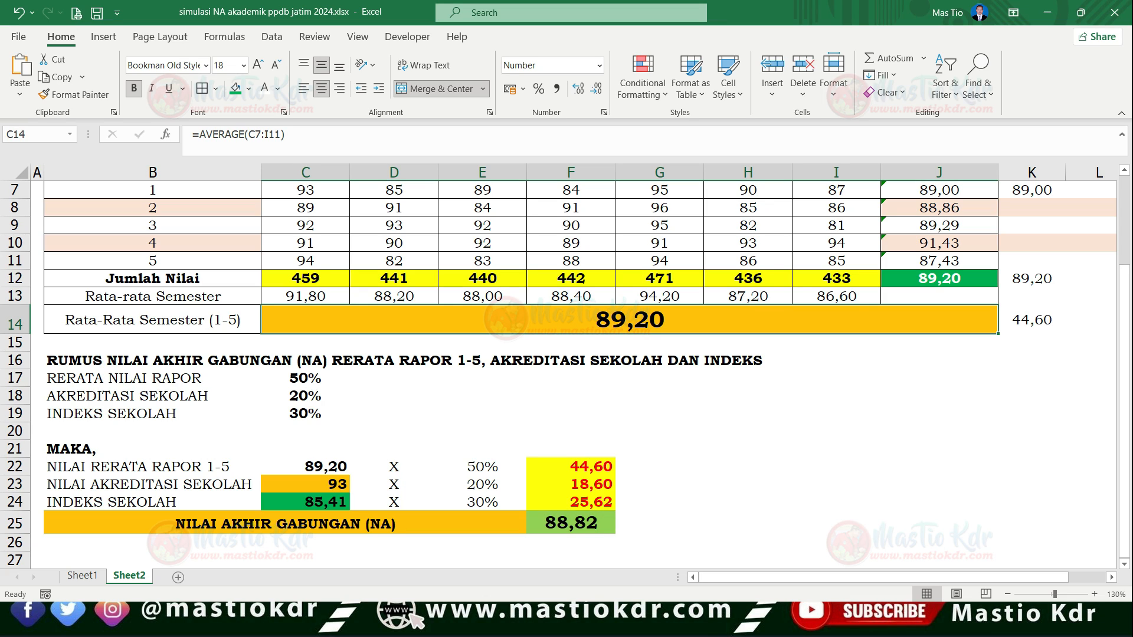
left_click(305, 467)
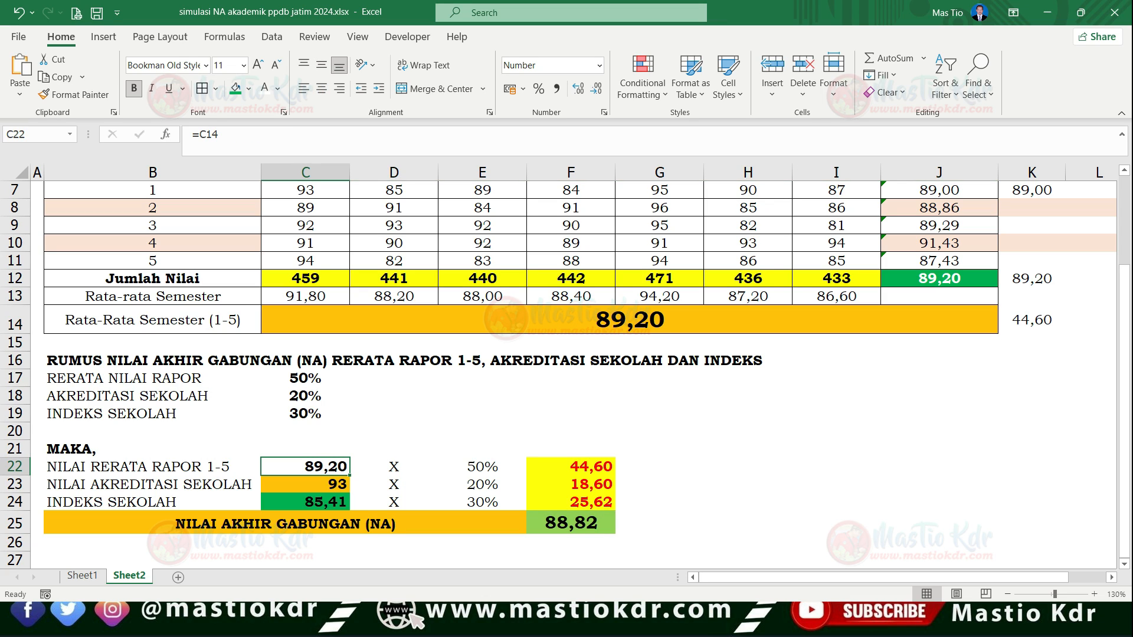
left_click(570, 467)
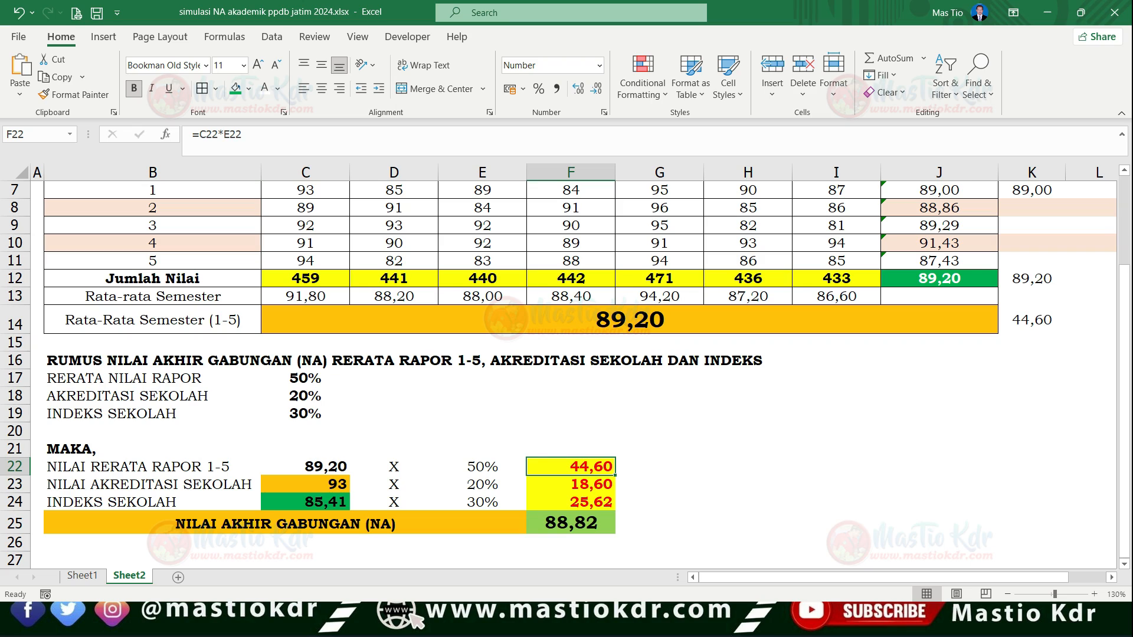
left_click(313, 467)
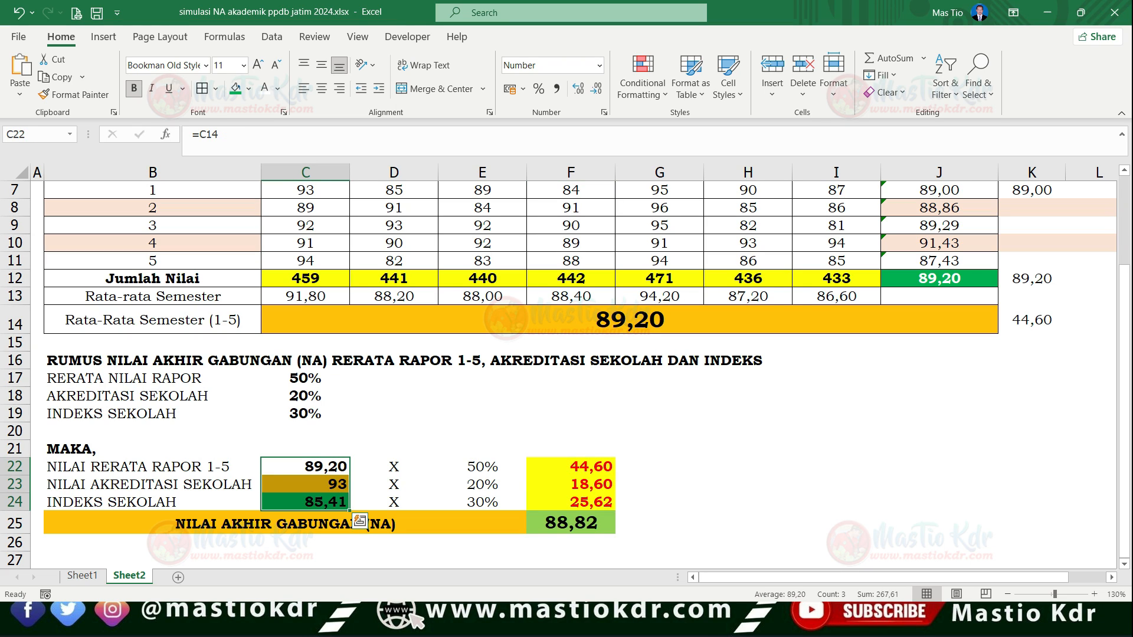
left_click(330, 483)
left_click(319, 502)
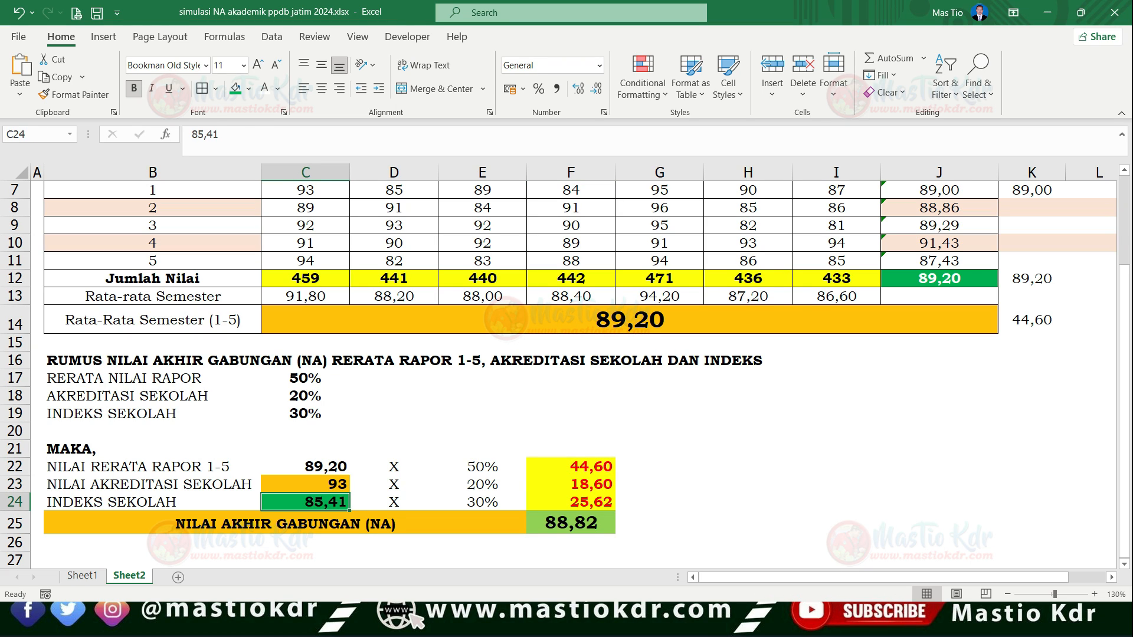
left_click(570, 523)
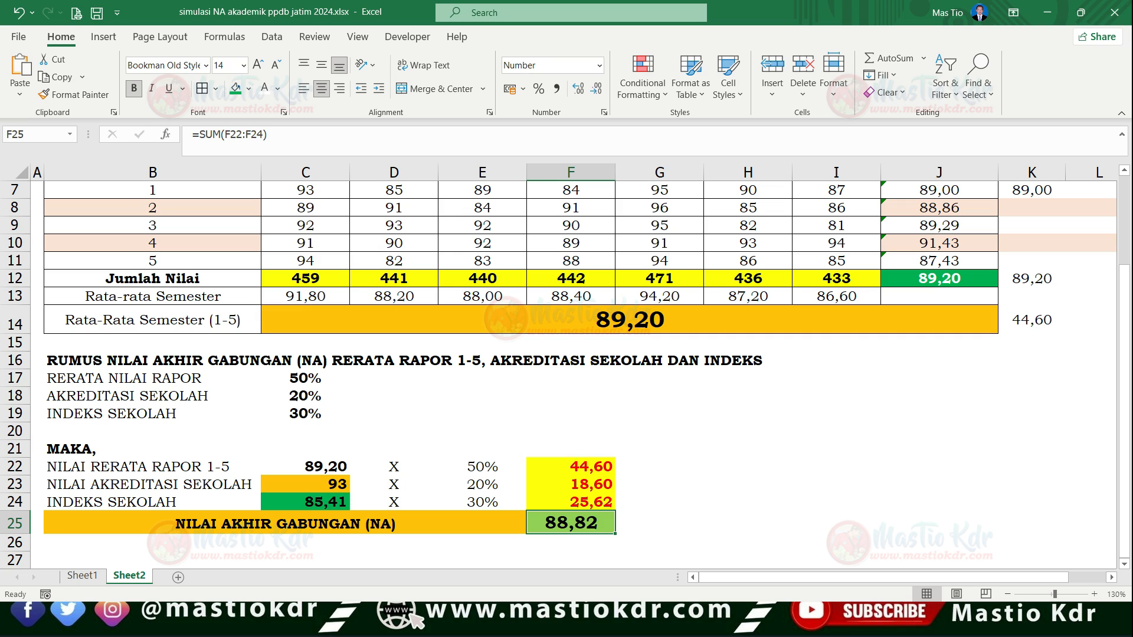
left_click(747, 523)
left_click(571, 543)
left_click(571, 523)
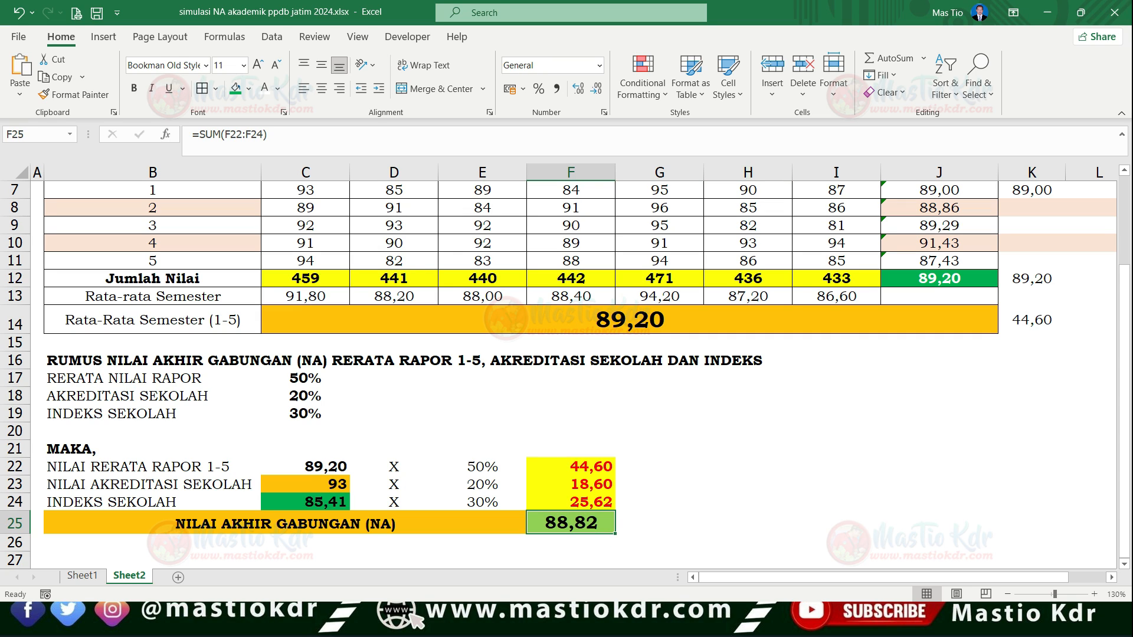
left_click(659, 523)
left_click(570, 523)
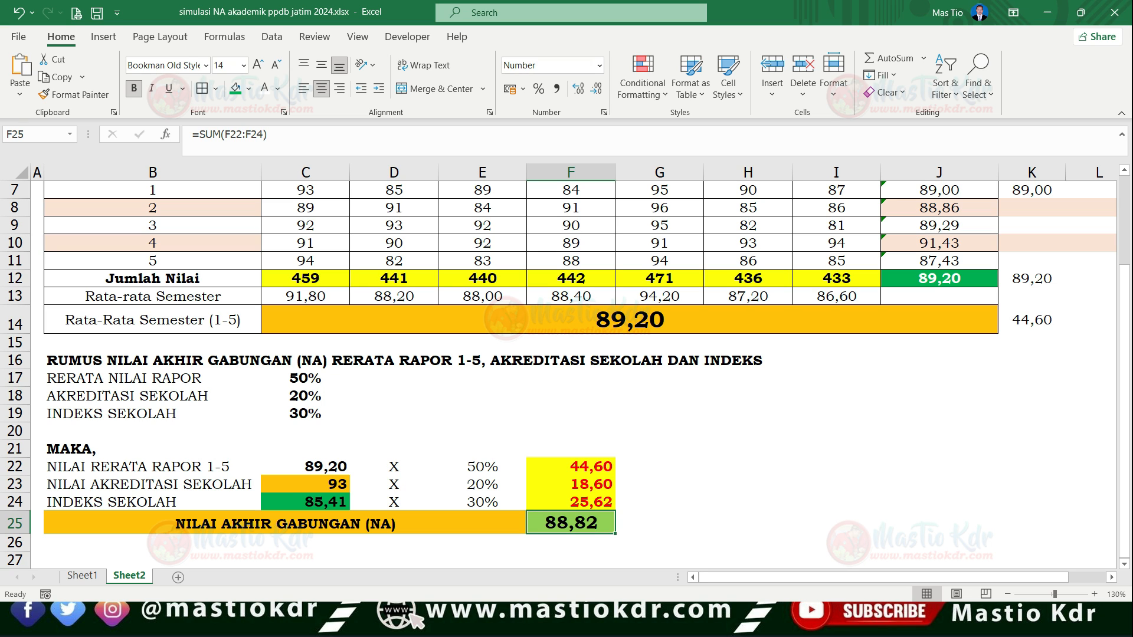
- Switch to the browser and open a statistics page from the PPDB Jawa Timur site's information section
key("alt+Tab")
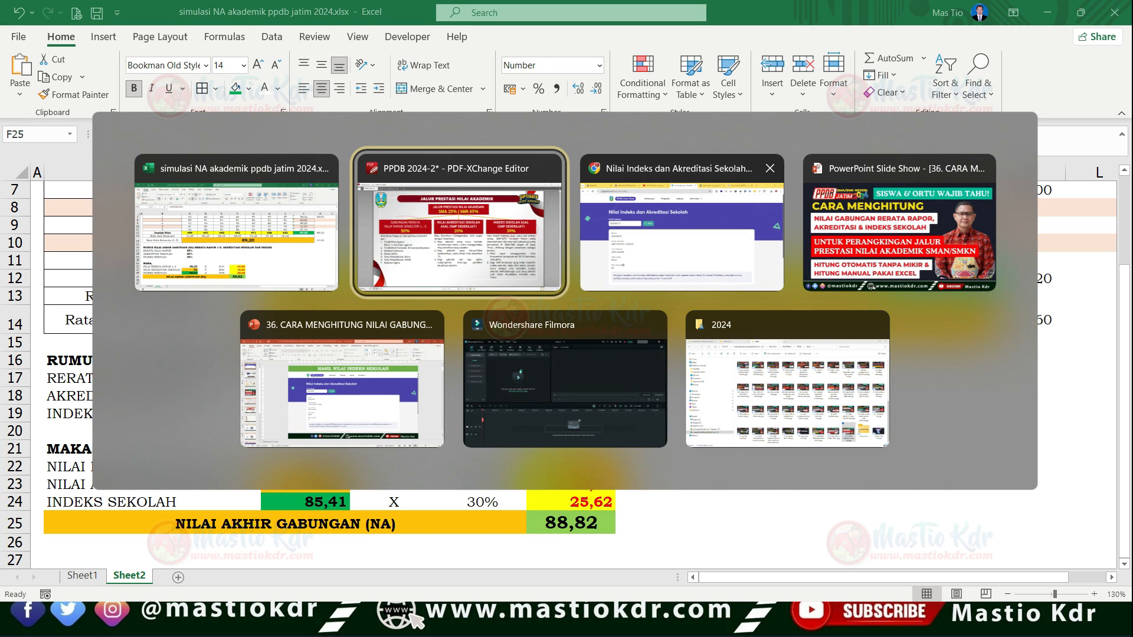
key("alt+Tab")
left_click(642, 88)
left_click(642, 89)
left_click(642, 89)
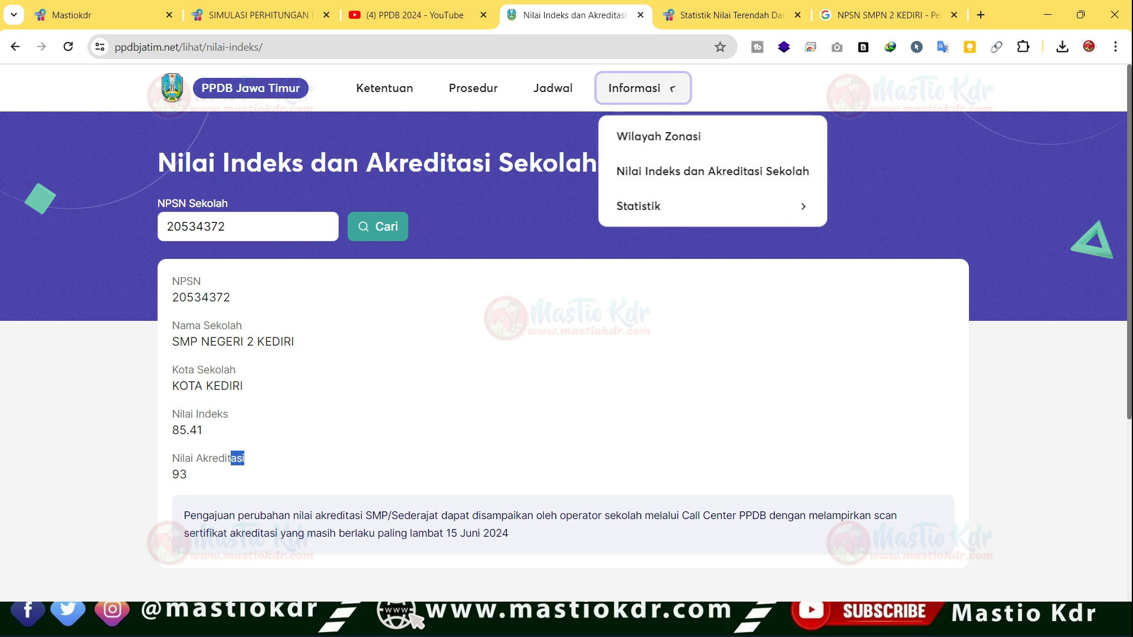
mouse_move(713, 207)
mouse_move(642, 89)
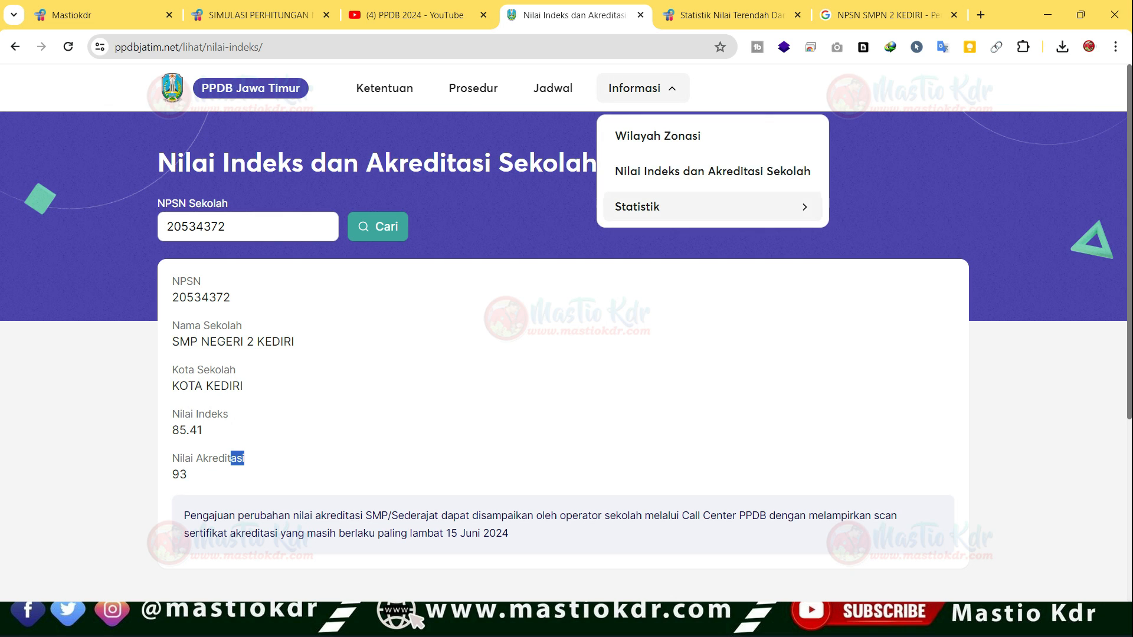
left_click(968, 242)
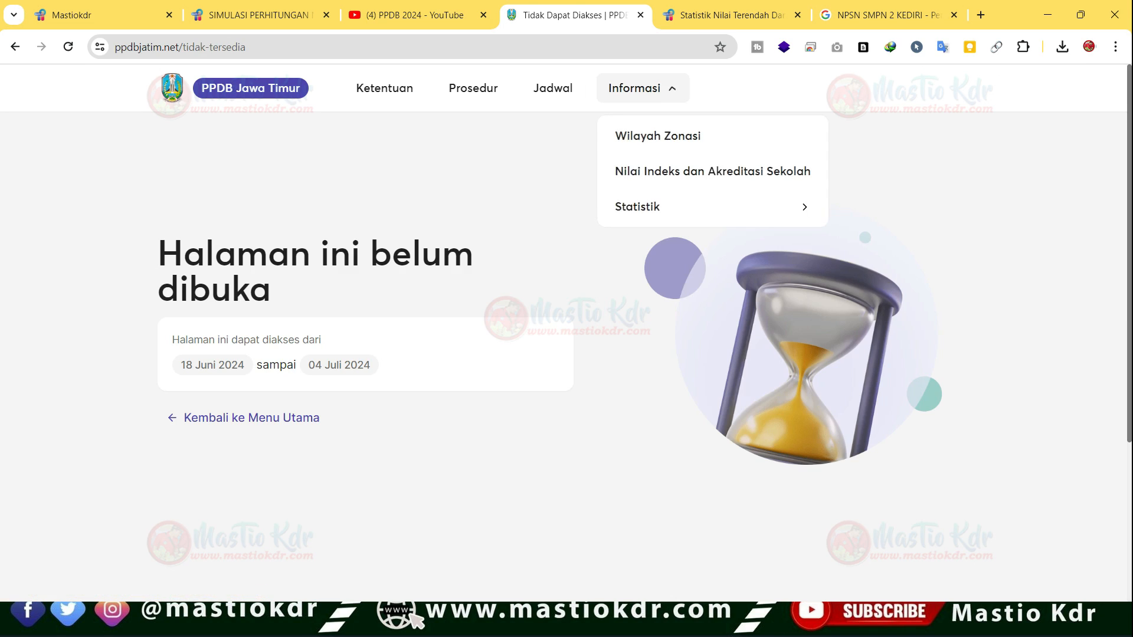
left_click(968, 242)
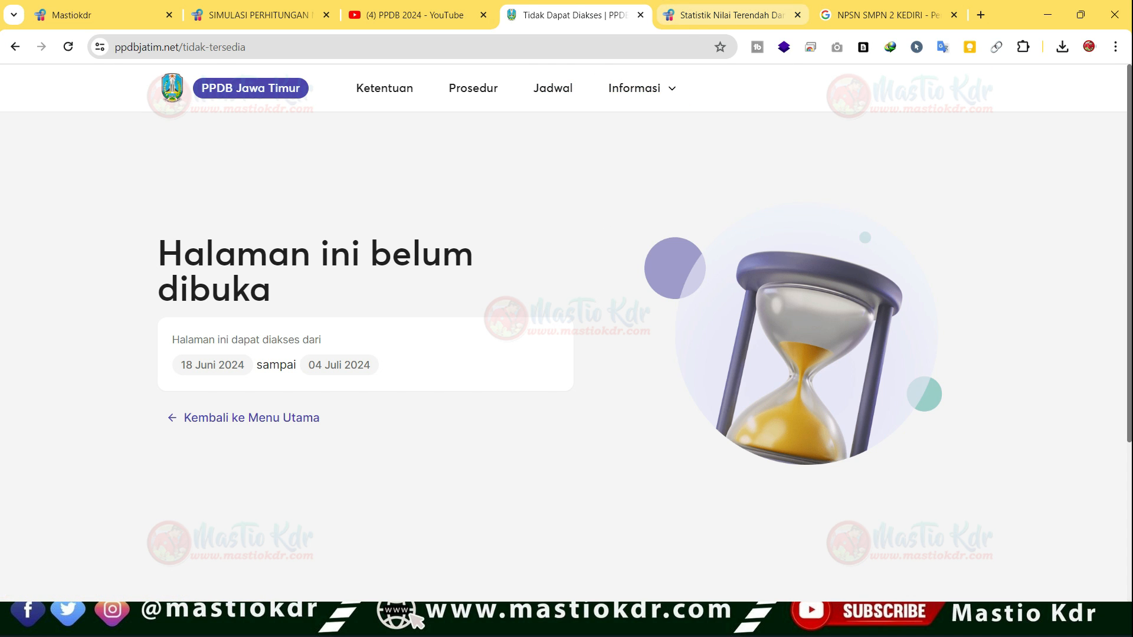
- Examine the mastiokdr.com article on the lowest and highest academic scores accepted in PPDB Jatim 2023
left_click(732, 15)
scroll(566, 334, "up", 10)
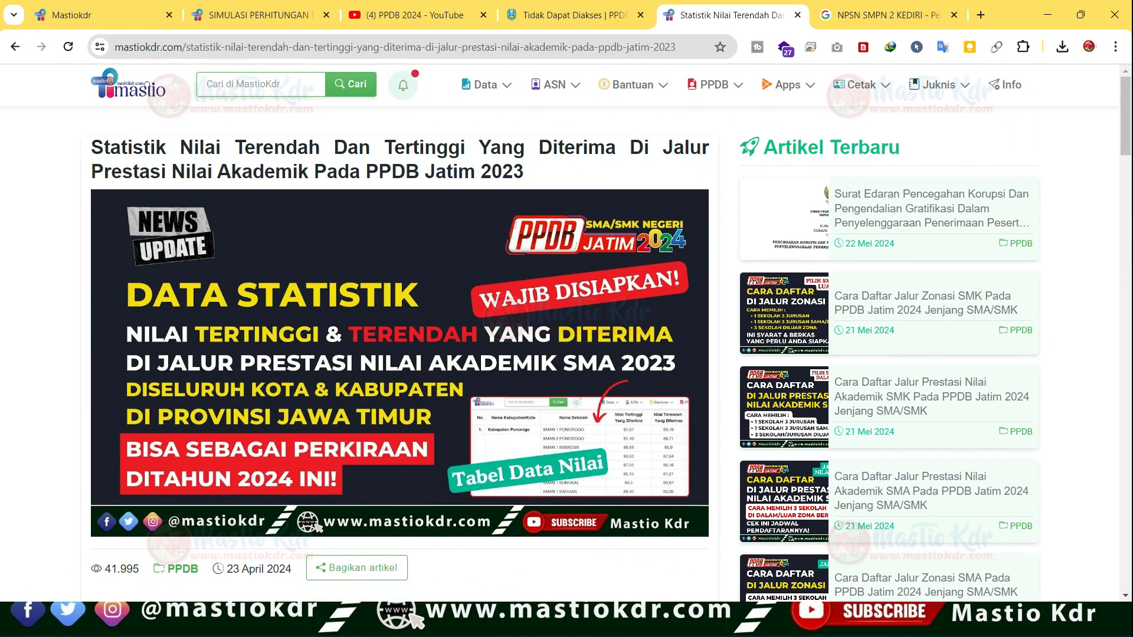
left_click_drag(103, 147, 539, 148)
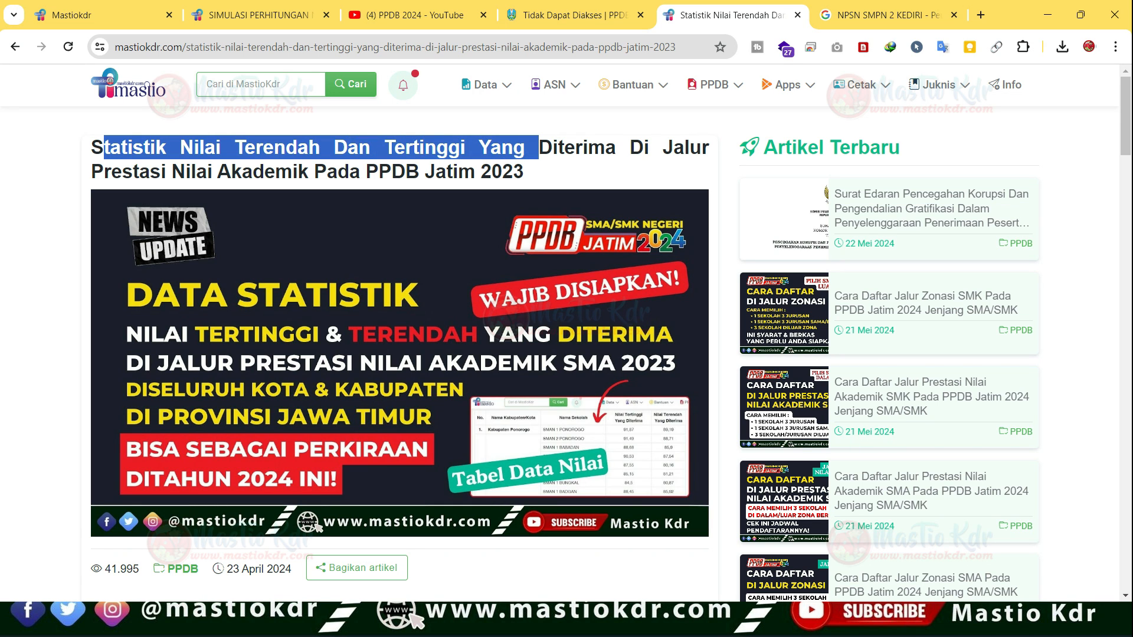
double_click(194, 171)
left_click(193, 172)
scroll(566, 333, "down", 5)
scroll(566, 333, "up", 5)
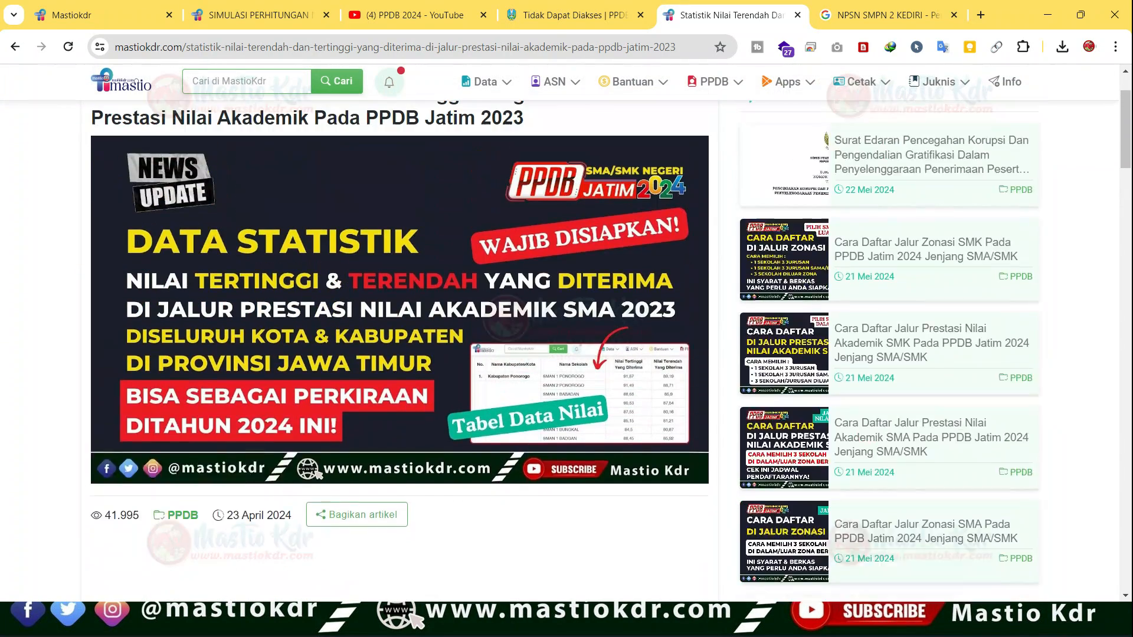
- Check the year in the article's title and find its table of highest and lowest accepted scores per school
scroll(566, 334, "up", 1)
left_click_drag(502, 171, 524, 171)
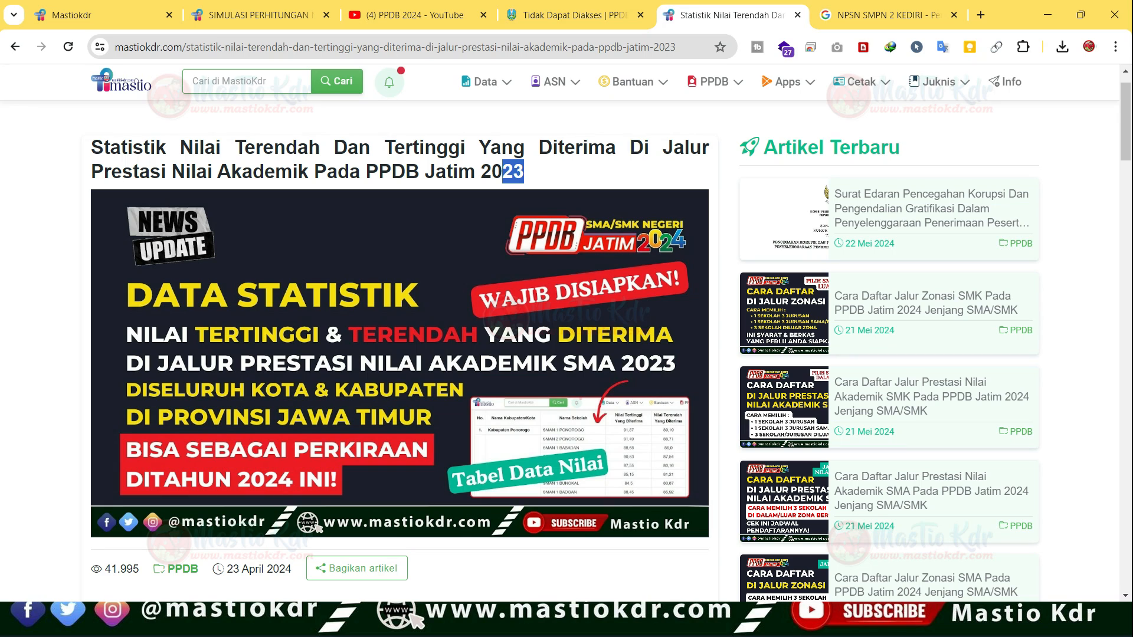
scroll(567, 333, "down", 4)
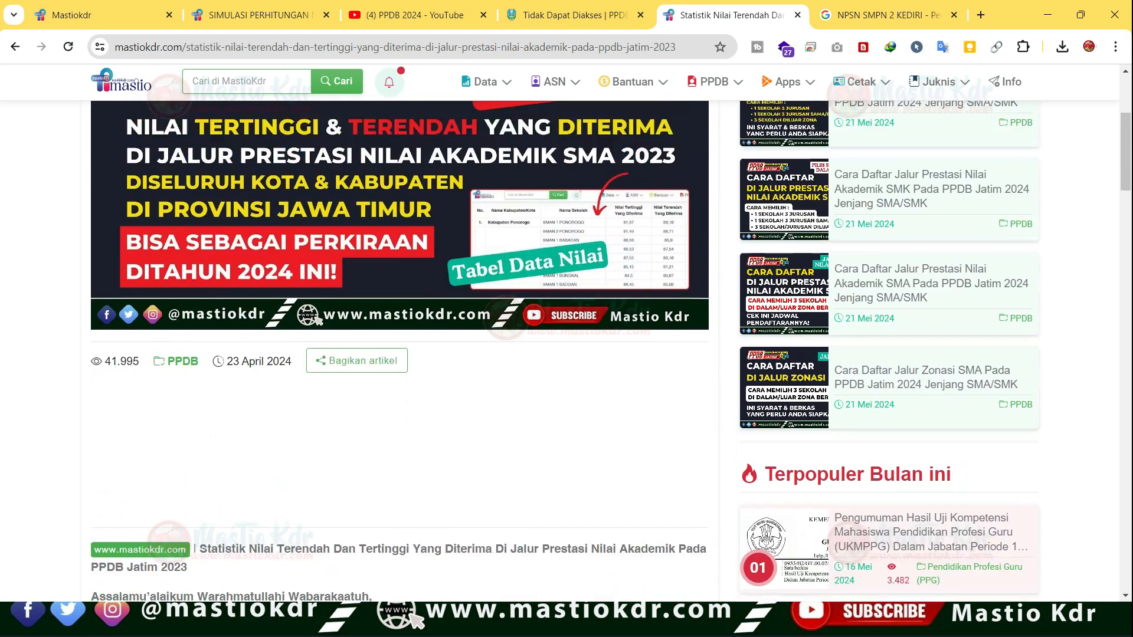
scroll(567, 334, "down", 15)
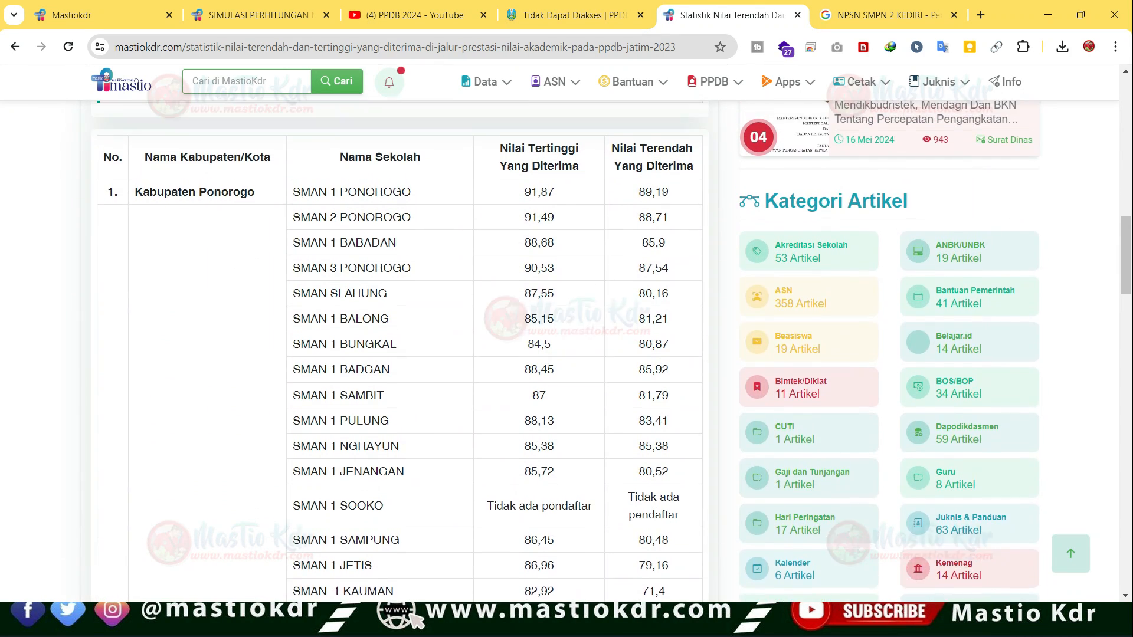
- Compare the highest and lowest accepted scores of SMAN 1 PONOROGO in the Kabupaten Ponorogo section of the table
scroll(567, 334, "up", 1)
mouse_move(554, 234)
left_mouse_down()
mouse_move(531, 234)
mouse_move(646, 235)
mouse_move(524, 234)
mouse_move(548, 235)
left_mouse_up()
left_click(525, 234)
left_click(548, 235)
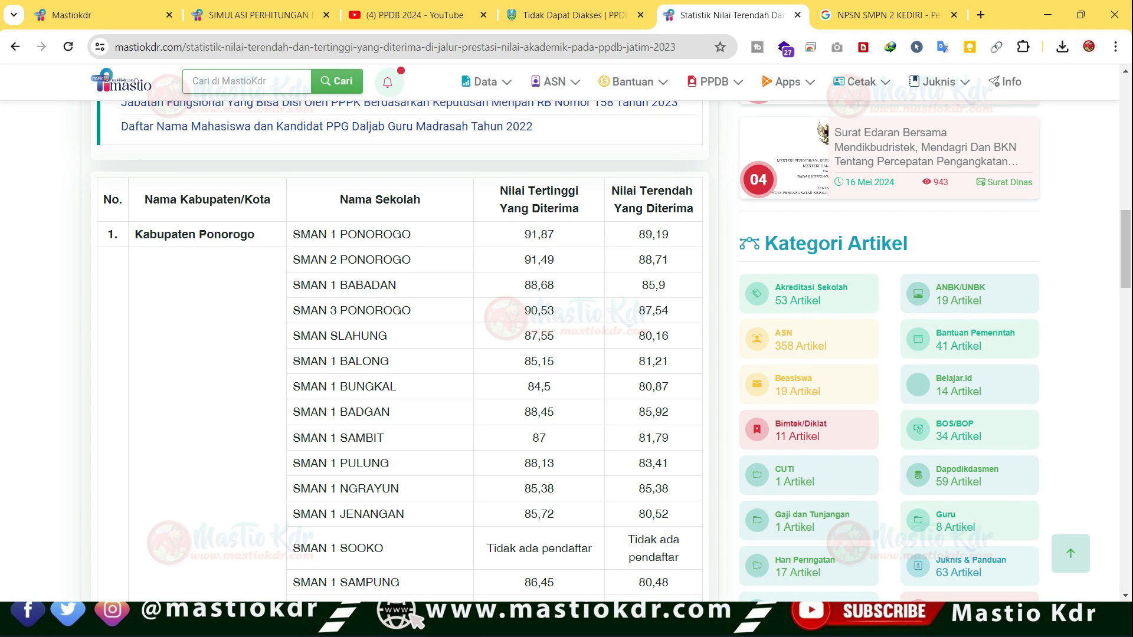
left_click_drag(310, 234, 392, 234)
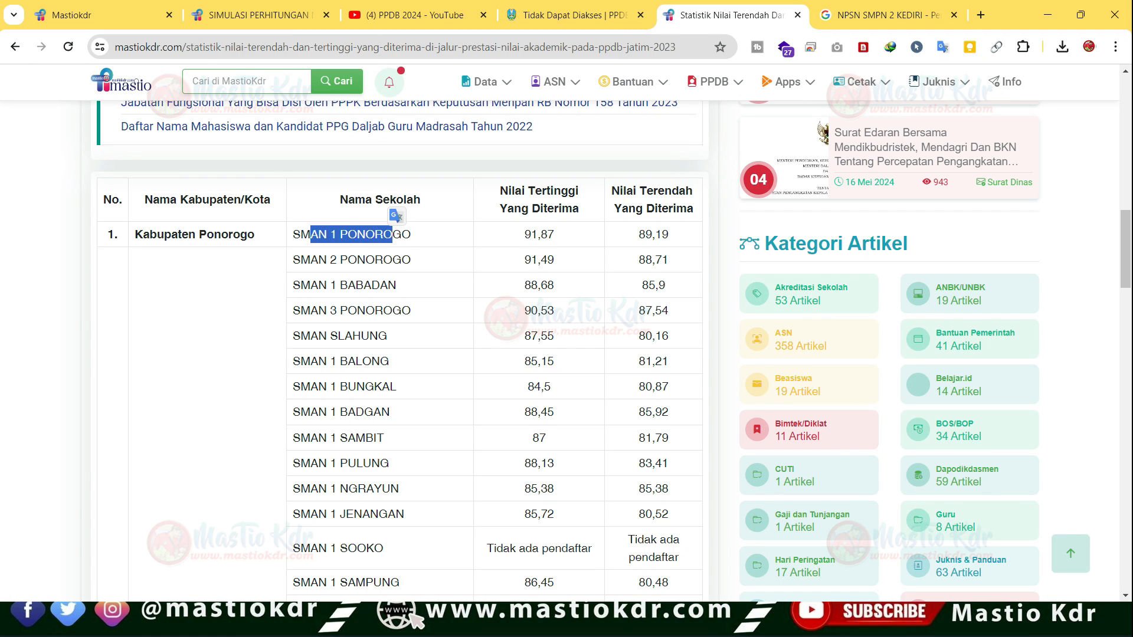
left_click_drag(525, 235, 548, 234)
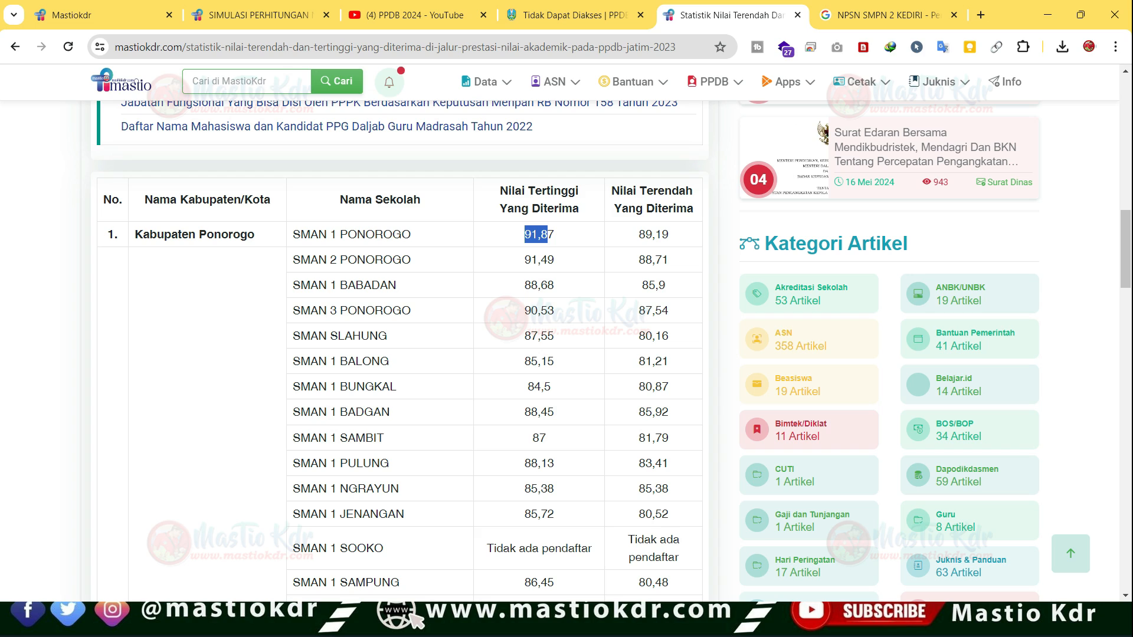
left_click_drag(639, 235, 670, 234)
left_click(670, 235)
left_click_drag(525, 235, 555, 234)
left_click_drag(639, 234, 662, 234)
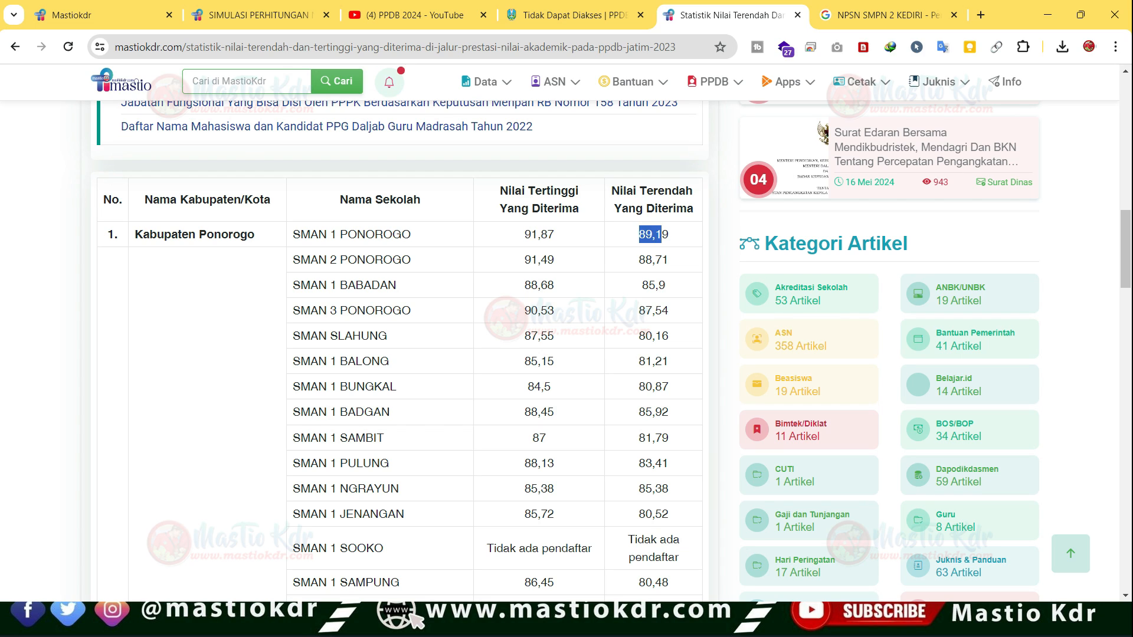
left_click_drag(525, 235, 548, 234)
left_click(554, 234)
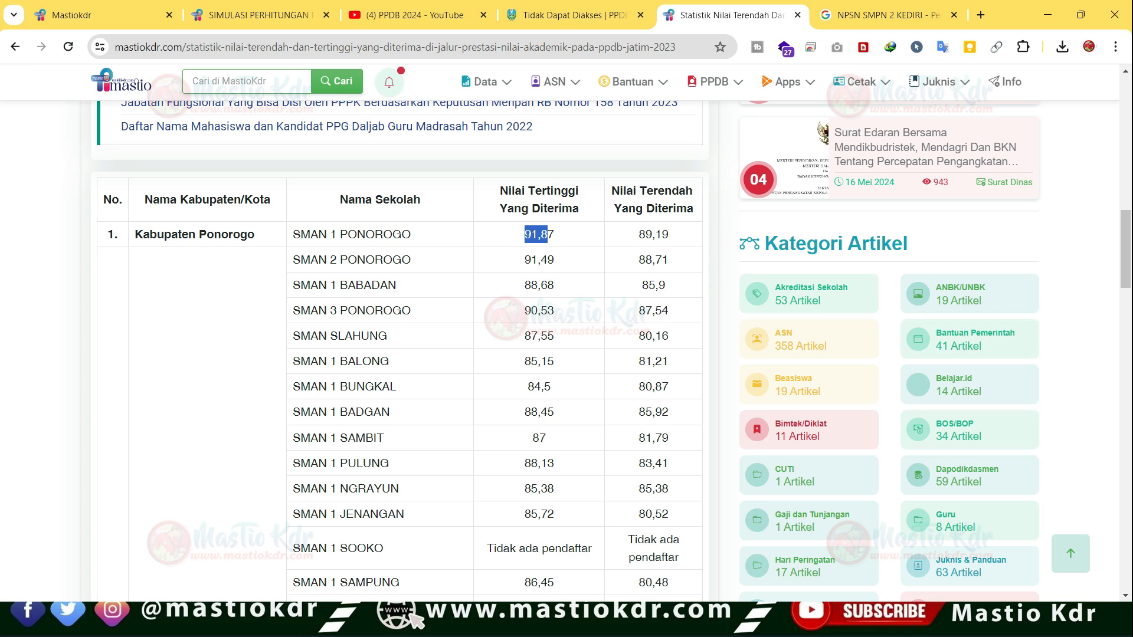
- Highlight SMAN 1 PONOROGO's accepted scores in the table, from the highest to the lowest value
left_click(549, 234)
double_click(539, 234)
left_click(540, 235)
left_click_drag(531, 235, 669, 235)
left_click(669, 235)
- Switch to the Excel workbook and compare the semester 1-5 report average with the combined final score (NA)
key("alt+Tab")
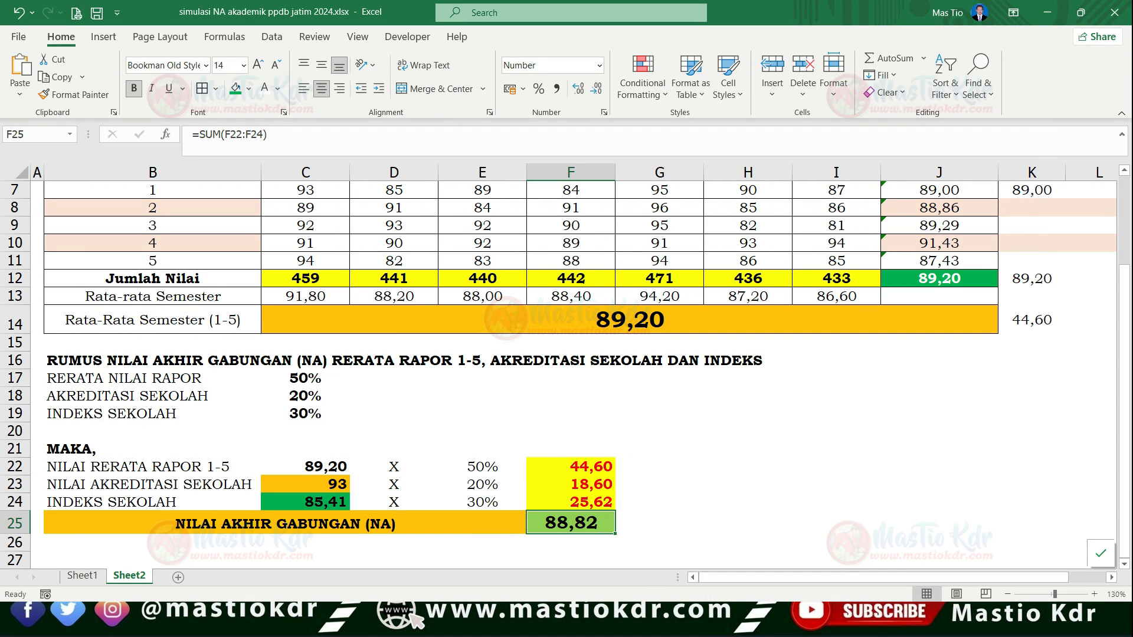
left_click(629, 319)
left_click(571, 361)
left_click(590, 319)
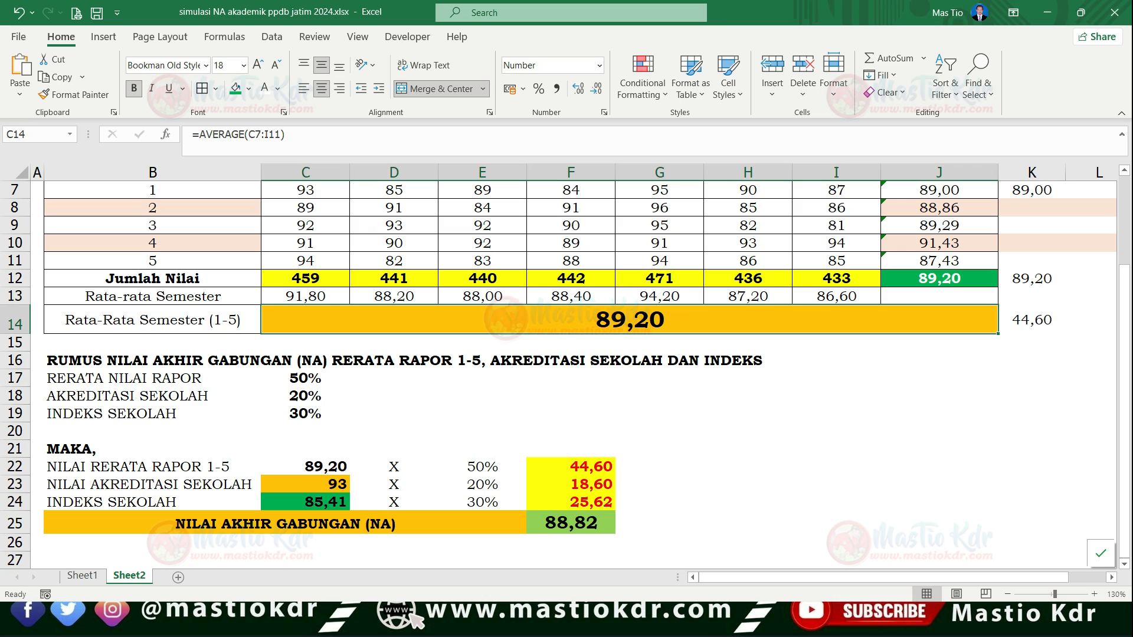
left_click(571, 523)
left_click(629, 320)
left_click(153, 320)
left_click(305, 467)
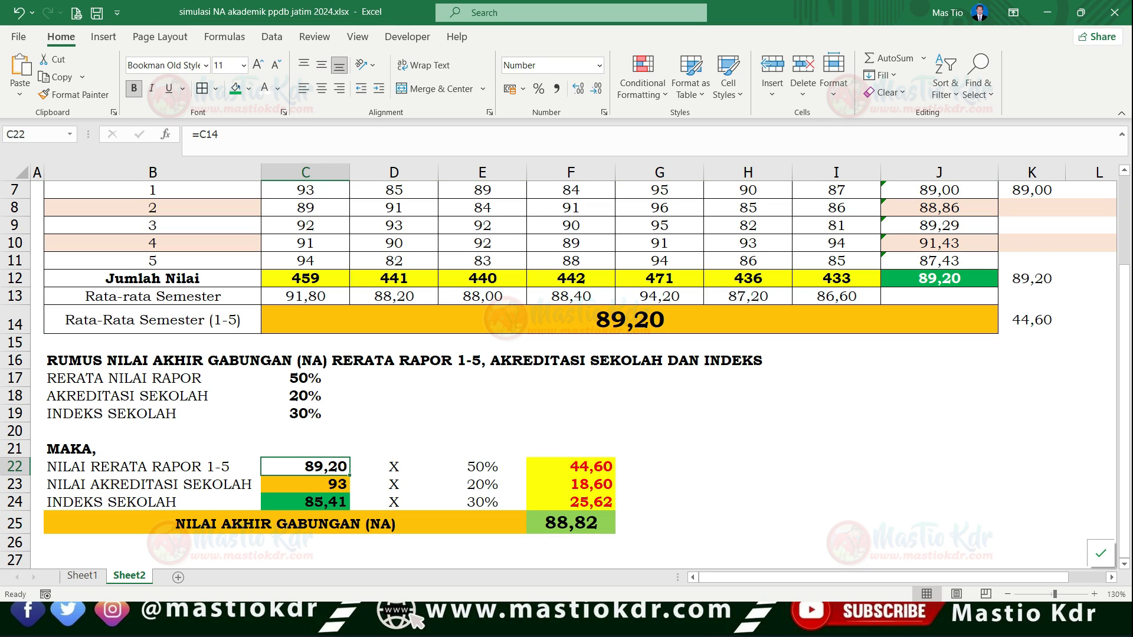
- Check the weights for the report average and school accreditation in the final score formula section
left_click(393, 450)
left_click(305, 378)
left_click(305, 396)
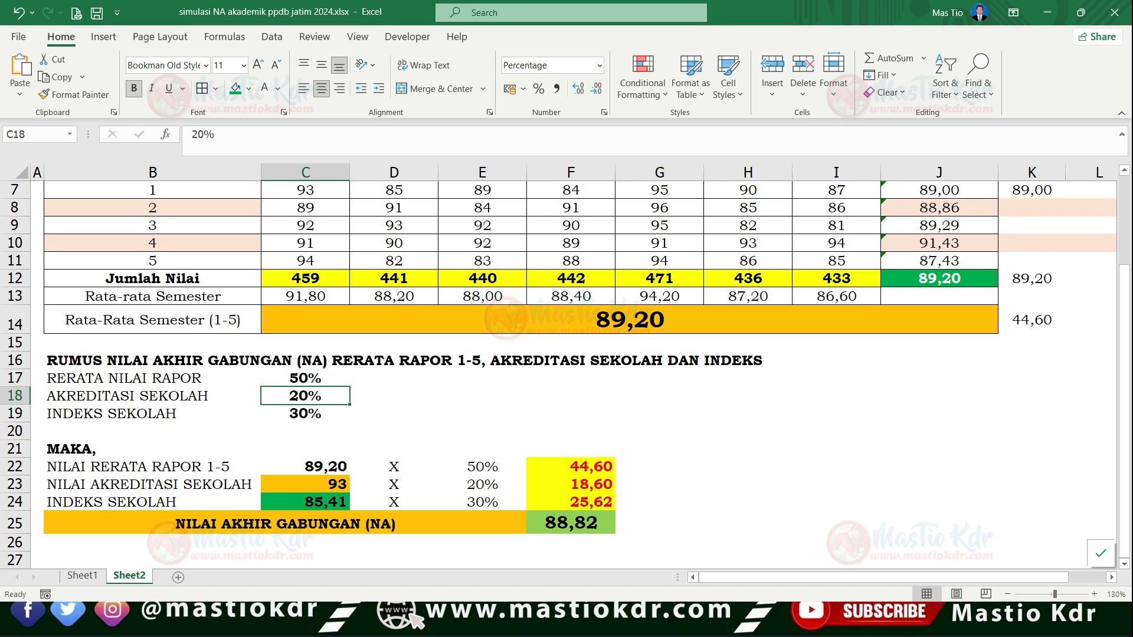
left_click(305, 378)
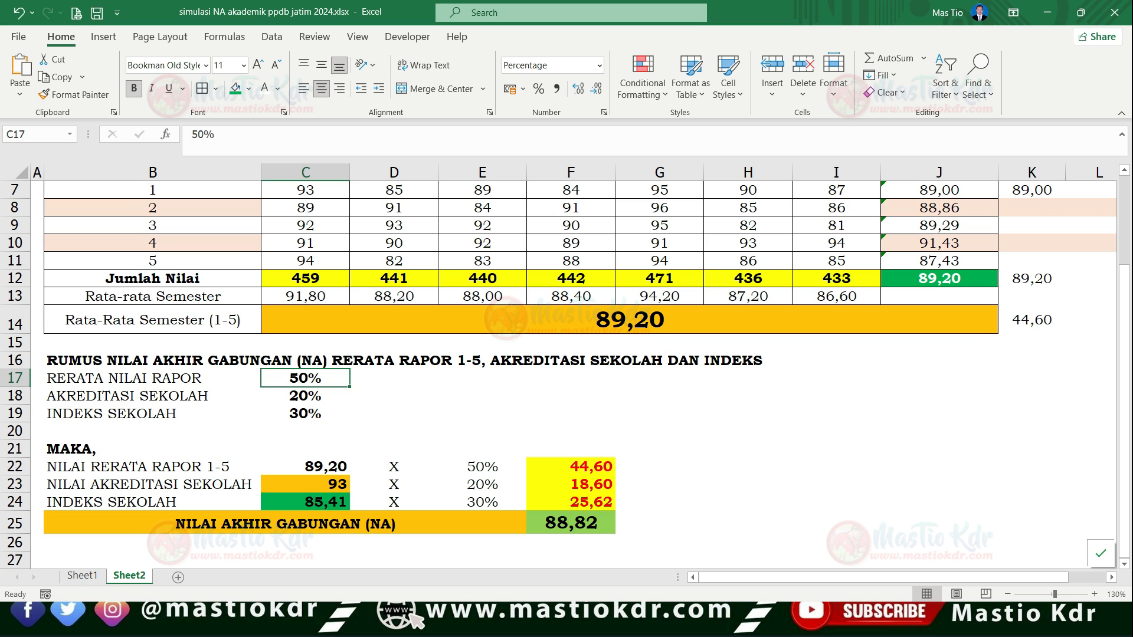
- Review the subject grades in the semester table and the semester 1-5 average calculated from them
scroll(566, 371, "up", 2)
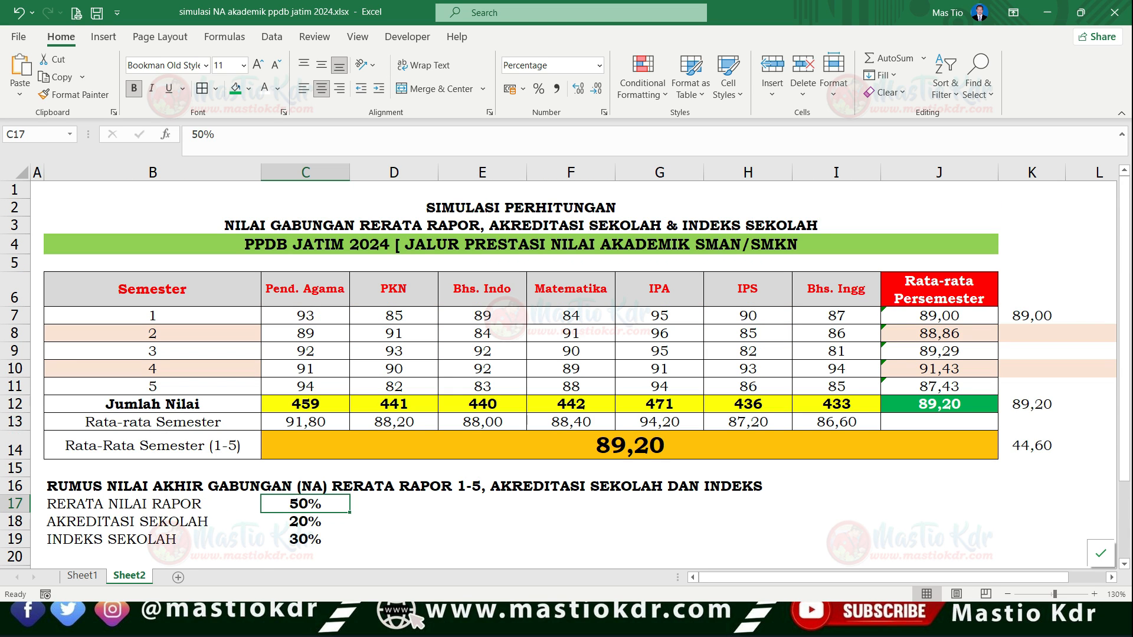
left_click(305, 315)
left_click(305, 333)
left_click(305, 315)
left_click(394, 316)
left_click(571, 315)
scroll(571, 316, "down", 1)
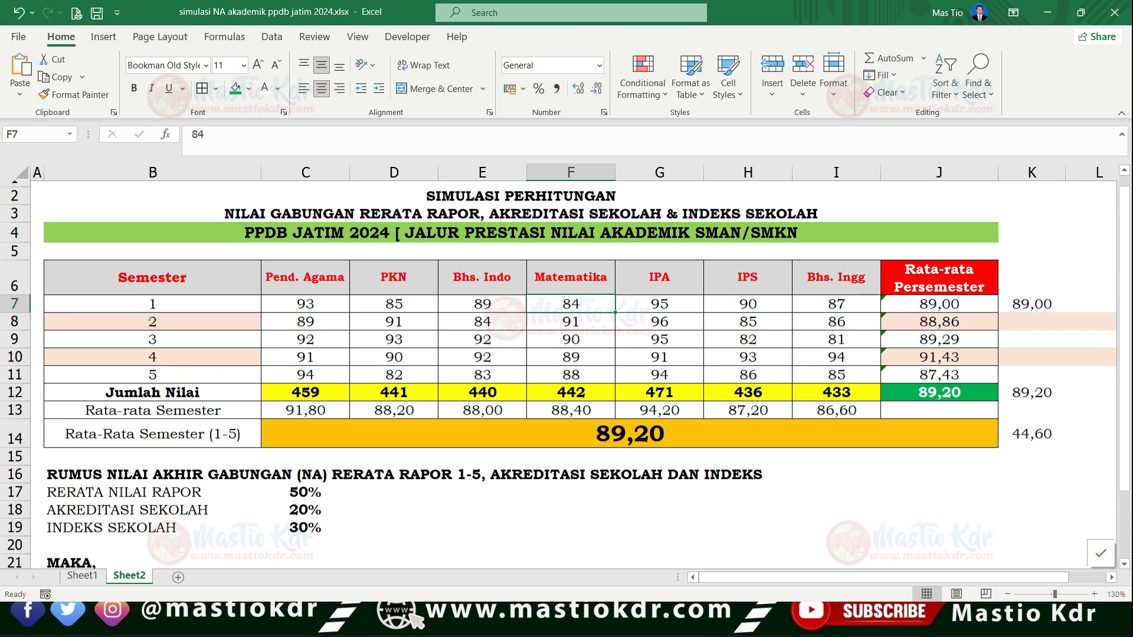
left_click(629, 392)
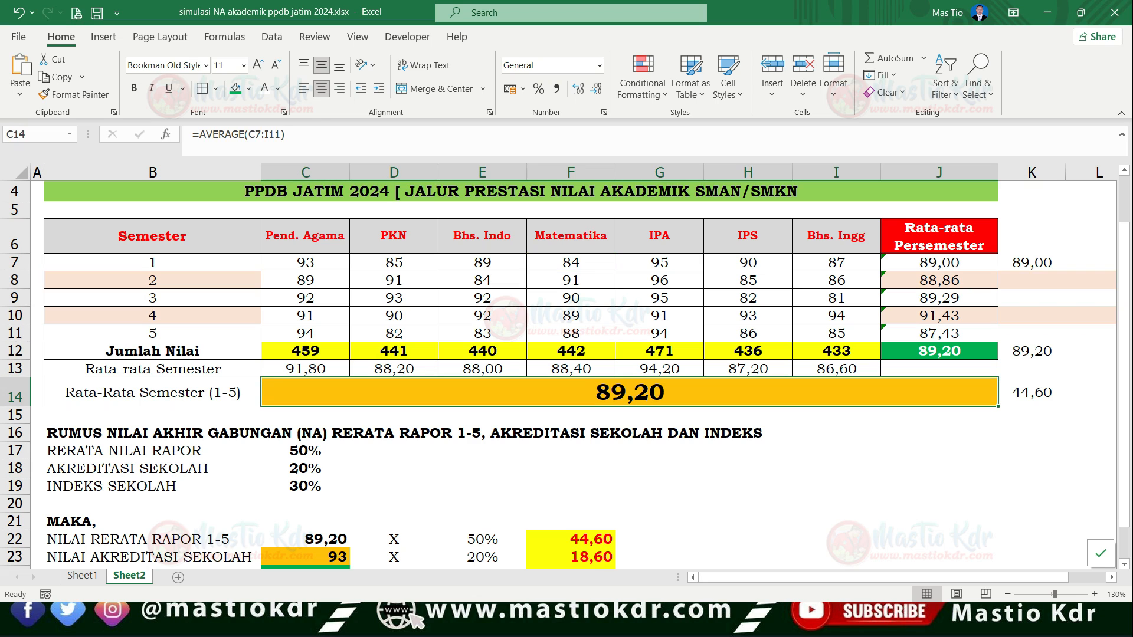
scroll(571, 375, "down", 1)
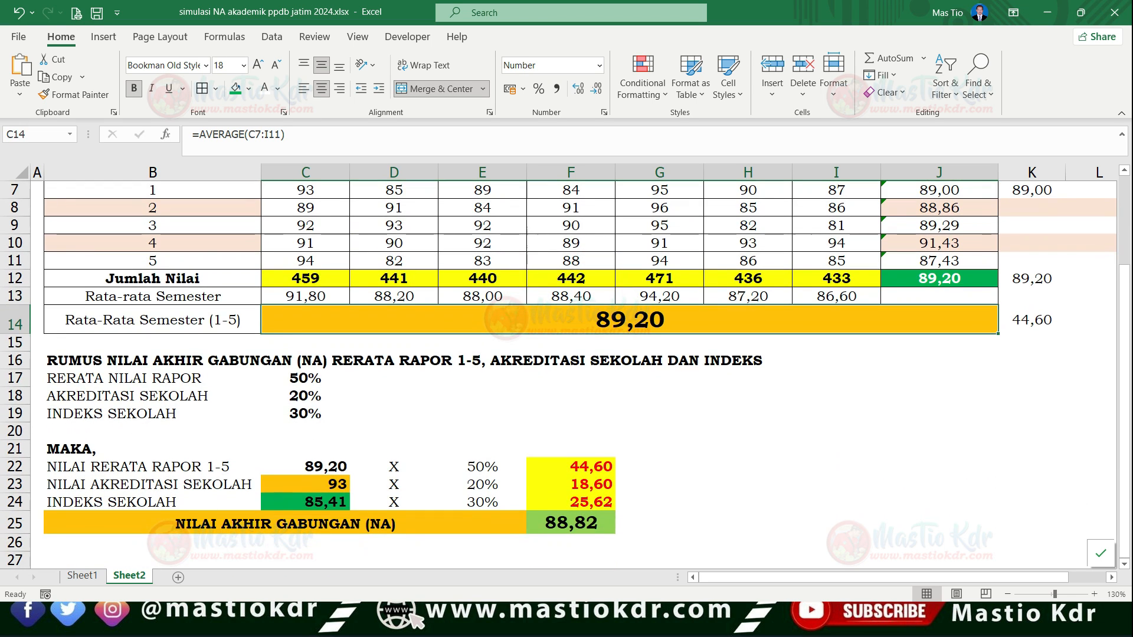
- Switch to the browser and open the Simulasi Nilai Akhir PPDB 2024 page from the mastiokdr.com home page, at its subject grade table
key("alt+Tab")
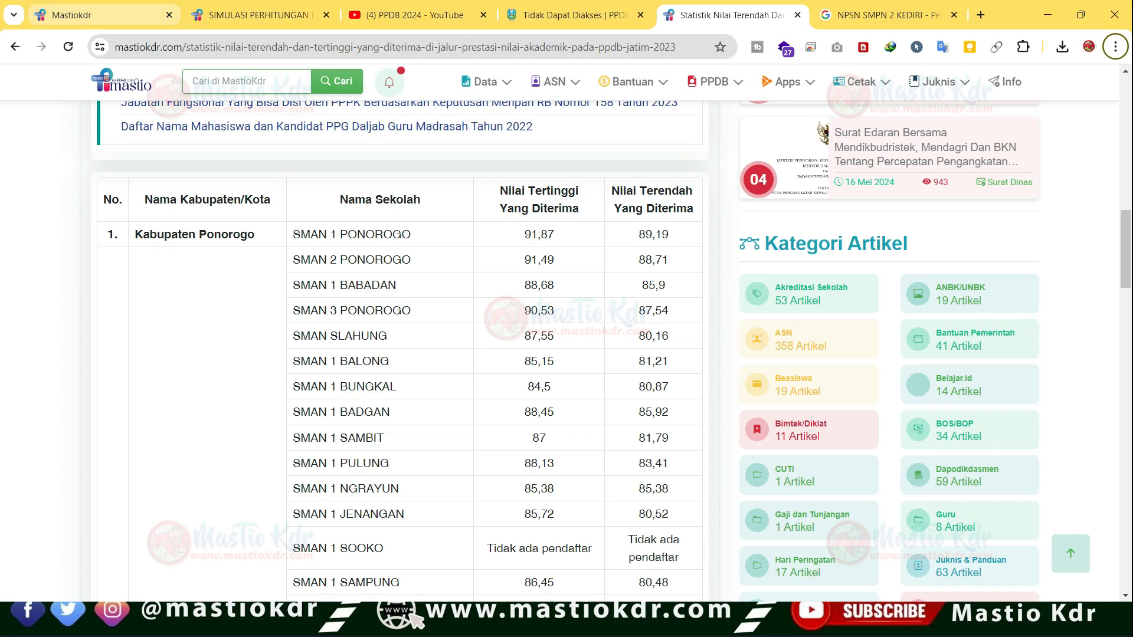
left_click(98, 15)
key("ctrl+l")
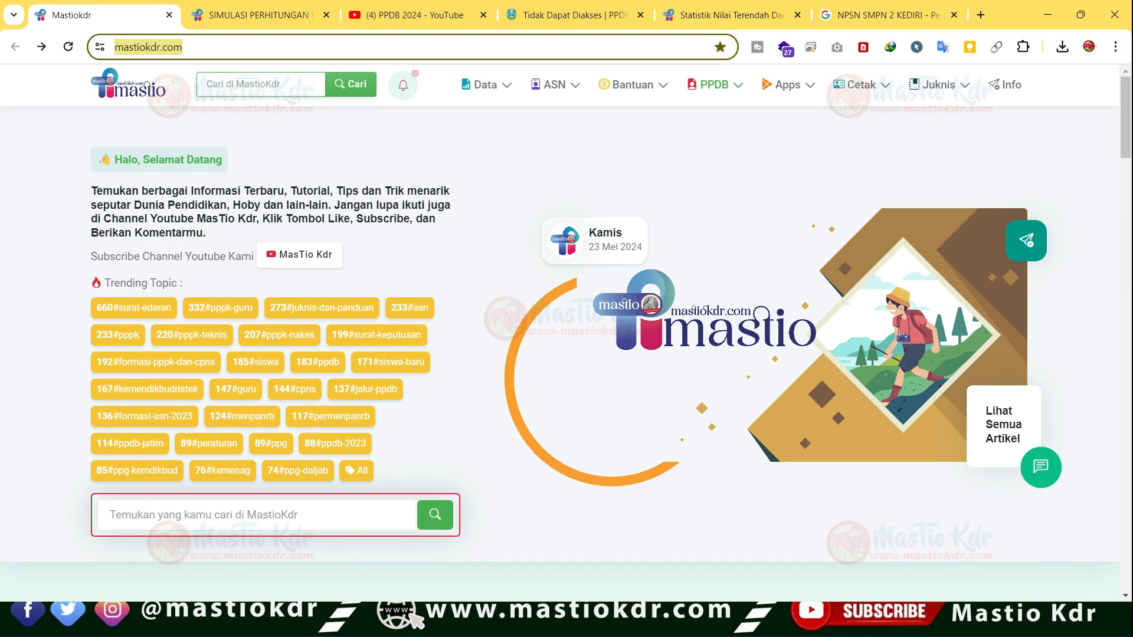
key("Return")
mouse_move(715, 85)
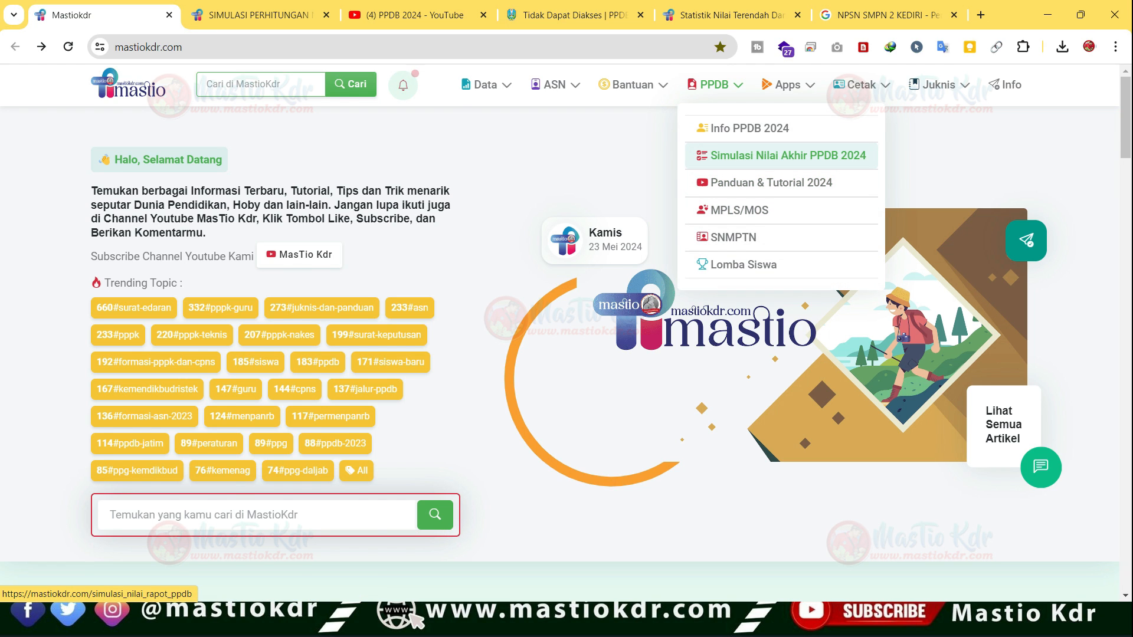
left_click(781, 155)
scroll(780, 155, "down", 5)
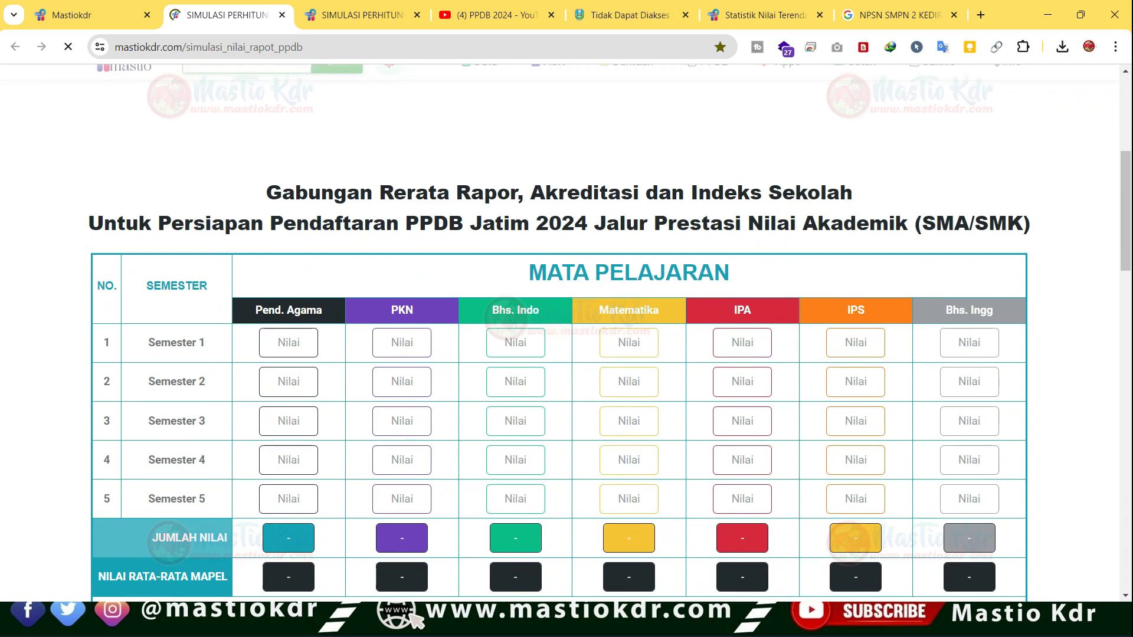
scroll(559, 354, "down", 1)
left_click(289, 268)
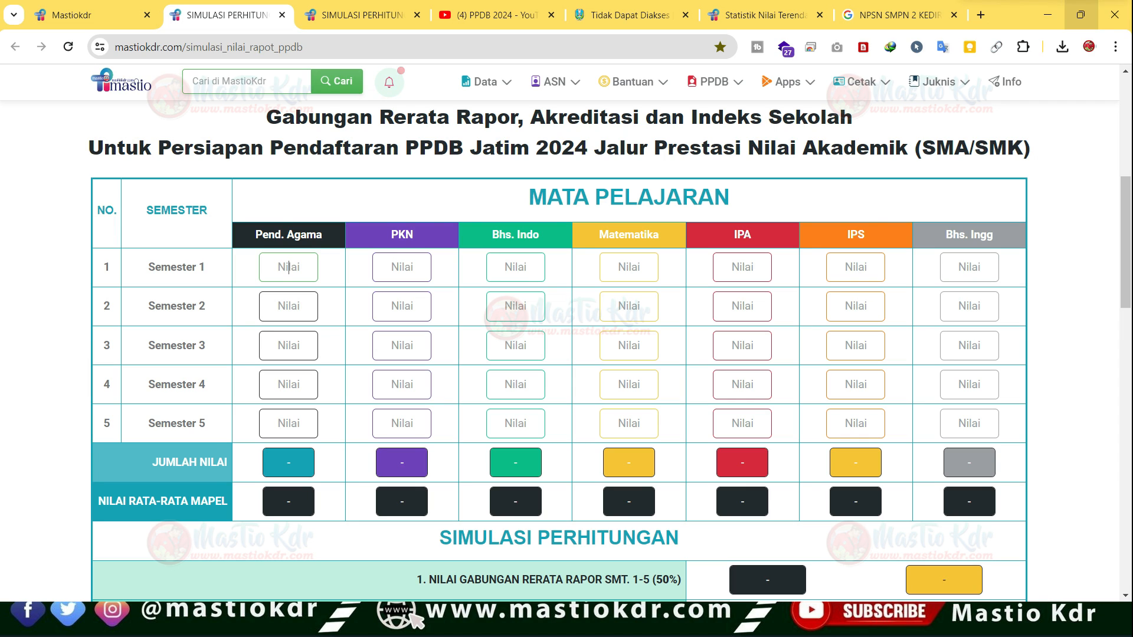
- Reduce the Excel workbook from full screen to a smaller window, keeping the simulation page maximized in the browser
left_click(1080, 15)
left_click(710, 71)
left_click(1080, 15)
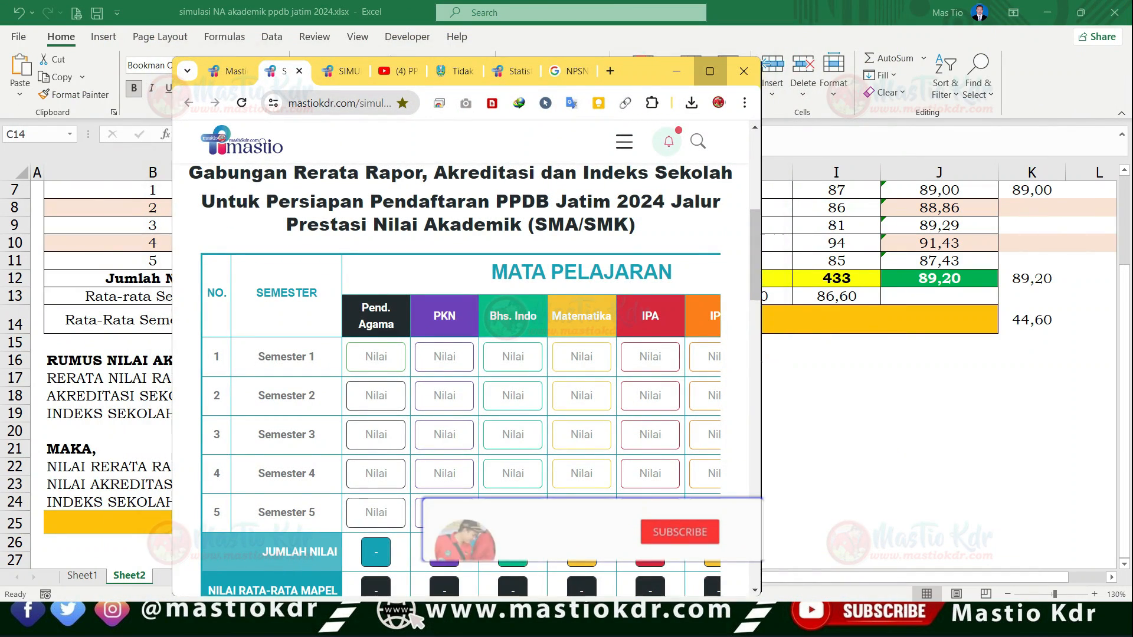
left_click(711, 71)
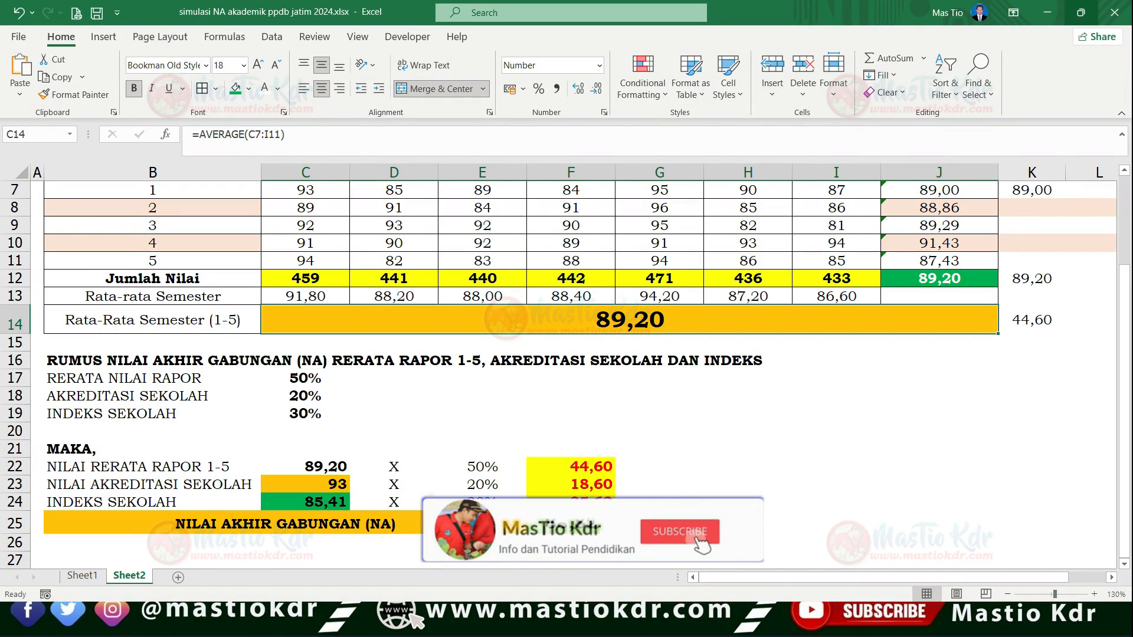
left_click(1081, 12)
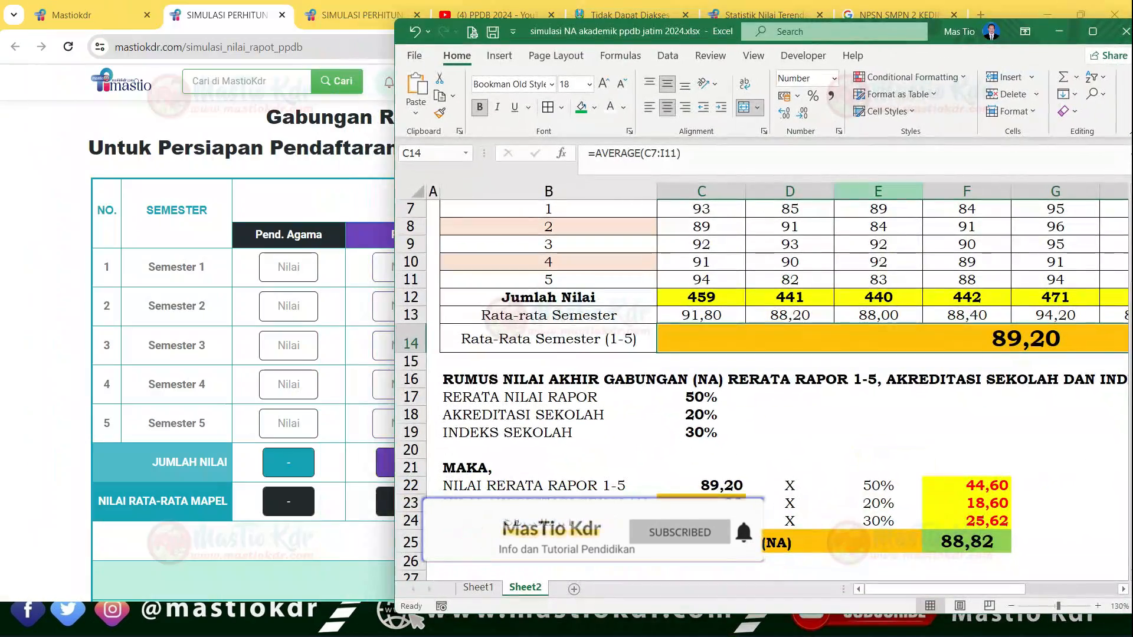
left_click(330, 147)
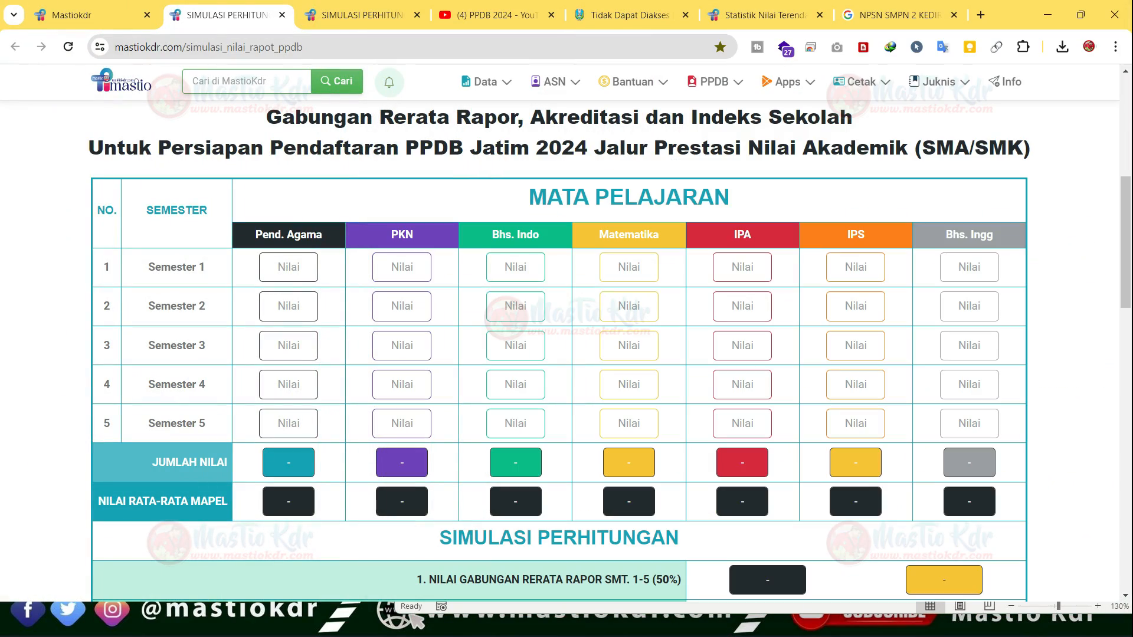
- Split the Mastiokdr home page tab into its own window, close it, and maximize the simulation page's window
left_click(1081, 15)
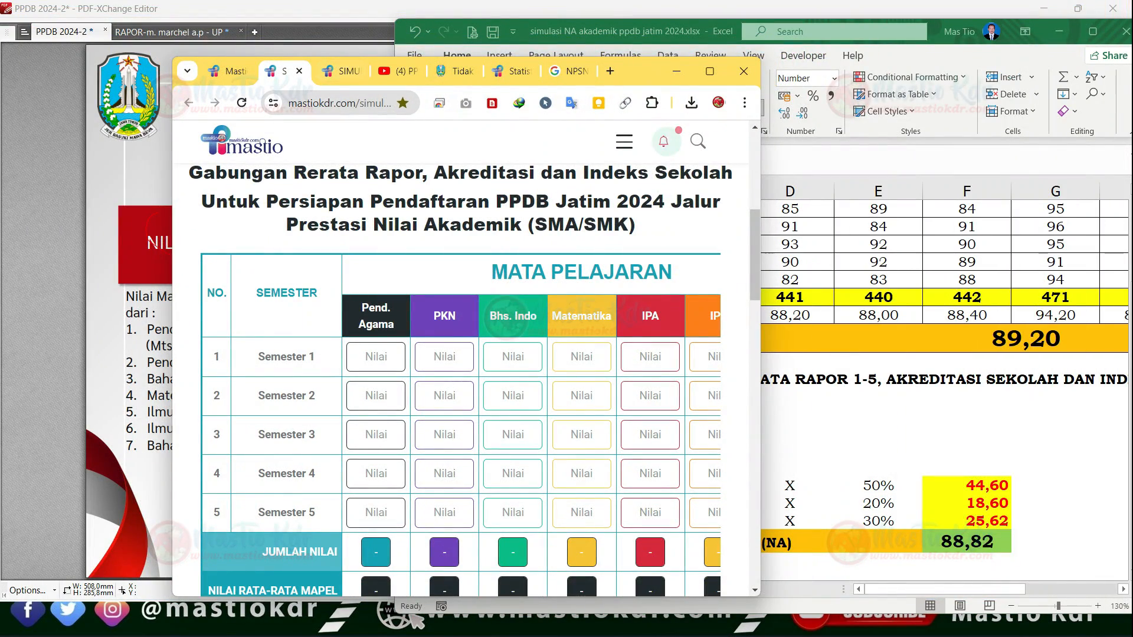
left_click(1003, 339)
left_click_drag(233, 71, 149, 41)
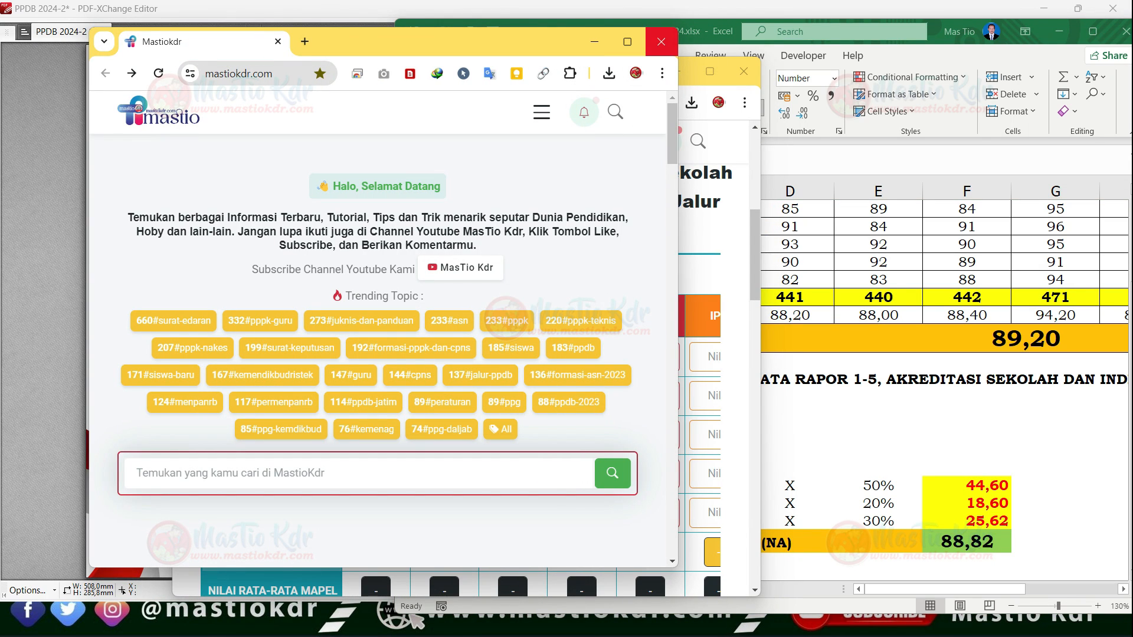
left_click(661, 41)
left_click(710, 71)
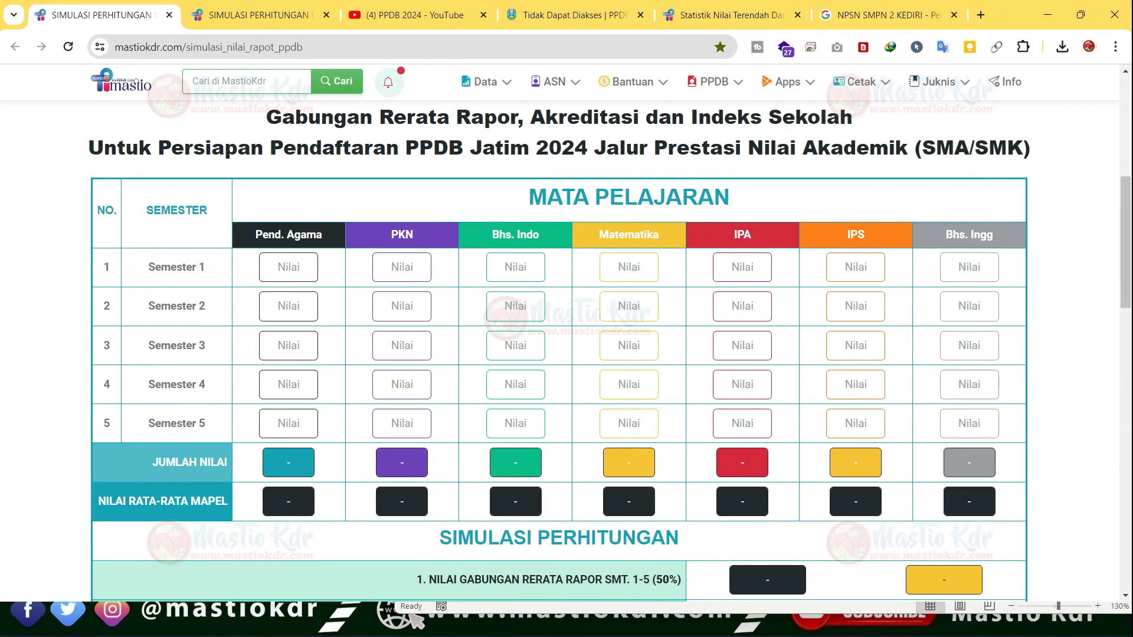
- Set the simulation page's zoom to 80% and place the Excel window over the lower half of the page
key("alt+Tab")
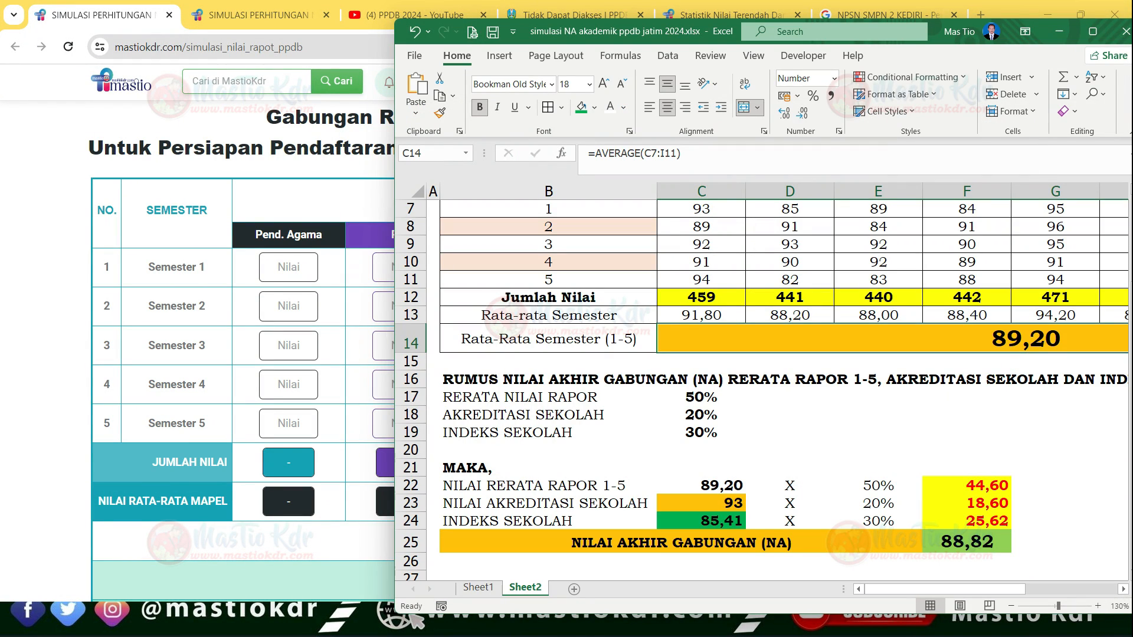
left_click_drag(610, 35, 767, 38)
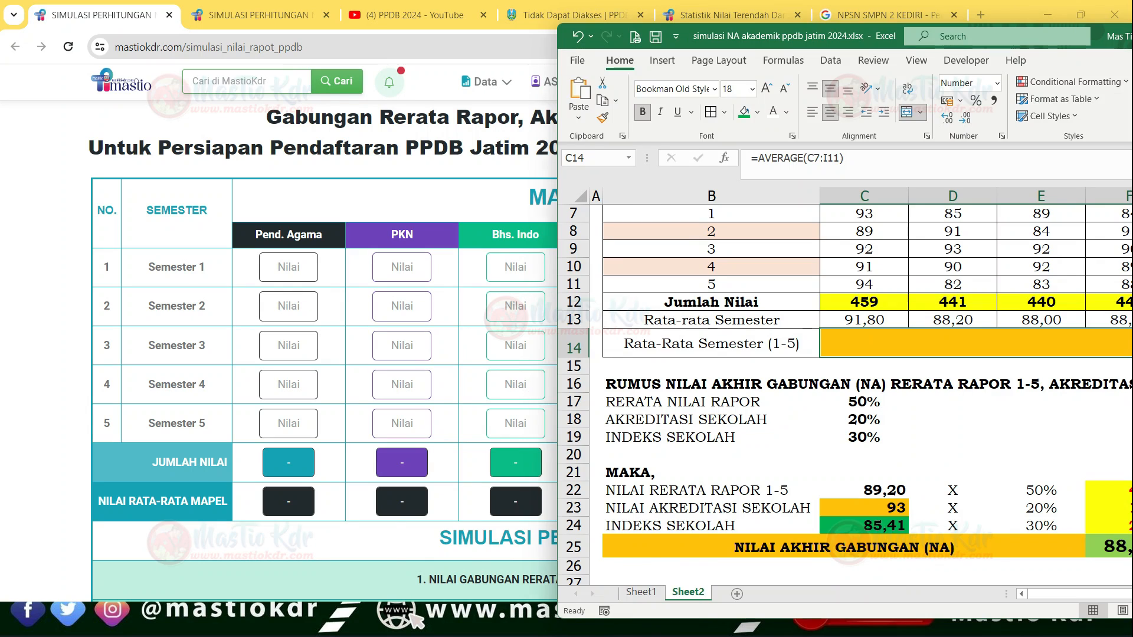
key("alt+Tab")
key("ctrl+minus")
key("ctrl+minus")
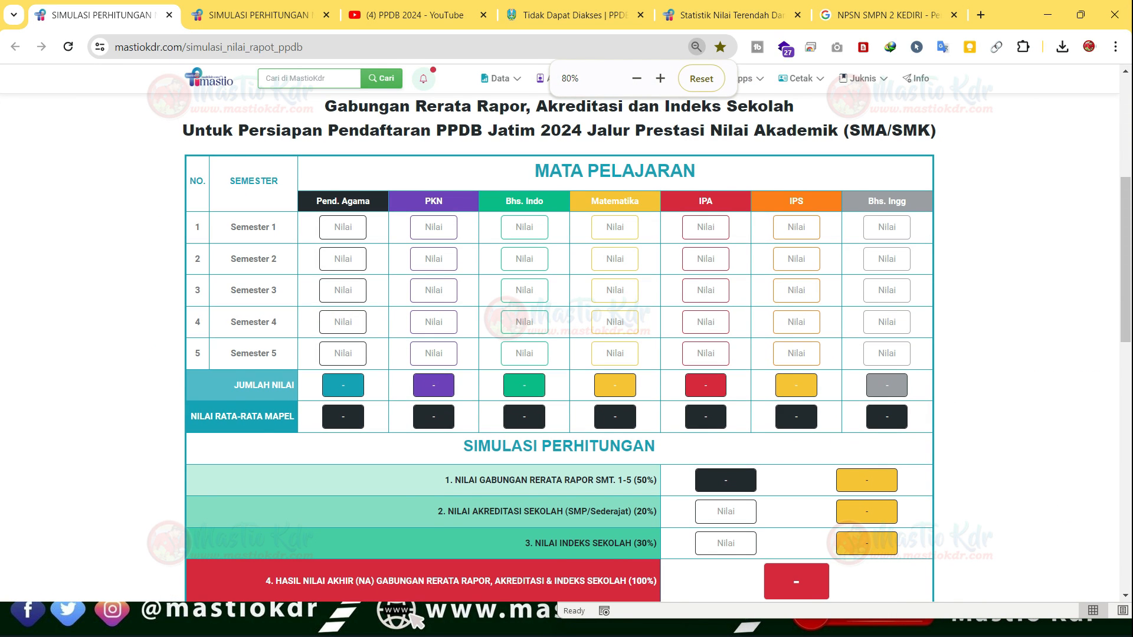
key("alt+Tab")
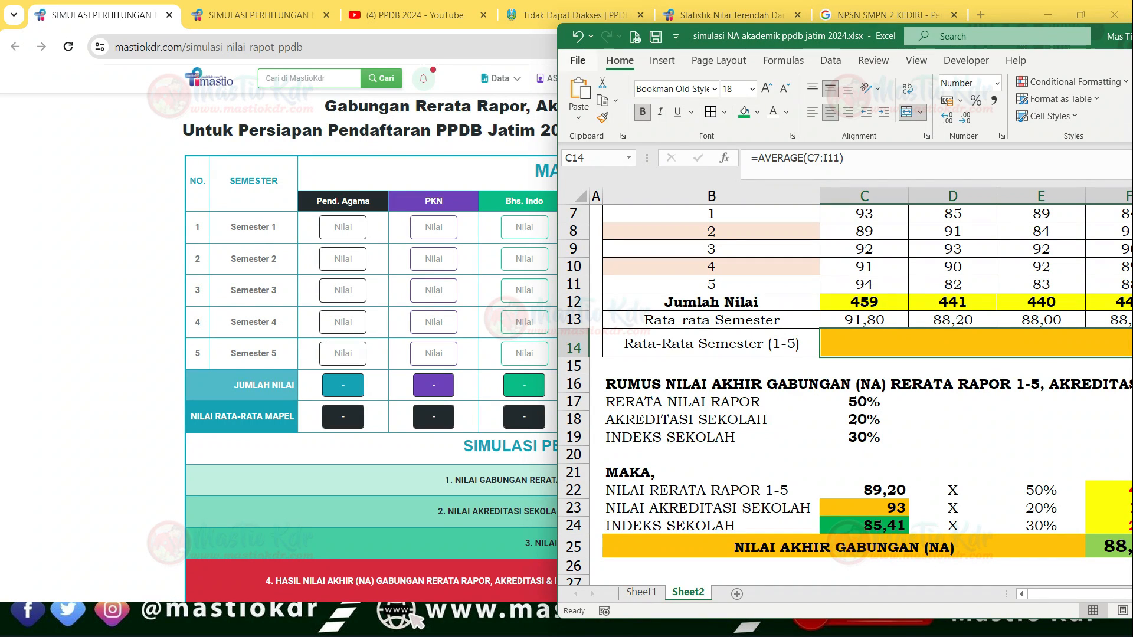
left_click_drag(739, 36, 338, 318)
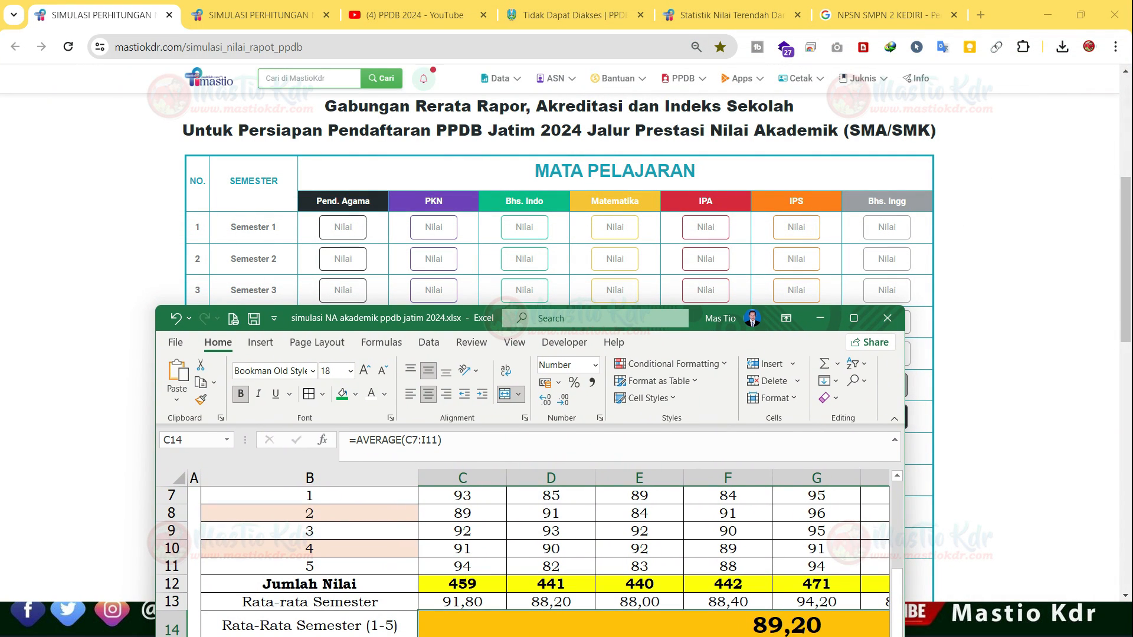
- Reduce the worksheet's zoom to 100% and show the semester grade table in the Excel window
scroll(531, 554, "up", 2)
scroll(531, 555, "down", 1)
scroll(531, 555, "down", 1)
left_click(639, 549)
scroll(639, 548, "down", 2)
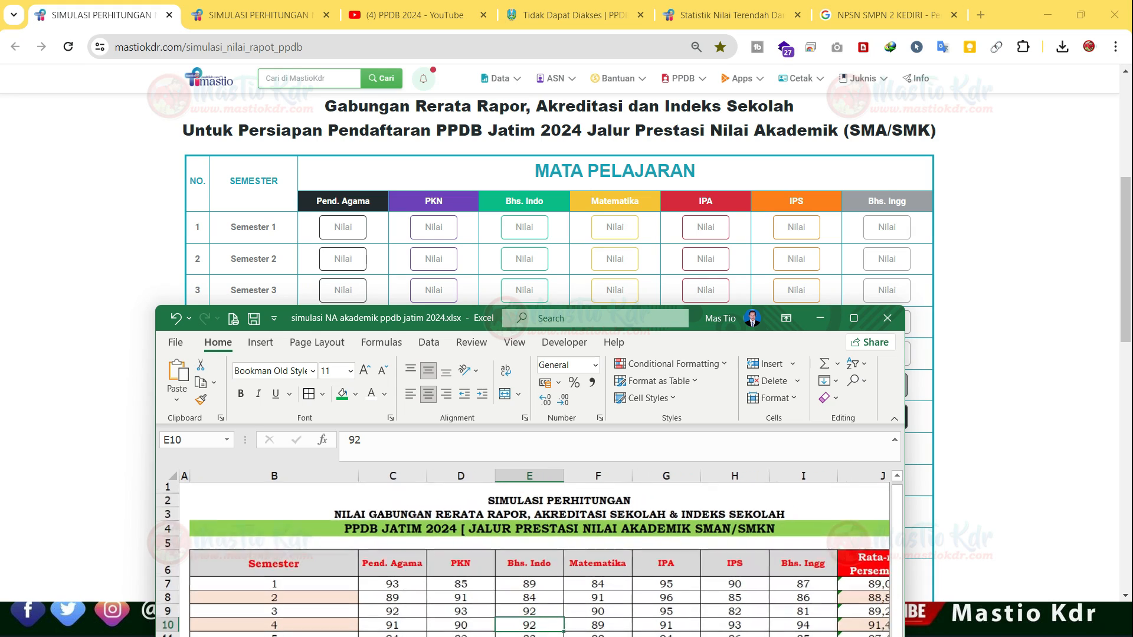
scroll(639, 549, "down", 1)
scroll(531, 555, "down", 1)
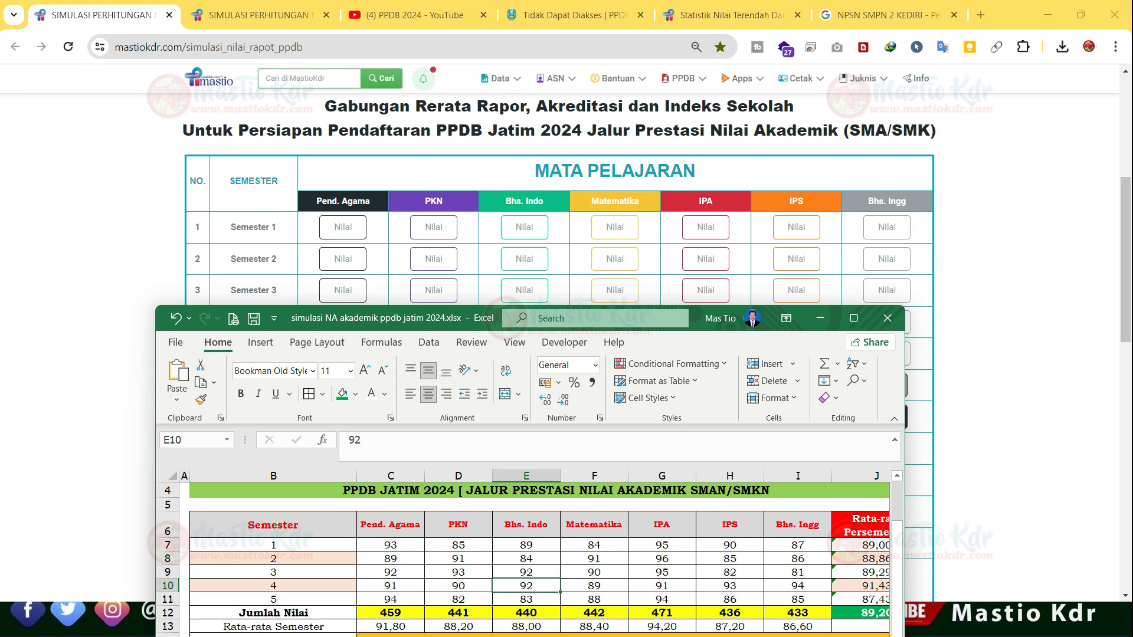
- Enter 93 as the Semester 1 Pend. Agama score in the simulation page's grade table
left_click(343, 227)
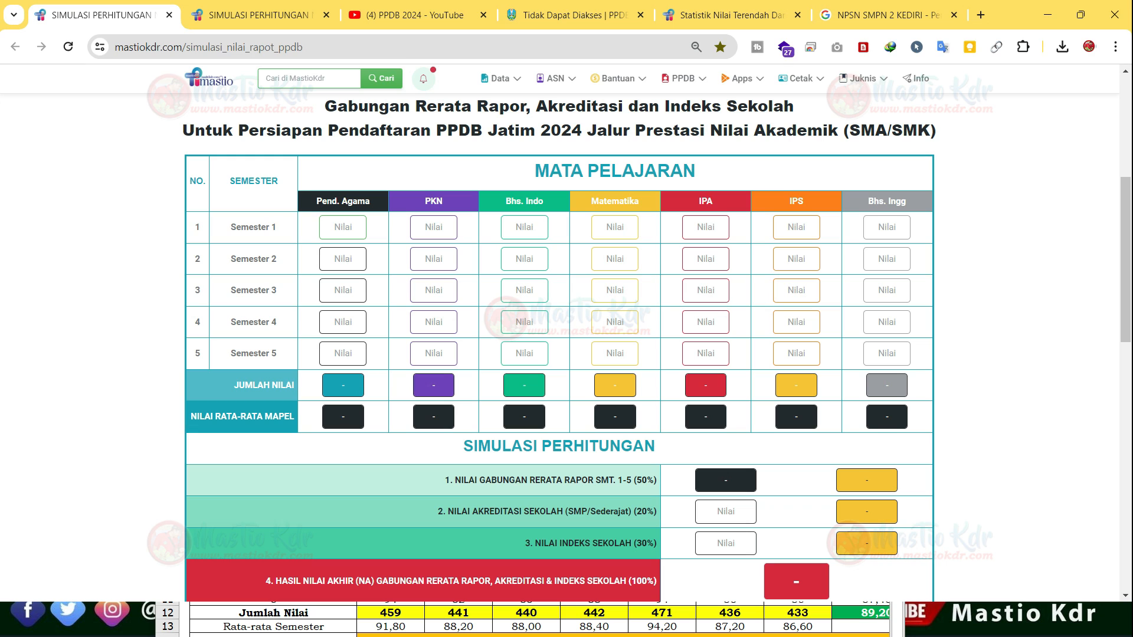
type("93")
- Tile the Excel workbook and the browser side by side, each filling half of the screen
key("alt+Tab")
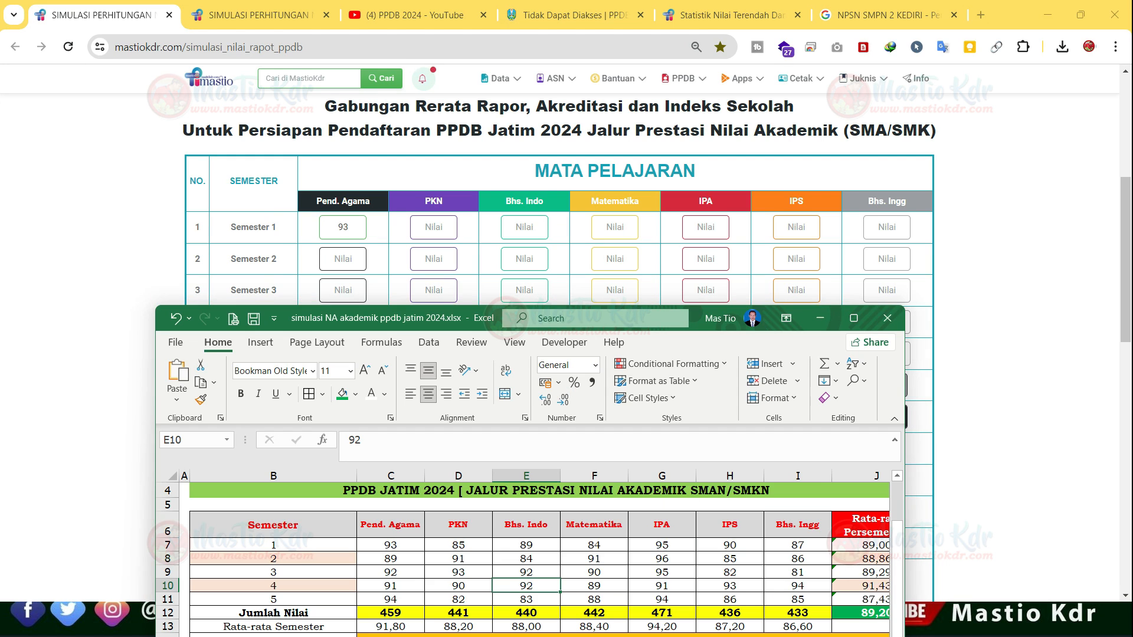
mouse_move(854, 318)
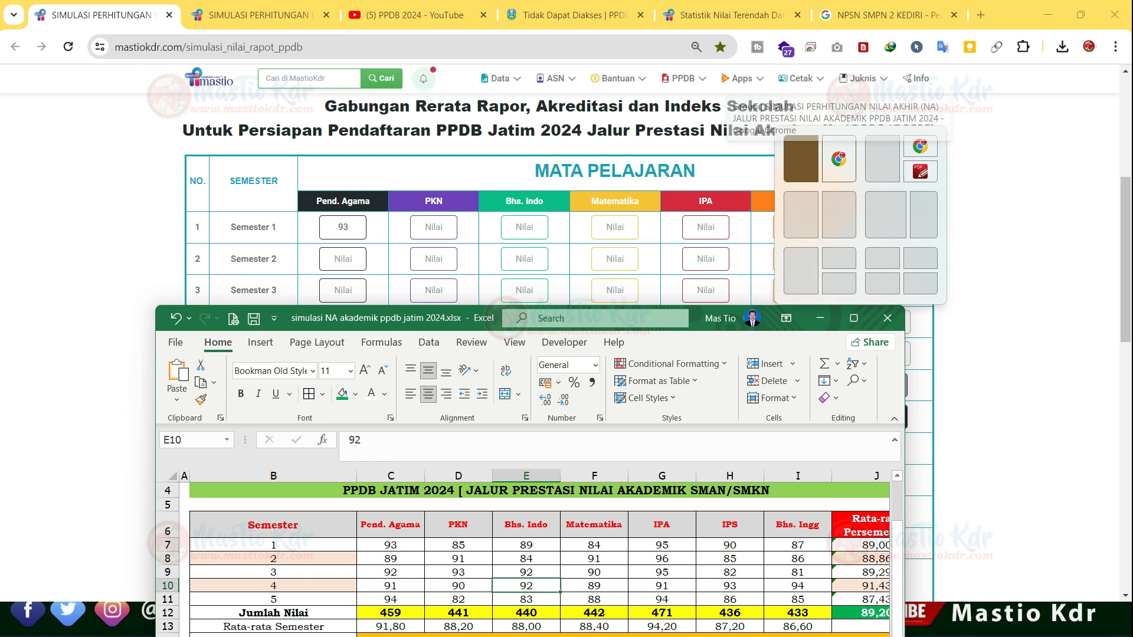
left_click(801, 158)
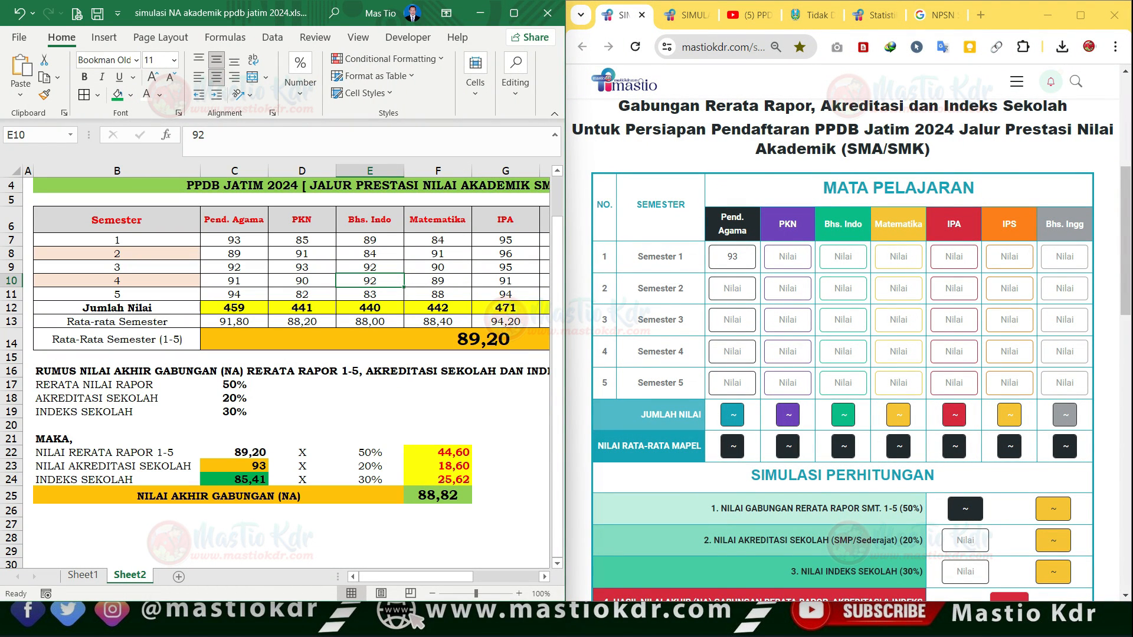
- Read through the Semester 1 grades across the subjects in the worksheet, from Pend. Agama to IPS
left_click(234, 254)
left_click(234, 240)
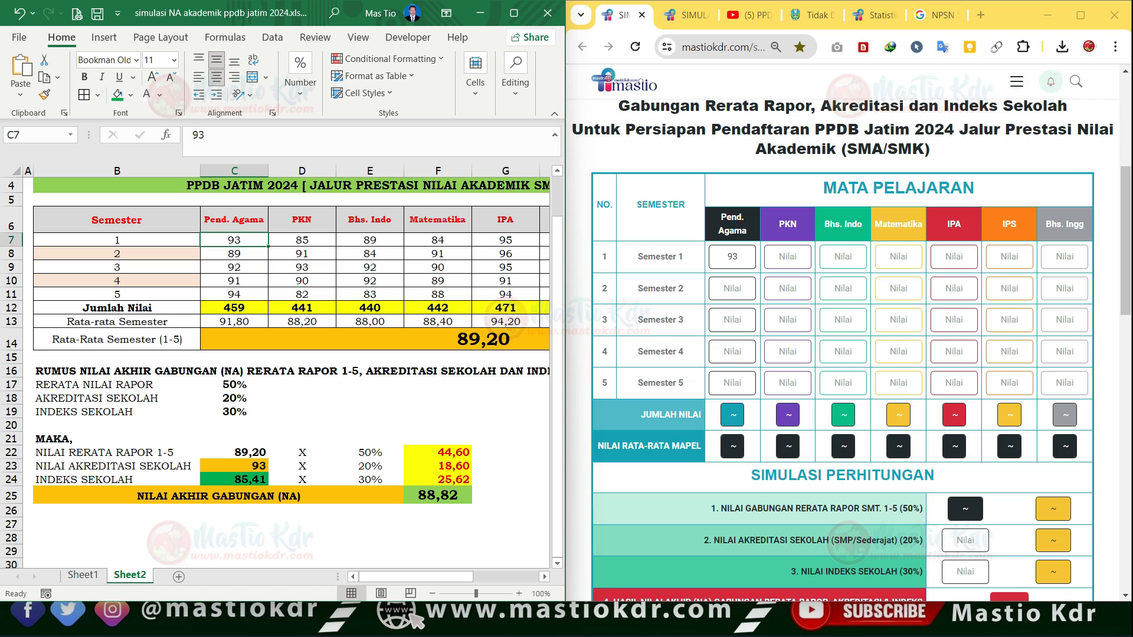
left_click(370, 240)
key("Right")
key("Right")
key("Right")
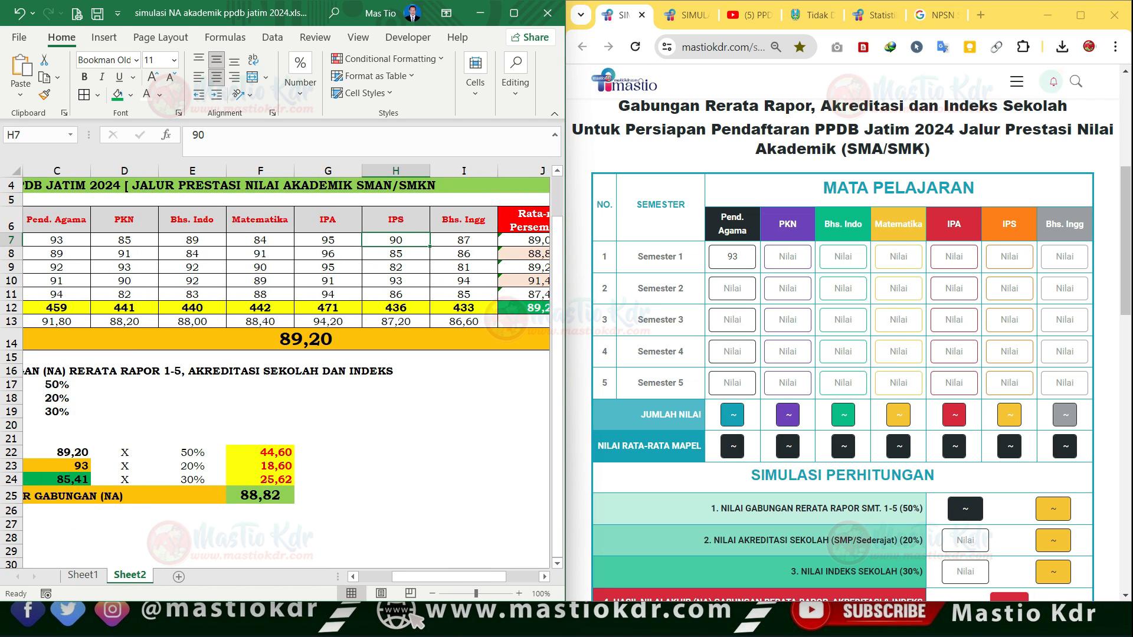
- Enter the remaining Semester 1 scores on the simulation page: PKN 85, Bhs. Indo 89, Matematika 84, IPA 95, IPS 90, Bhs. Ingg 87
left_click_drag(56, 240, 57, 294)
left_click(737, 256)
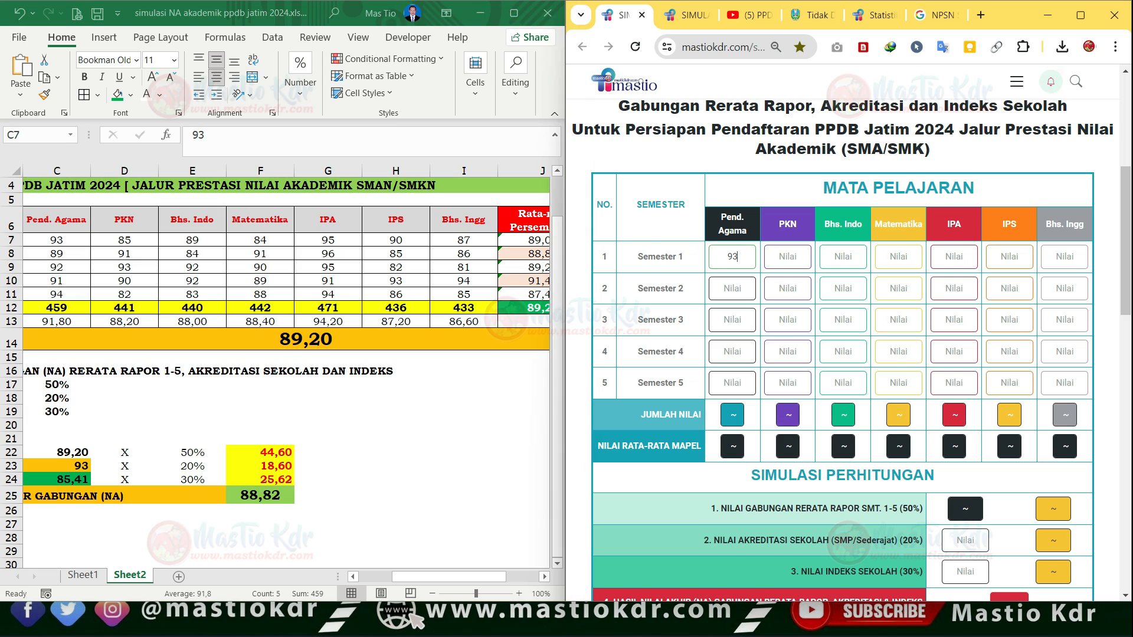
key("Tab")
type("85")
key("Tab")
type("8")
key("Tab")
type("8")
key("Tab")
type("9")
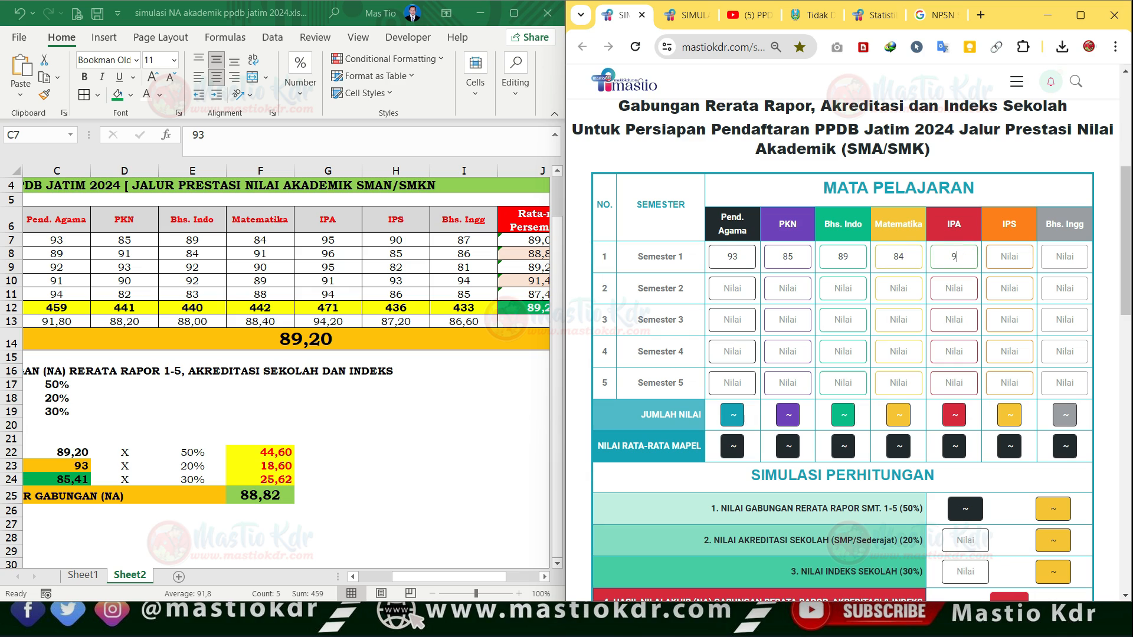
type("90")
left_click(1065, 257)
type("87")
key("Tab")
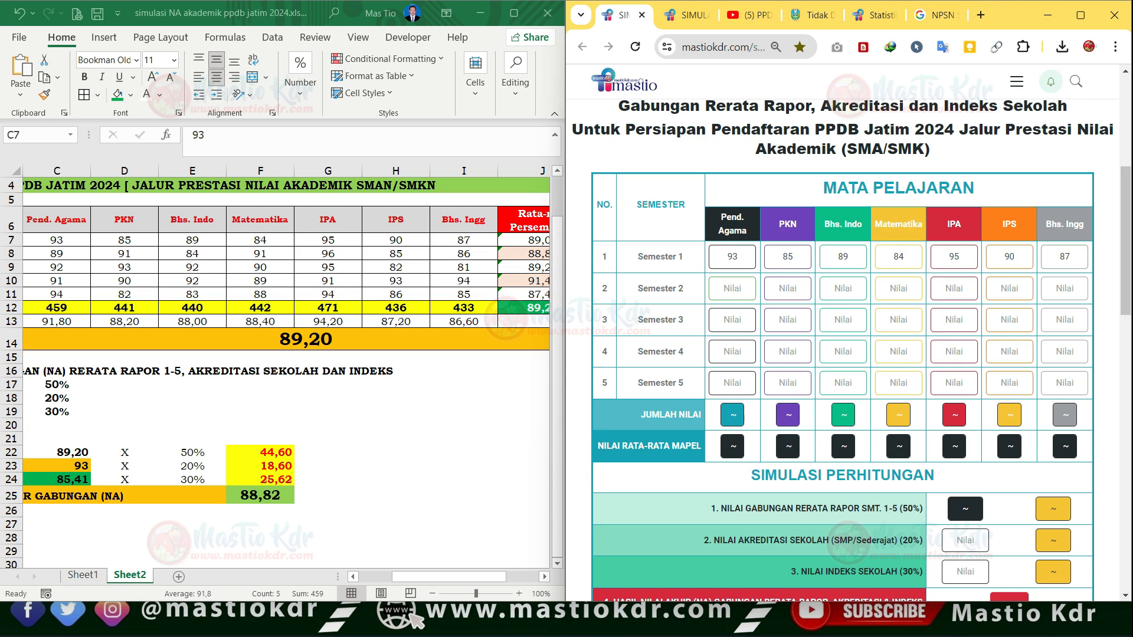
- Enter the first four Semester 2 scores on the simulation page: Pend. Agama 89, PKN 91, Bhs. Indo 84 and Matematika 91
type("89")
left_click(789, 288)
type("9")
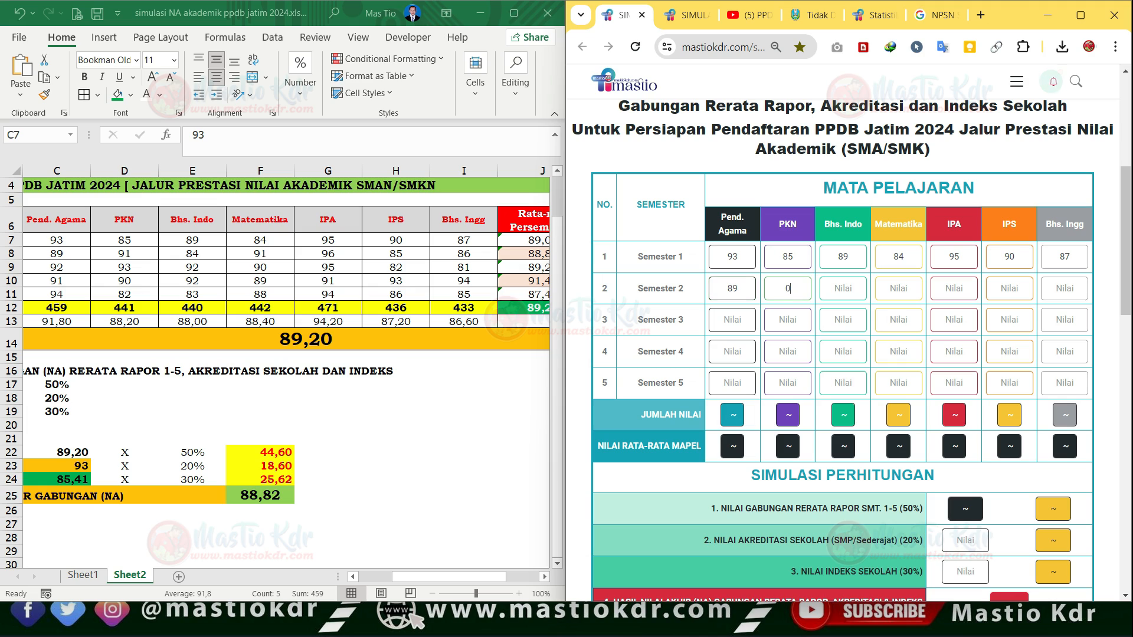
key("BackSpace")
type("91")
left_click(843, 288)
type("84")
left_click(898, 288)
type("91")
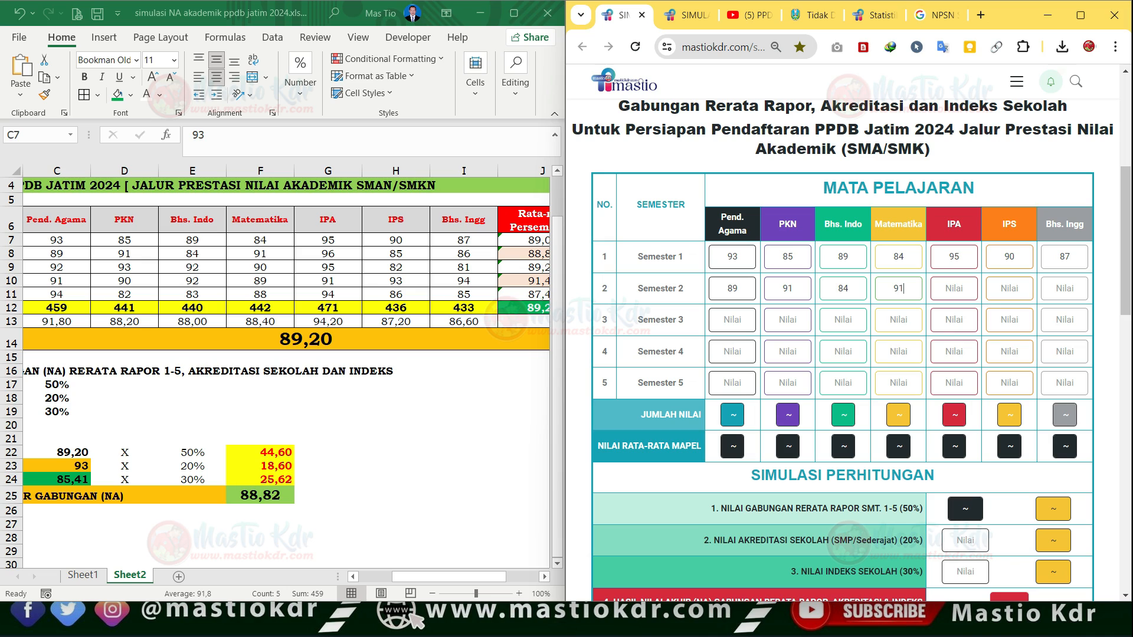
- Enter the last three Semester 2 scores: IPA 96, IPS 85 and Bhs. Ingg 86
left_click(954, 288)
type("96")
left_click(1010, 288)
type("8")
left_click(1065, 288)
type("86")
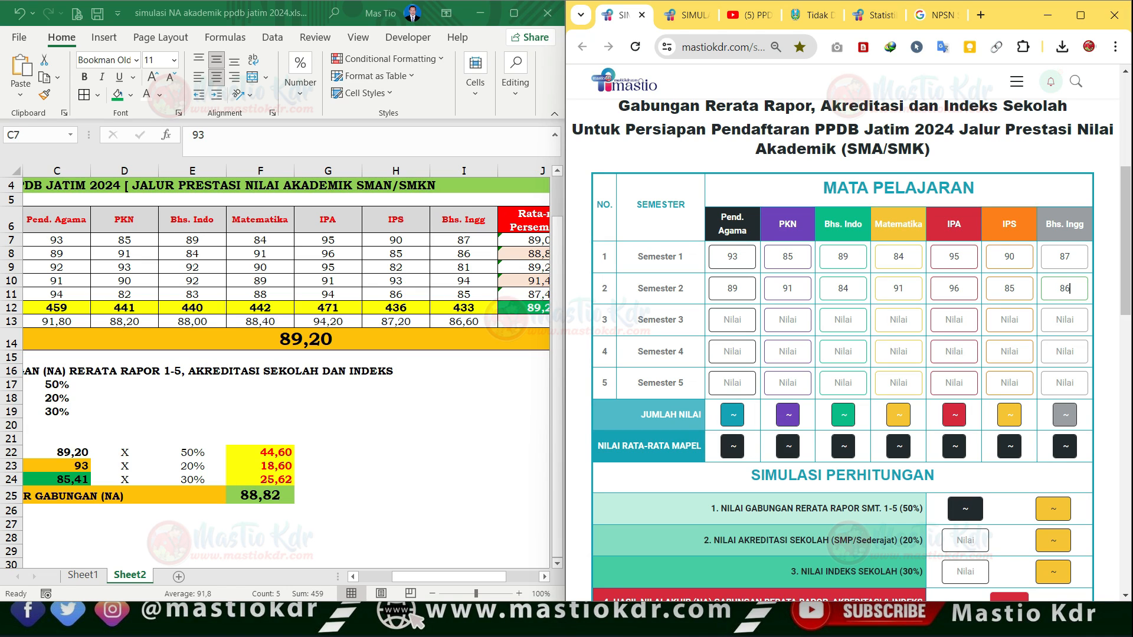
- Fill the Semester 3 row of the worksheet's grade table (row 9) with green
left_click(733, 319)
left_click(11, 268)
left_click(11, 268)
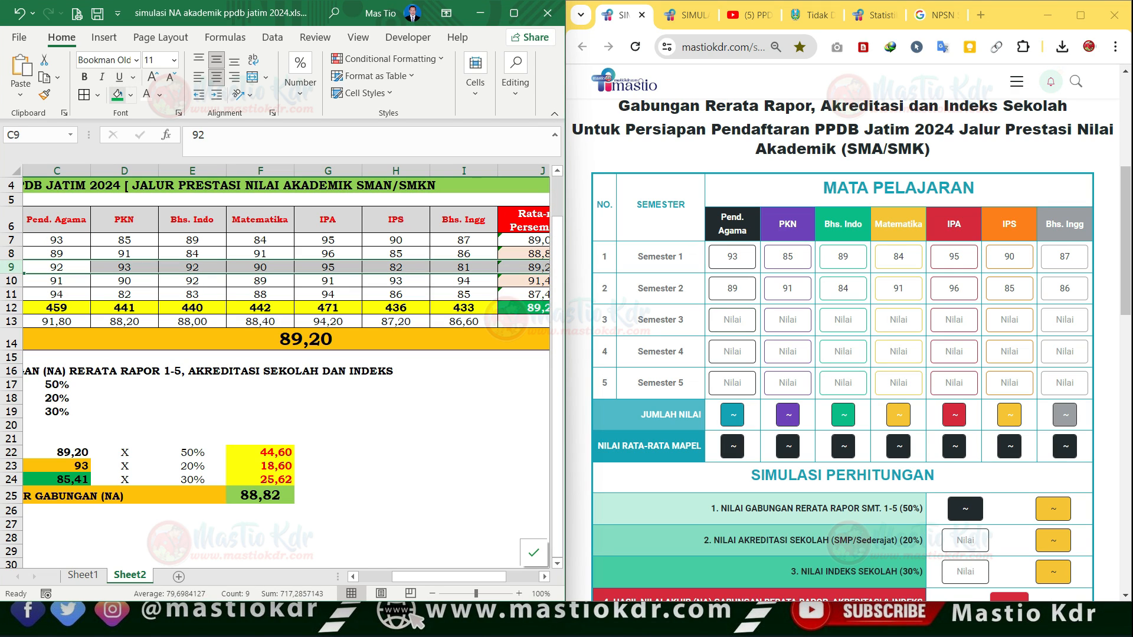
left_click(118, 94)
left_click(125, 267)
left_click(57, 267)
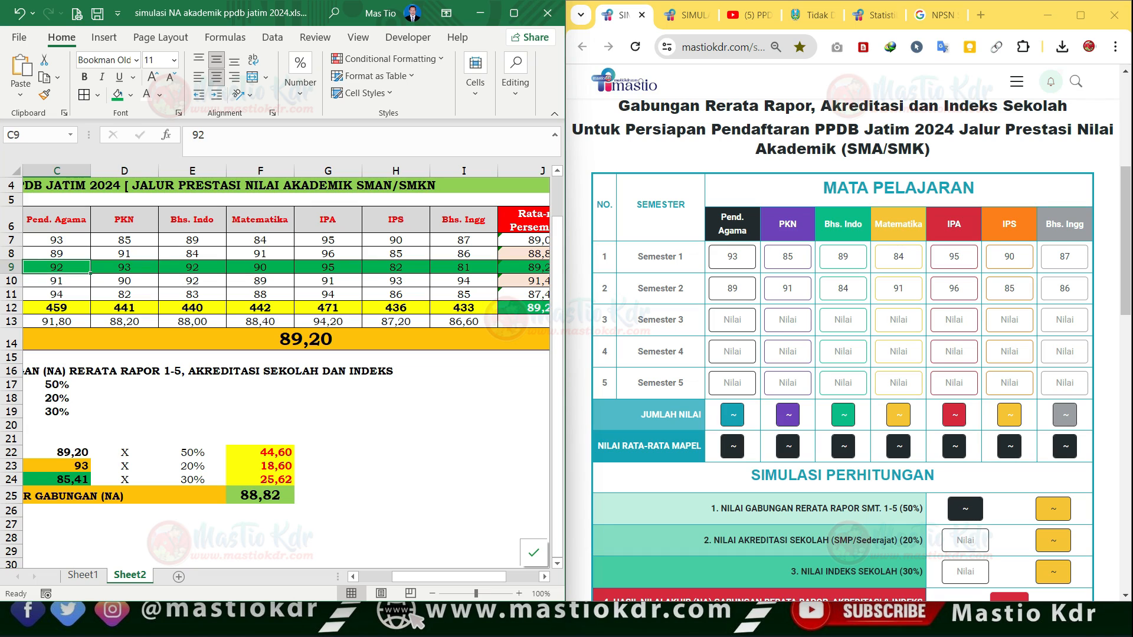
- Enter the Semester 3 scores 92, 93, 92, 90, 95, 82 and 81 on the simulation page, from Pend. Agama to Bhs. Ingg
left_click(732, 320)
type("92")
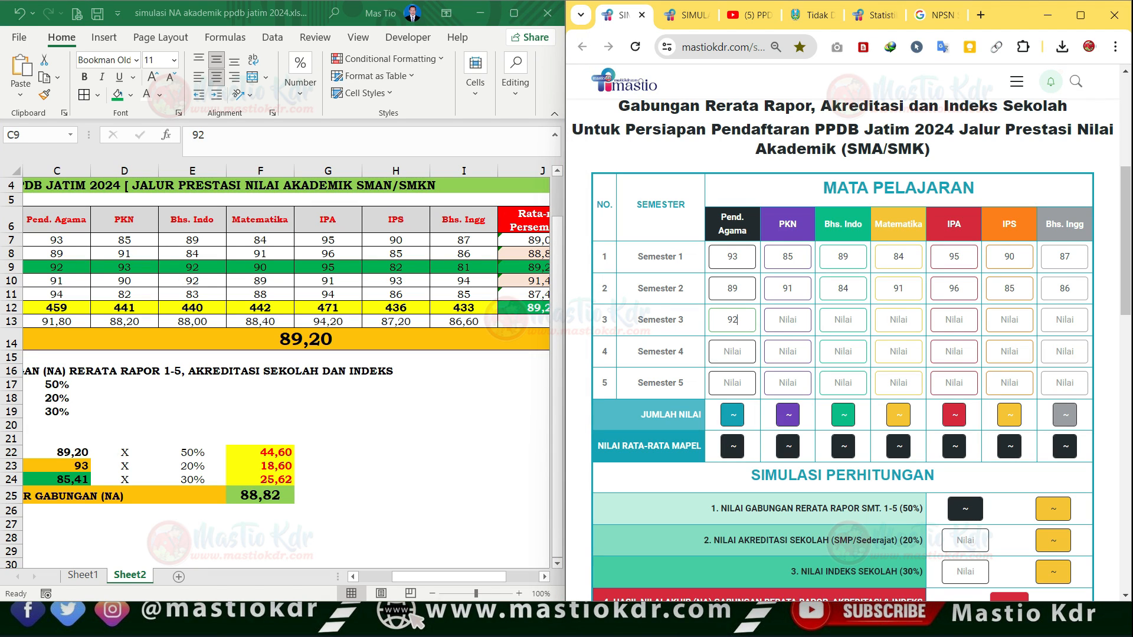
key("Tab")
type("93")
key("Tab")
type("92")
key("Tab")
type("90")
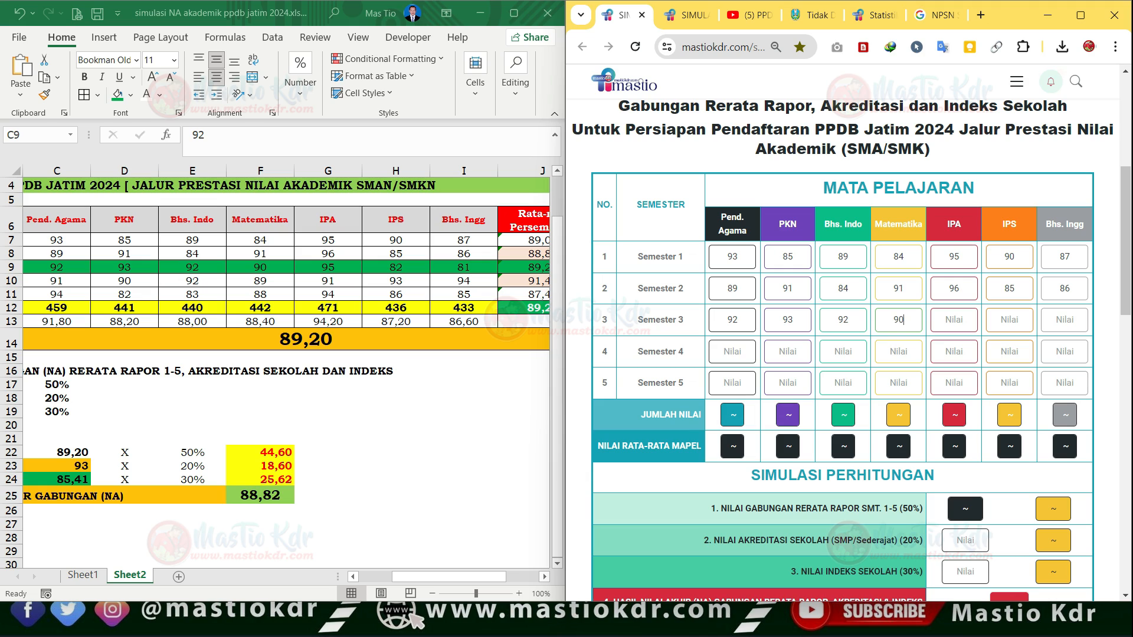
key("Tab")
type("95")
key("Tab")
type("881")
key("Tab")
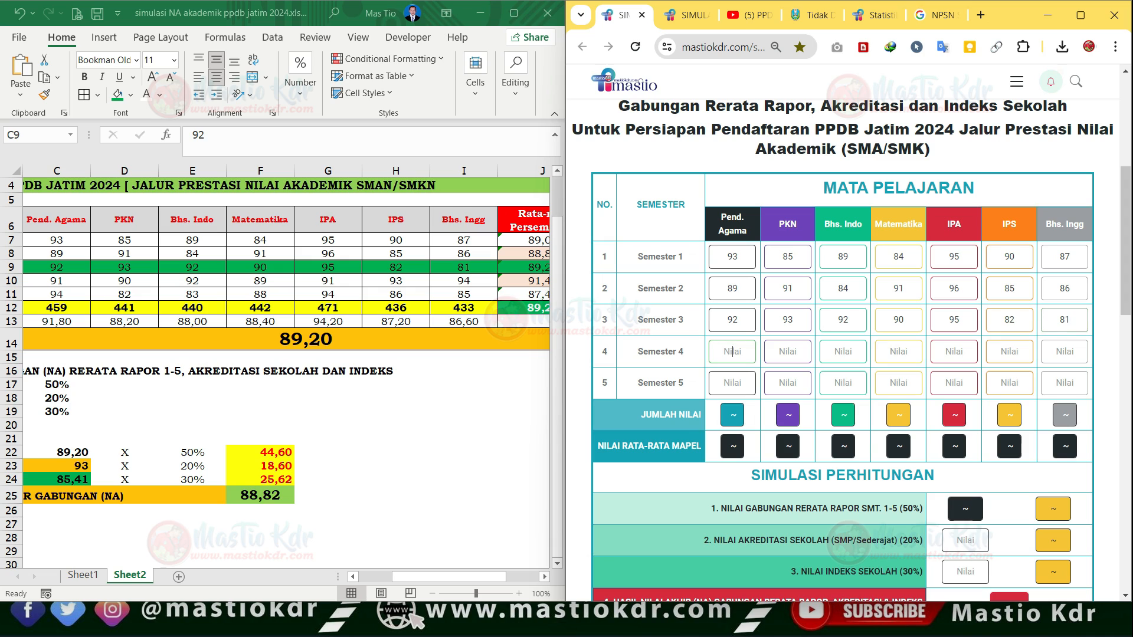
- Enter the Semester 4 scores 91, 90, 92, 89, 91, 93 and 94 on the simulation page, from Pend. Agama to Bhs. Ingg
type("91")
key("Tab")
type("90")
key("Tab")
type("92")
key("Tab")
type("89")
key("Tab")
type("91")
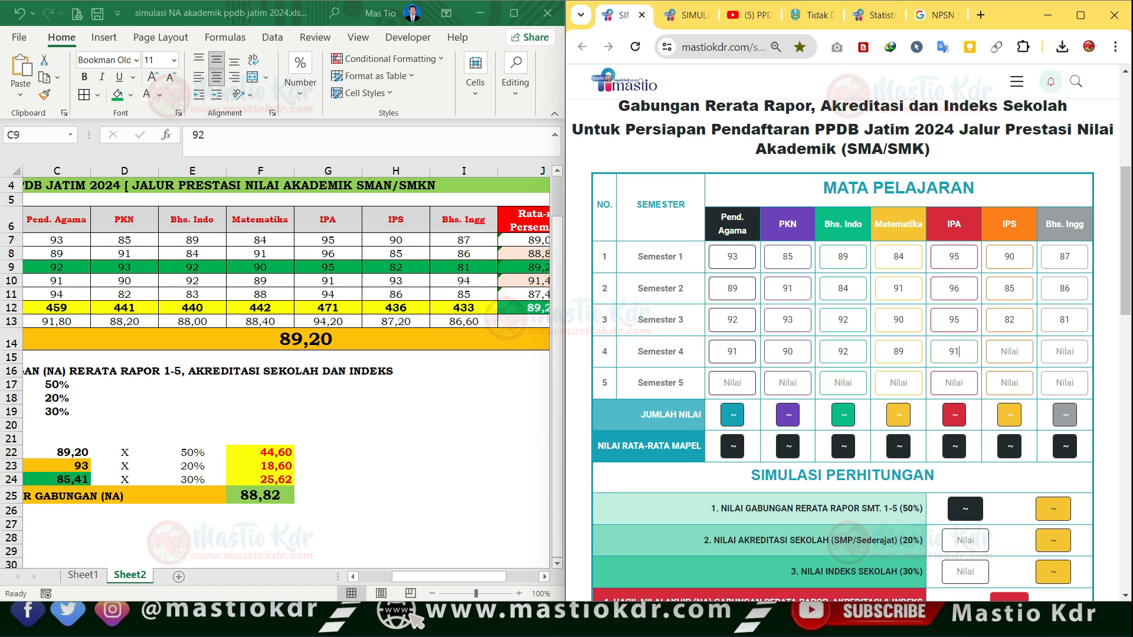
key("Tab")
type("93")
type("94")
key("Tab")
type("8")
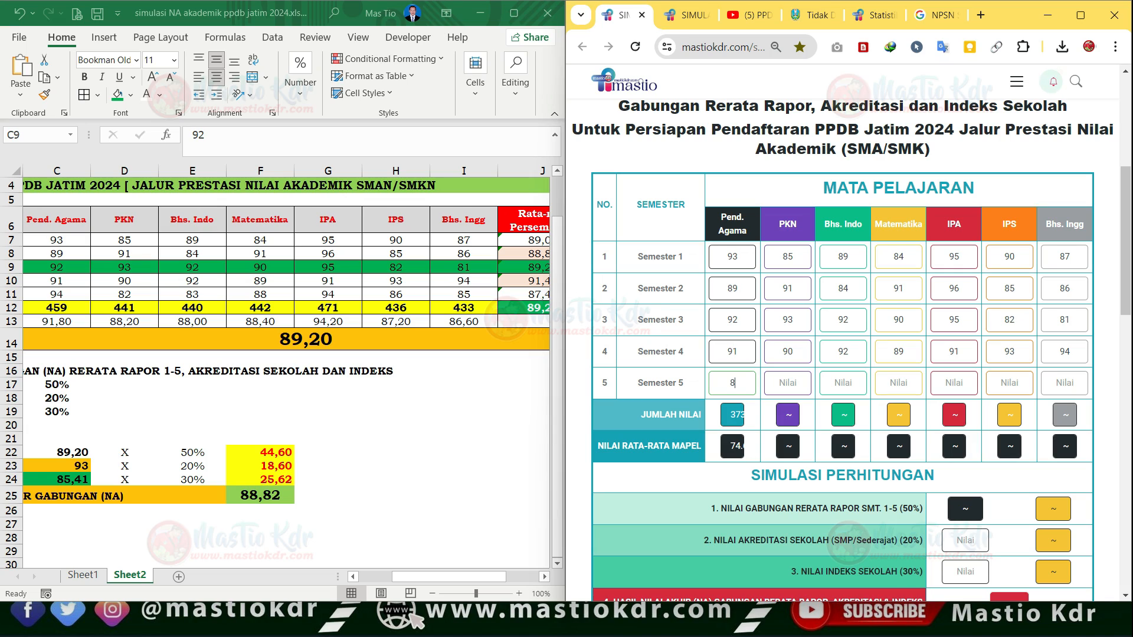
type("283")
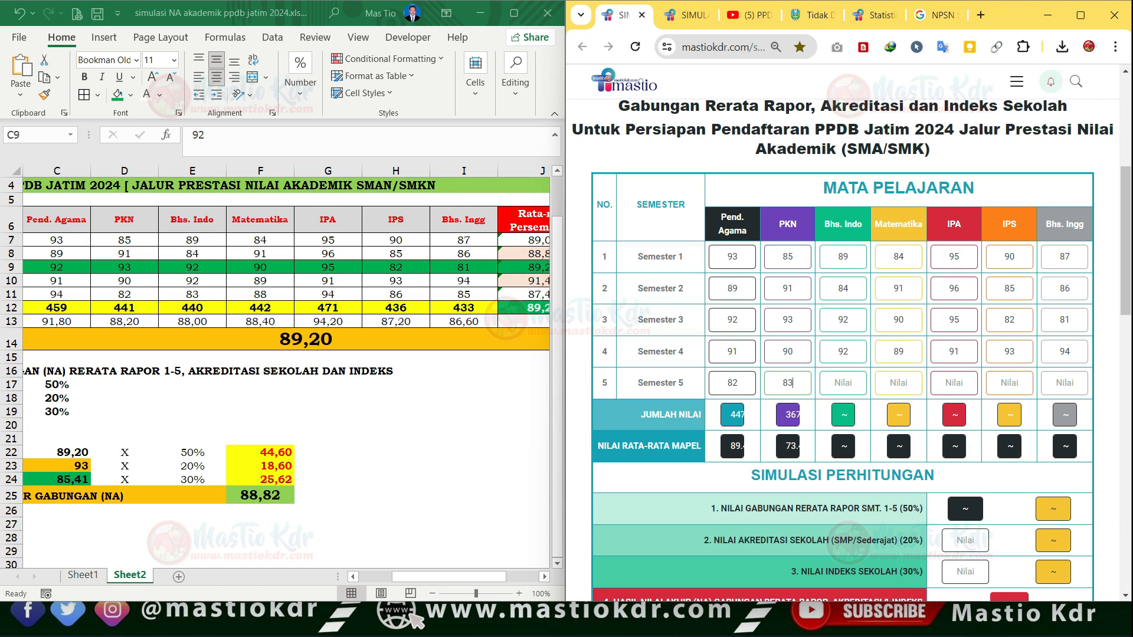
key("Tab")
type("88")
key("Tab")
type("9")
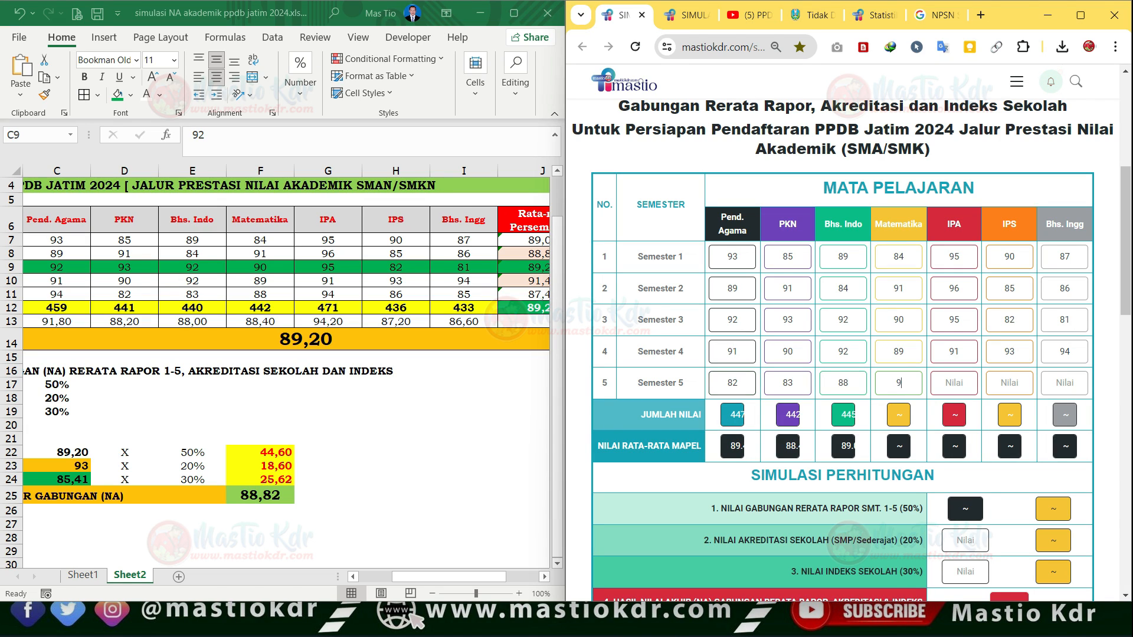
type("4")
key("Tab")
type("86")
key("Tab")
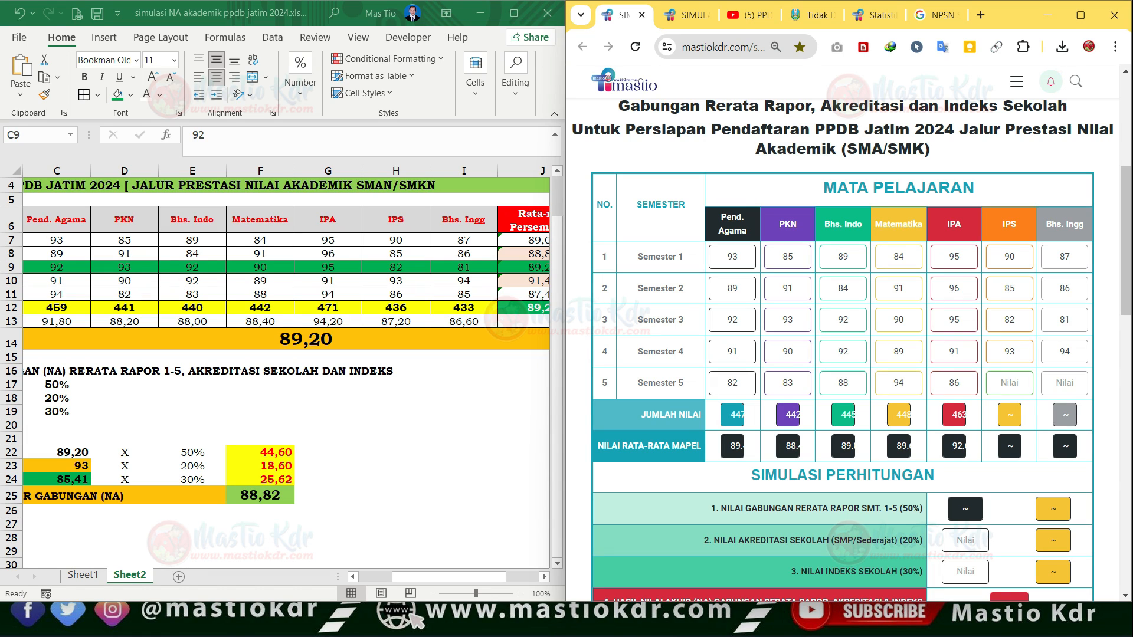
type("85")
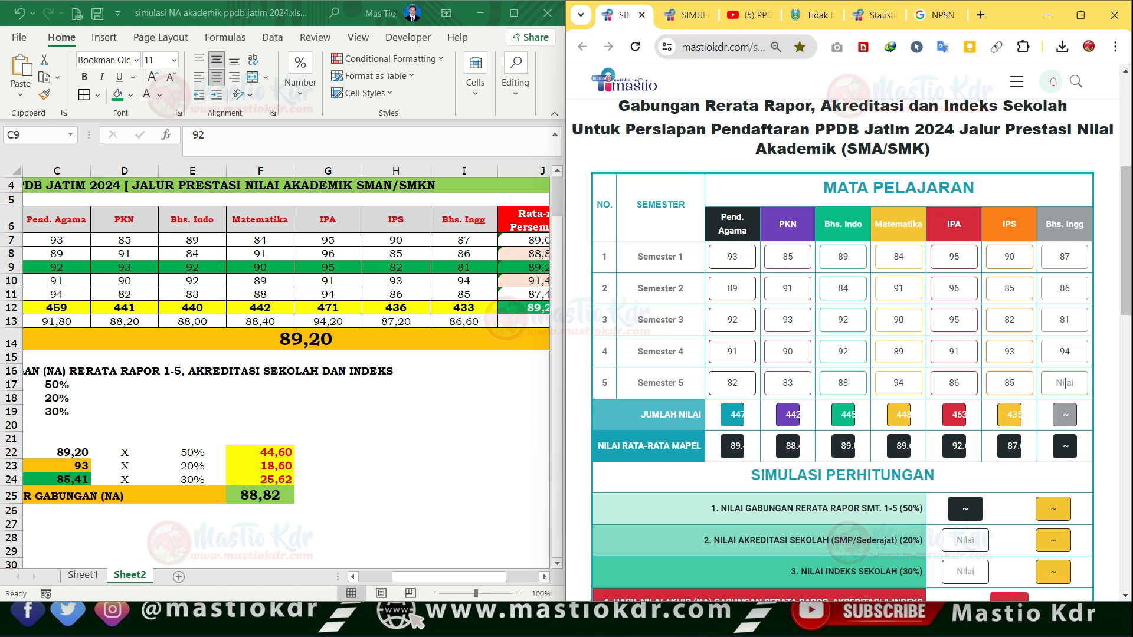
- Enter the Semester 5 scores 94, 82, 83, 88, 94, 86 and 85 on the simulation page, from Pend. Agama to Bhs. Ingg
double_click(734, 385)
type("94")
key("Tab")
type("82")
key("Tab")
type("83")
key("Tab")
type("88")
key("Tab")
type("94")
key("Tab")
type("86")
key("Tab")
type("85")
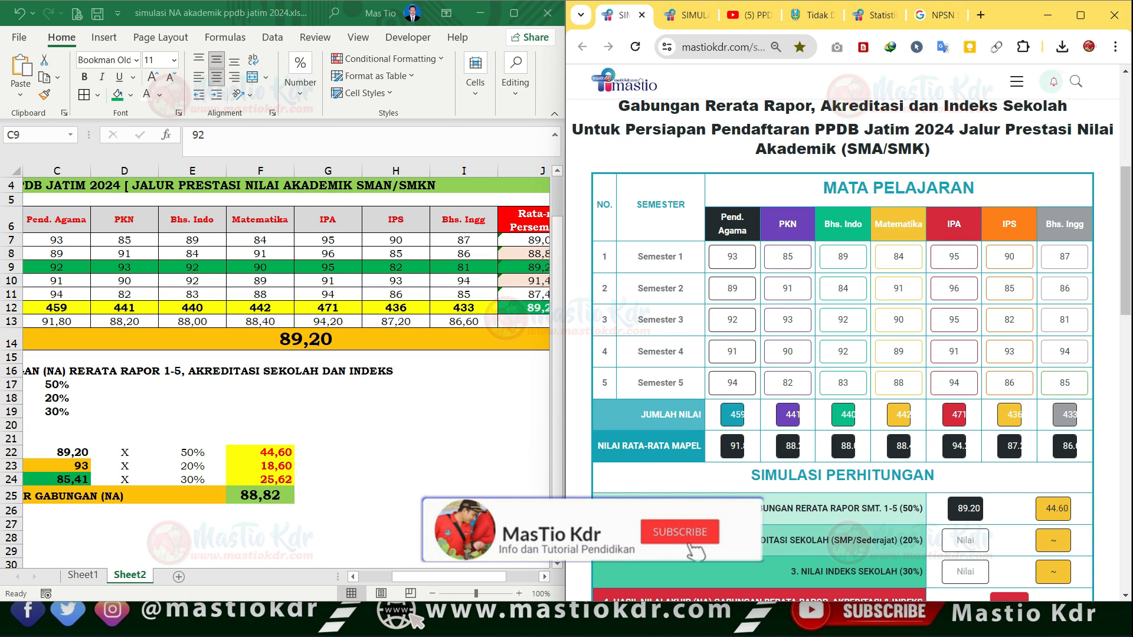
- Compare the worksheet's combined report average and its 50% weighted score with the simulation page's results
left_click(306, 340)
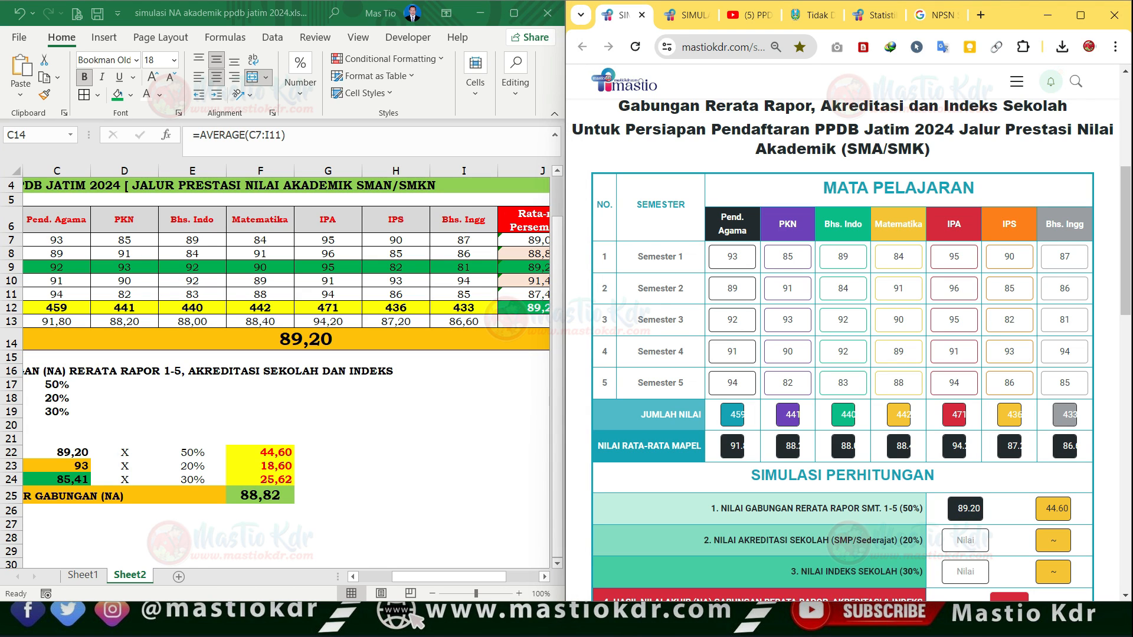
left_click(260, 453)
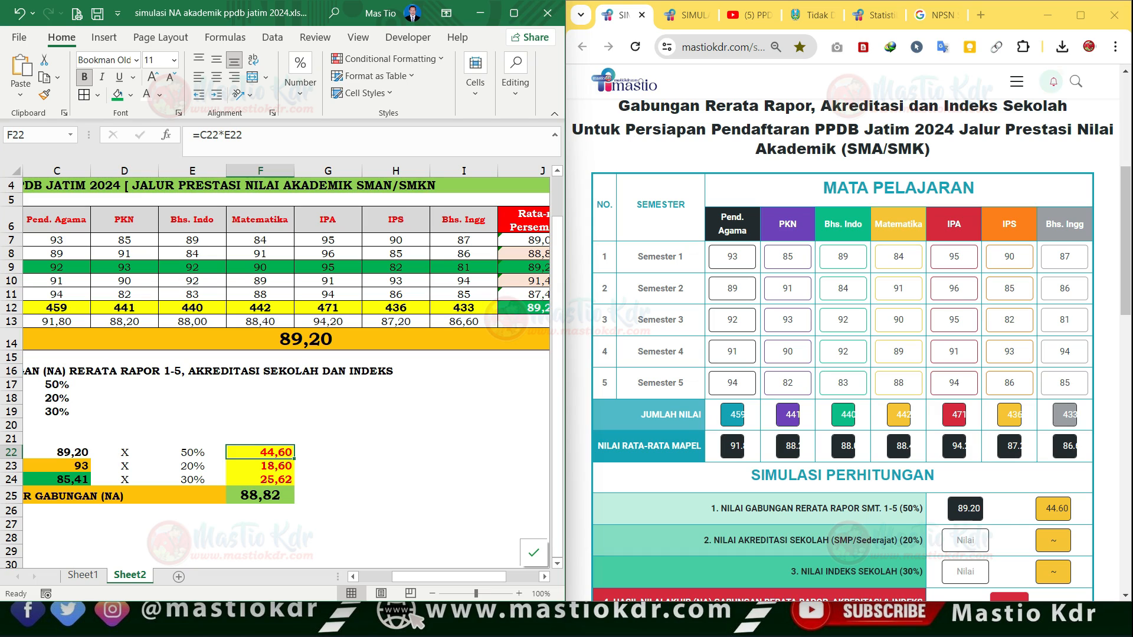
left_click_drag(1046, 509, 1058, 509)
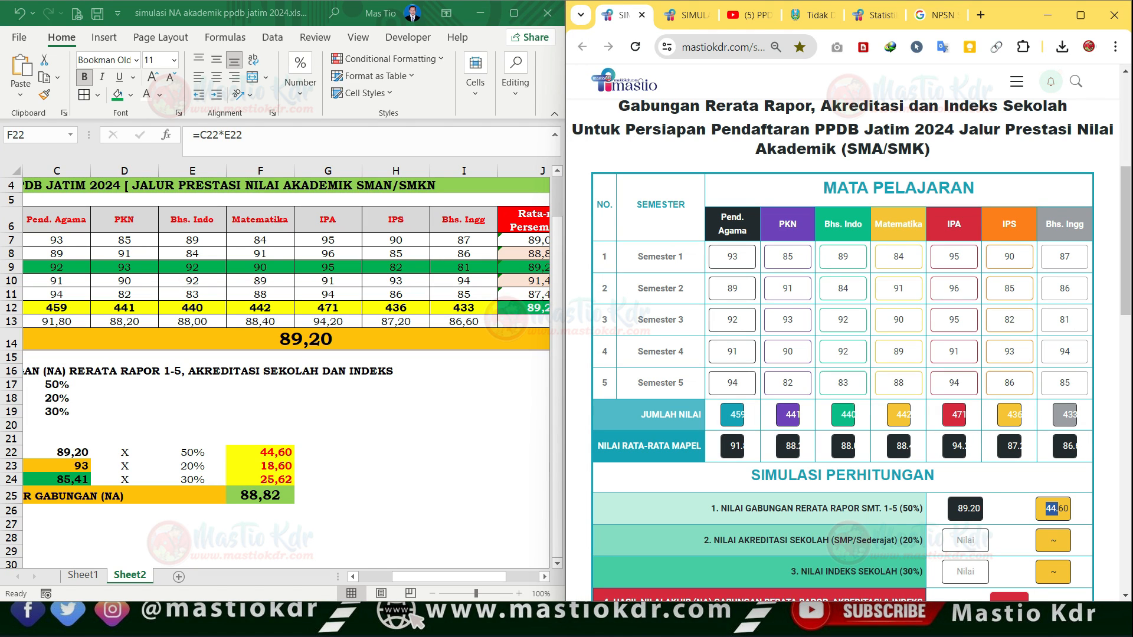
left_click(260, 453)
left_click(56, 452)
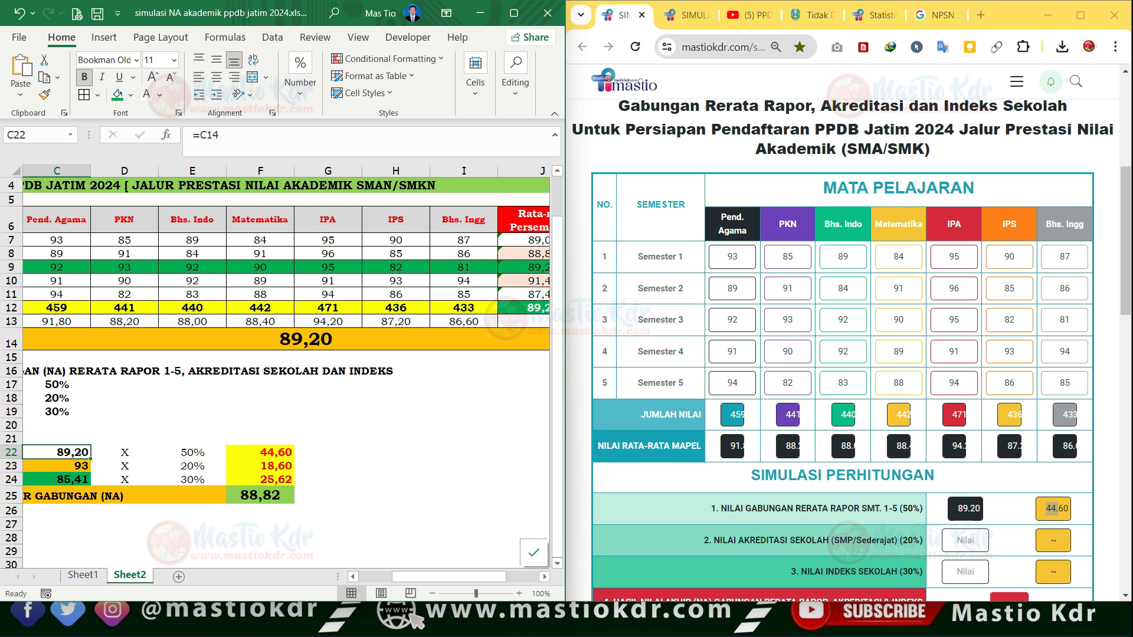
- Enter 93 as the Nilai Akreditasi Sekolah and 85.41 as the Nilai Indeks Sekolah in the simulation form
left_click(57, 466)
left_click(965, 540)
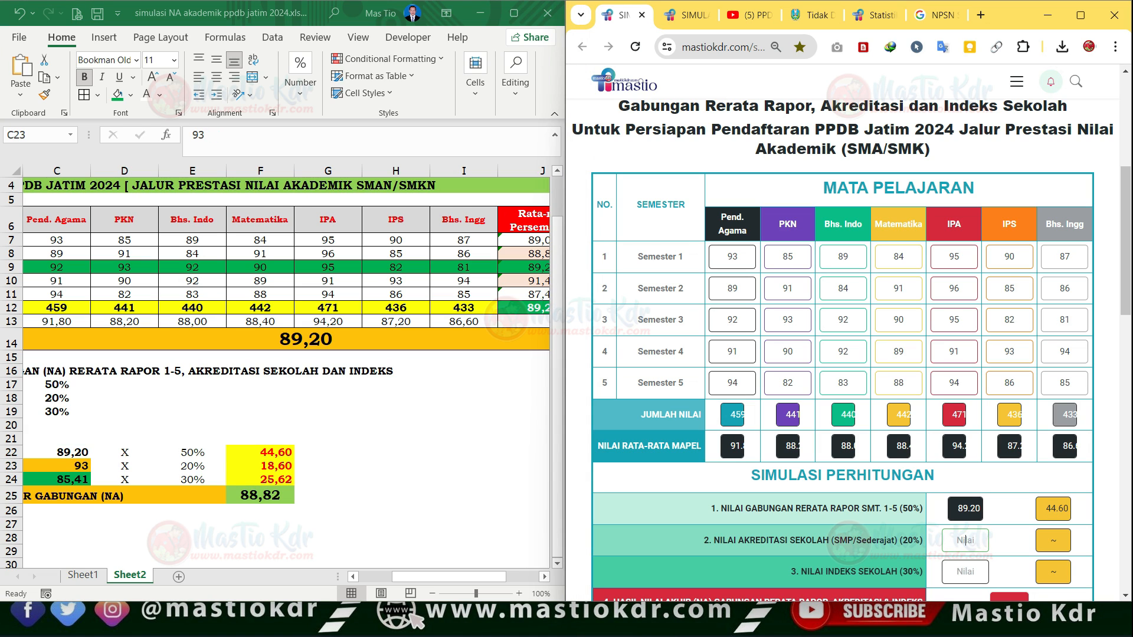
type("93")
scroll(965, 571, "down", 1)
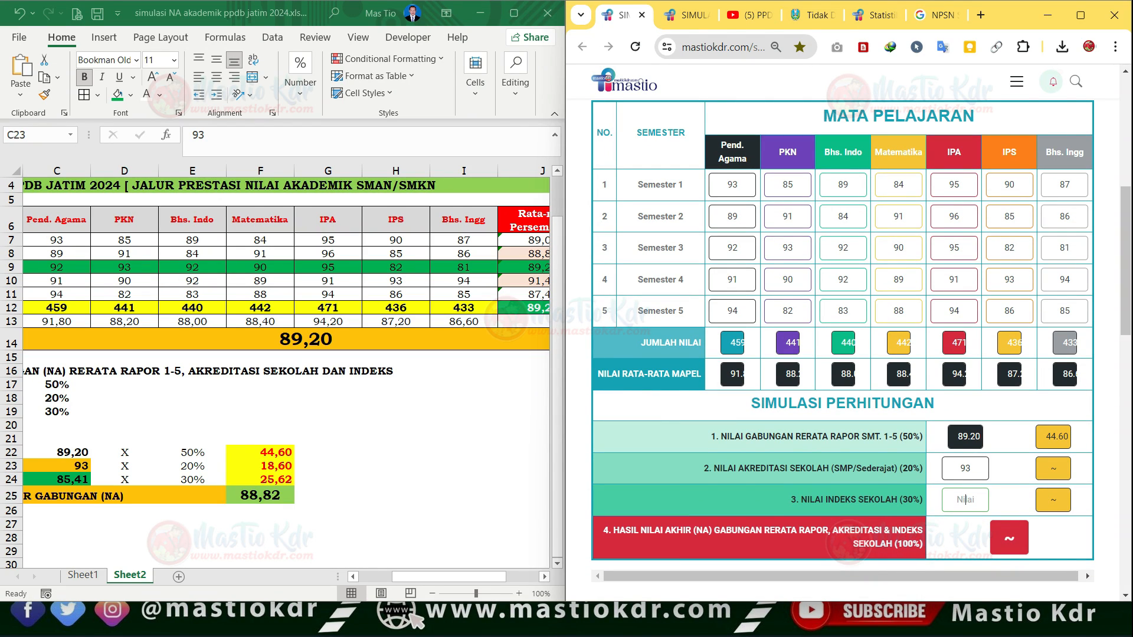
type("85.41")
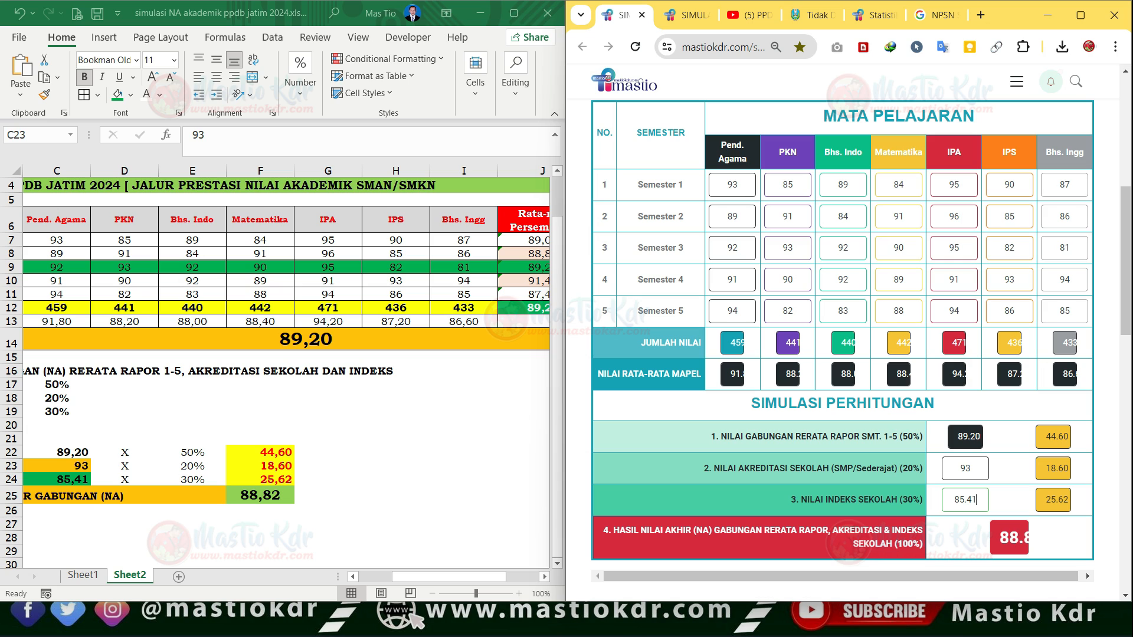
key("Tab")
- Compare the worksheet's weighted accreditation score, weighted index score and final NA with the simulation page's results
key("ctrl+minus")
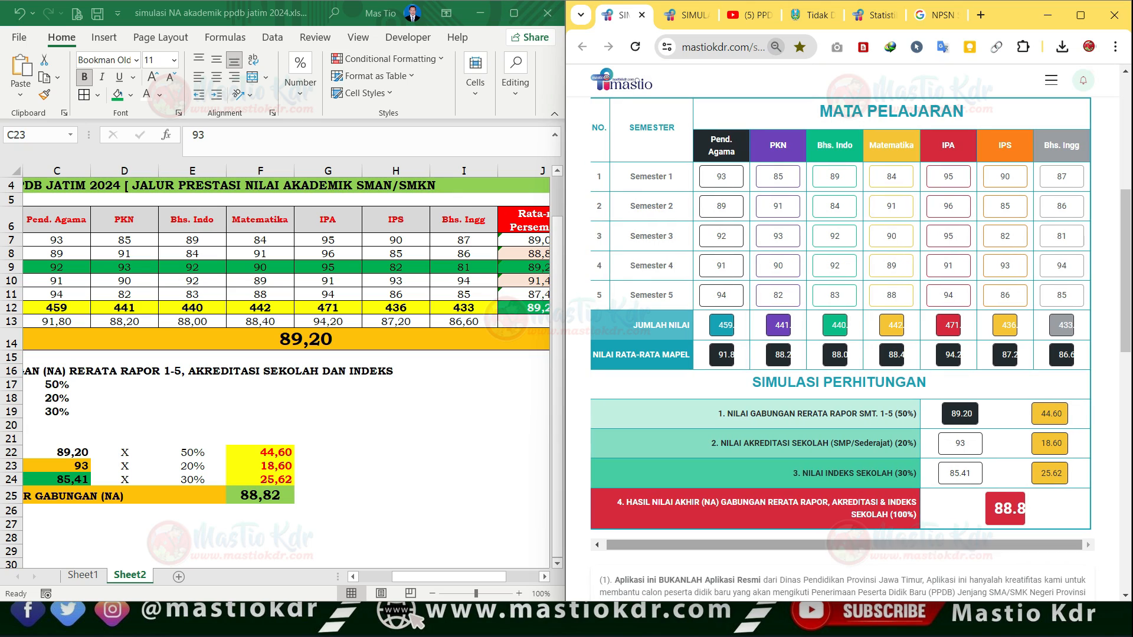
left_click(957, 443)
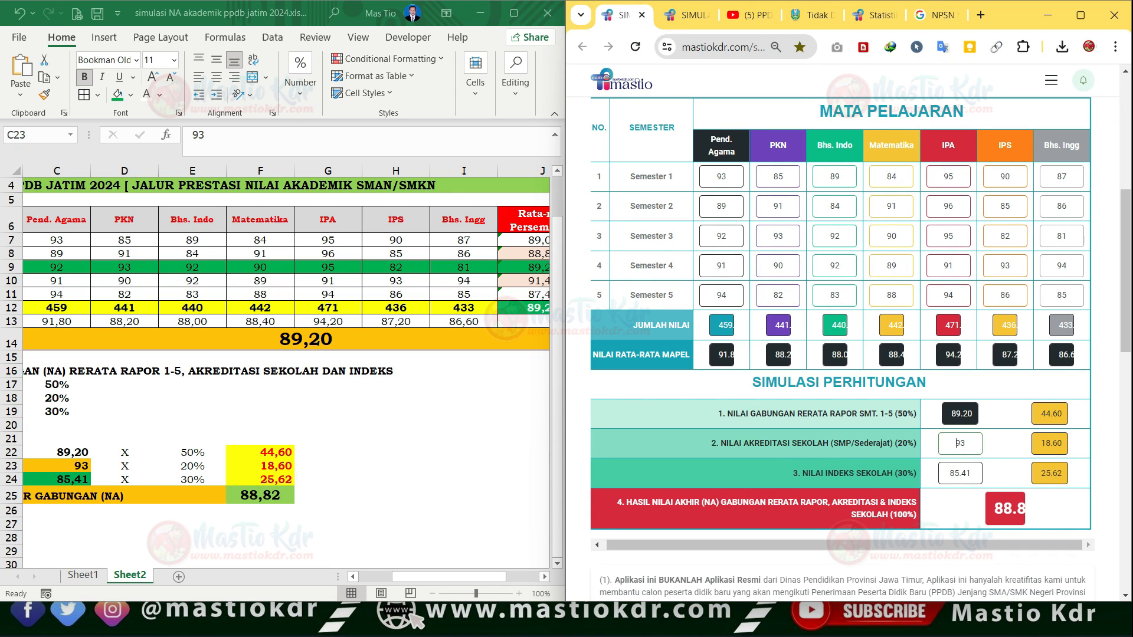
left_click(57, 466)
left_click(261, 466)
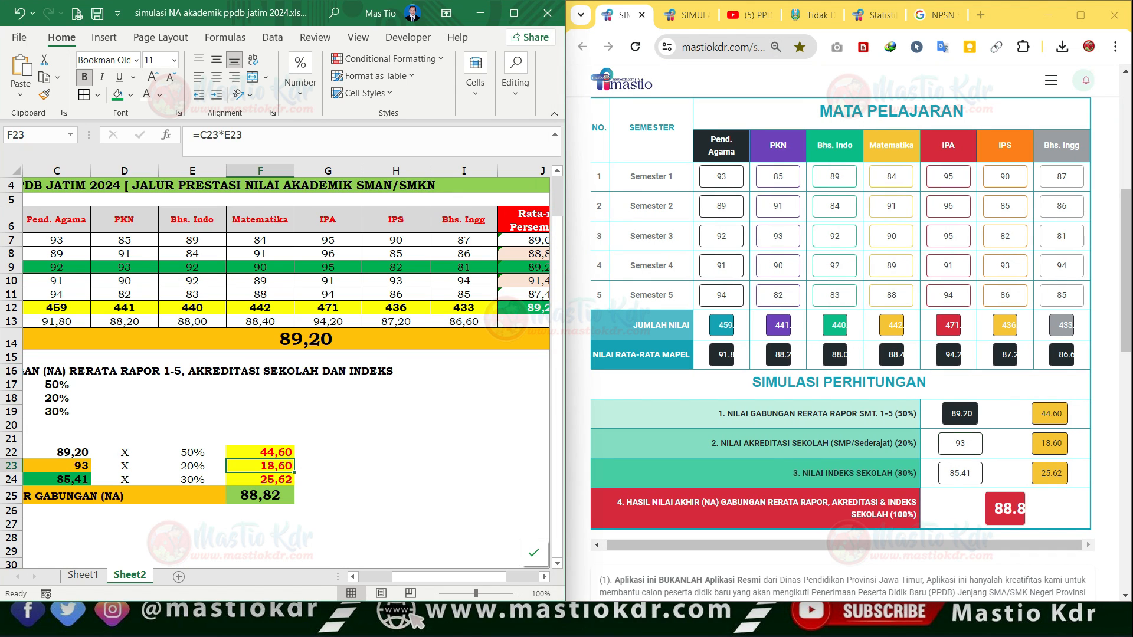
left_click(260, 480)
left_click(260, 496)
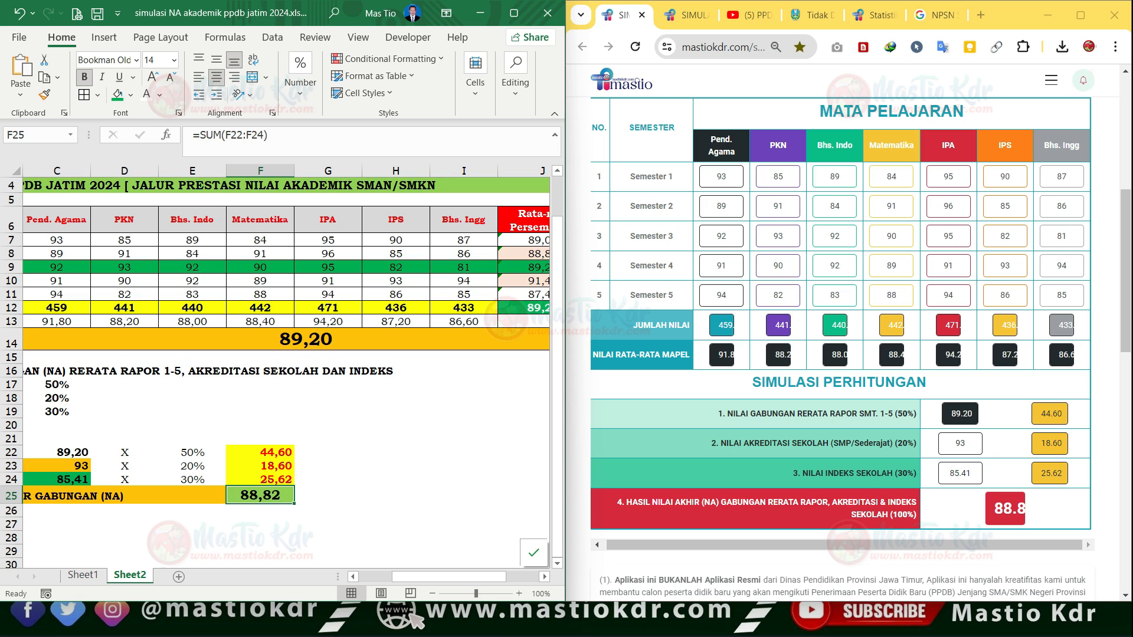
scroll(998, 490, "down", 1)
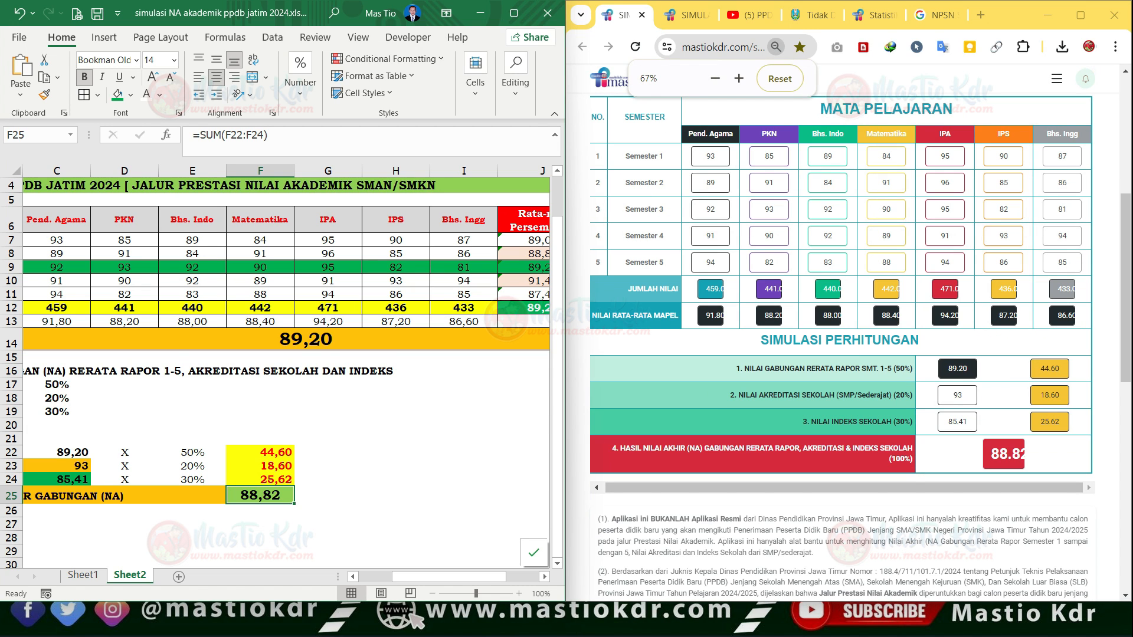
left_click(997, 481)
key("ctrl+minus")
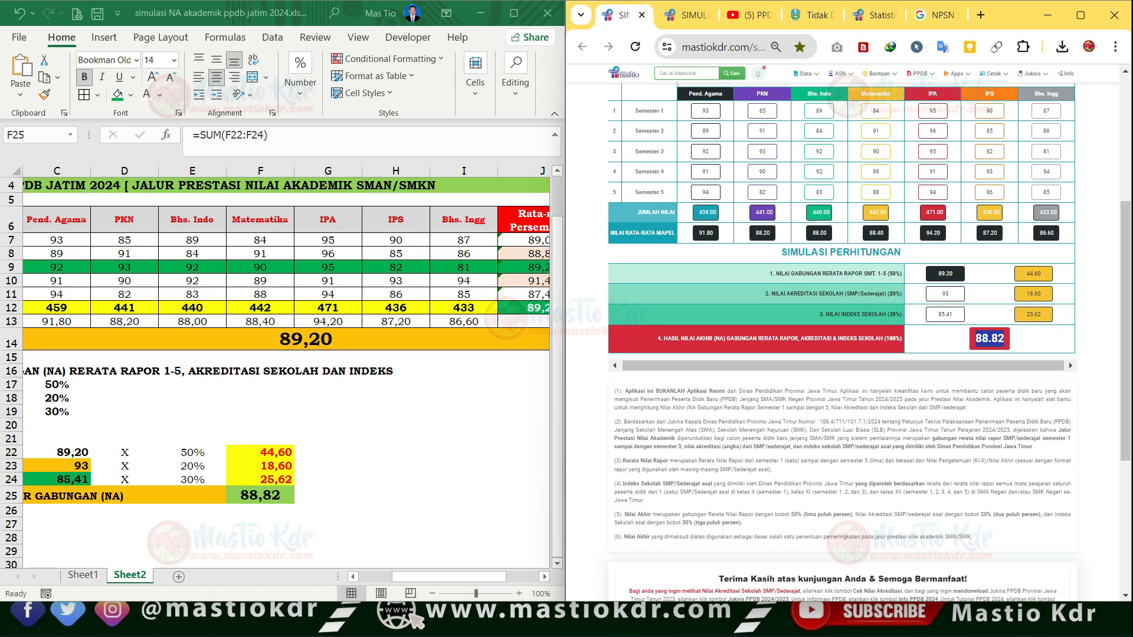
- Recheck the three score components on the simulation page against the worksheet's final NA, and maximize the browser window
key("ctrl+plus")
key("ctrl+plus")
key("ctrl+plus")
key("ctrl+plus")
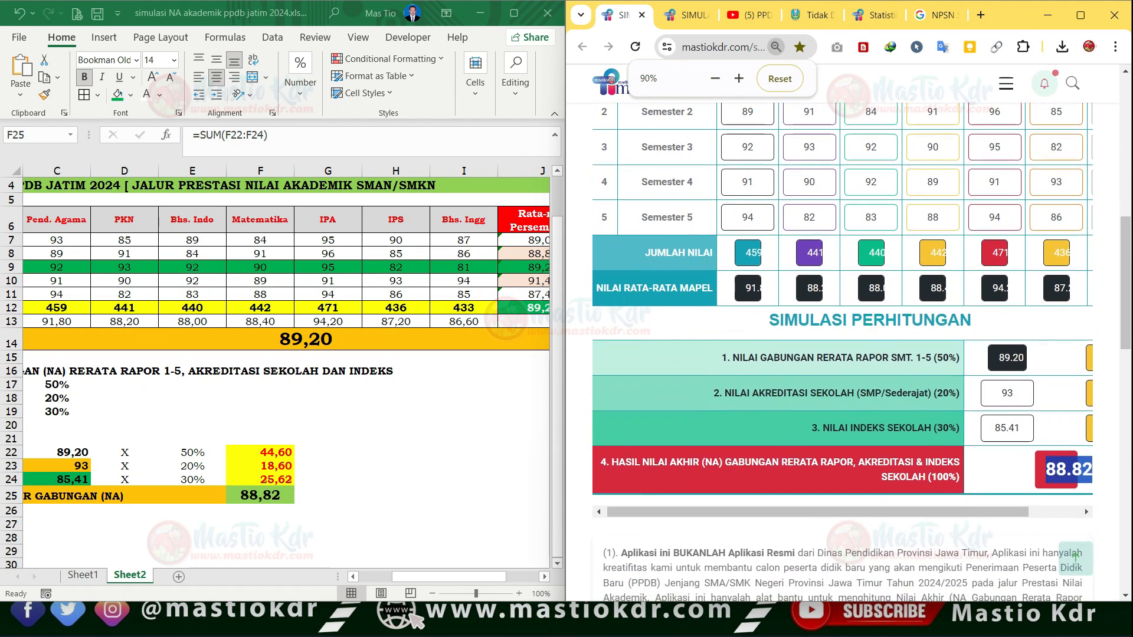
key("ctrl+minus")
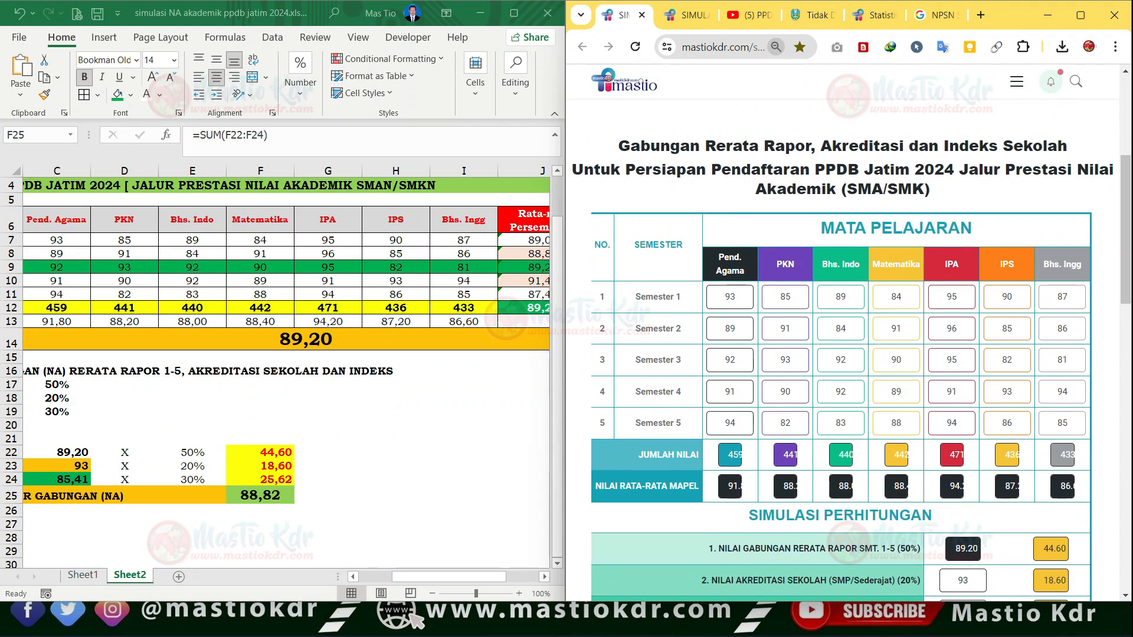
scroll(840, 354, "down", 3)
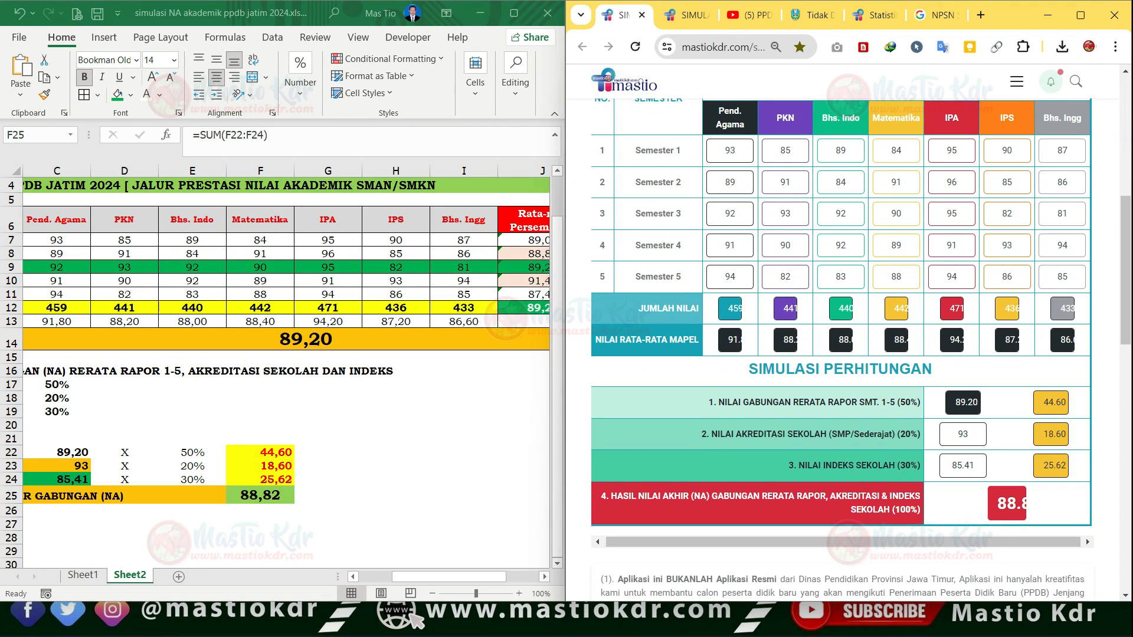
double_click(966, 403)
left_click(970, 435)
double_click(968, 434)
left_click(963, 465)
left_click(261, 495)
left_click(1081, 14)
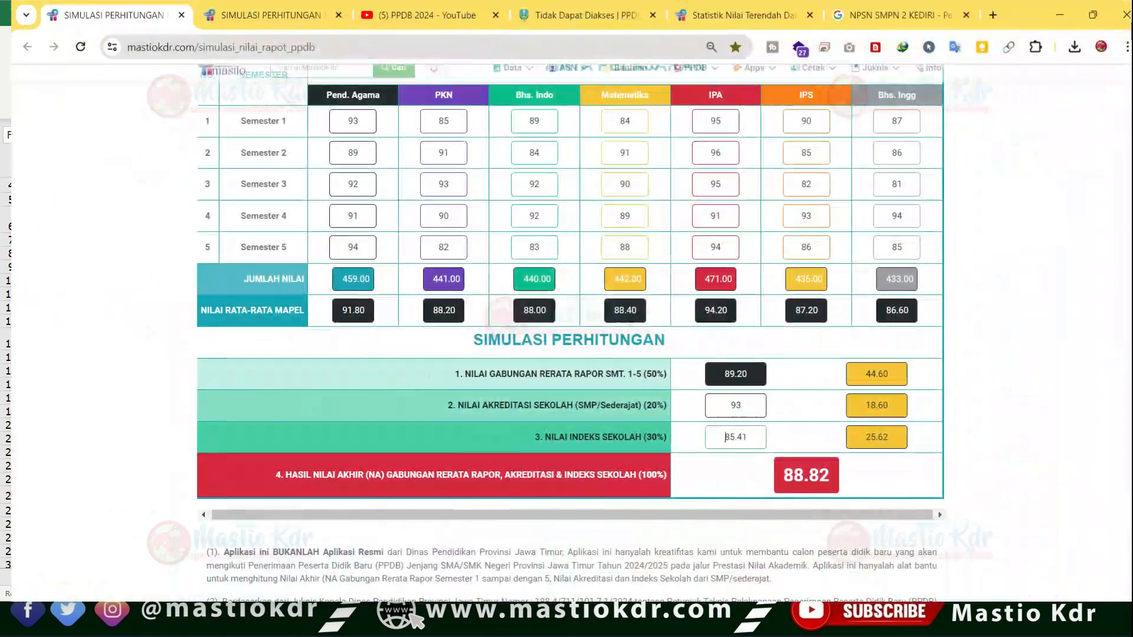
- Enlarge the simulation page to 100% and review the final NA against the three score components above it
key("ctrl+plus")
key("ctrl+plus")
scroll(1019, 523, "down", 4)
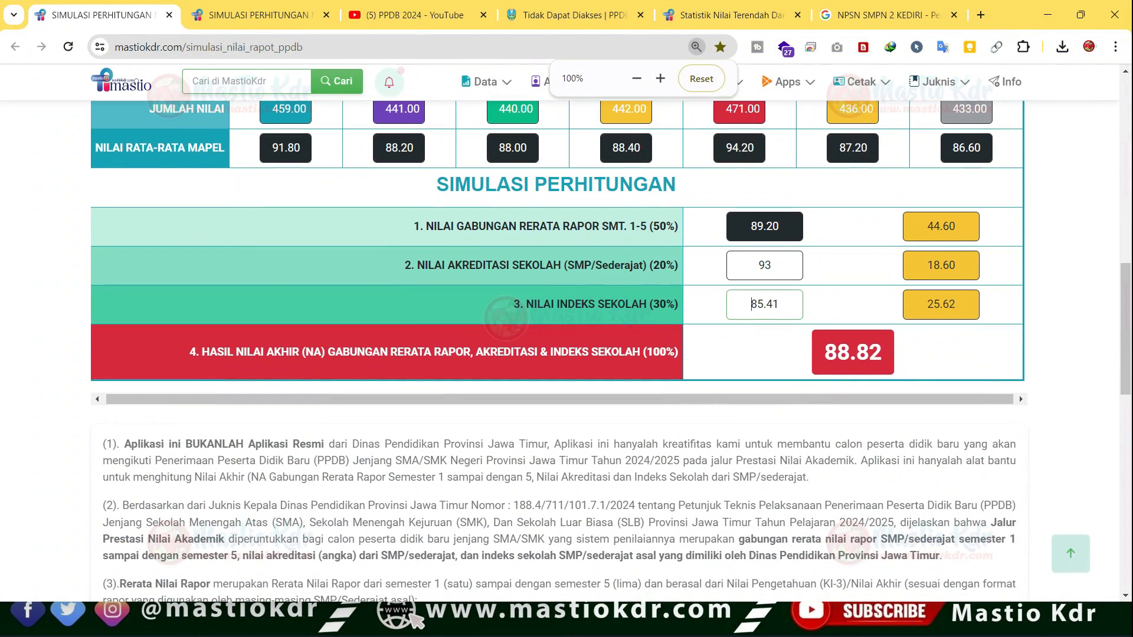
left_click_drag(825, 353, 881, 353)
scroll(1019, 459, "up", 10)
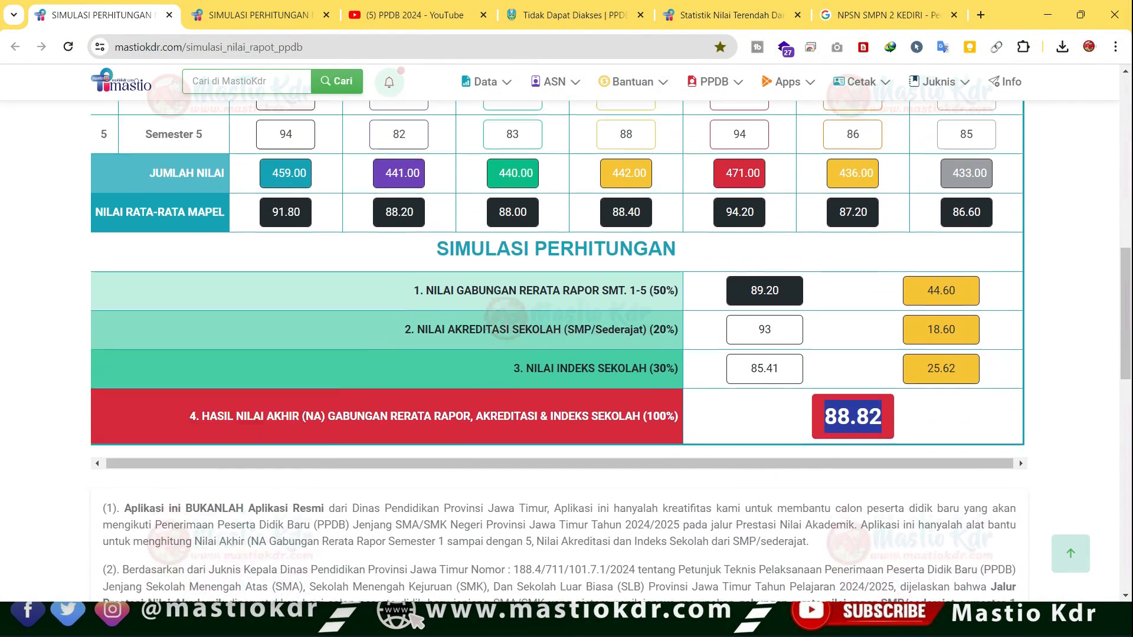
scroll(557, 354, "down", 4)
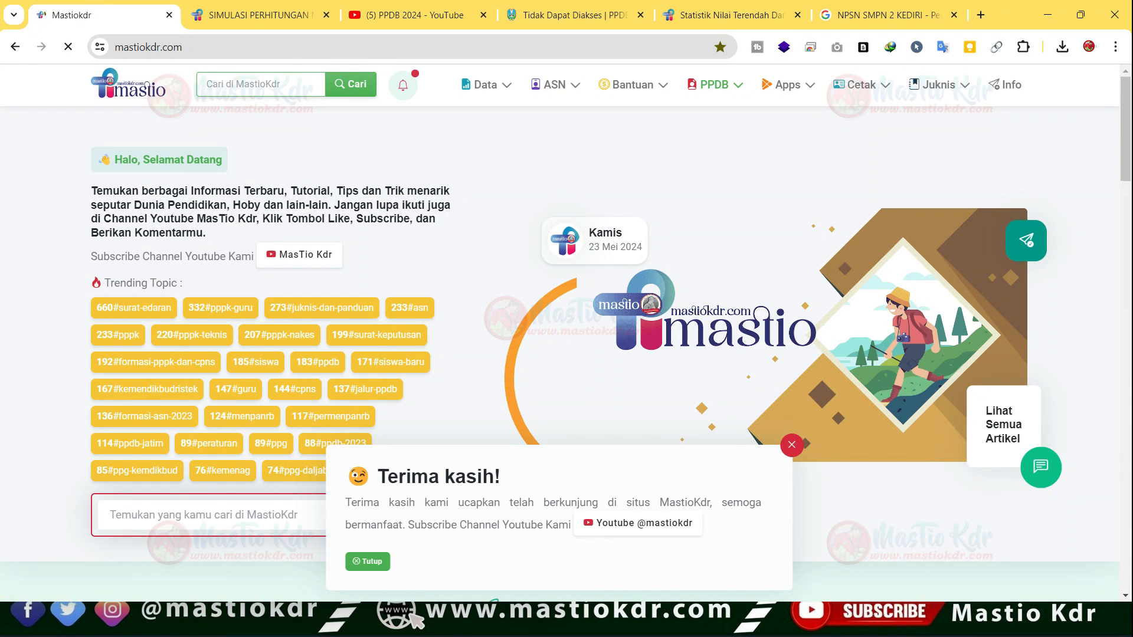
- Open Simulasi Nilai Akhir PPDB 2024 from the mastiokdr.com home page and go to the Semester 1 Pend. Agama field
mouse_move(715, 84)
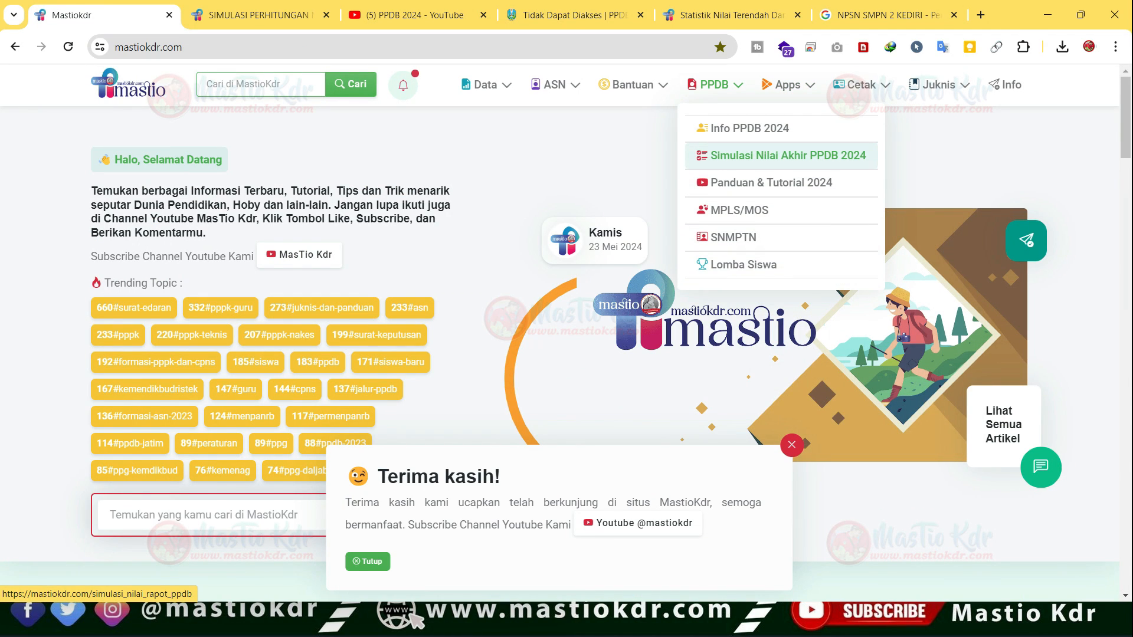
left_click(787, 155)
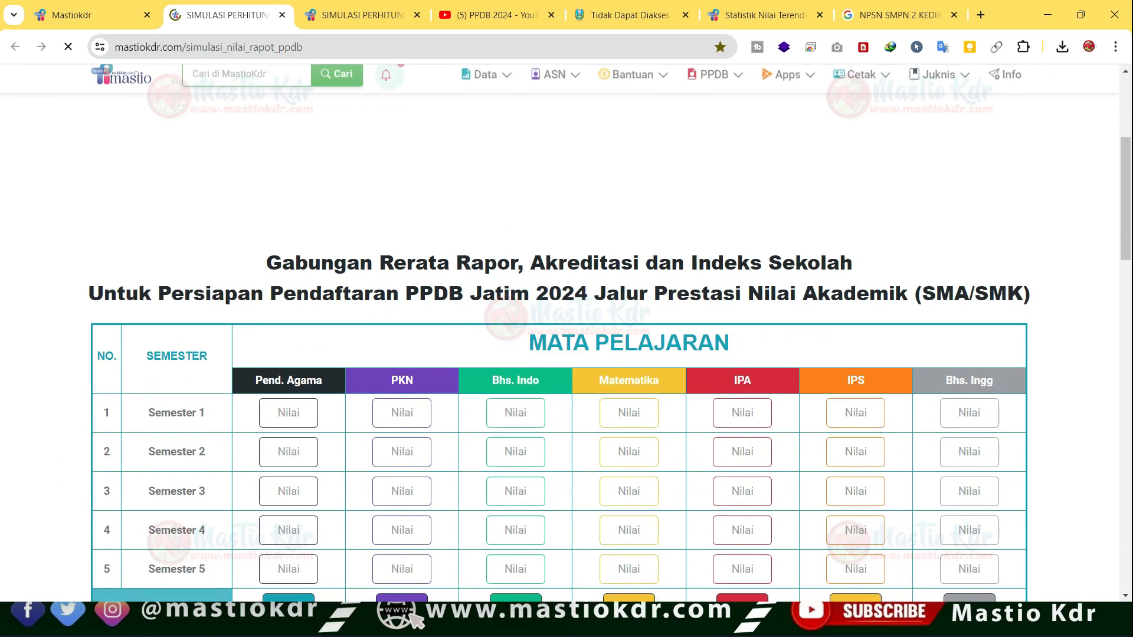
scroll(559, 333, "down", 2)
left_click(289, 265)
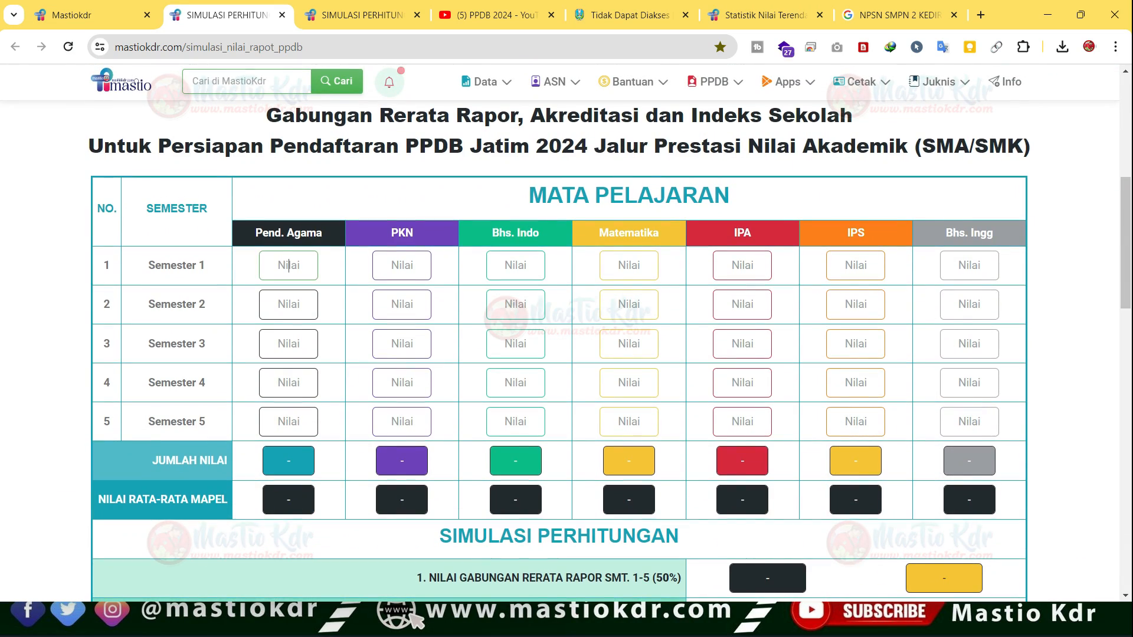
- Switch to PDF-XChange Editor, review the Semester 1 Pengetahuan grades in the report card PDF, and return to the browser
key("alt+Tab")
key("alt+Tab")
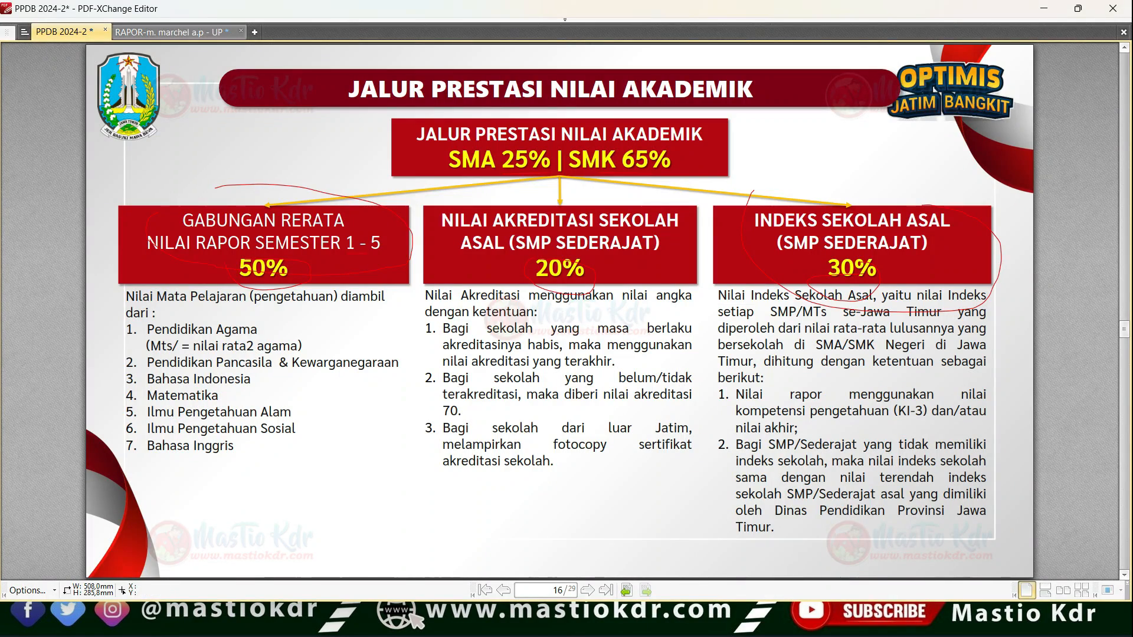
key("ctrl+Tab")
scroll(930, 224, "up", 3)
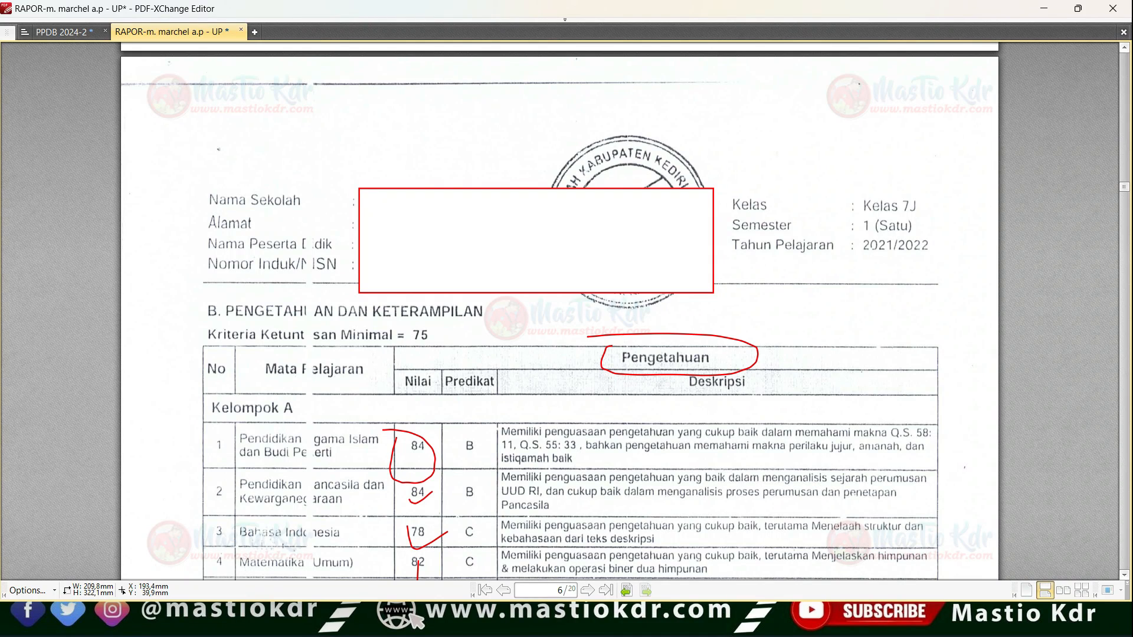
left_click_drag(922, 205, 949, 198)
scroll(949, 201, "down", 2)
key("alt+Tab")
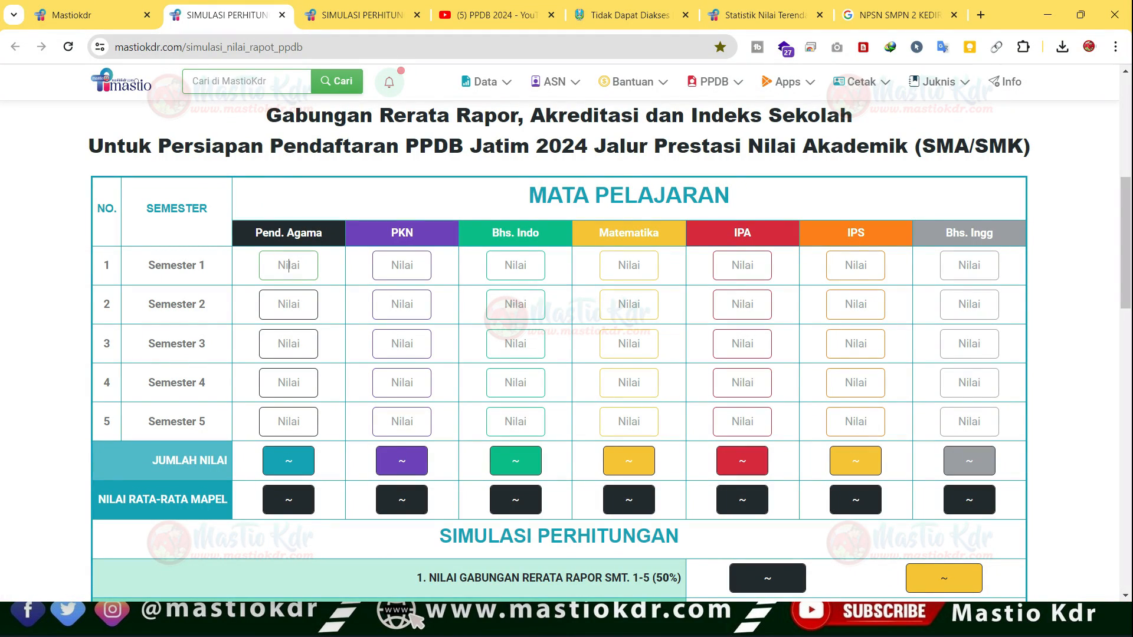
- Open the Nilai Indeks dan Akreditasi Sekolah page on the ppdbjatim.net site
left_click(630, 14)
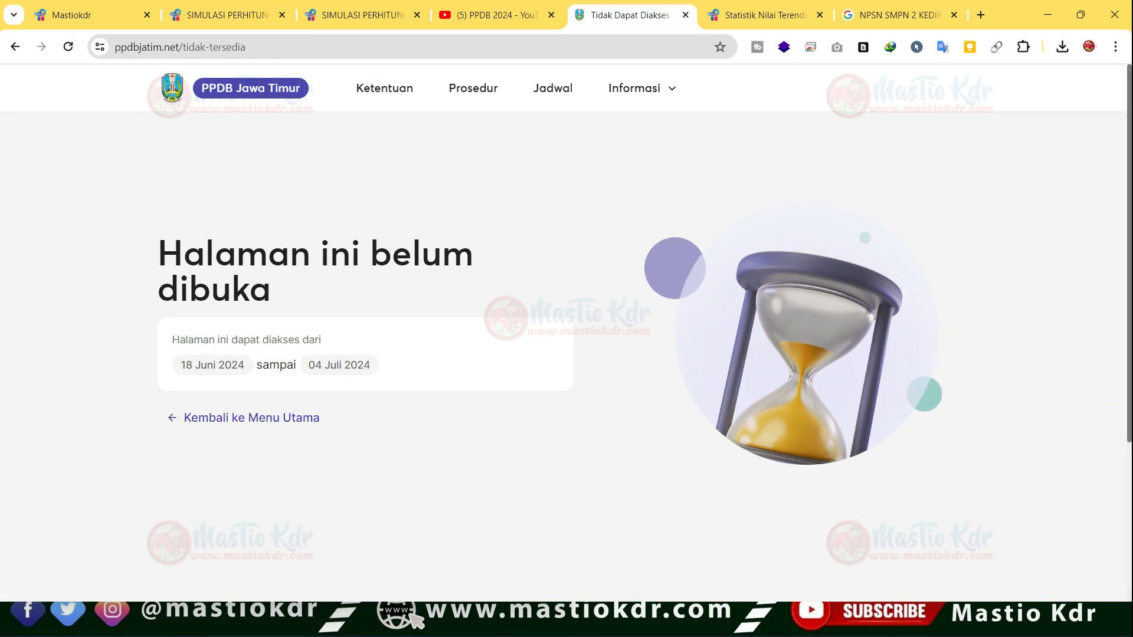
left_click(641, 88)
left_click(711, 169)
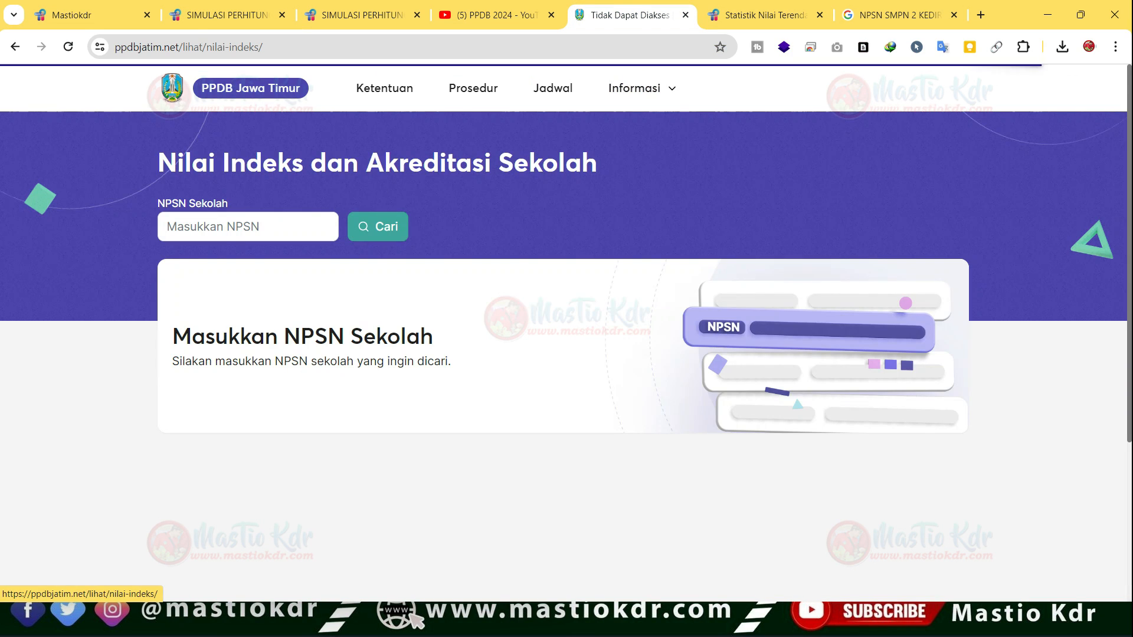
- Look up the accreditation and index scores on ppdbjatim.net using the school NPSN from the SMPN 2 Kediri Google search
left_click(897, 15)
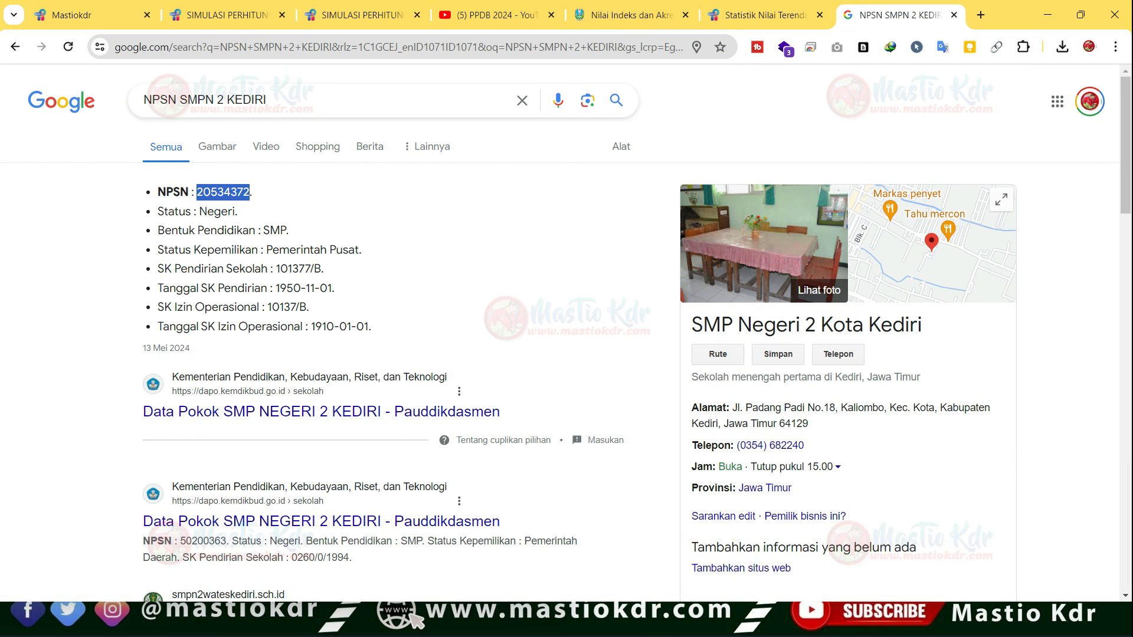
left_click(630, 15)
left_click(247, 227)
type("20534372")
left_click(378, 226)
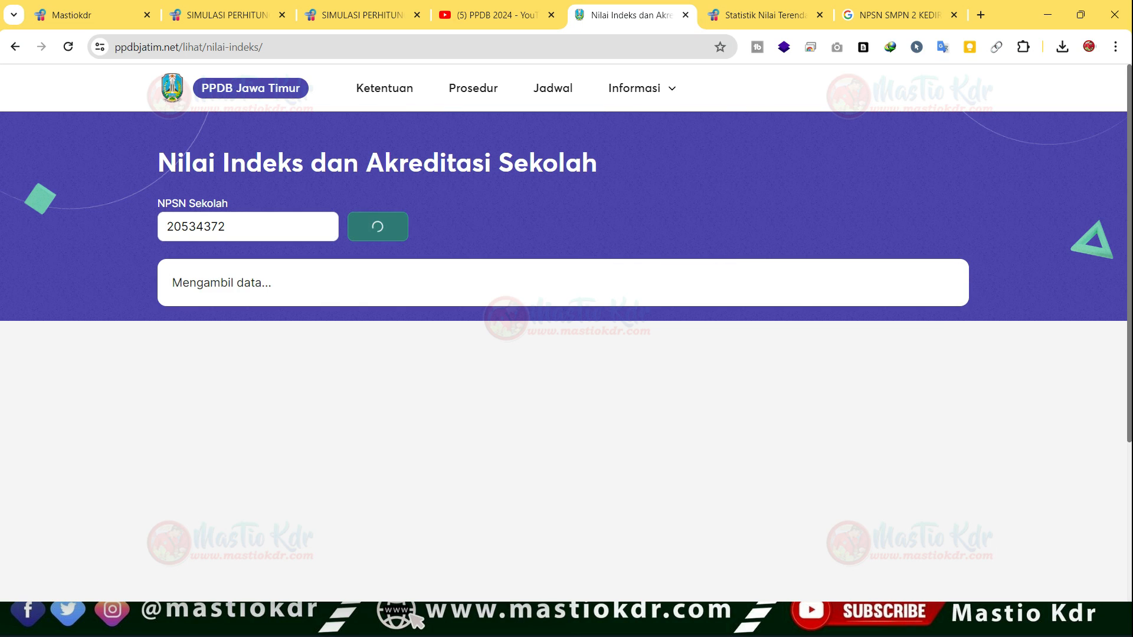
scroll(378, 295, "down", 2)
scroll(378, 295, "up", 2)
left_click_drag(172, 414, 244, 458)
- Return to the blank simulation form, dismiss the advertisement, and locate the Nilai Akreditasi Sekolah and Nilai Indeks Sekolah fields
left_click(224, 15)
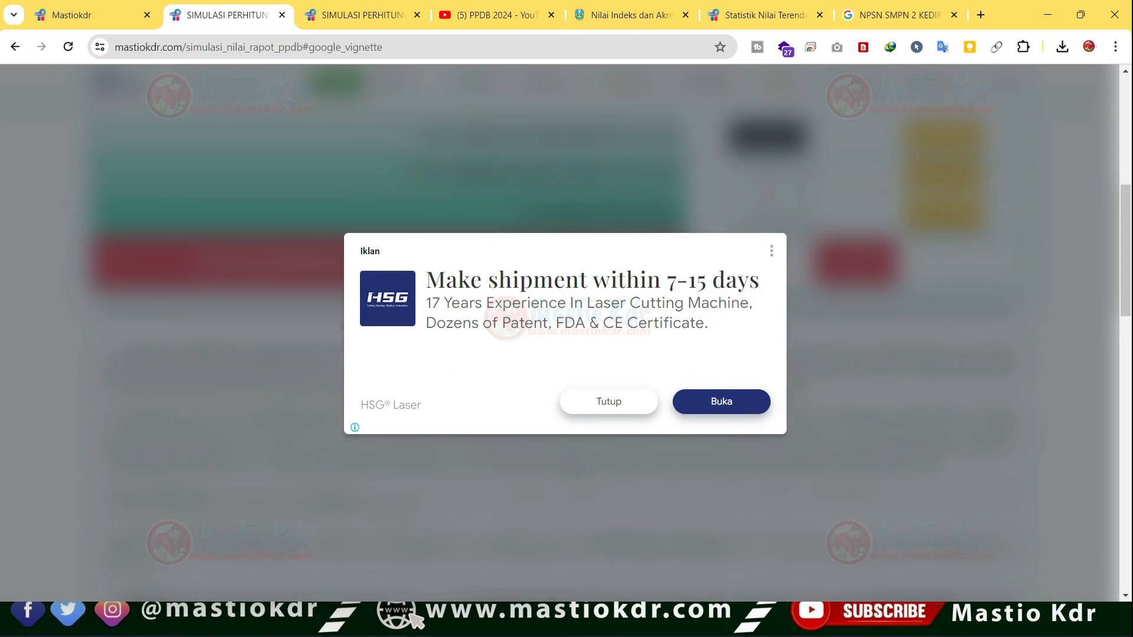
left_click(609, 401)
scroll(609, 389, "down", 4)
left_click_drag(457, 323, 682, 324)
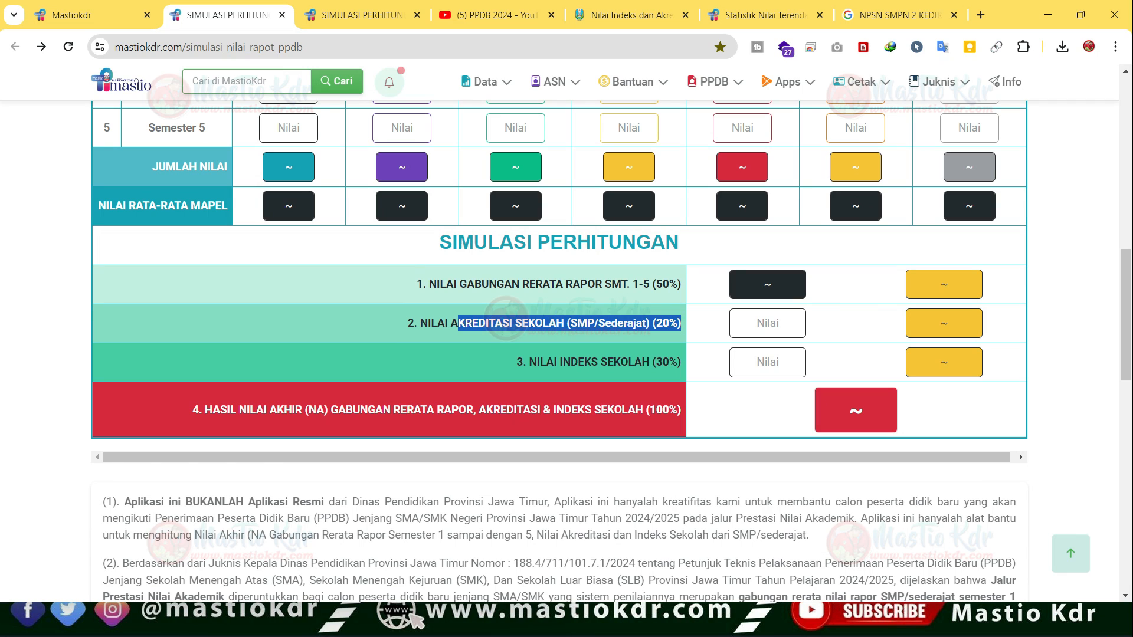
left_click(767, 323)
left_click_drag(584, 362, 654, 362)
left_click(767, 362)
scroll(767, 362, "up", 2)
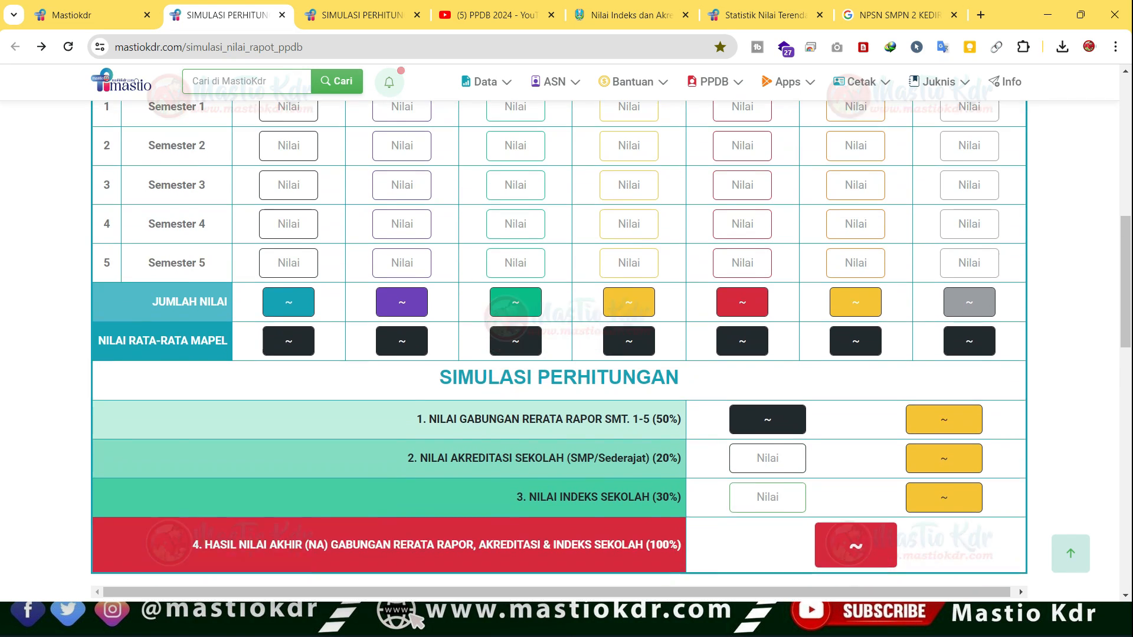
- Review the semester grade grid and the Hasil Nilai Akhir (NA) field of the blank simulation form
scroll(767, 363, "up", 1)
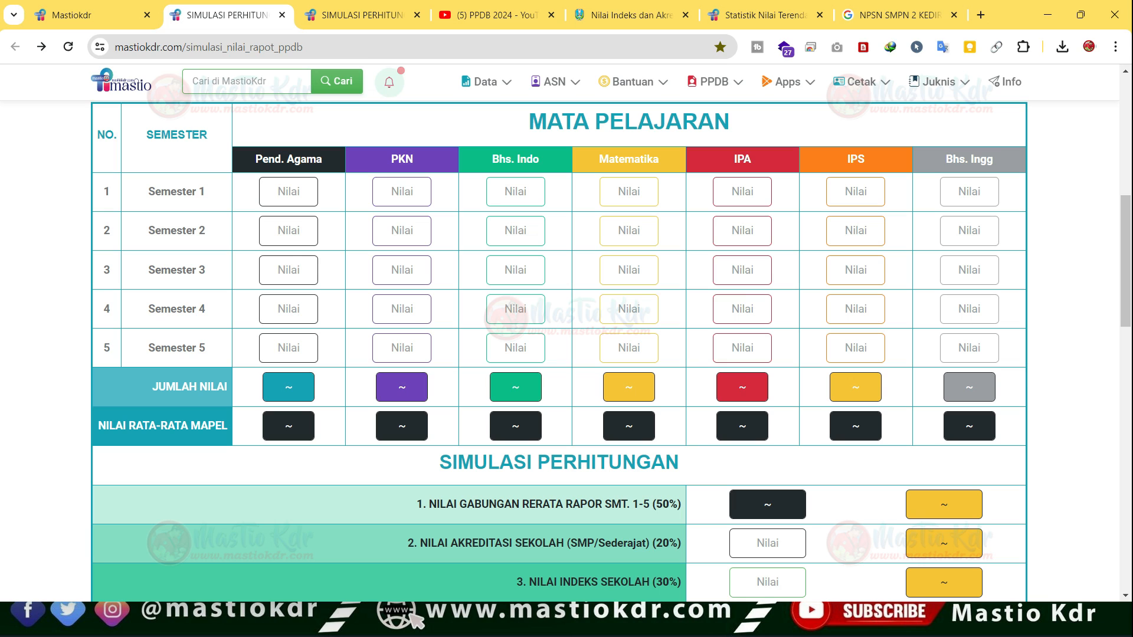
scroll(767, 377, "down", 2)
double_click(856, 484)
key("alt")
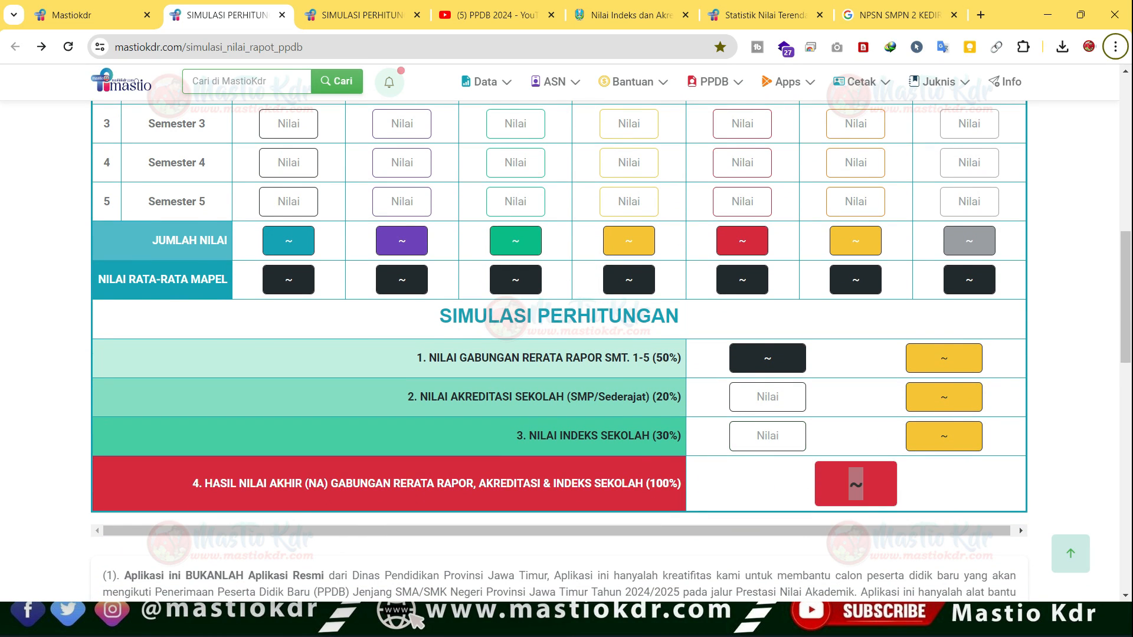
left_click(856, 483)
- Check the highest accepted score for SMAN 1 Ponorogo in the 2023 PPDB Jatim statistics article
left_click(765, 16)
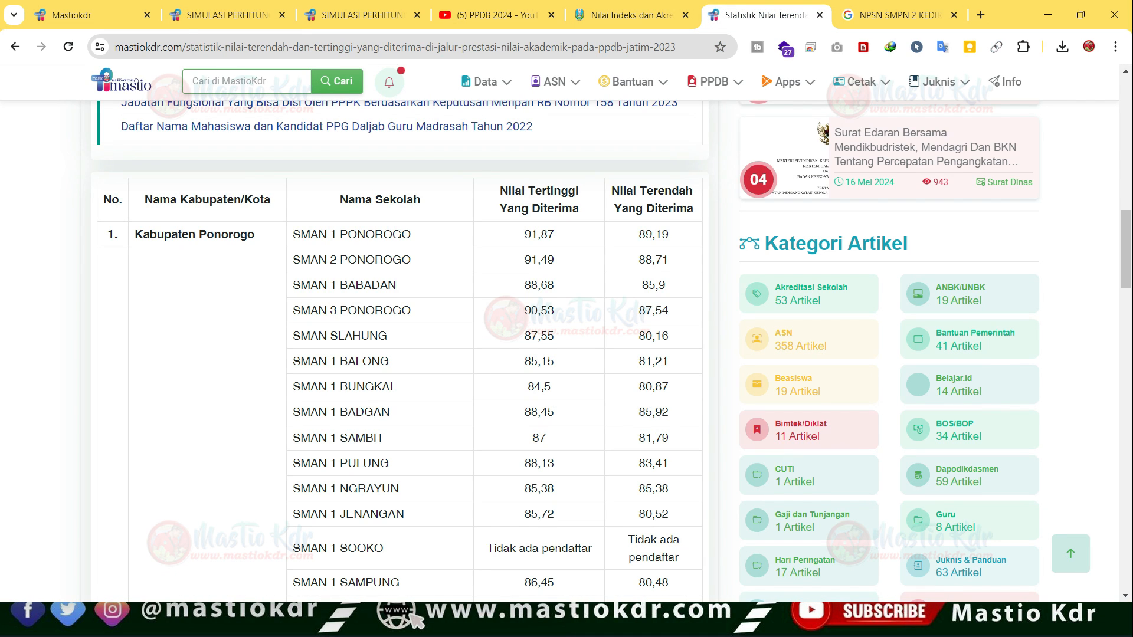
left_click_drag(311, 235, 400, 232)
double_click(539, 235)
left_click(539, 235)
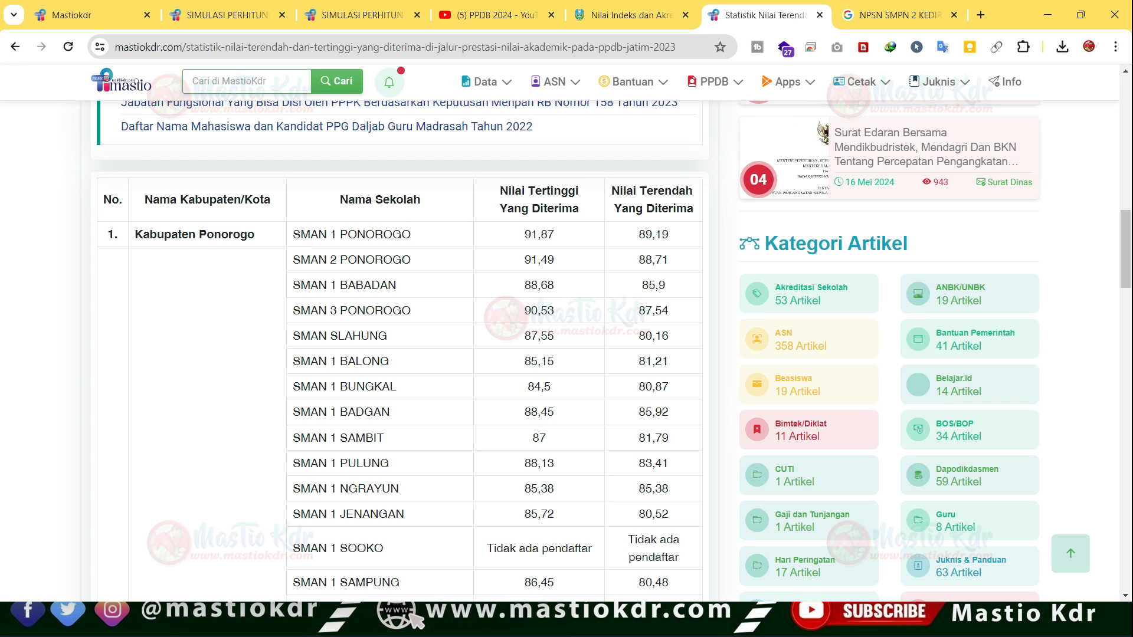